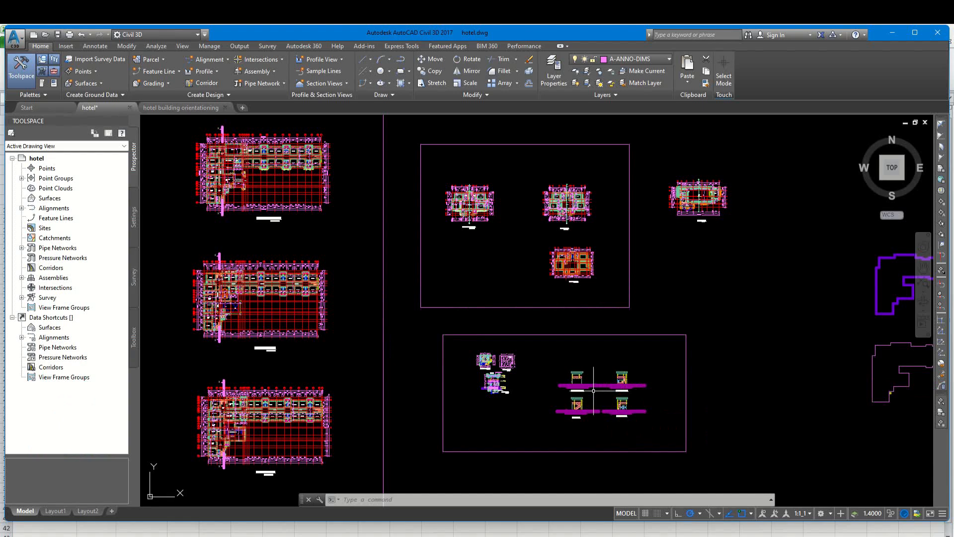
Examine the building legend, site analysis and volume analysis above the block plan.
scroll(588, 363, "down", 6)
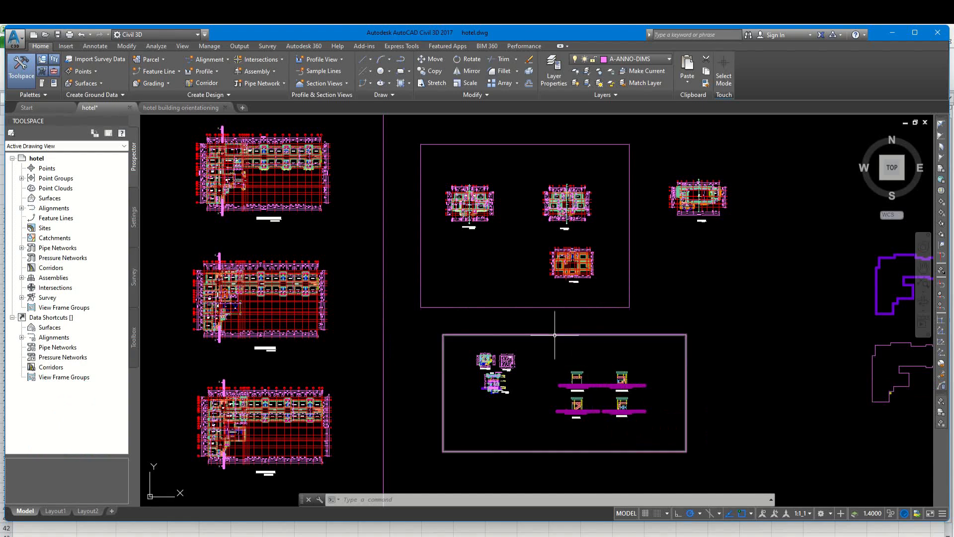
scroll(499, 295, "up", 8)
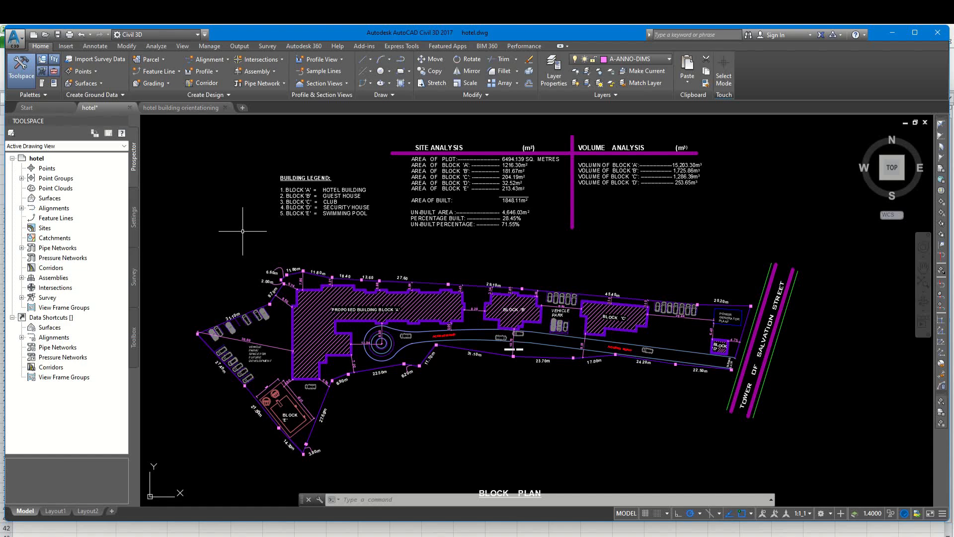
scroll(296, 166, "up", 4)
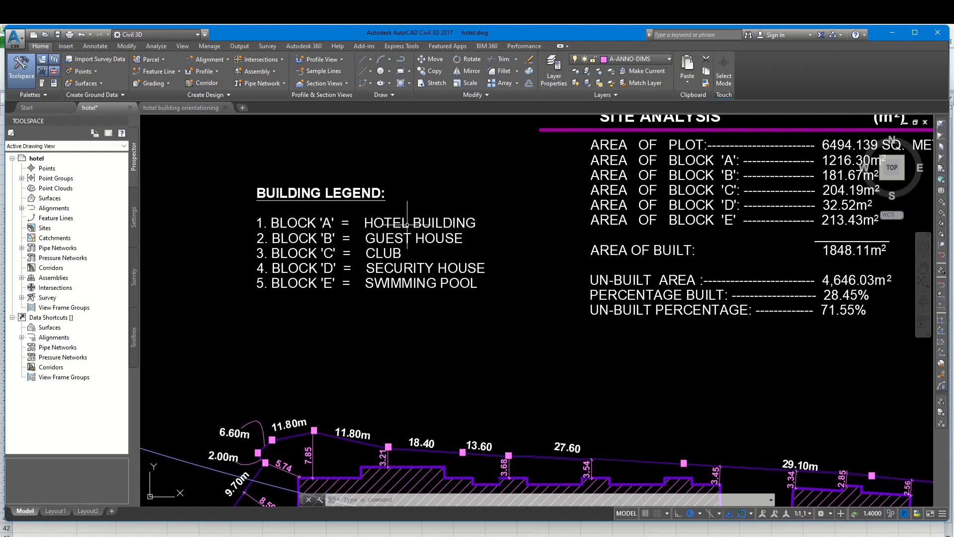
scroll(306, 245, "up", 2)
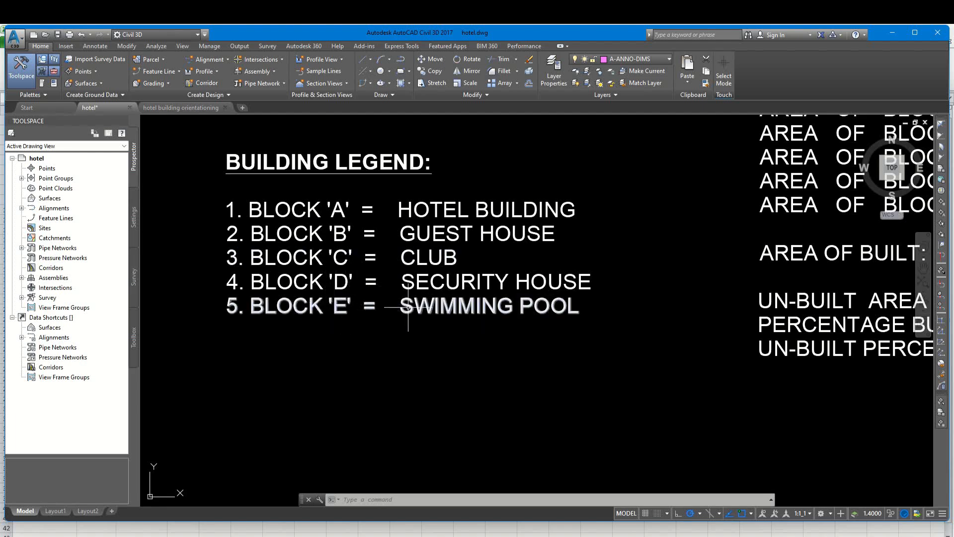
scroll(399, 299, "down", 5)
scroll(426, 251, "down", 4)
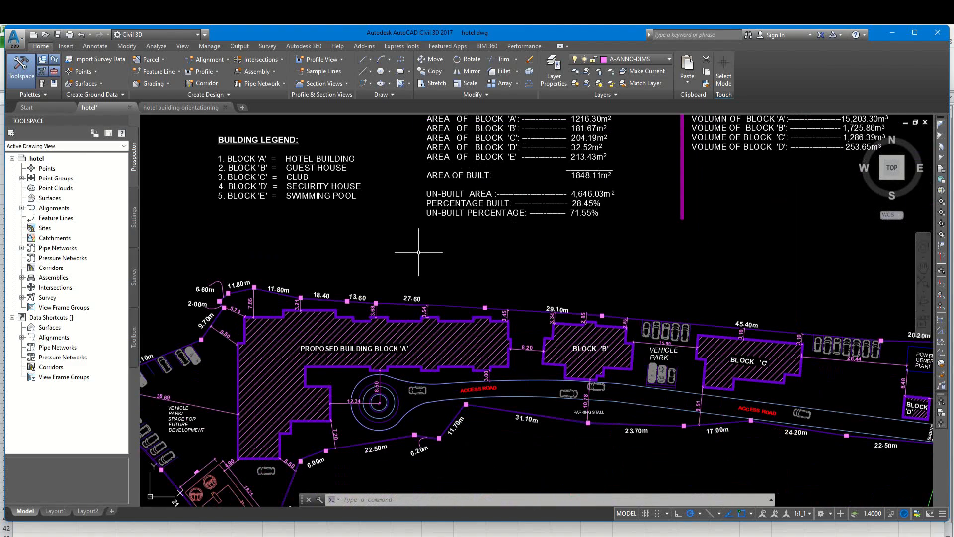
scroll(539, 185, "up", 4)
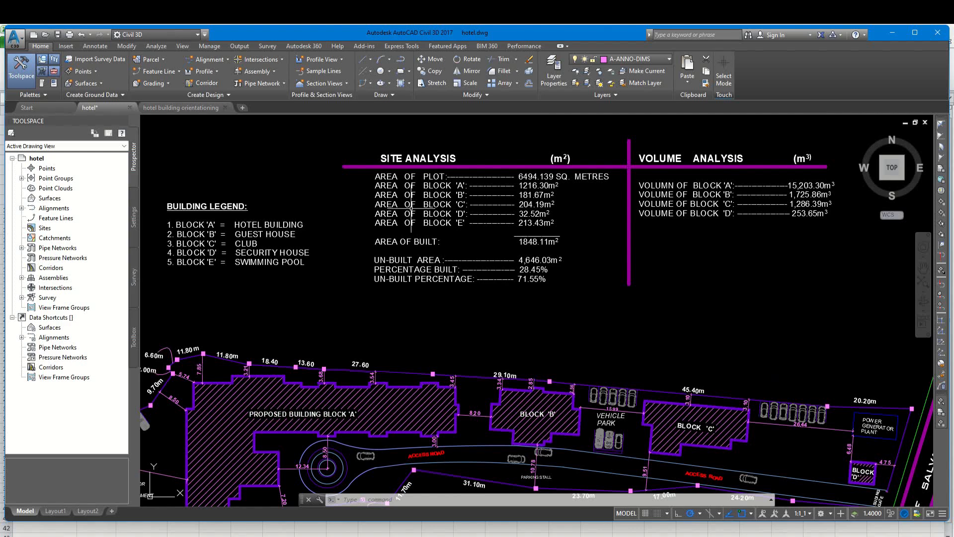
scroll(466, 206, "down", 4)
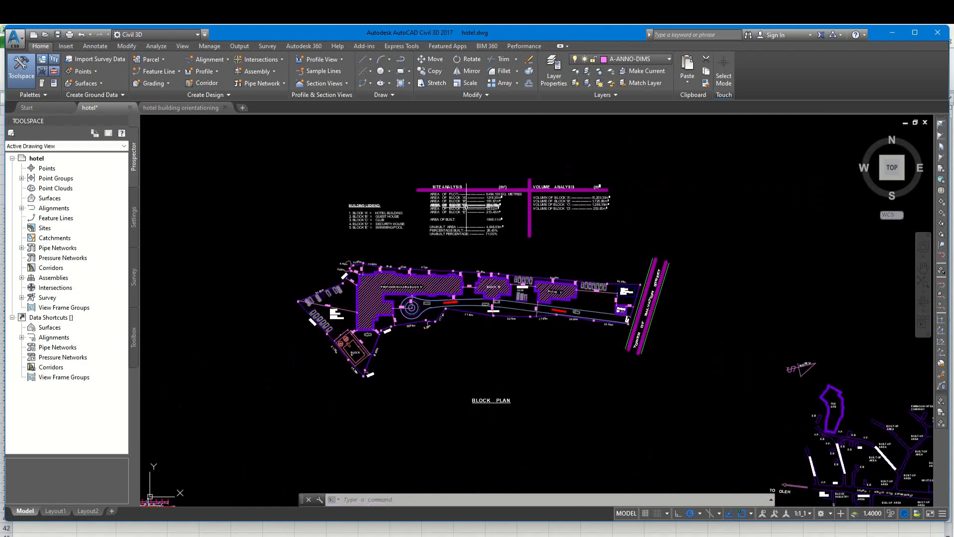
Inspect the block plan from Block D at the street across to Block E, including the access road and vehicle parks.
scroll(627, 330, "up", 4)
scroll(587, 263, "up", 5)
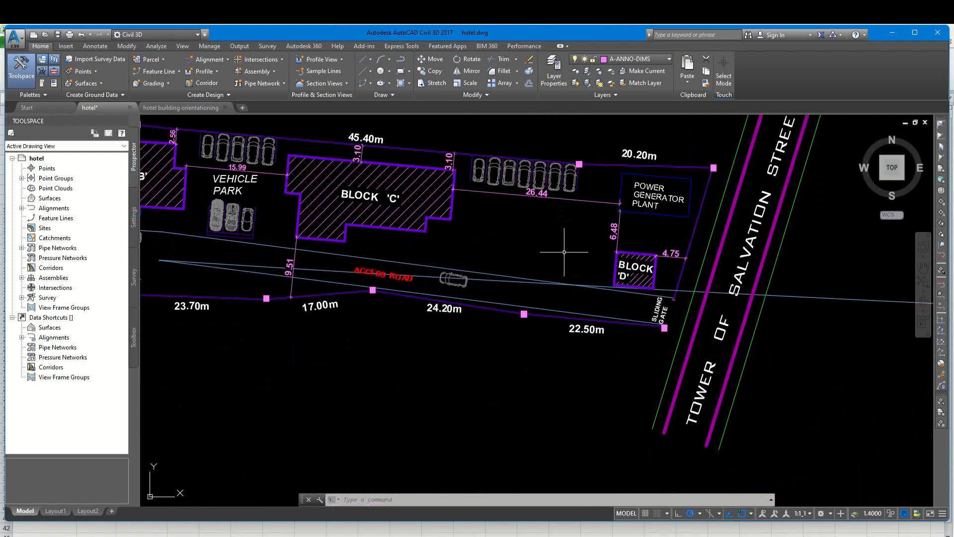
middle_click_drag(465, 249, 703, 316)
scroll(686, 309, "down", 3)
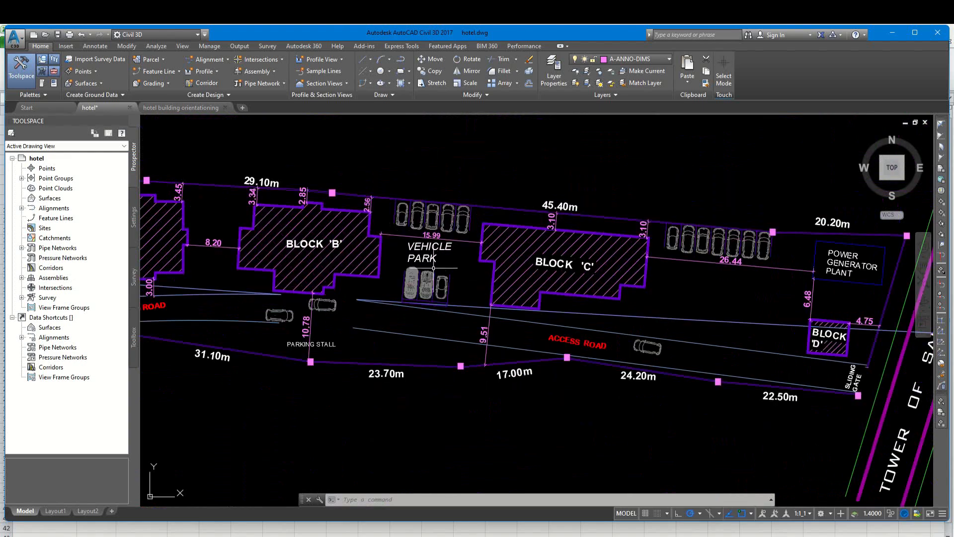
middle_click_drag(433, 268, 701, 283)
middle_click_drag(506, 276, 709, 249)
scroll(626, 244, "down", 5)
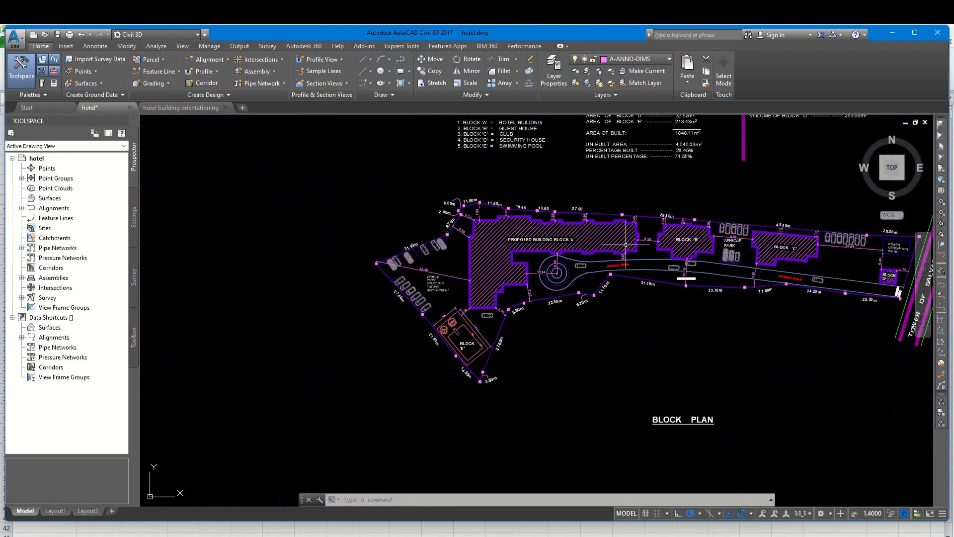
scroll(534, 217, "up", 2)
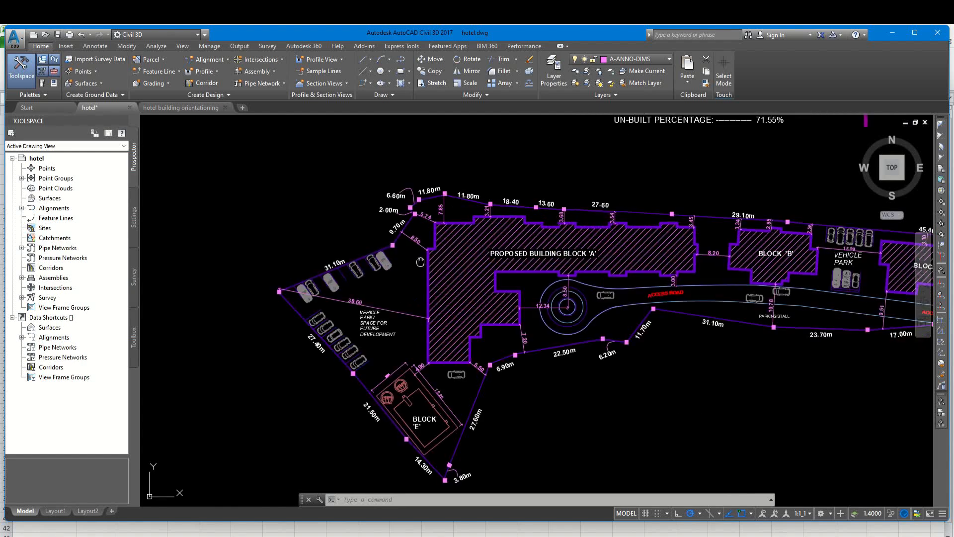
middle_click_drag(420, 262, 359, 226)
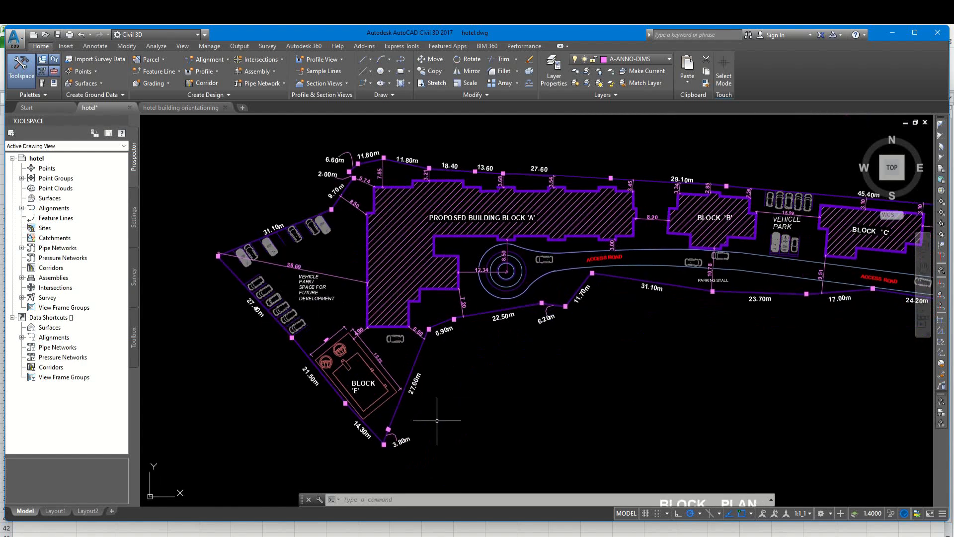
middle_click_drag(502, 403, 462, 397)
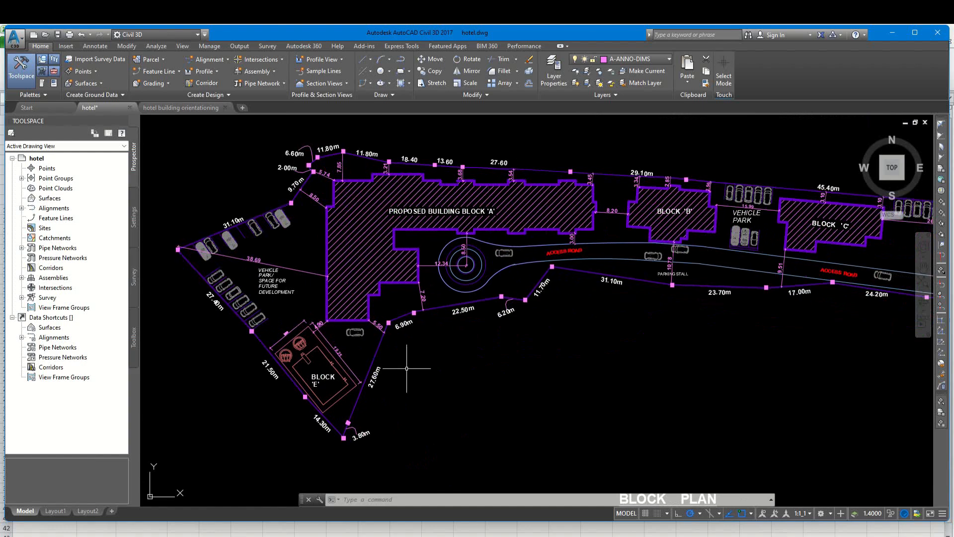
Review the plot boundary lengths and building setbacks on the block plan, ending with a close look at proposed building Block A.
scroll(377, 315, "down", 2)
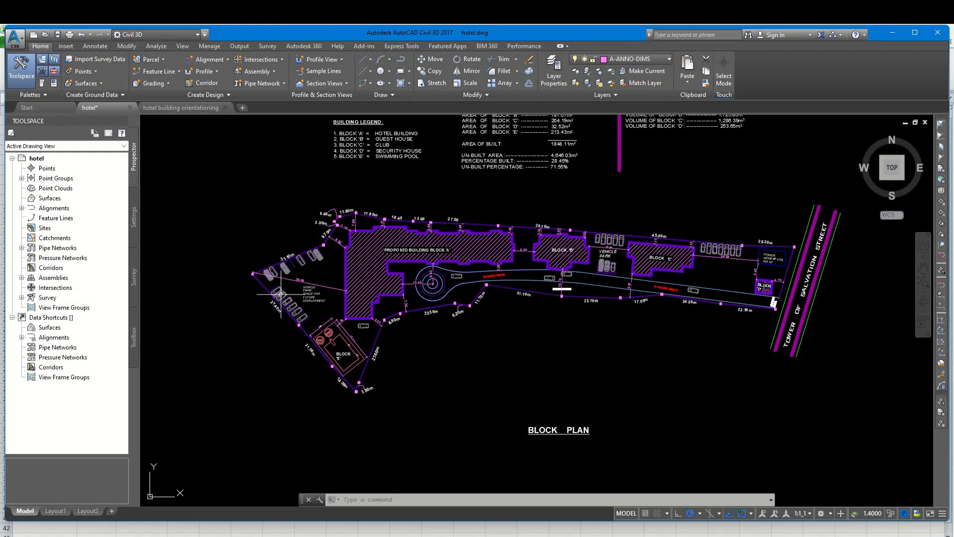
scroll(527, 298, "down", 4)
scroll(547, 249, "up", 4)
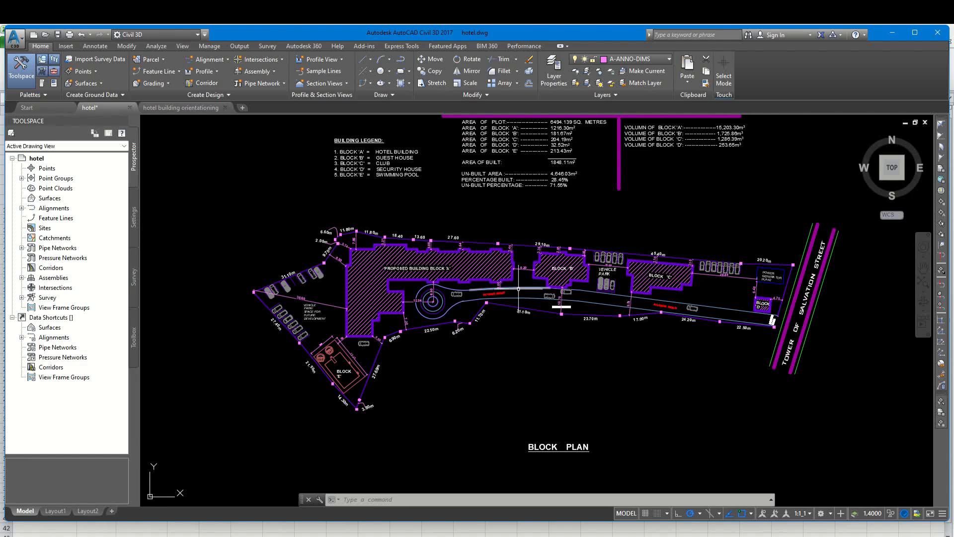
scroll(353, 251, "up", 4)
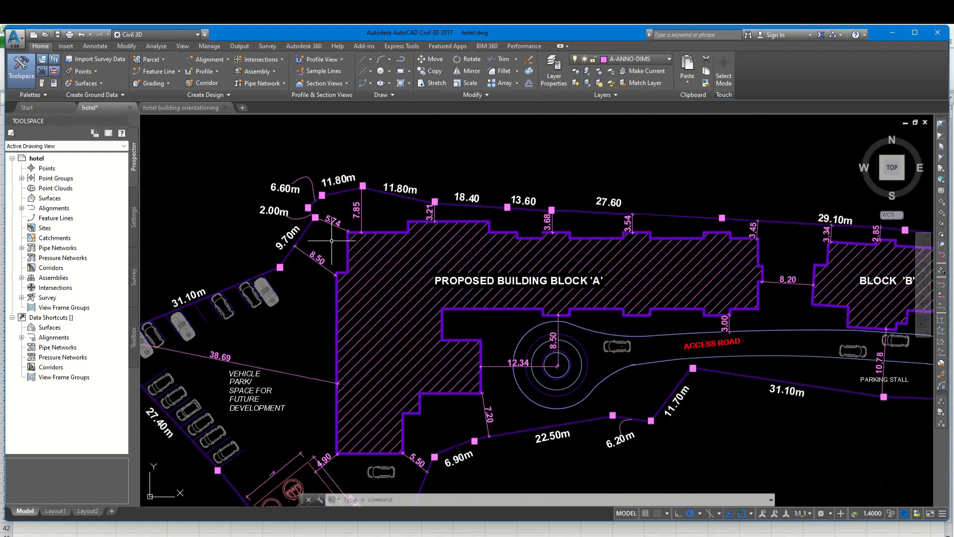
scroll(400, 209, "down", 3)
scroll(555, 241, "up", 3)
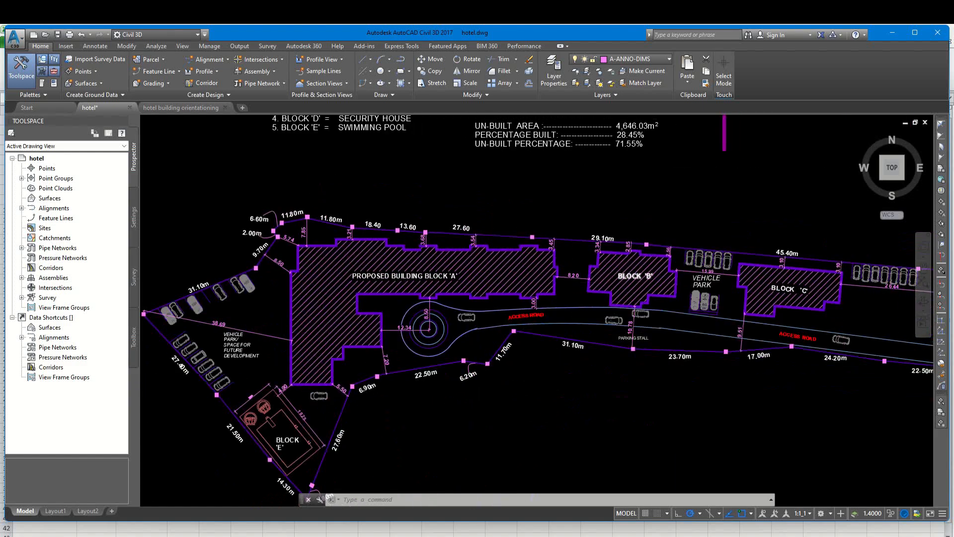
scroll(480, 241, "down", 2)
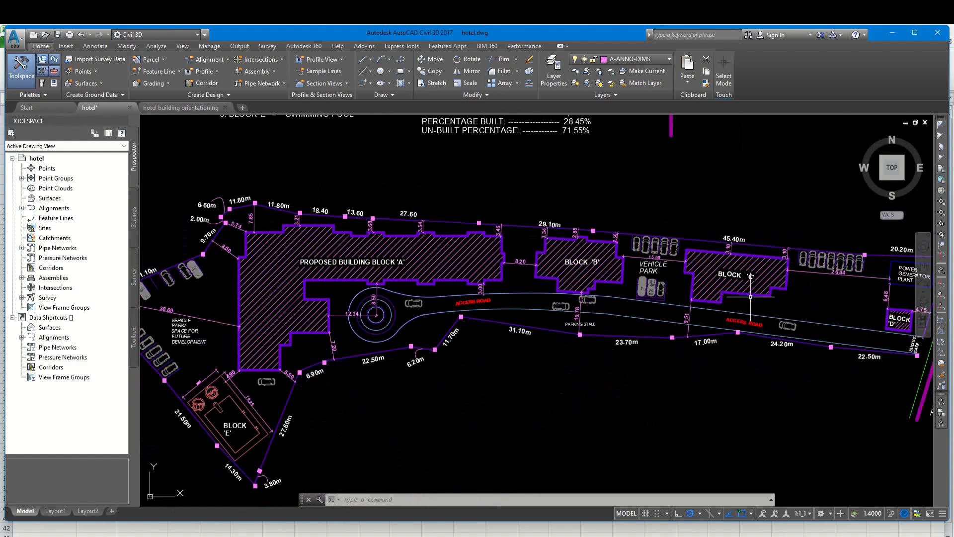
middle_click_drag(908, 307, 750, 299)
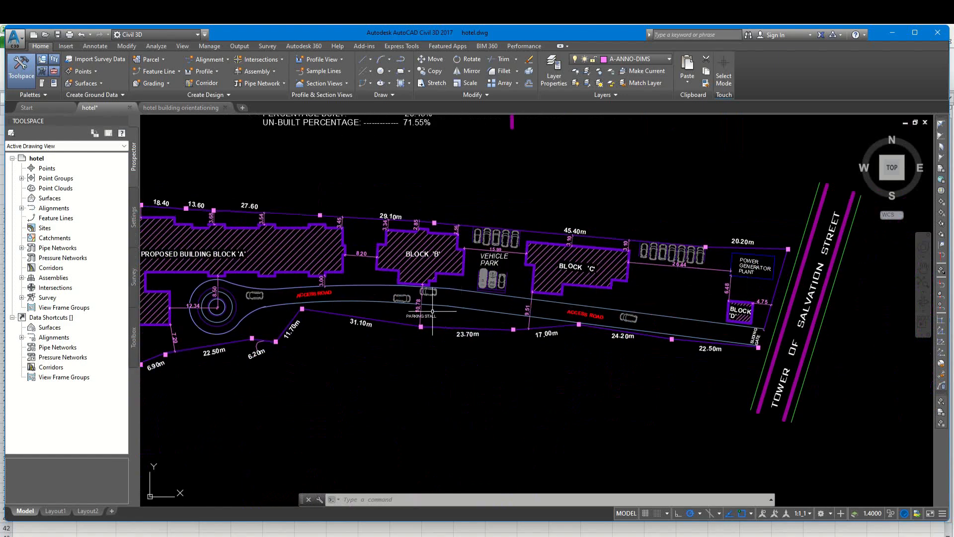
middle_click_drag(397, 308, 591, 303)
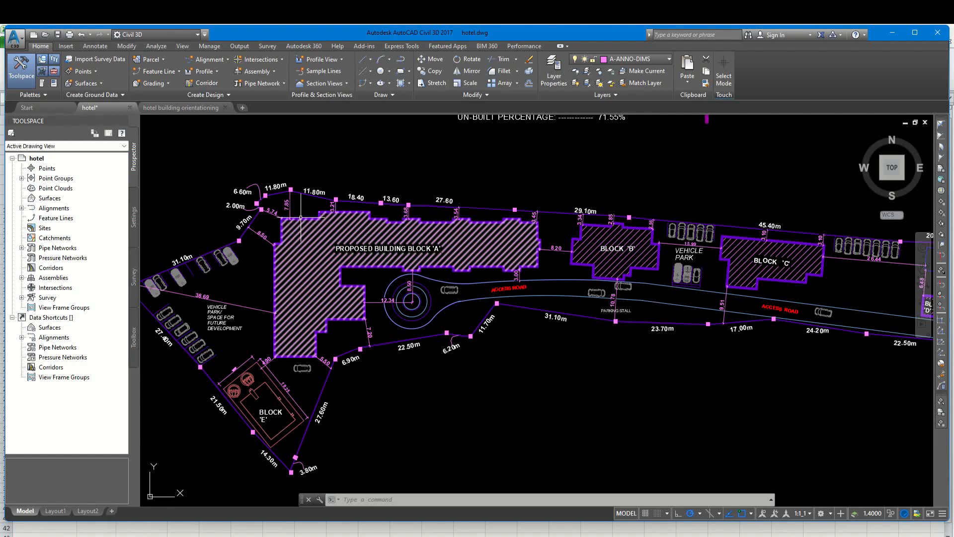
scroll(301, 217, "up", 5)
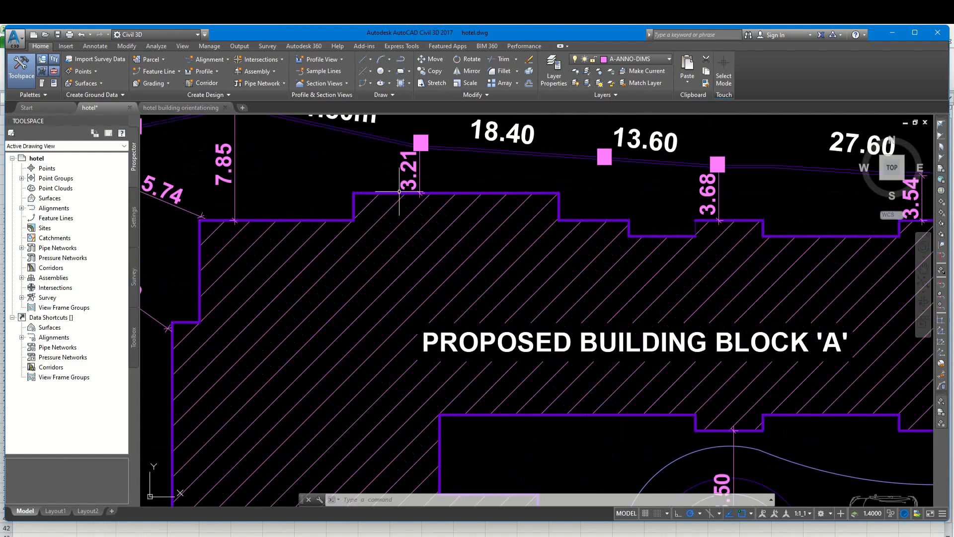
scroll(529, 199, "down", 5)
scroll(742, 218, "down", 5)
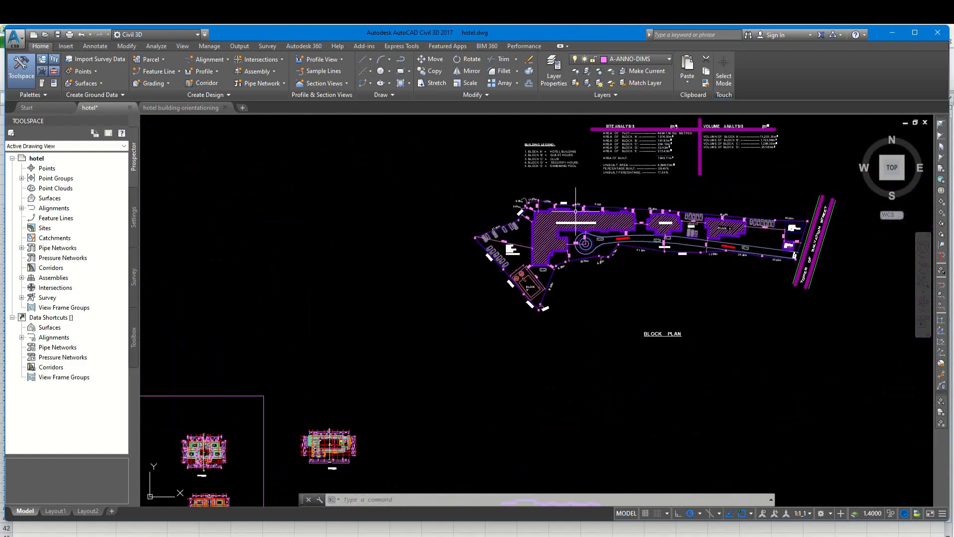
Look through the hotel building's ground, first and second floor plans and its foundation layout.
scroll(592, 230, "up", 3)
middle_click_drag(592, 229, 424, 255)
scroll(570, 183, "down", 6)
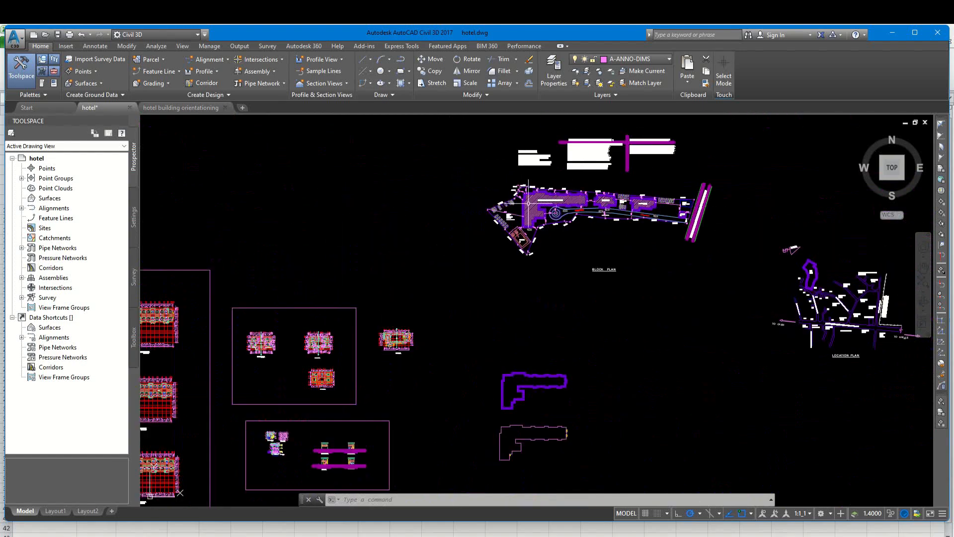
scroll(449, 291, "up", 8)
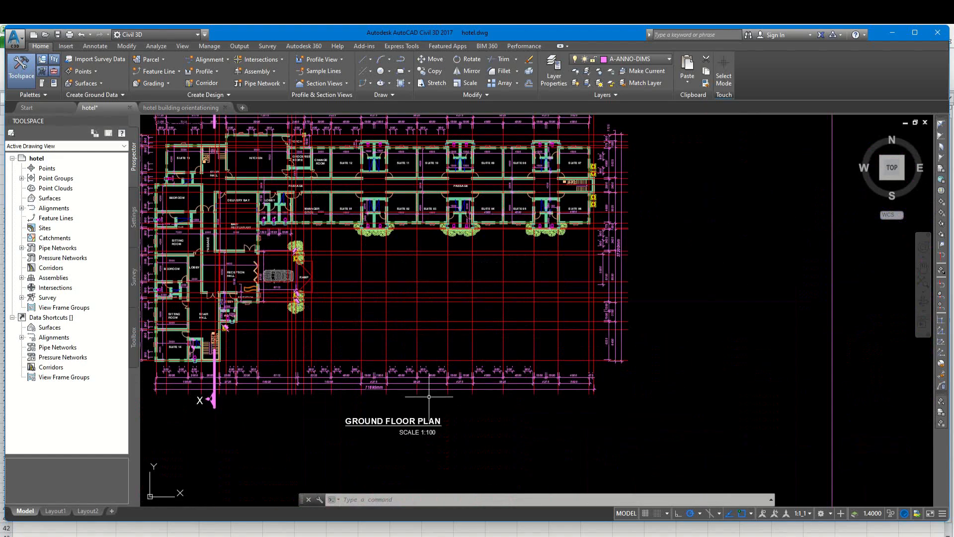
scroll(428, 403, "down", 2)
scroll(368, 323, "up", 4)
scroll(475, 232, "down", 7)
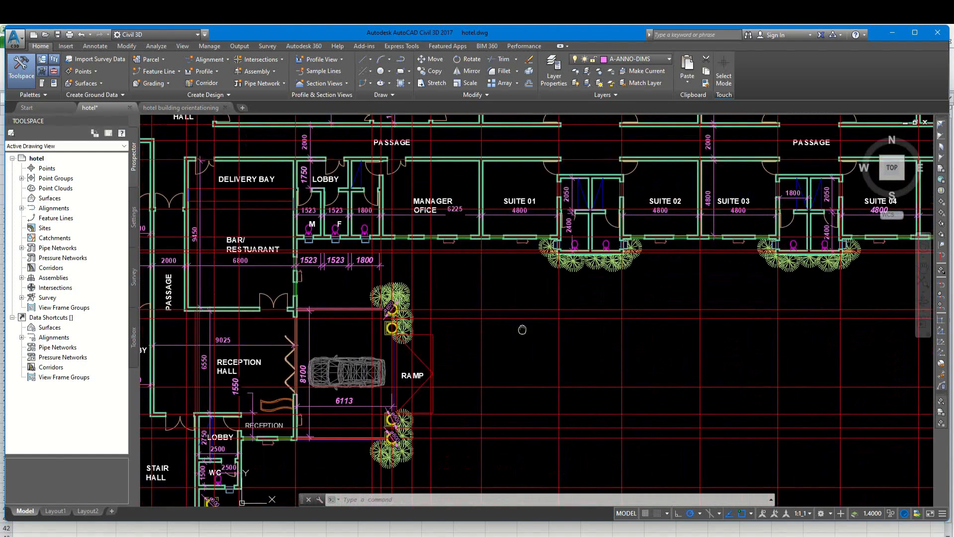
scroll(519, 396, "down", 2)
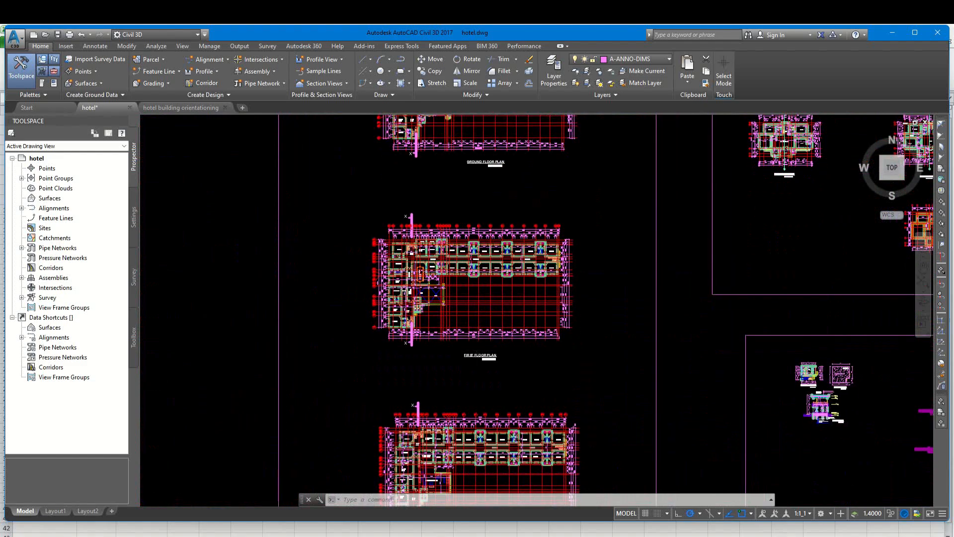
scroll(489, 395, "up", 4)
scroll(490, 395, "down", 4)
scroll(487, 395, "up", 4)
scroll(487, 396, "up", 2)
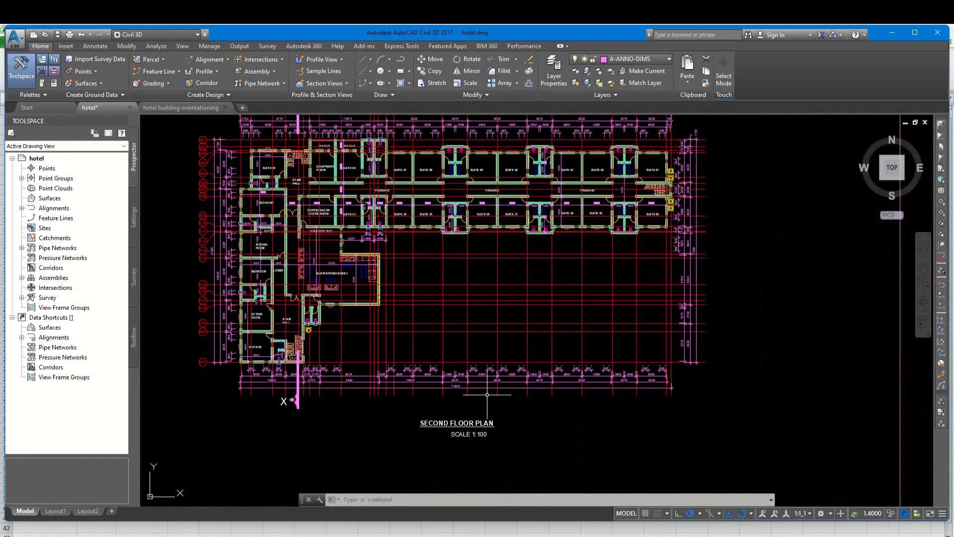
scroll(487, 395, "down", 6)
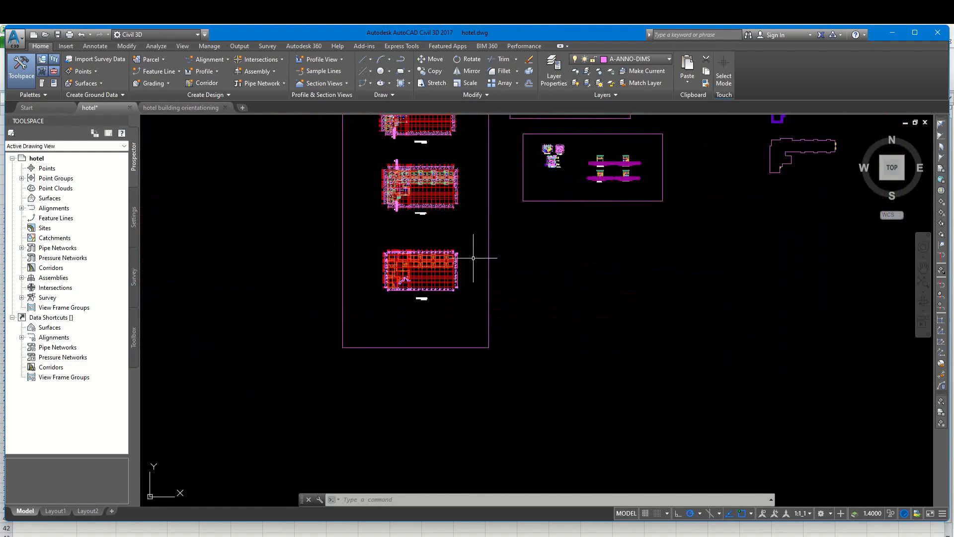
scroll(482, 260, "up", 3)
scroll(420, 281, "up", 4)
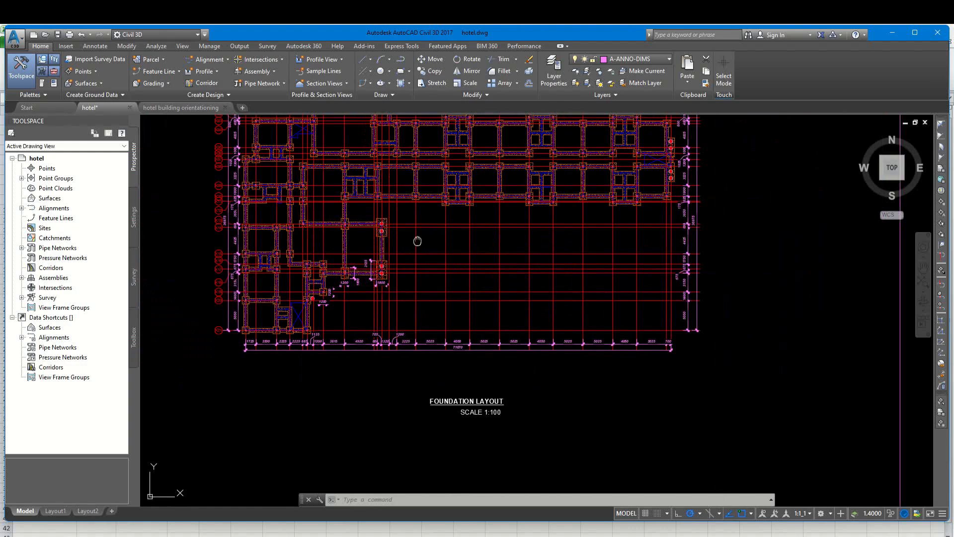
scroll(418, 241, "up", 2)
scroll(463, 249, "down", 7)
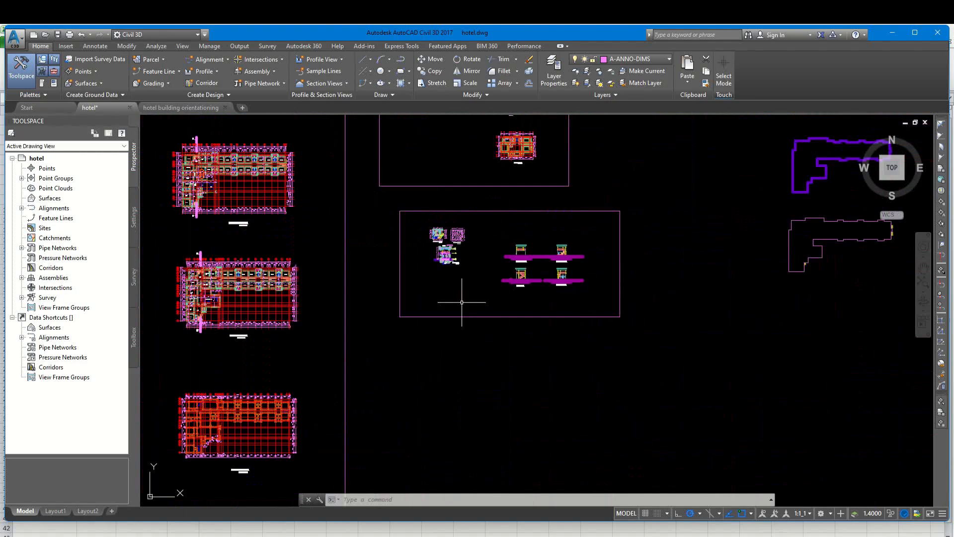
Examine the guest house ground floor plan and compare it with Block B on the block plan.
scroll(462, 302, "up", 3)
scroll(412, 276, "down", 5)
scroll(440, 246, "up", 5)
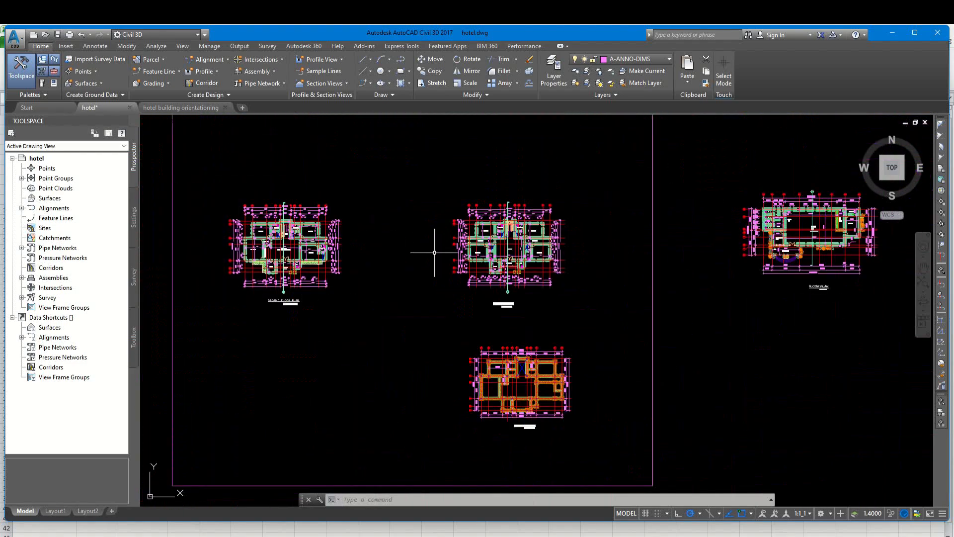
scroll(286, 256, "up", 6)
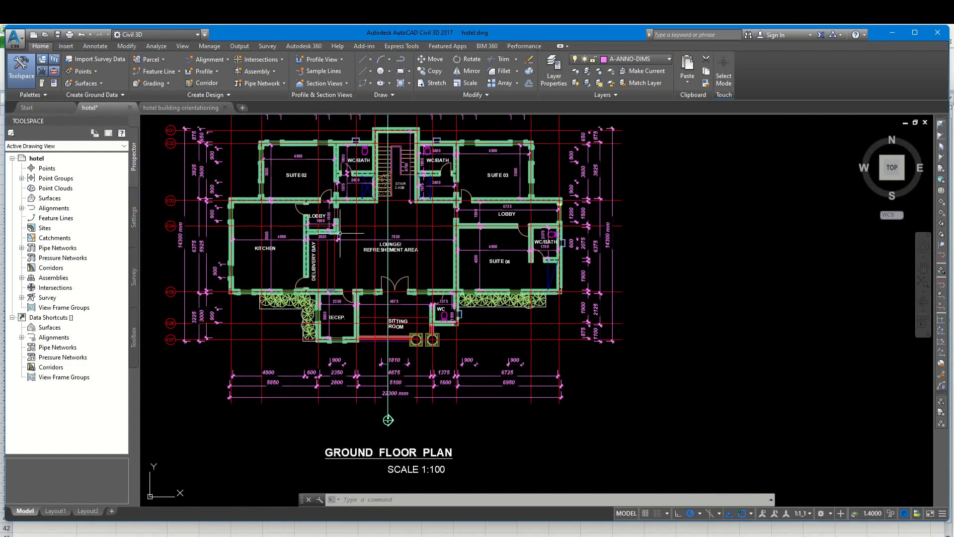
scroll(339, 256, "down", 10)
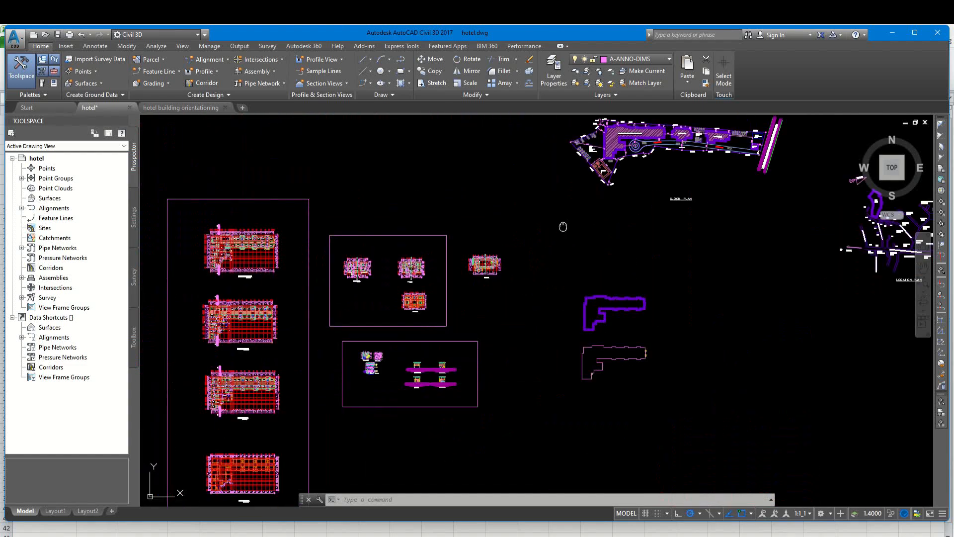
middle_click_drag(562, 226, 460, 366)
scroll(522, 291, "up", 9)
middle_click_drag(715, 253, 354, 324)
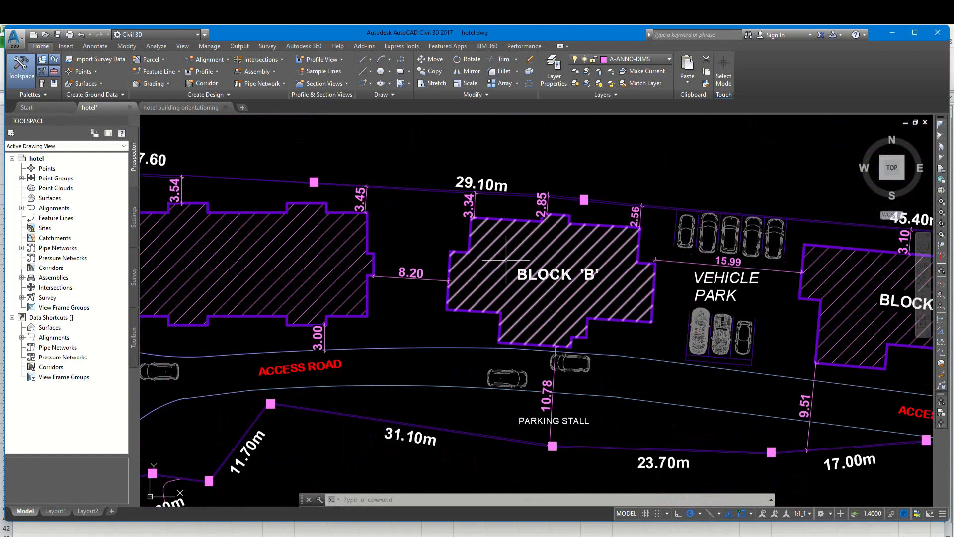
scroll(525, 238, "down", 8)
scroll(332, 338, "up", 5)
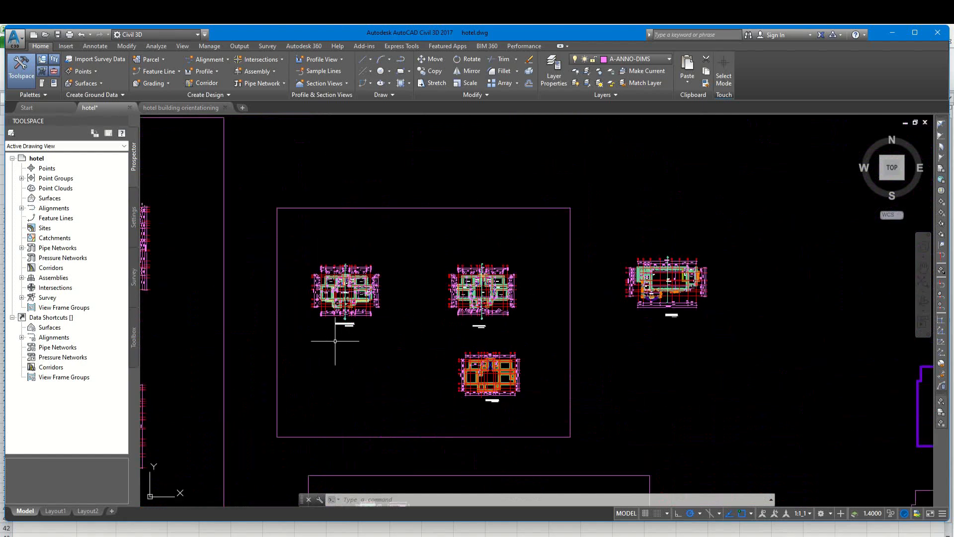
Look over the club floor plan and the security house plans, cross section and elevations.
scroll(696, 271, "up", 6)
middle_click_drag(641, 355, 573, 319)
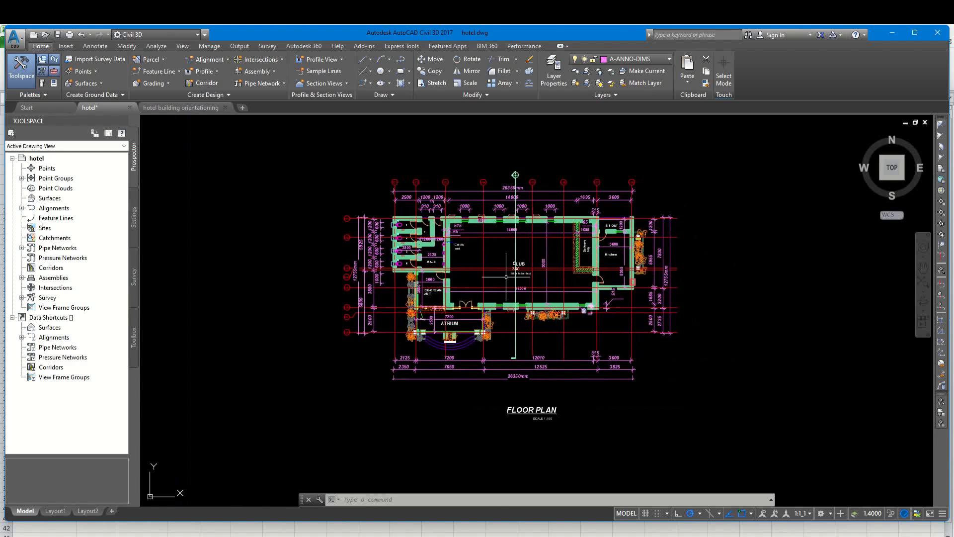
scroll(447, 218, "down", 12)
middle_click_drag(395, 276, 433, 258)
scroll(433, 258, "up", 10)
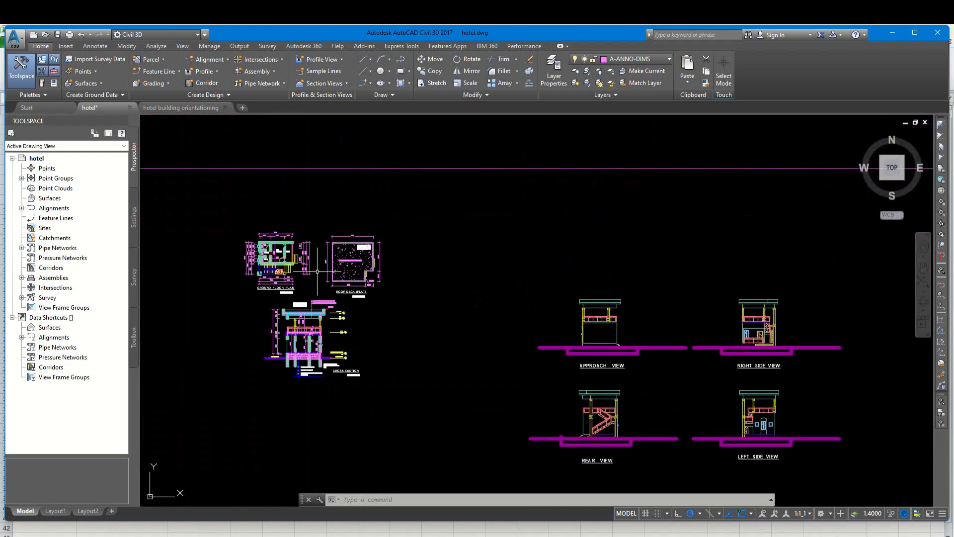
scroll(322, 298, "down", 8)
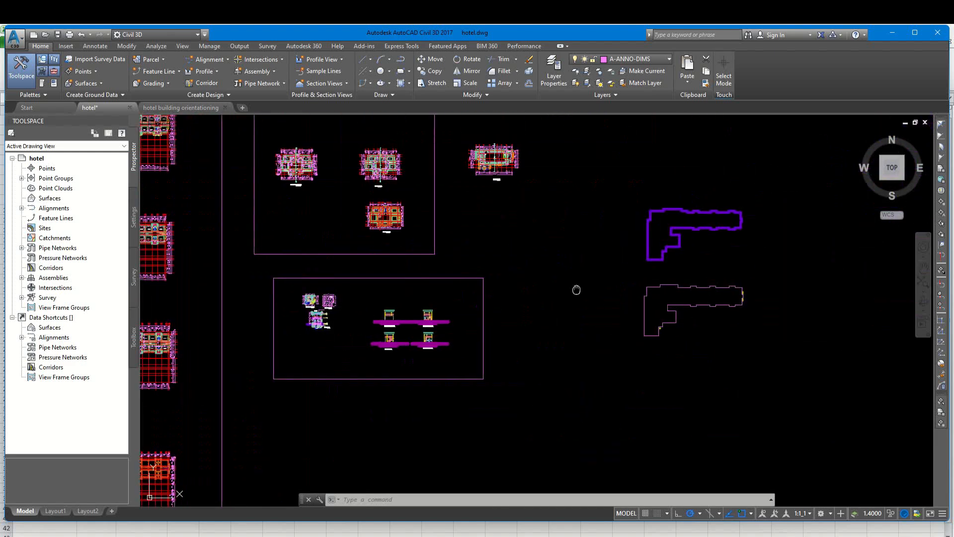
scroll(575, 287, "down", 3)
Examine proposed building Block A on the block plan, including its setbacks and the access road turning circle.
middle_click_drag(575, 288, 458, 315)
middle_click_drag(534, 217, 449, 334)
scroll(441, 270, "up", 8)
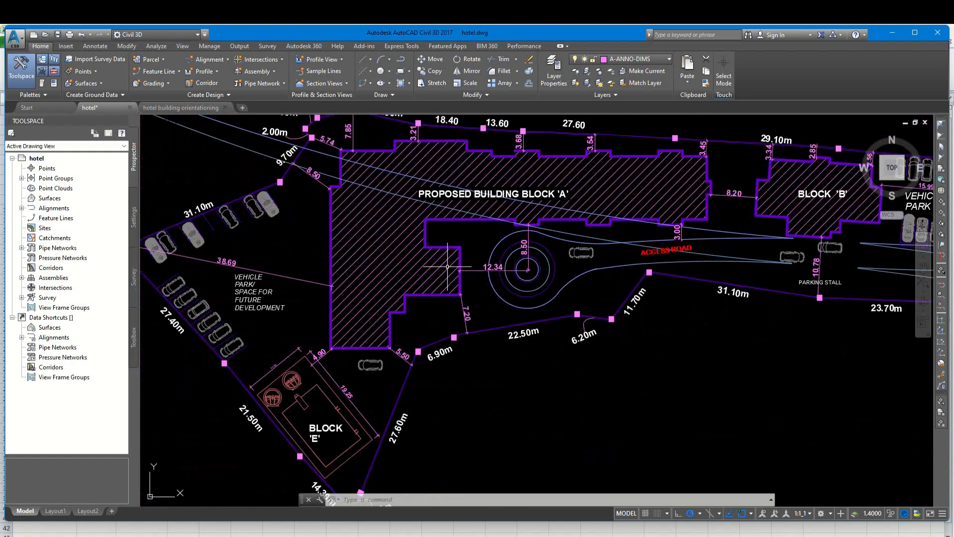
scroll(442, 269, "down", 1)
scroll(429, 284, "up", 2)
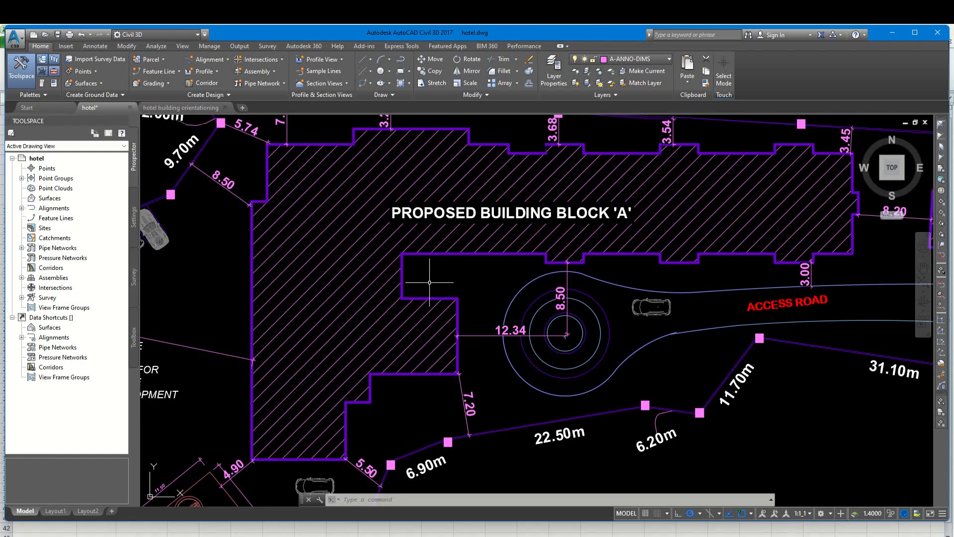
scroll(441, 280, "down", 2)
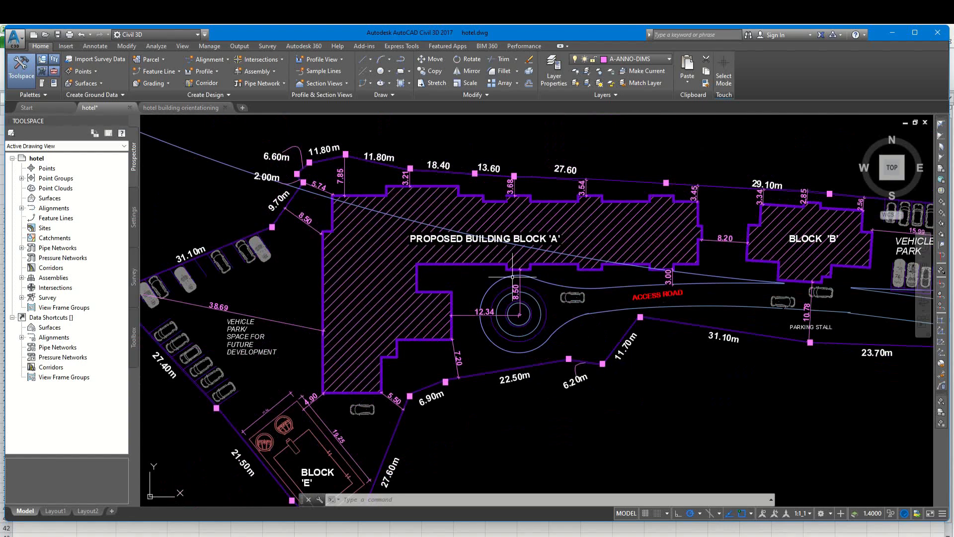
middle_click_drag(533, 277, 476, 345)
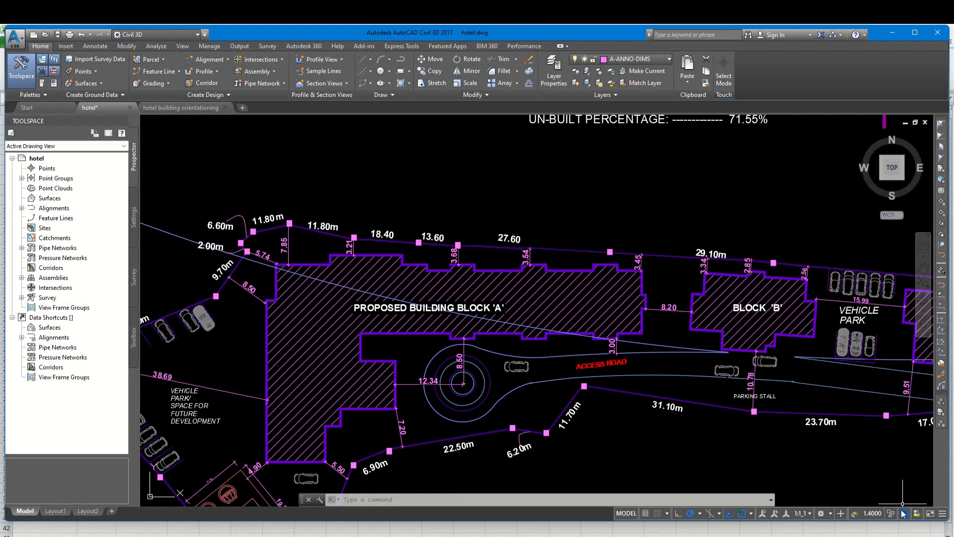
Review the whole block plan with its site analysis and the boundary setbacks along Block A's north side.
scroll(719, 387, "down", 4)
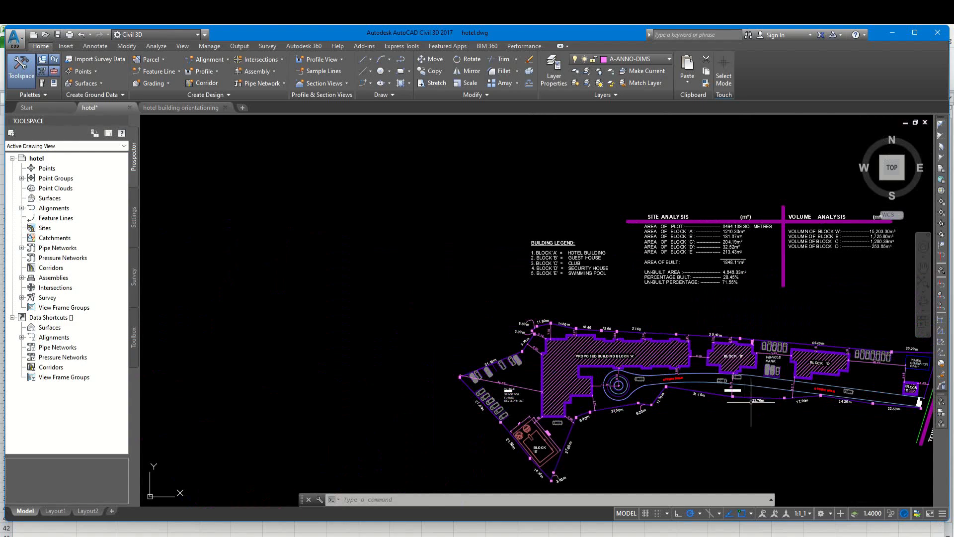
middle_click_drag(733, 433, 623, 417)
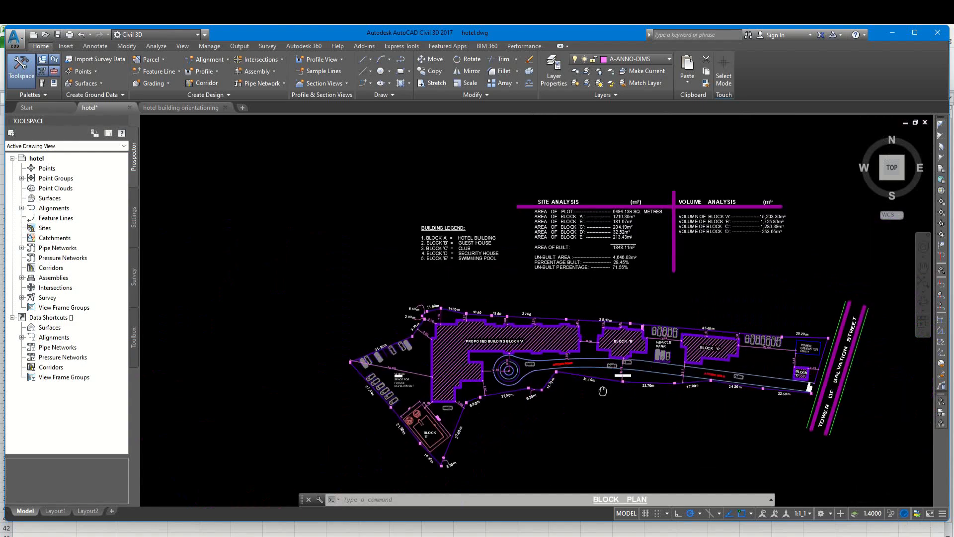
scroll(504, 328, "up", 5)
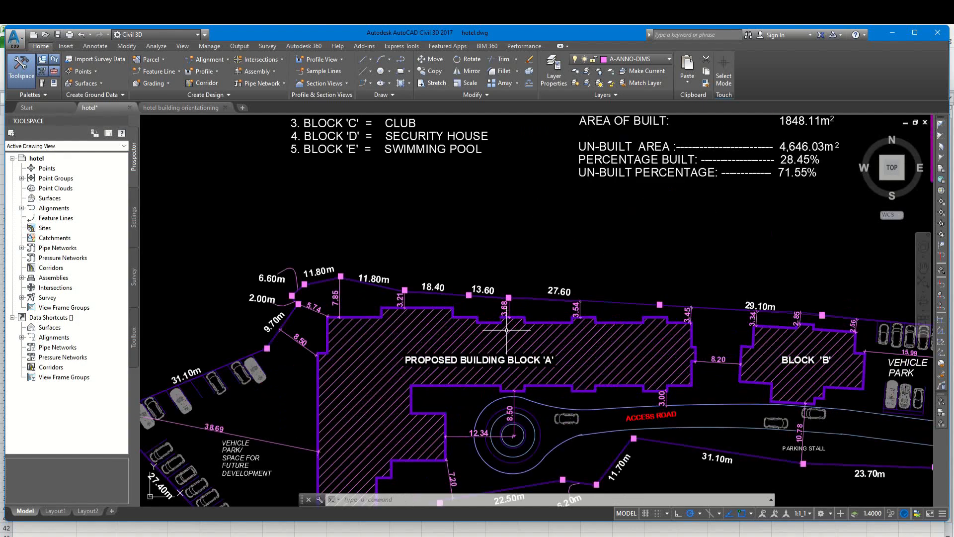
scroll(507, 329, "down", 4)
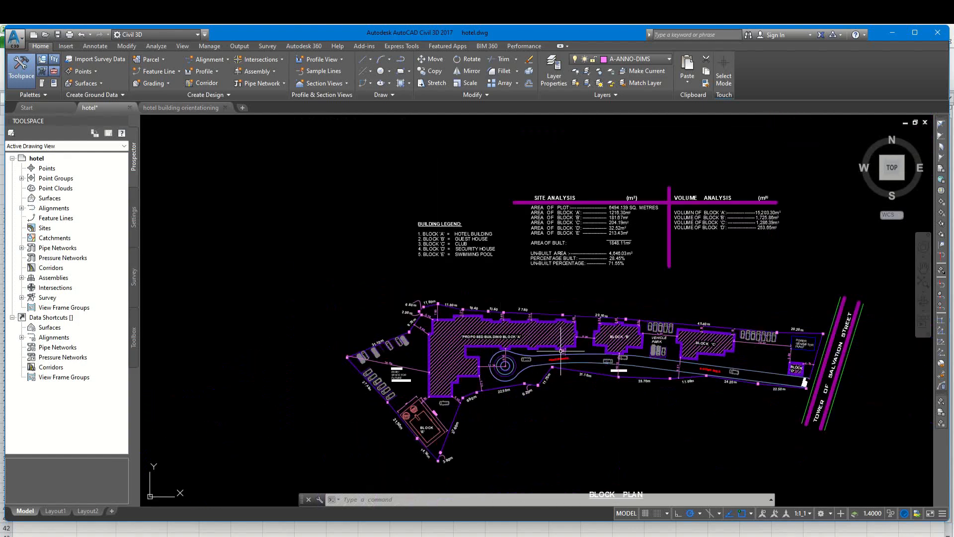
scroll(562, 351, "down", 2)
scroll(517, 323, "up", 9)
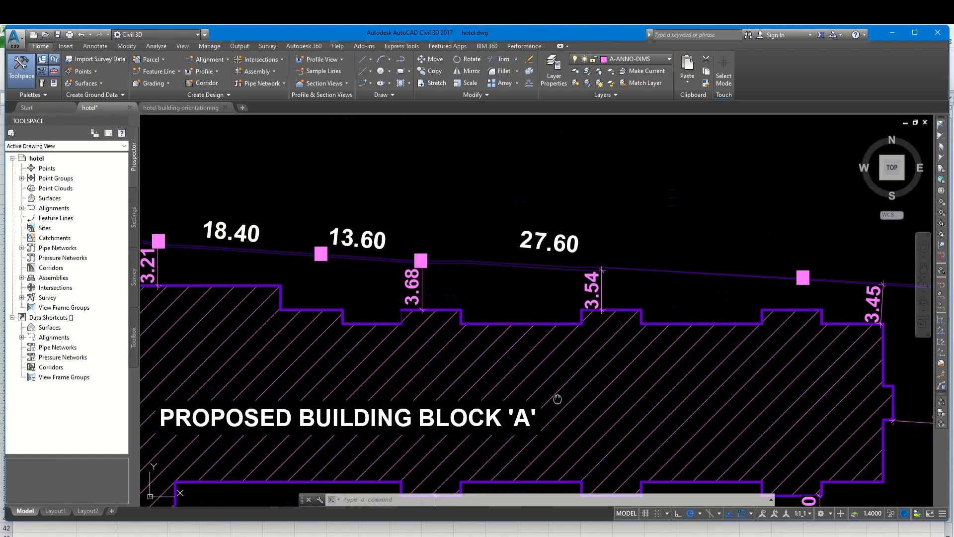
middle_click_drag(558, 399, 585, 284)
scroll(569, 243, "down", 6)
middle_click_drag(586, 343, 552, 232)
middle_click_drag(568, 313, 549, 245)
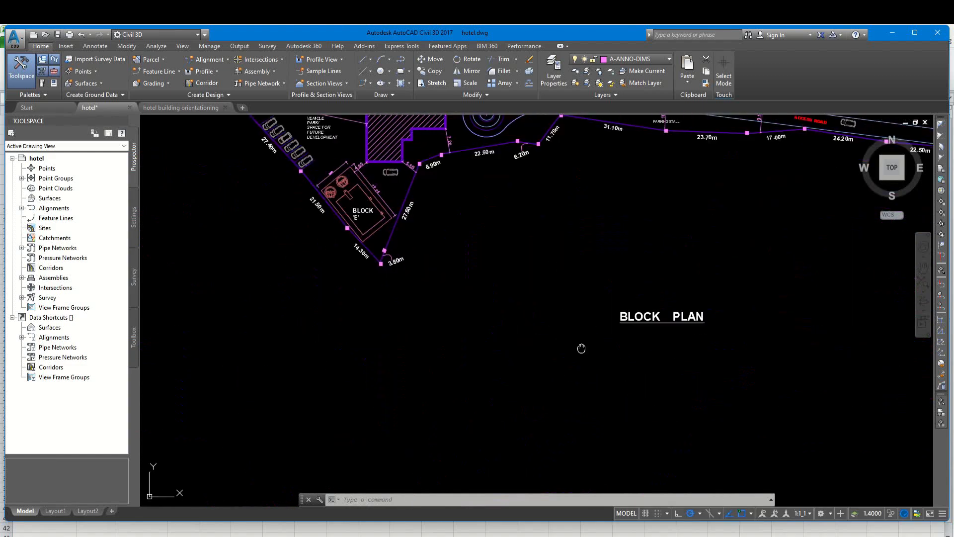
Move the separate purple Block A outline by its lower-left corner onto Suite 14's outer wall corner on the hotel's ground floor plan.
scroll(550, 351, "down", 3)
scroll(527, 383, "up", 8)
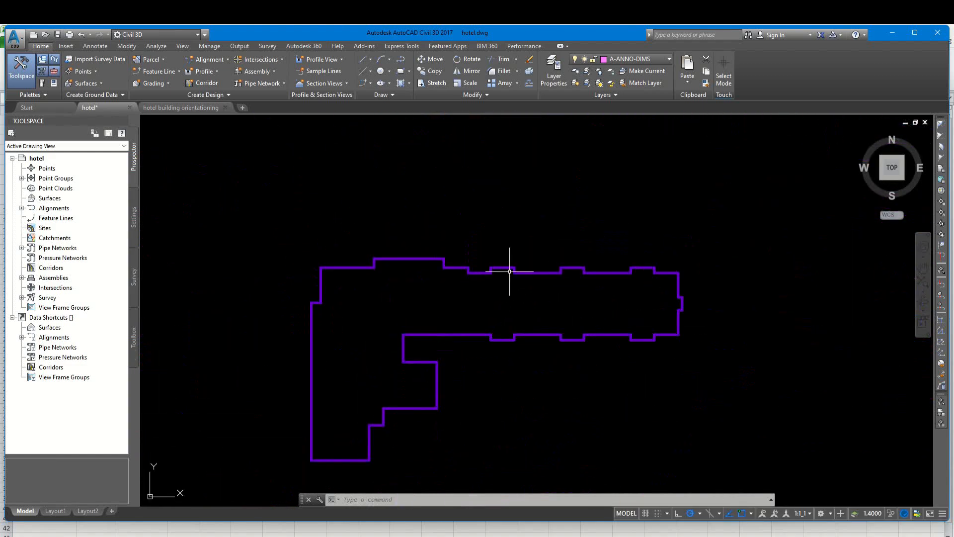
left_click(509, 272)
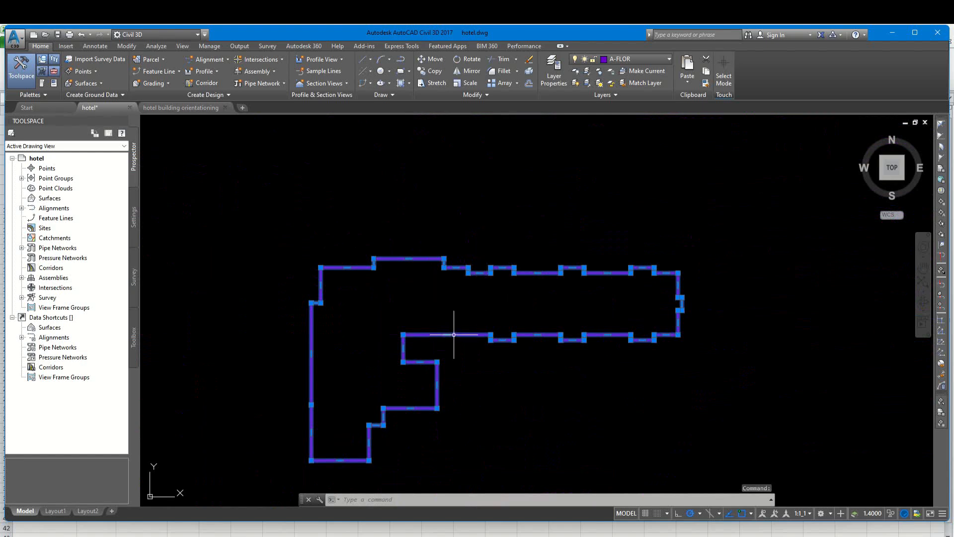
mouse_move(453, 335)
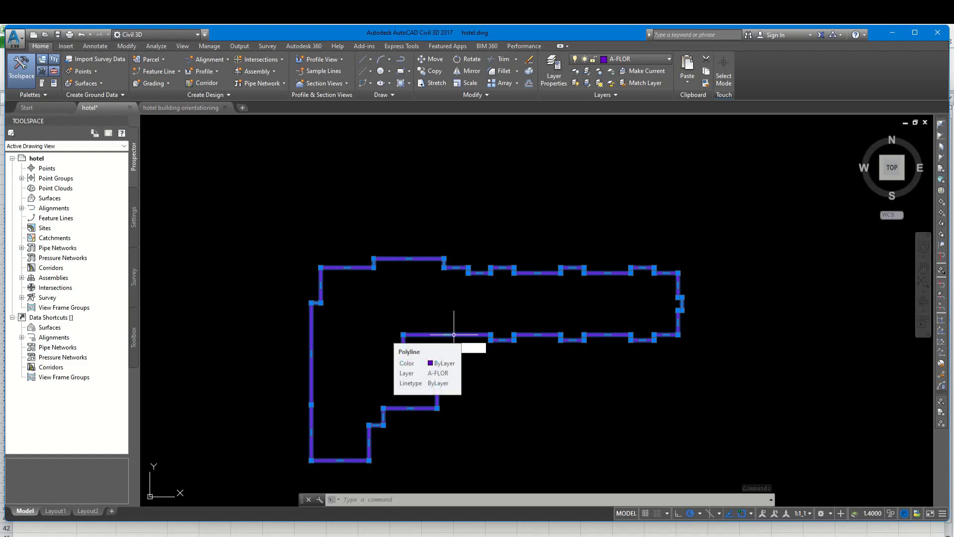
type("Co")
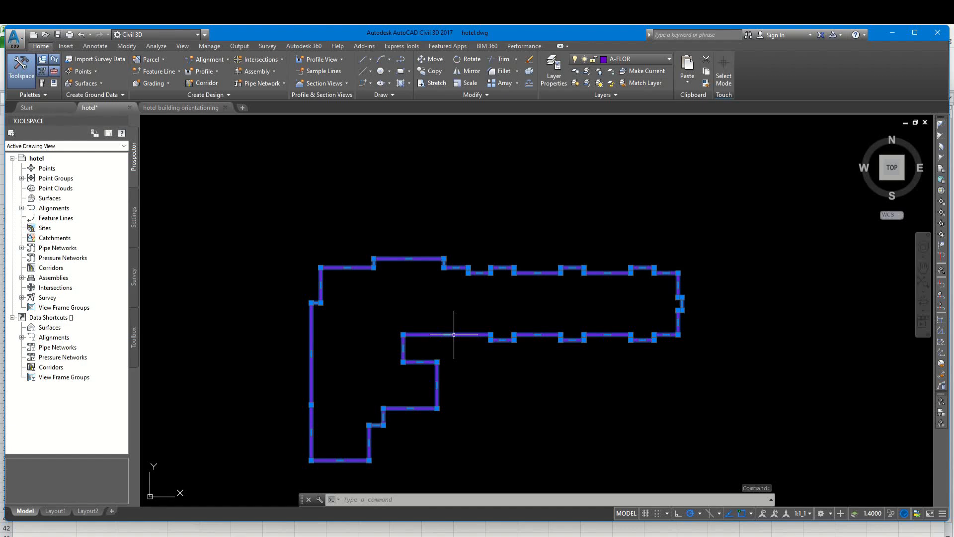
type("m")
key("Return")
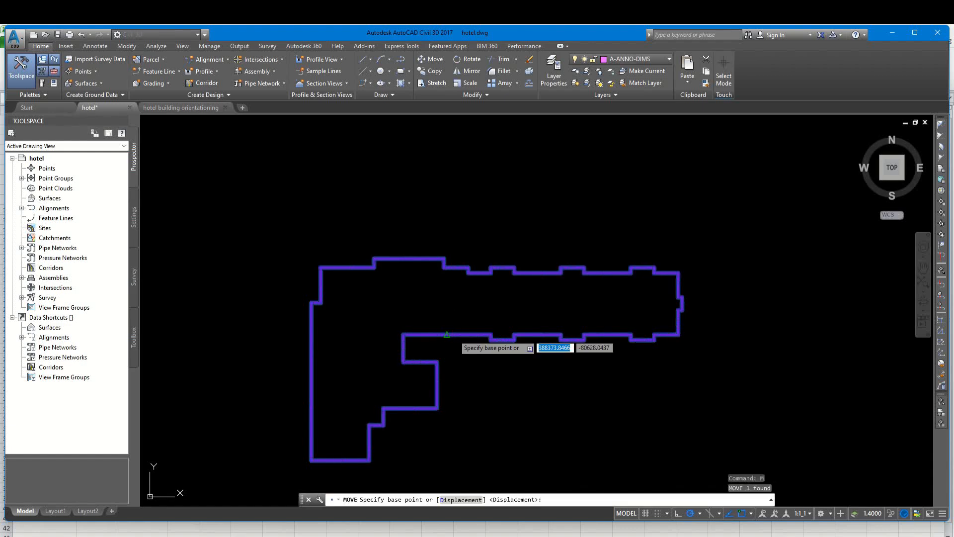
left_click(312, 460)
scroll(650, 323, "down", 2)
middle_click_drag(364, 306, 790, 406)
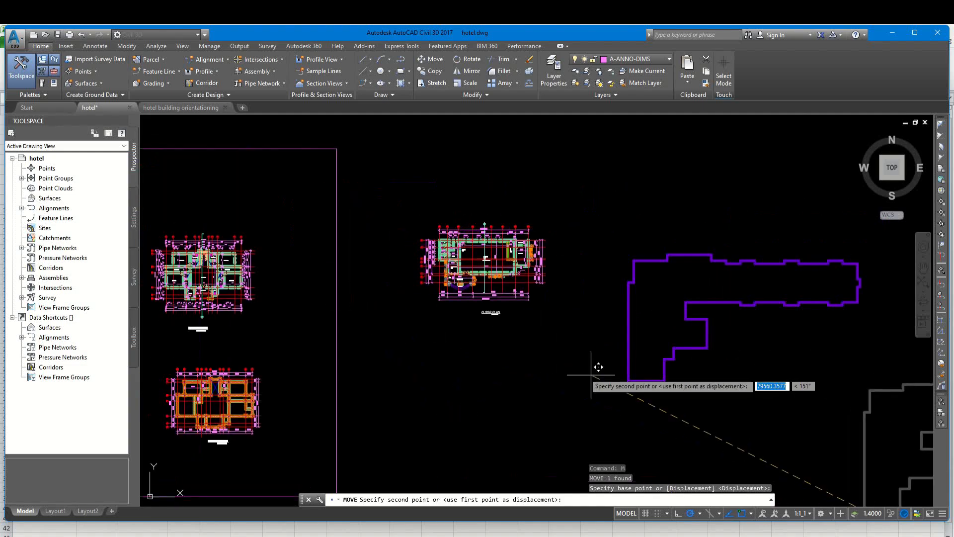
middle_click_drag(508, 359, 788, 363)
middle_click_drag(405, 323, 695, 306)
scroll(502, 314, "down", 2)
middle_click_drag(395, 288, 485, 287)
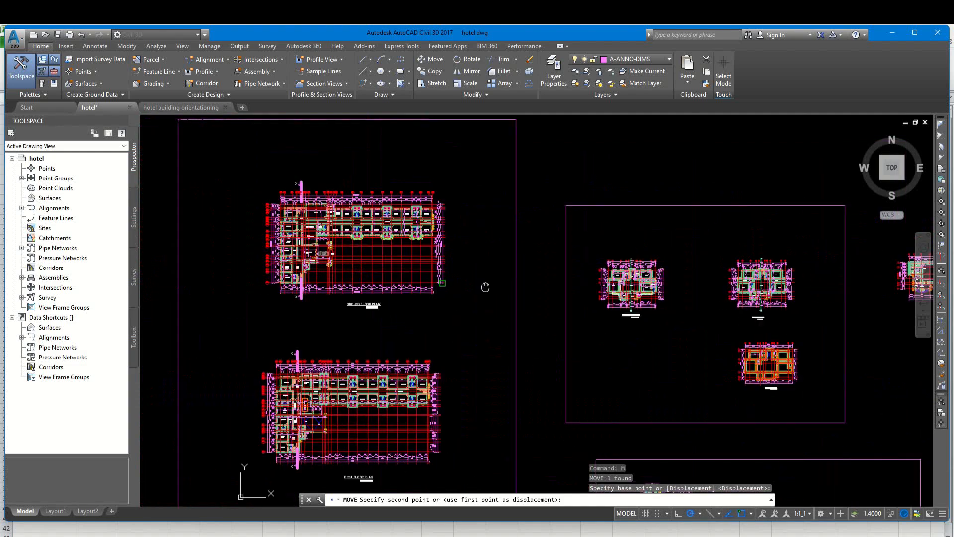
scroll(365, 253, "up", 4)
scroll(343, 239, "up", 3)
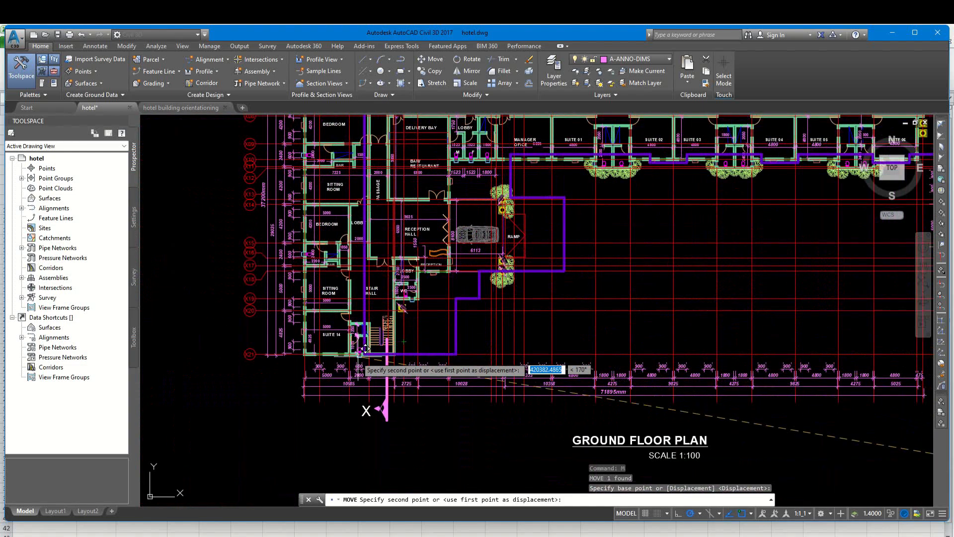
scroll(313, 344, "up", 4)
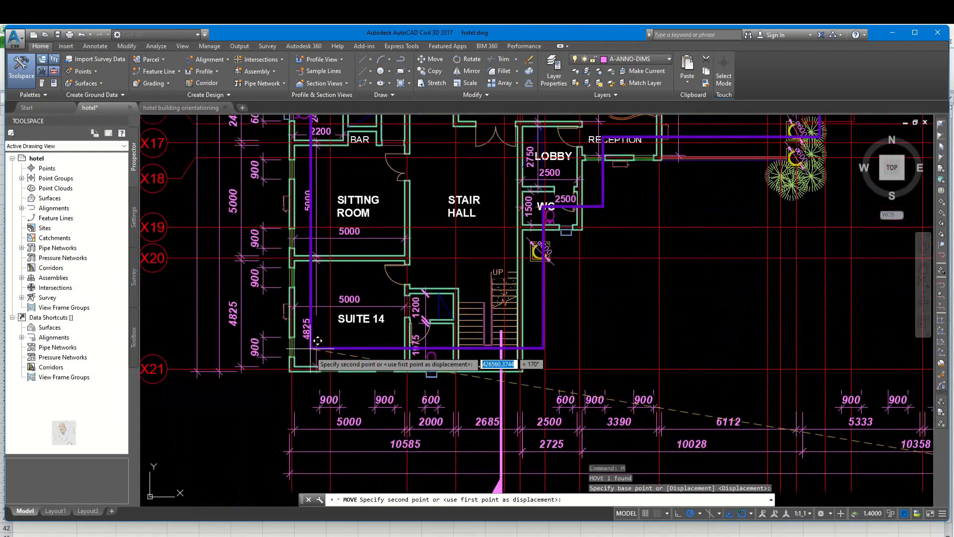
scroll(313, 343, "down", 2)
scroll(303, 377, "up", 4)
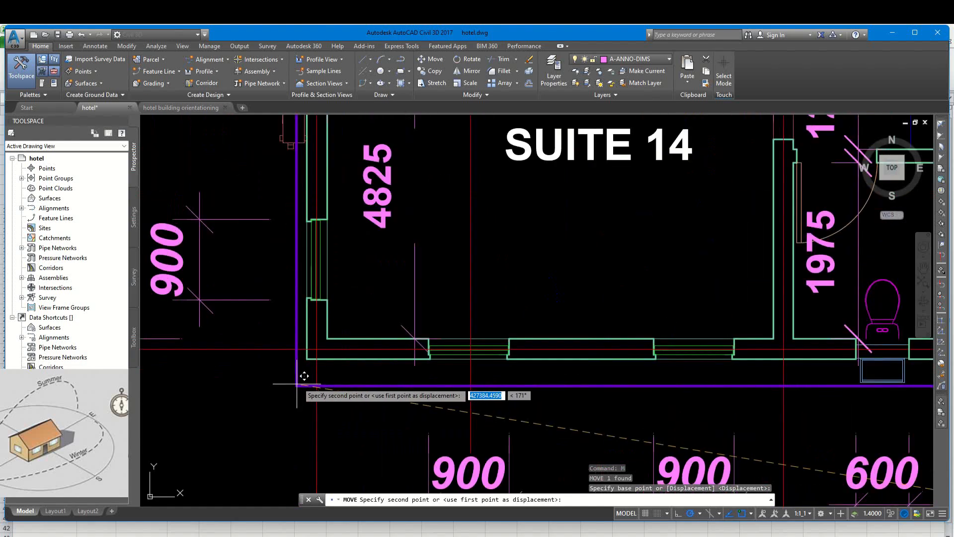
left_click(307, 358)
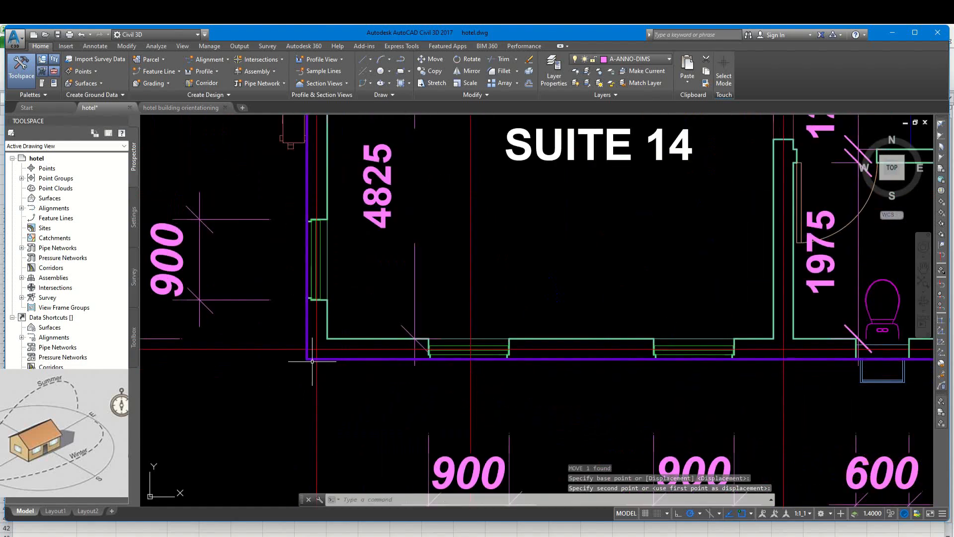
Compare the moved outline with the ground floor walls from Suite 14 past the reception ramp to Suites 01 to 05.
scroll(308, 361, "down", 4)
scroll(651, 348, "up", 3)
scroll(648, 386, "down", 2)
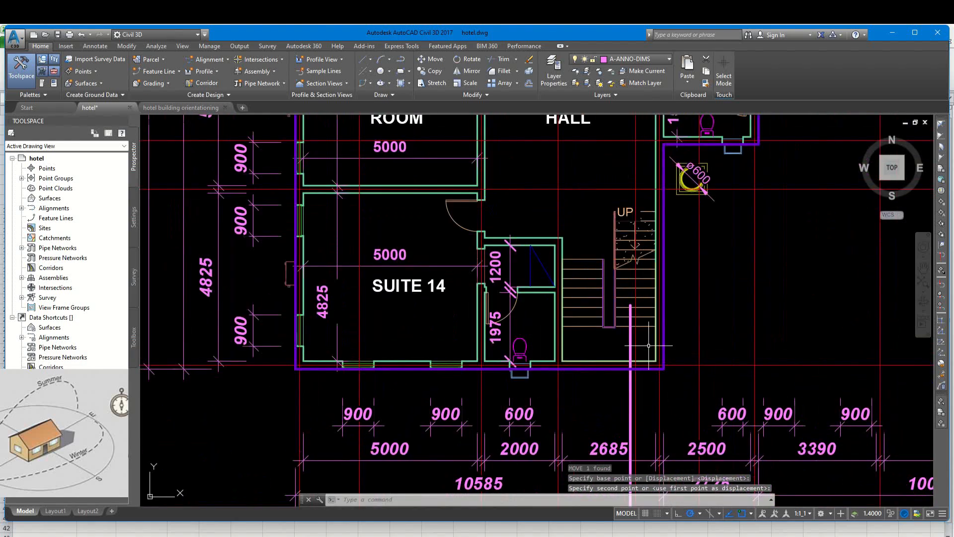
middle_click_drag(656, 263, 602, 333)
middle_click_drag(704, 194, 602, 313)
middle_click_drag(751, 235, 588, 363)
middle_click_drag(771, 259, 550, 282)
middle_click_drag(532, 195, 517, 318)
scroll(513, 295, "up", 2)
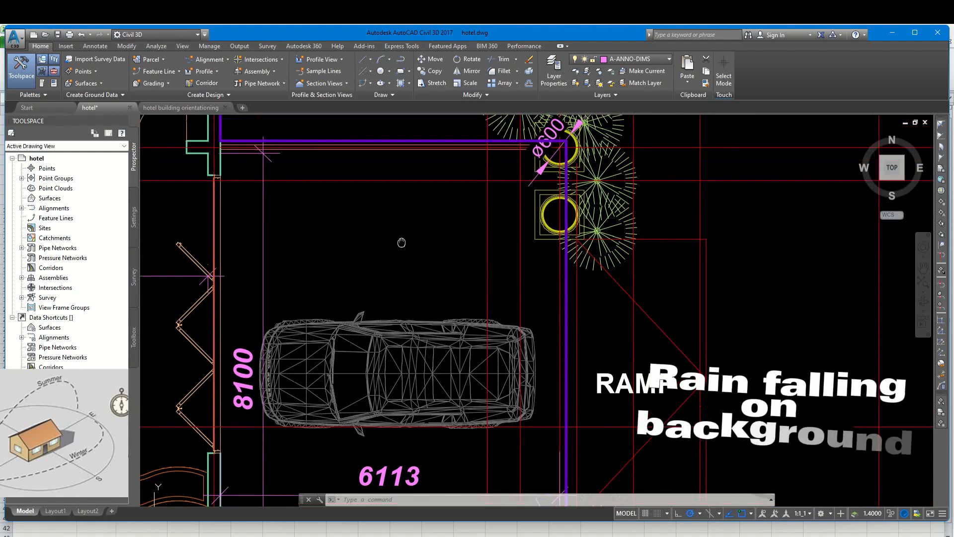
scroll(415, 266, "down", 8)
scroll(815, 161, "up", 2)
scroll(434, 264, "up", 2)
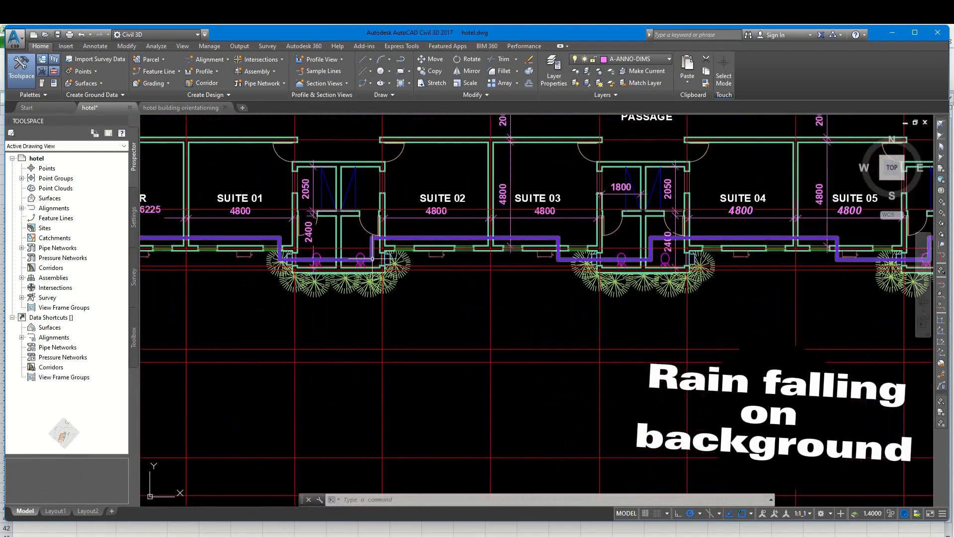
middle_click_drag(323, 251, 589, 246)
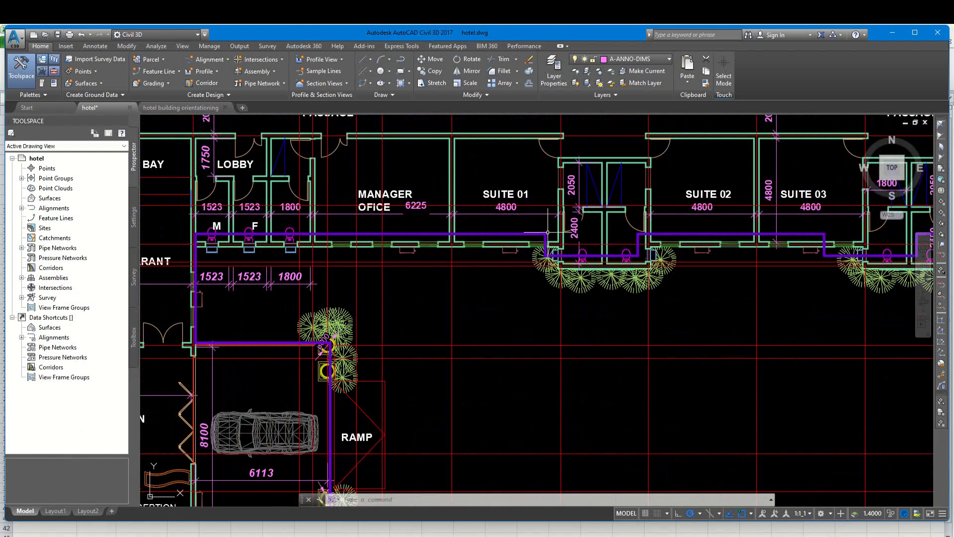
scroll(522, 234, "down", 6)
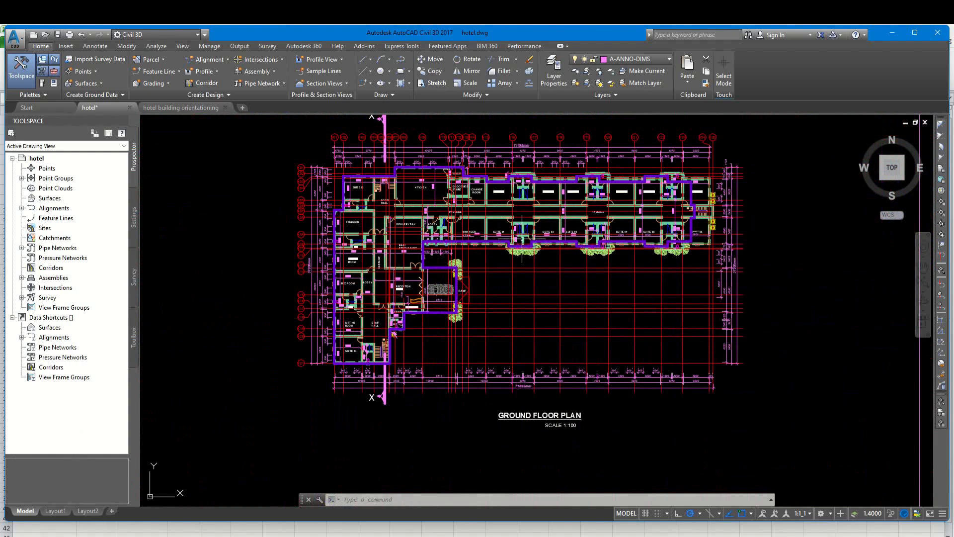
Compare the hotel's ground floor plan and overlaid outline with Block A on the block plan.
middle_click_drag(580, 203, 326, 354)
scroll(326, 355, "down", 4)
mouse_move(563, 249)
middle_mouse_down()
mouse_move(415, 360)
mouse_move(364, 385)
middle_mouse_up()
mouse_move(529, 309)
middle_mouse_down()
mouse_move(514, 328)
mouse_move(335, 403)
middle_mouse_up()
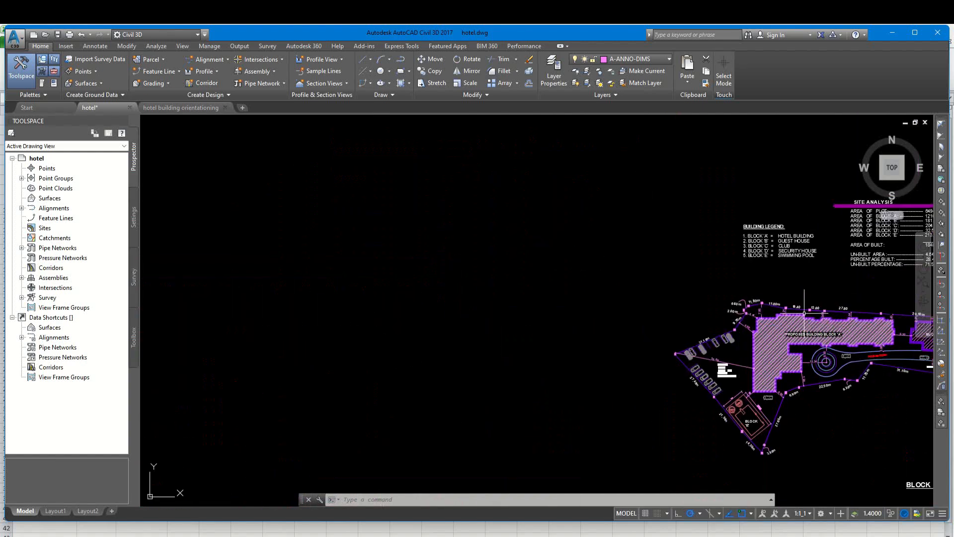
scroll(804, 313, "down", 6)
middle_click_drag(320, 410, 481, 341)
scroll(702, 297, "up", 9)
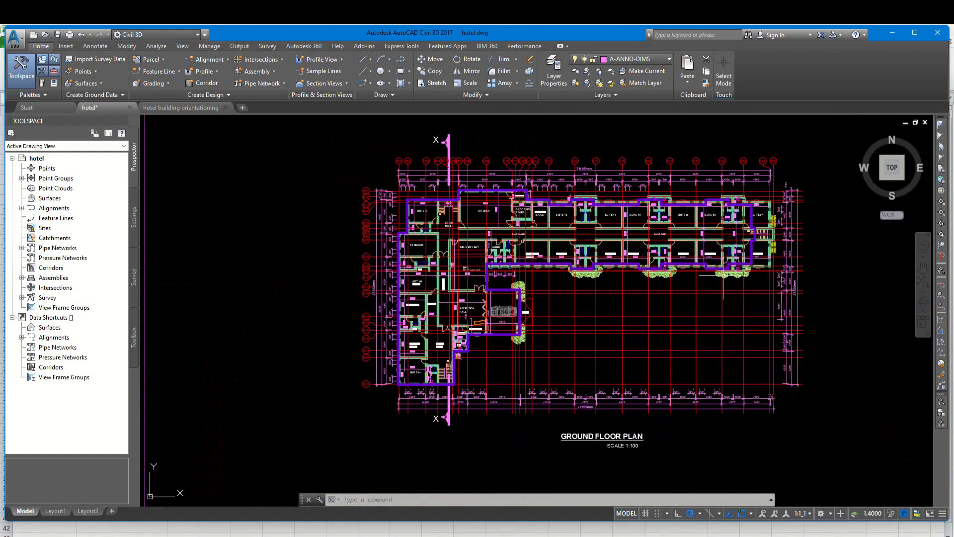
Check the outline against the north wall of the ground floor plan from Suite 07 to the porch.
scroll(722, 274, "up", 4)
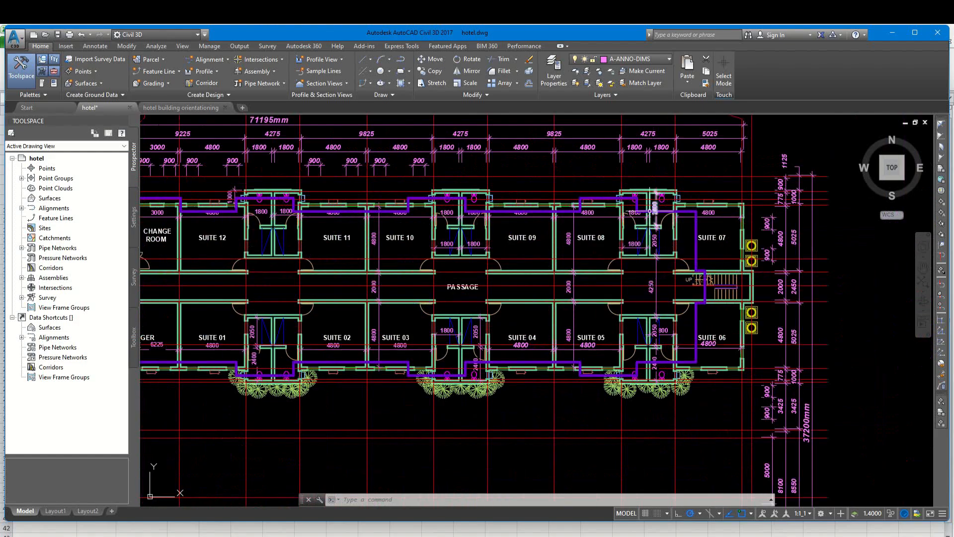
scroll(741, 209, "up", 4)
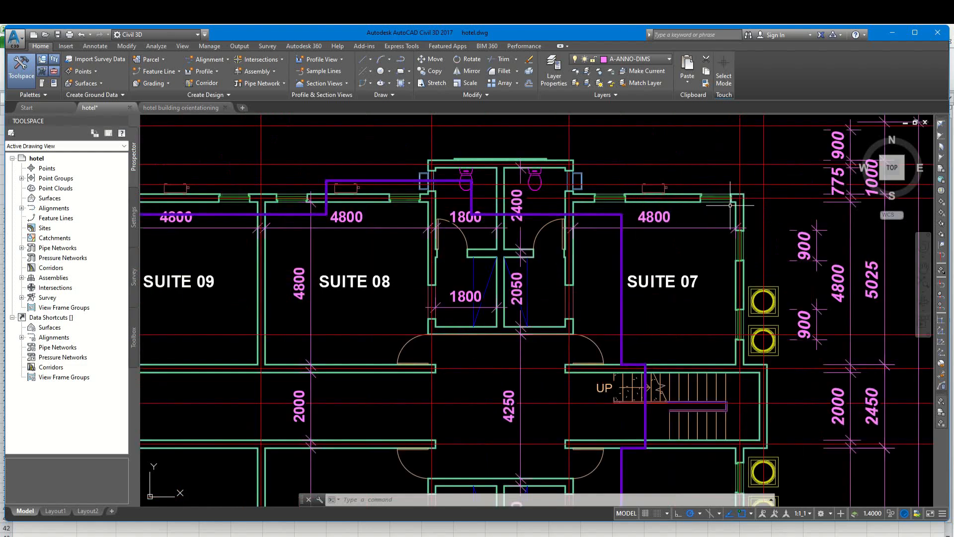
scroll(726, 206, "down", 2)
middle_click_drag(341, 223, 581, 236)
middle_click_drag(376, 227, 589, 217)
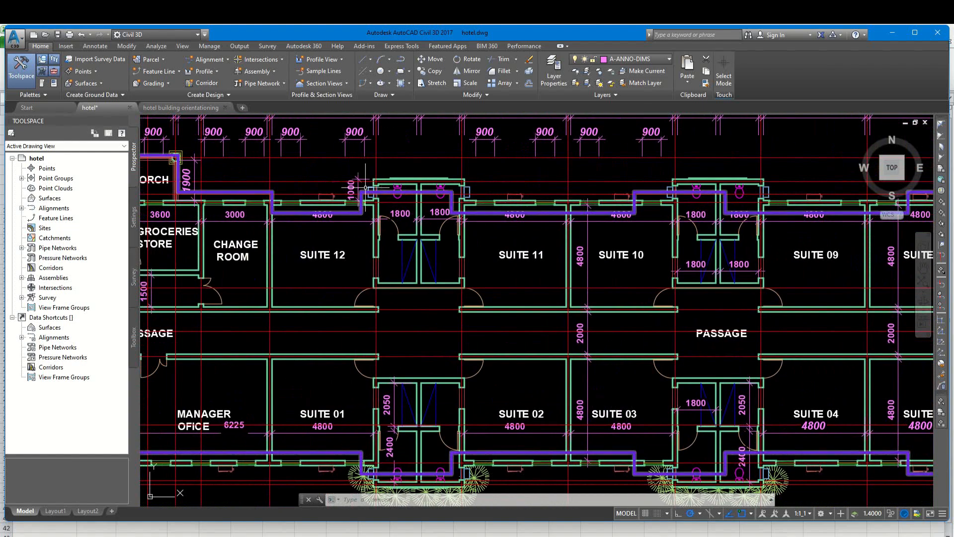
middle_click_drag(366, 188, 513, 204)
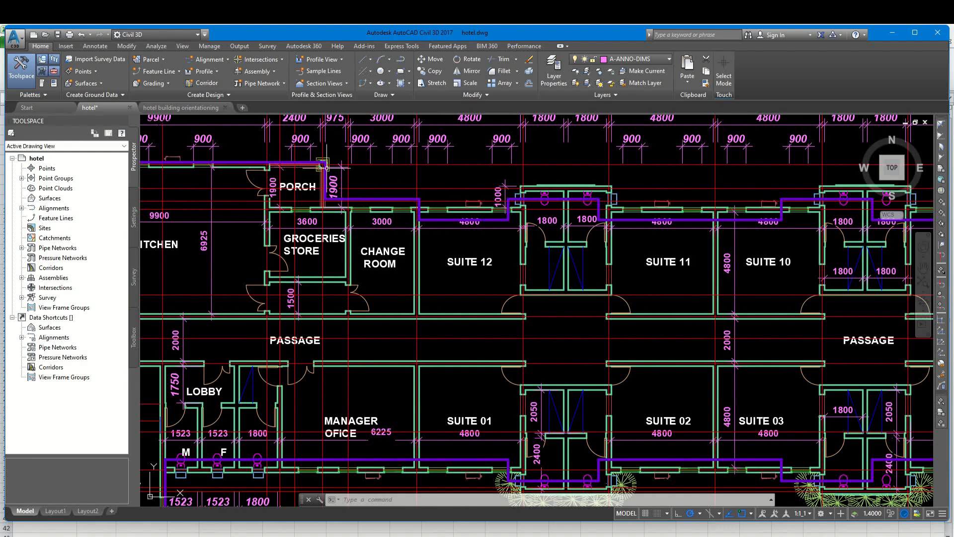
Erase the purple Block A outline overlaid on the hotel's ground floor plan.
scroll(322, 165, "up", 2)
scroll(322, 165, "down", 6)
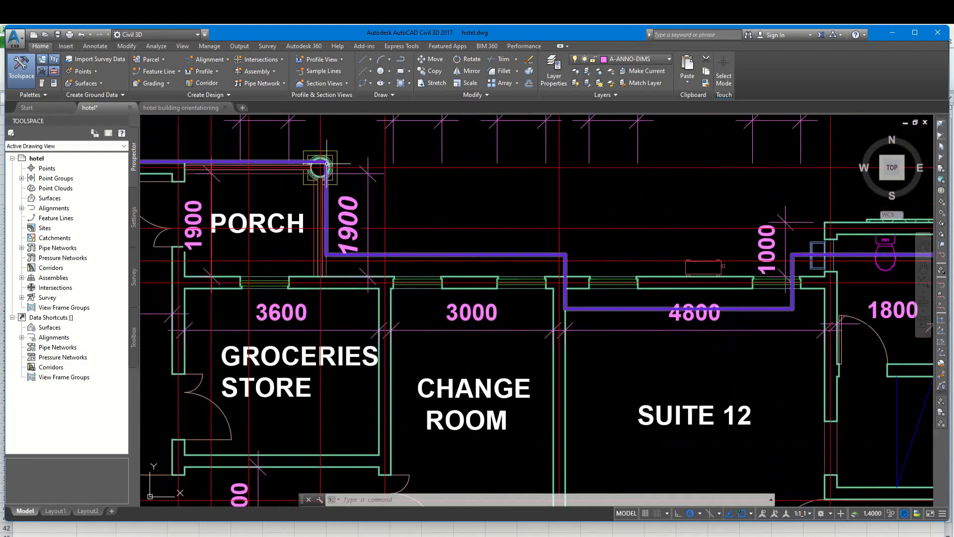
scroll(324, 297, "up", 8)
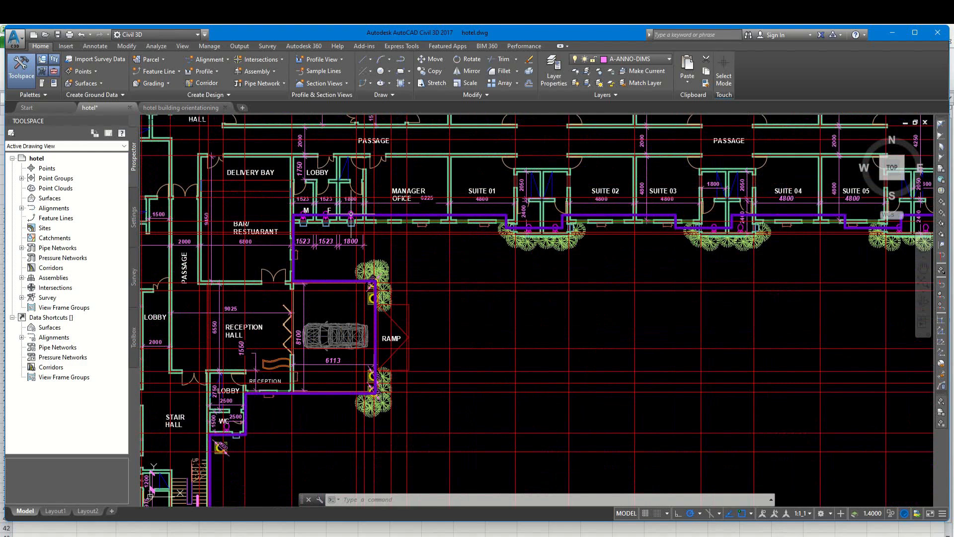
scroll(212, 254, "down", 2)
scroll(212, 254, "down", 2)
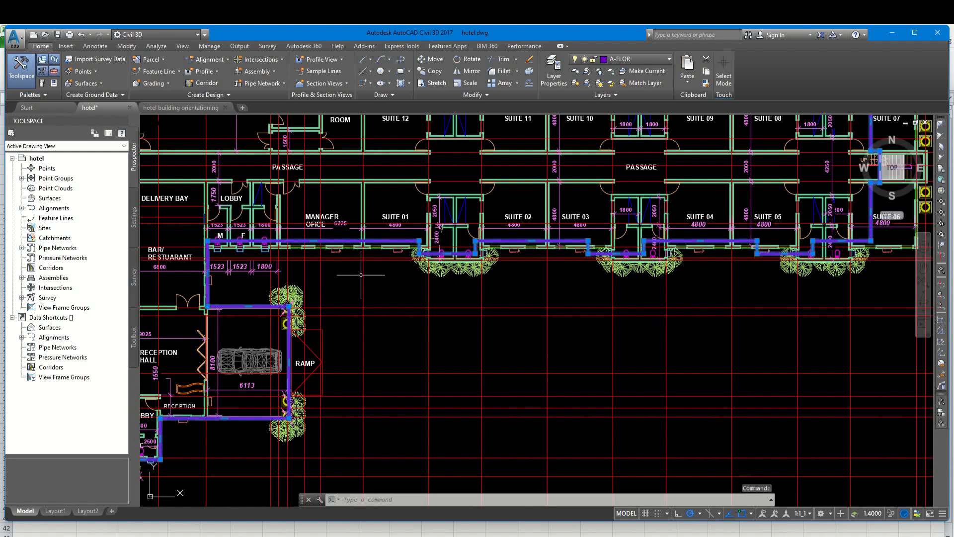
type("e")
key("Return")
Examine the block plan, the smaller buildings' floor plans and the separate thin magenta building outline with its yellow column symbols.
scroll(359, 274, "down", 10)
middle_click_drag(610, 265, 198, 326)
scroll(568, 201, "up", 8)
scroll(566, 201, "down", 5)
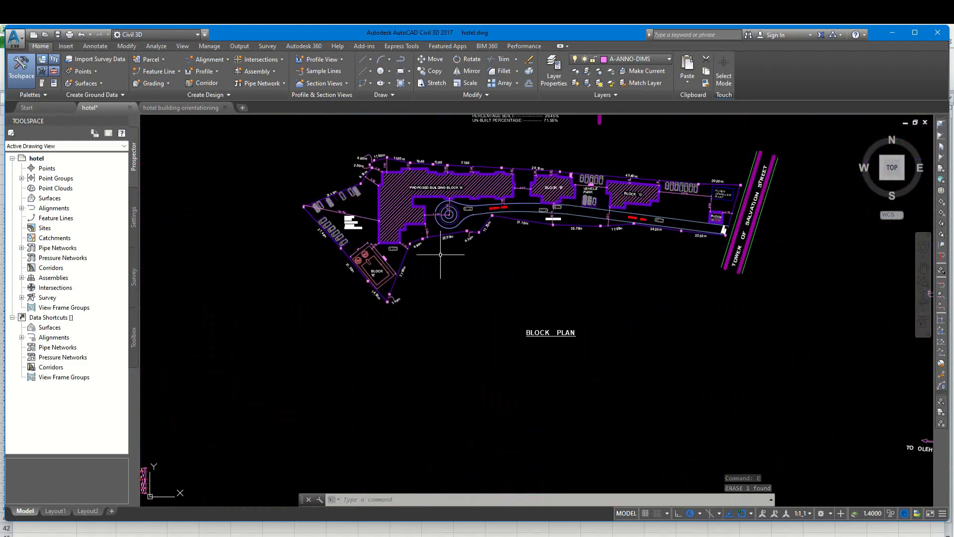
middle_click_drag(441, 254, 594, 205)
middle_click_drag(416, 302, 563, 186)
middle_click_drag(303, 313, 530, 249)
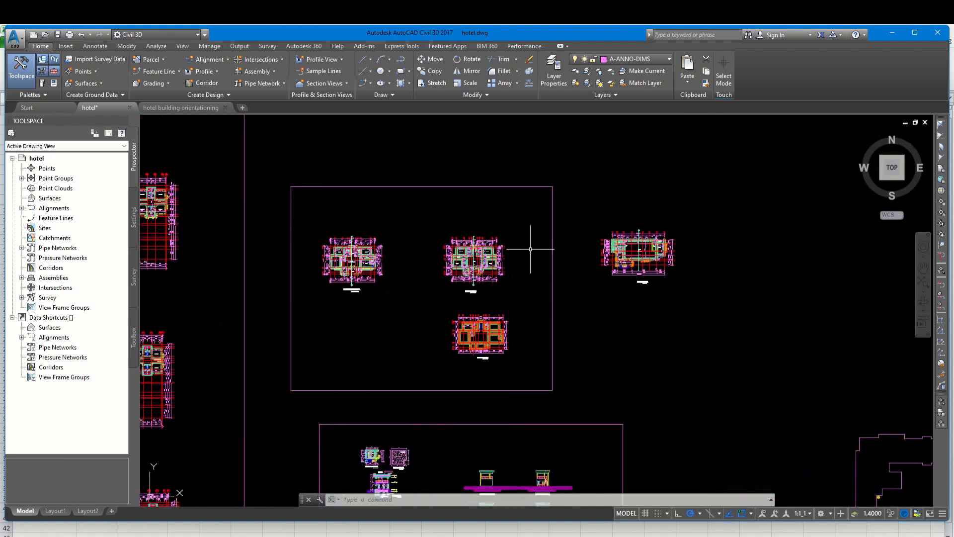
middle_click_drag(554, 336, 555, 232)
middle_click_drag(430, 256, 315, 252)
mouse_move(566, 271)
middle_mouse_down()
mouse_move(591, 269)
mouse_move(518, 245)
middle_mouse_up()
scroll(842, 337, "up", 4)
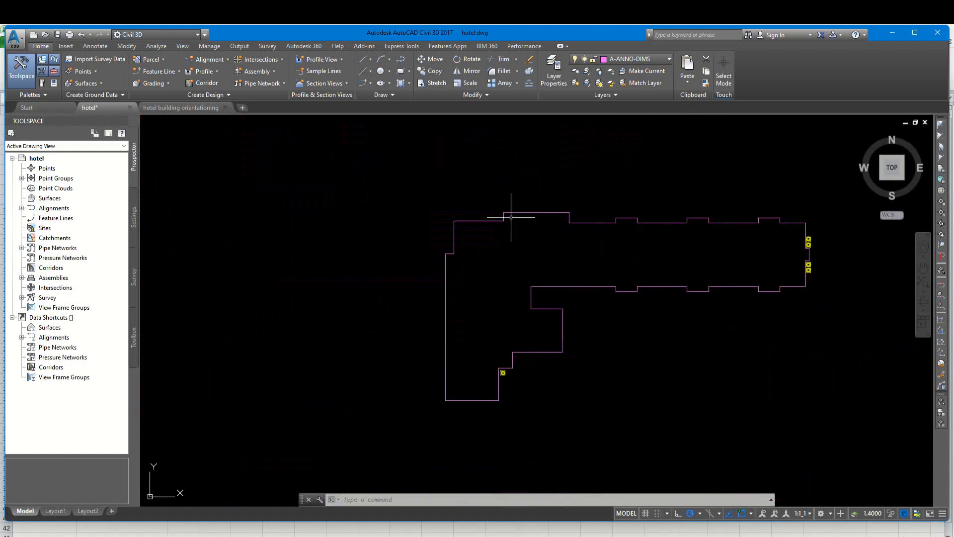
scroll(656, 358, "down", 6)
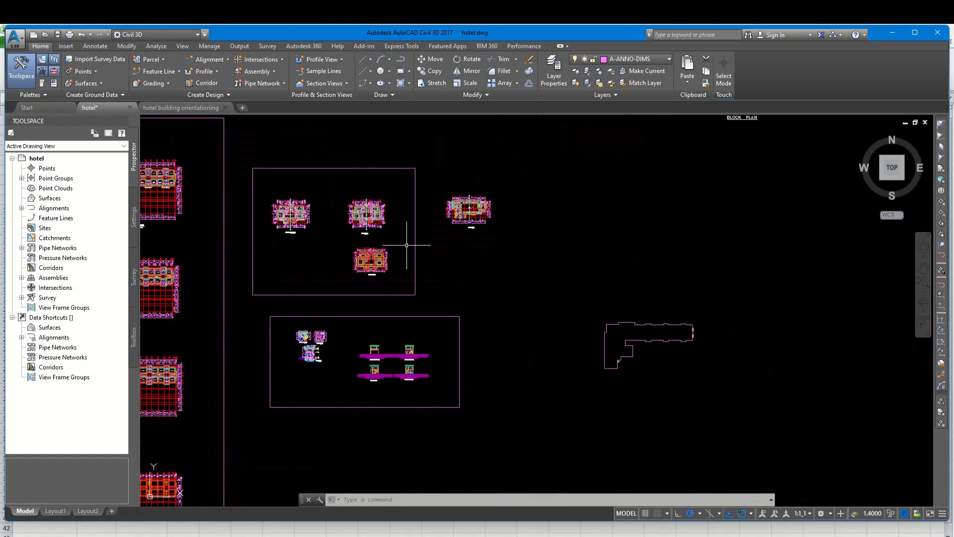
Examine the hotel ground floor plan's outer walls along Suites 07 to 12 and the columns beside Suite 06.
middle_click_drag(196, 208, 479, 247)
scroll(368, 197, "up", 4)
scroll(517, 226, "up", 5)
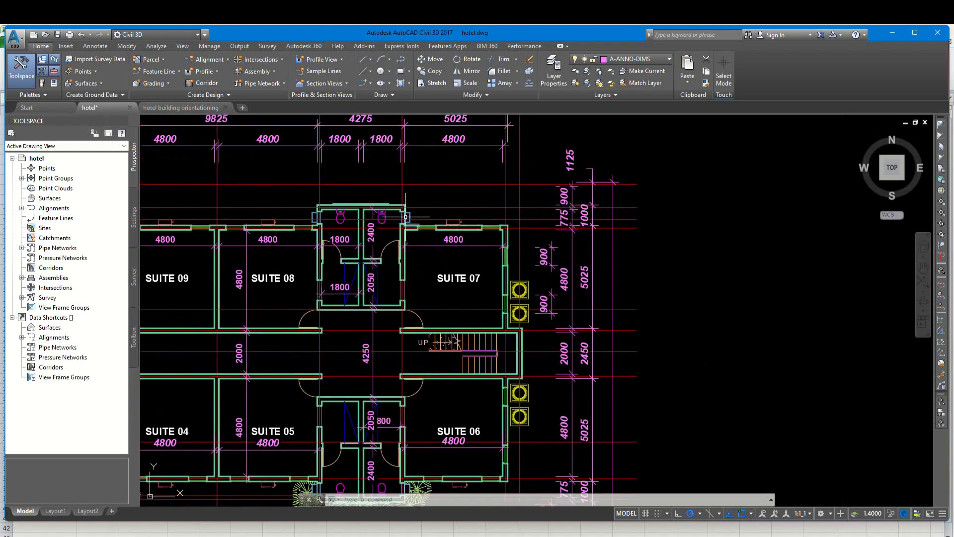
middle_click_drag(325, 226, 777, 229)
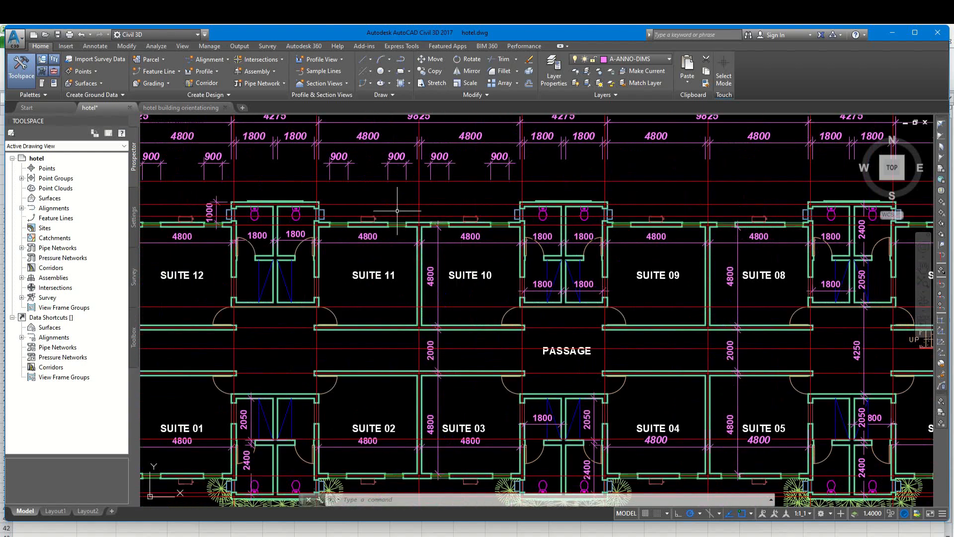
middle_click_drag(332, 215, 535, 190)
scroll(536, 190, "down", 2)
scroll(288, 266, "down", 3)
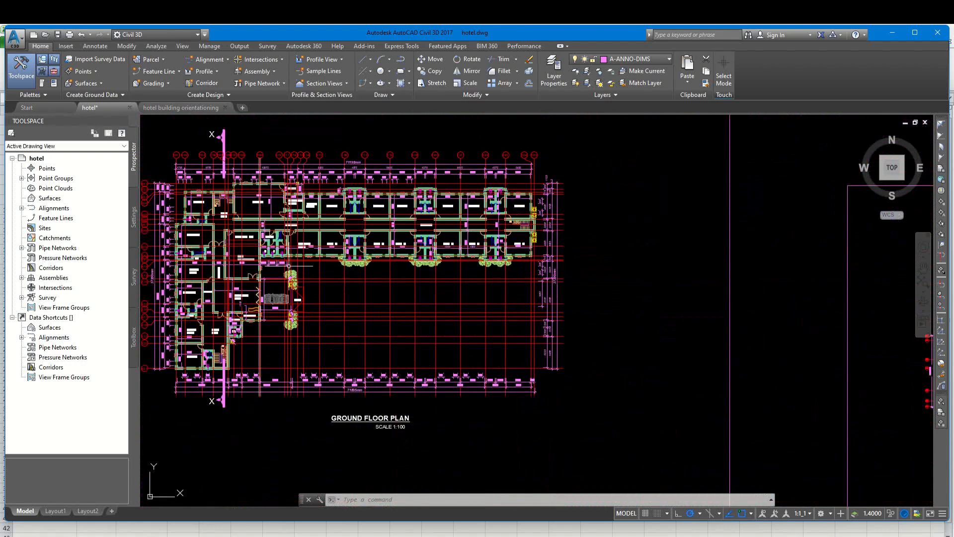
scroll(534, 253, "up", 5)
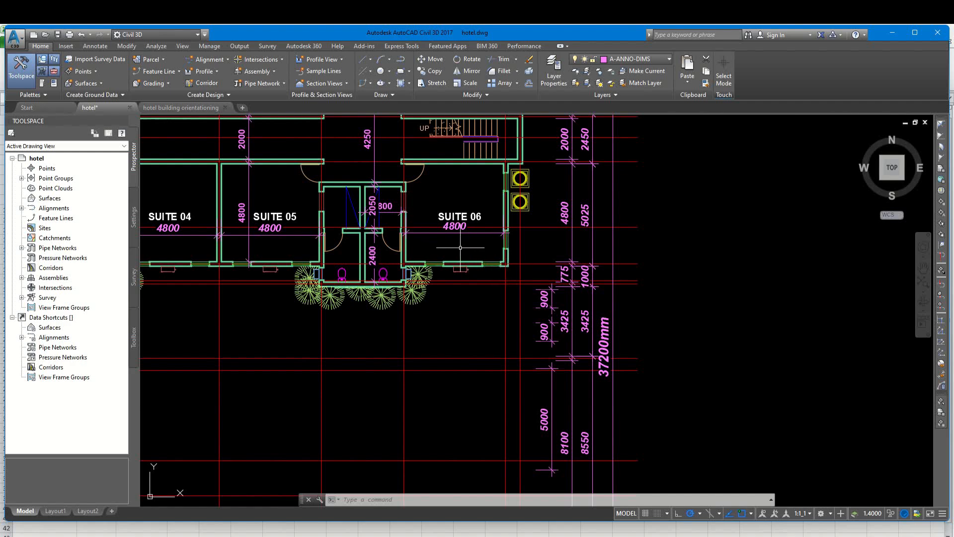
scroll(509, 219, "down", 2)
scroll(477, 248, "up", 6)
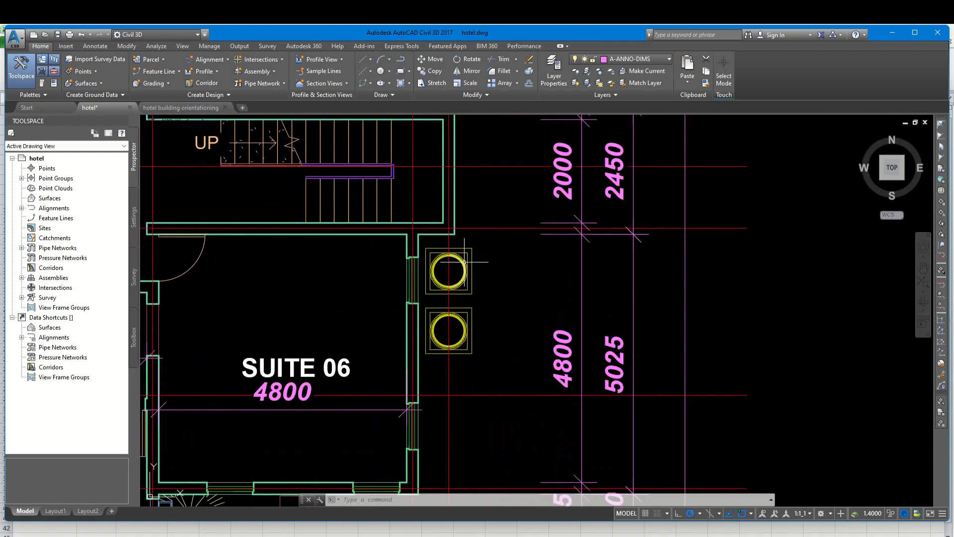
scroll(497, 174, "down", 6)
scroll(497, 248, "down", 5)
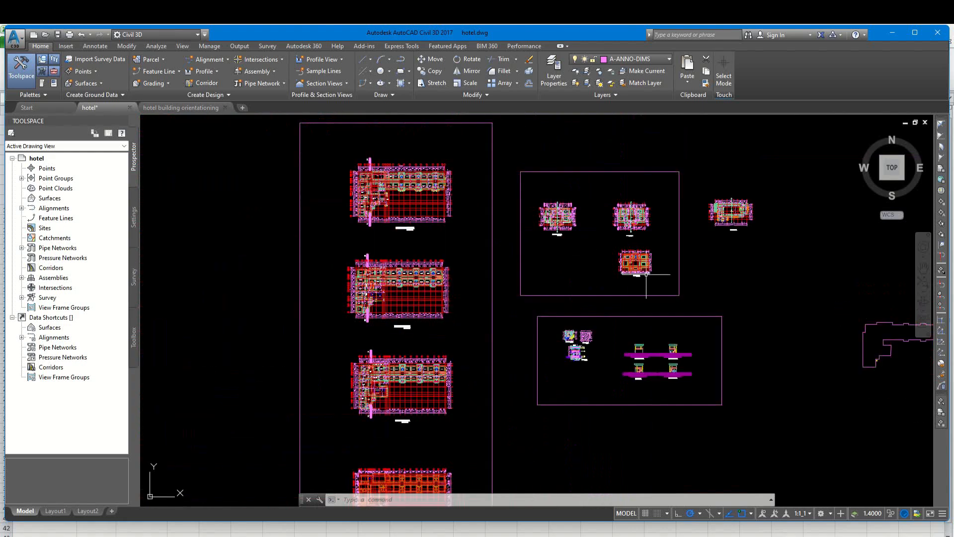
Copy the separate magenta outline with its columns by its lower-left corner onto Suite 14's outer wall corner on the ground floor plan.
scroll(628, 266, "up", 8)
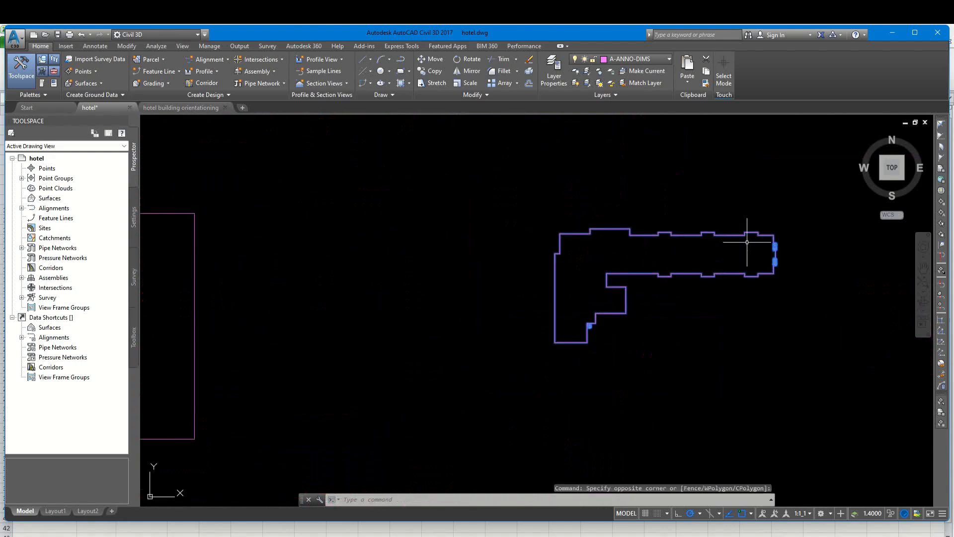
scroll(736, 243, "up", 4)
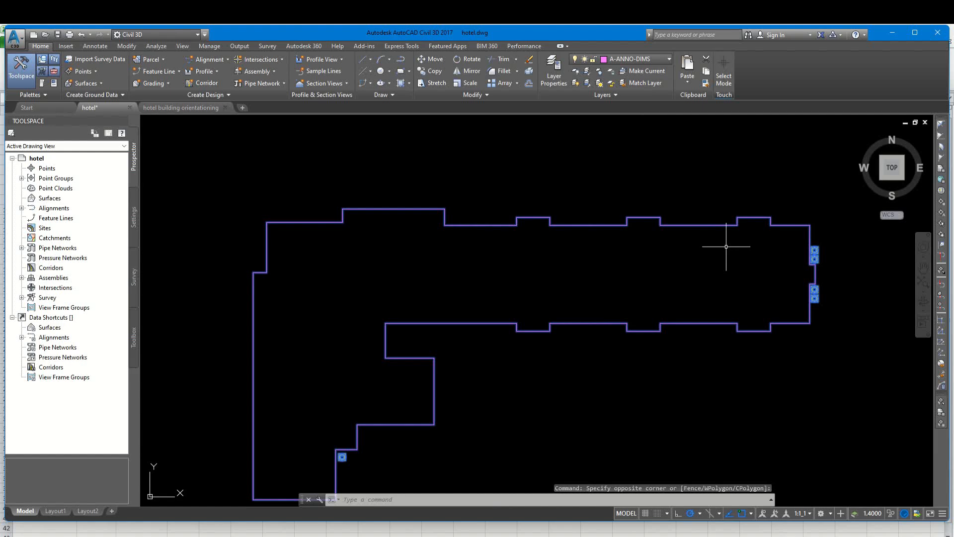
key("Return")
scroll(707, 242, "down", 2)
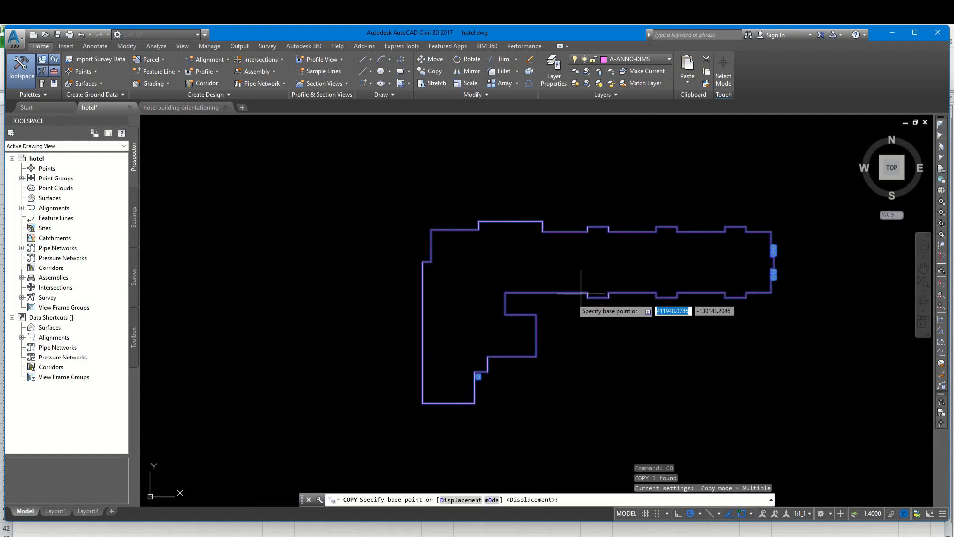
left_click(422, 403)
scroll(612, 268, "down", 7)
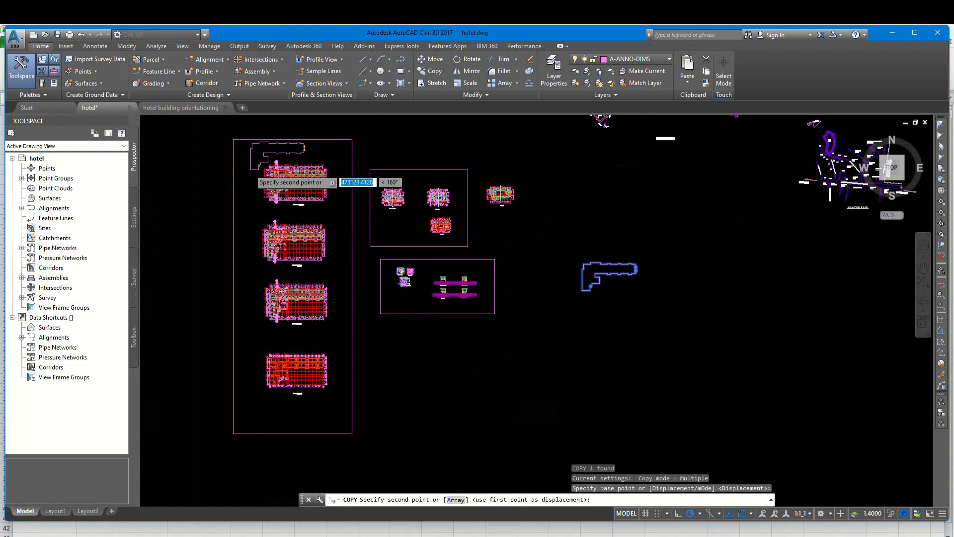
scroll(250, 169, "up", 3)
scroll(311, 237, "up", 5)
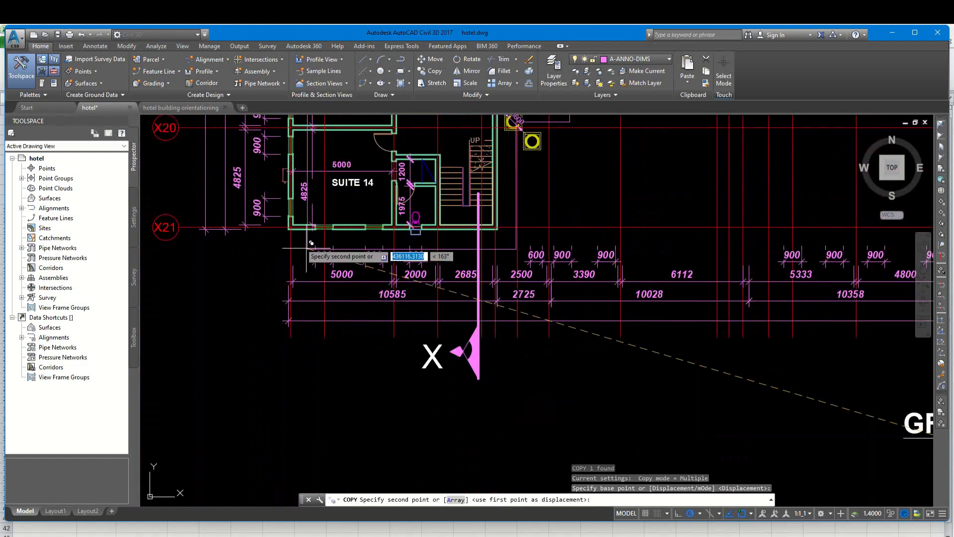
scroll(293, 227, "up", 4)
left_click(294, 220)
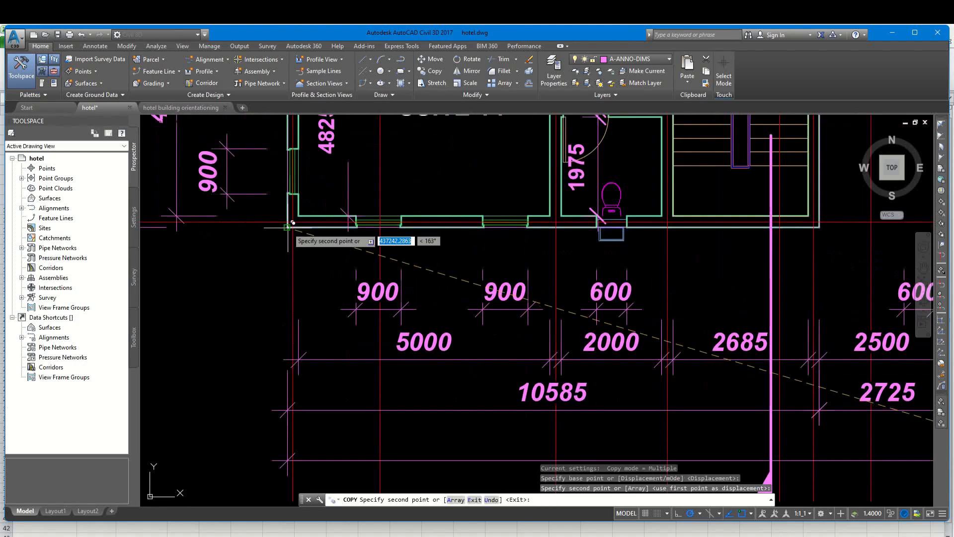
scroll(286, 272, "down", 4)
right_click(314, 251)
left_click(342, 258)
Check the copied outline against the ground floor walls, columns and stair at Suite 07, and against the plan as a whole.
scroll(398, 259, "down", 8)
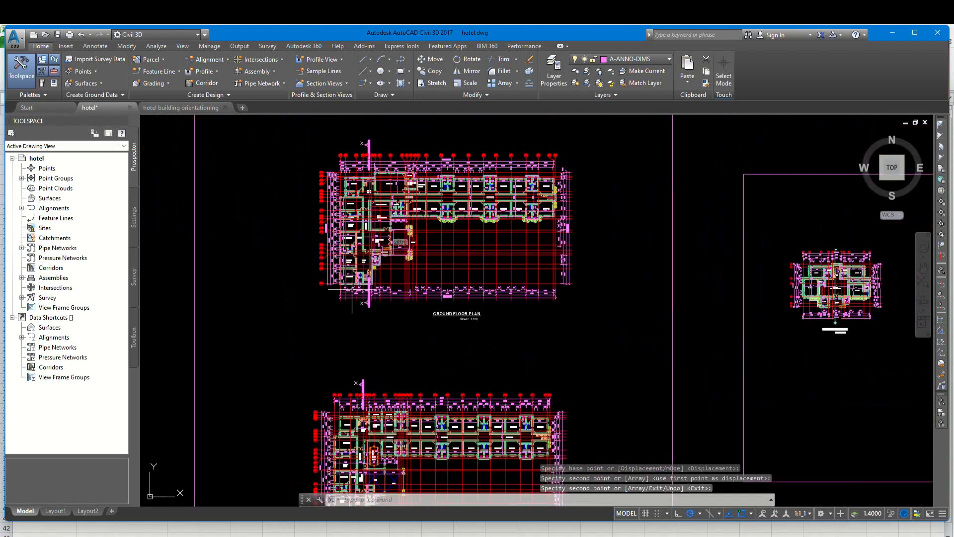
scroll(444, 251, "up", 10)
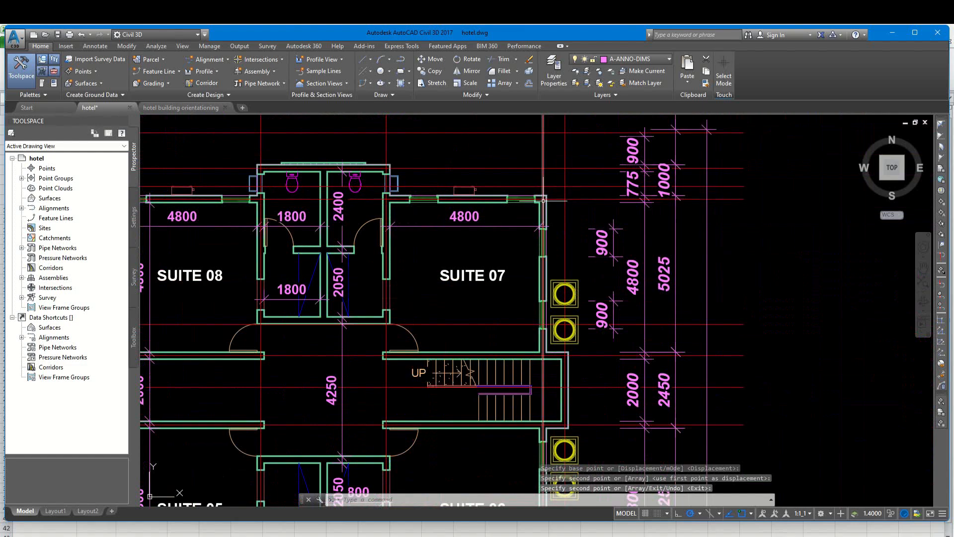
scroll(550, 204, "up", 2)
key("Escape")
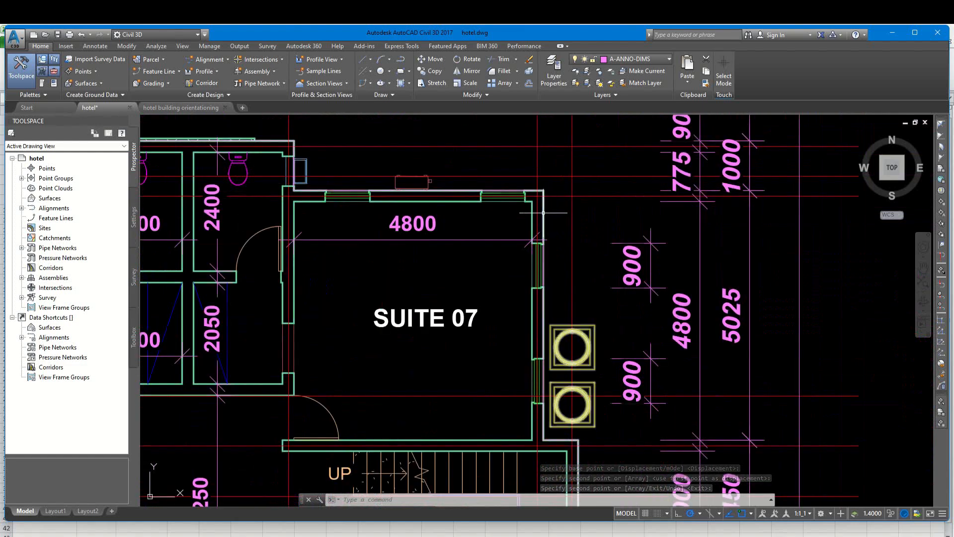
scroll(580, 356, "down", 2)
scroll(583, 191, "up", 5)
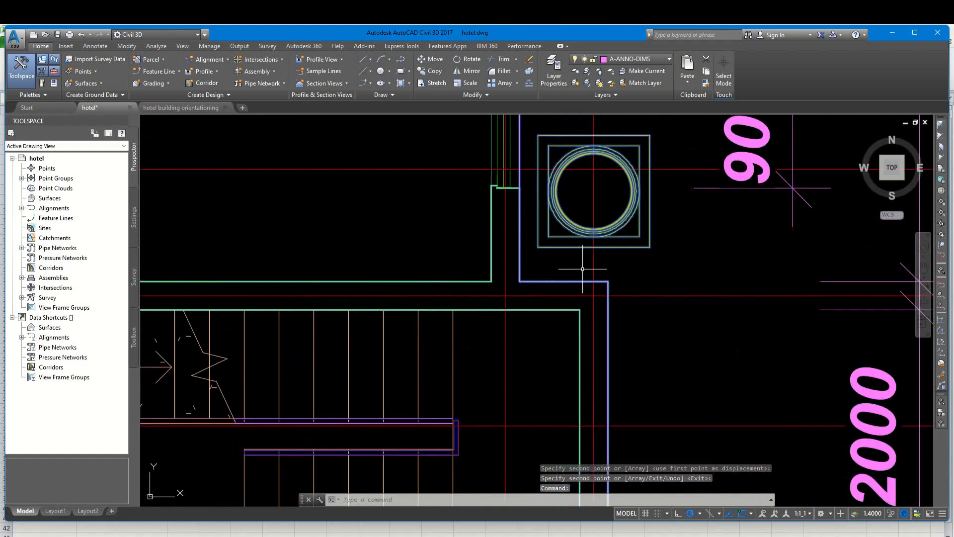
scroll(595, 272, "down", 5)
scroll(613, 359, "down", 8)
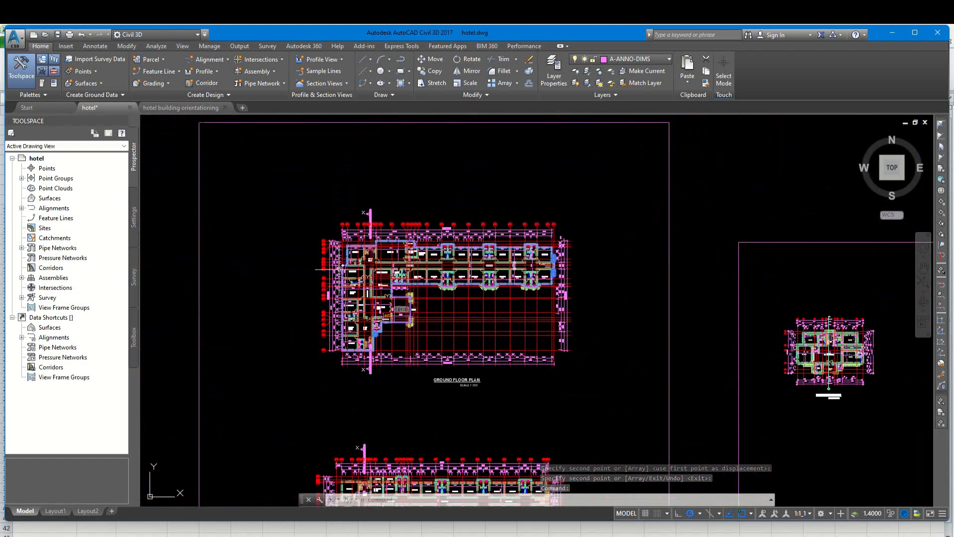
scroll(458, 305, "up", 1)
scroll(461, 301, "down", 3)
scroll(458, 267, "down", 1)
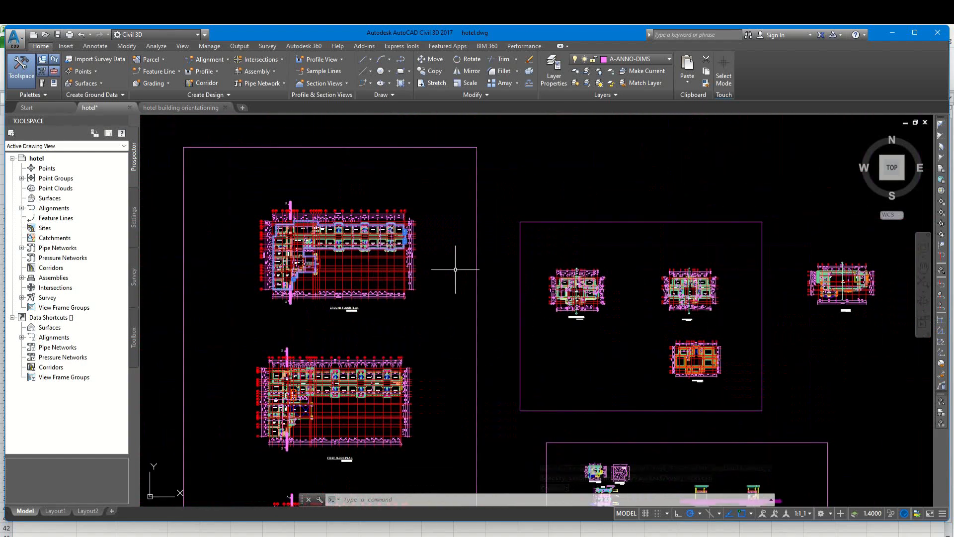
middle_click_drag(726, 382, 639, 343)
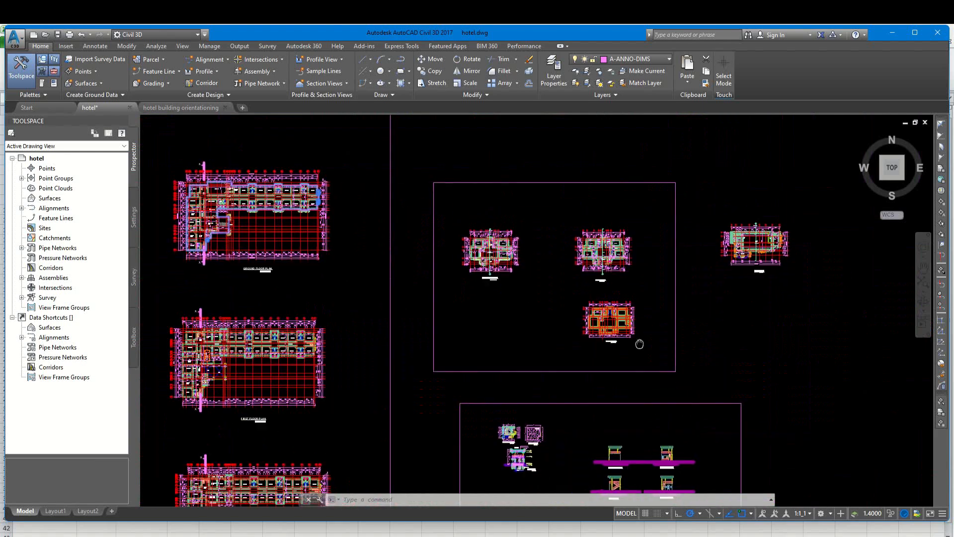
Go past the hotel building orientationing drawing to the Excel survey workbook and review its point number, Easting, Northing and description headings.
left_click(164, 108)
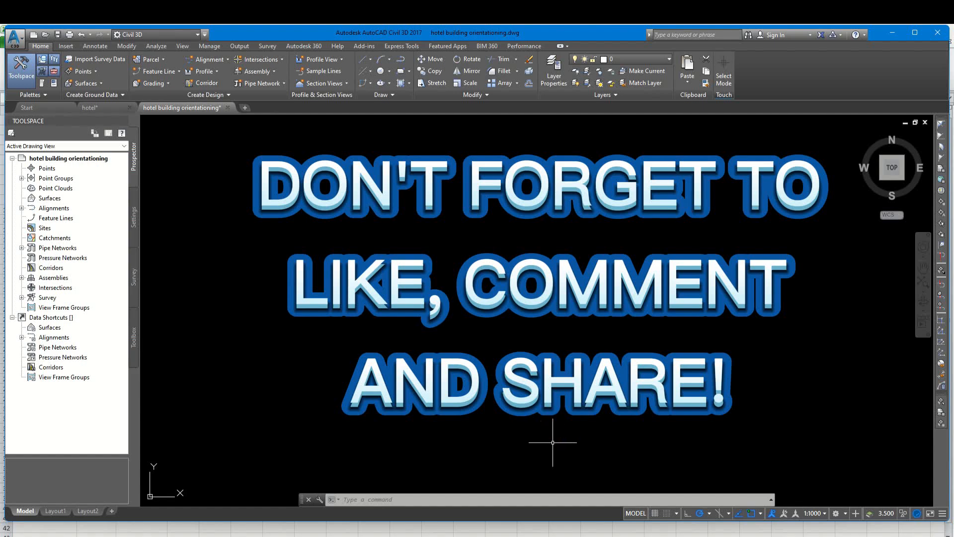
left_click(563, 536)
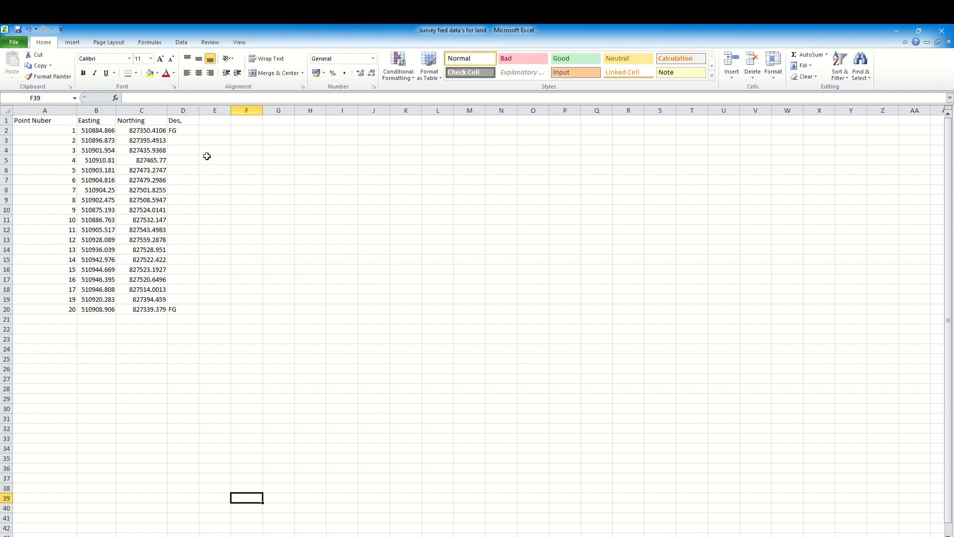
left_click(39, 122)
left_click(83, 120)
left_click(133, 120)
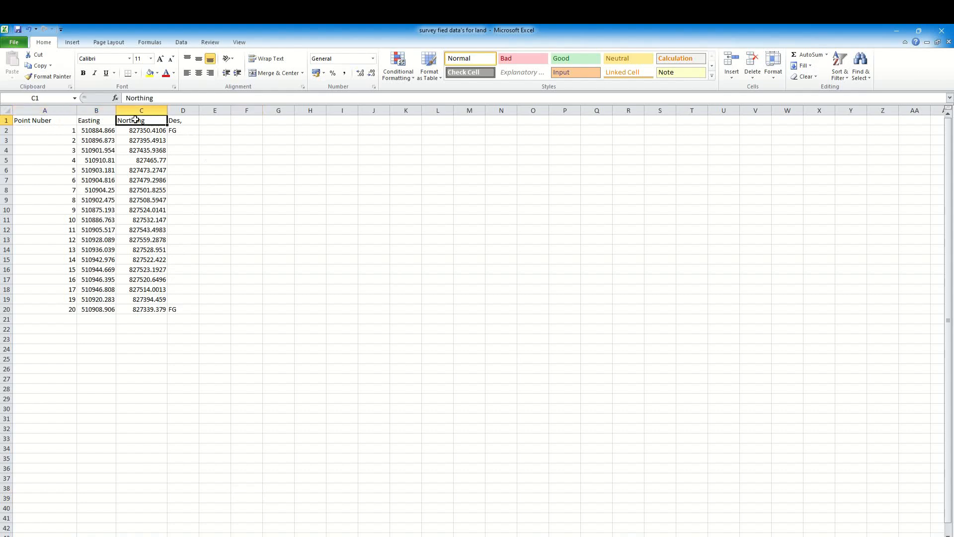
left_click(186, 123)
Compare the FG descriptions of survey points 1 and 20 in the Des column.
left_click(184, 133)
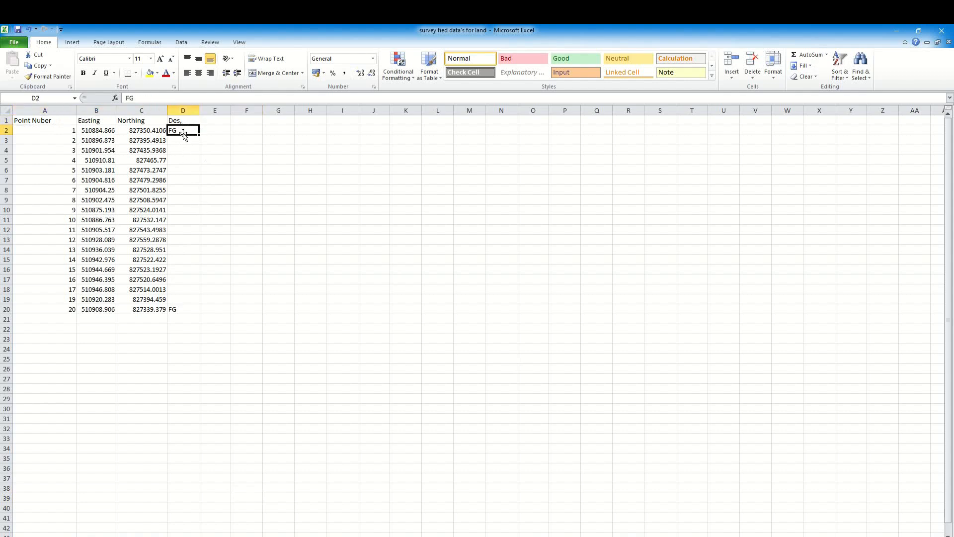
left_click(184, 308)
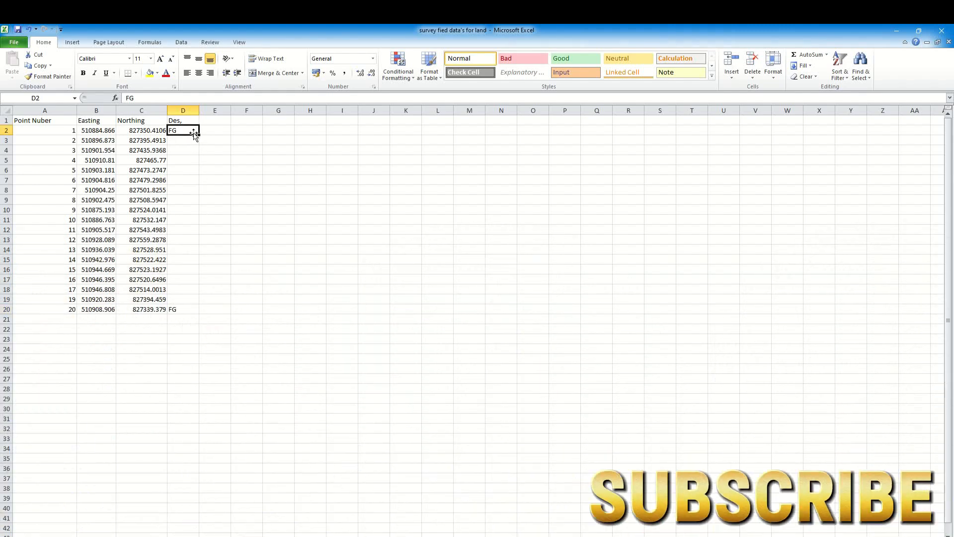
left_click(173, 129)
left_click(184, 309)
left_click(184, 130)
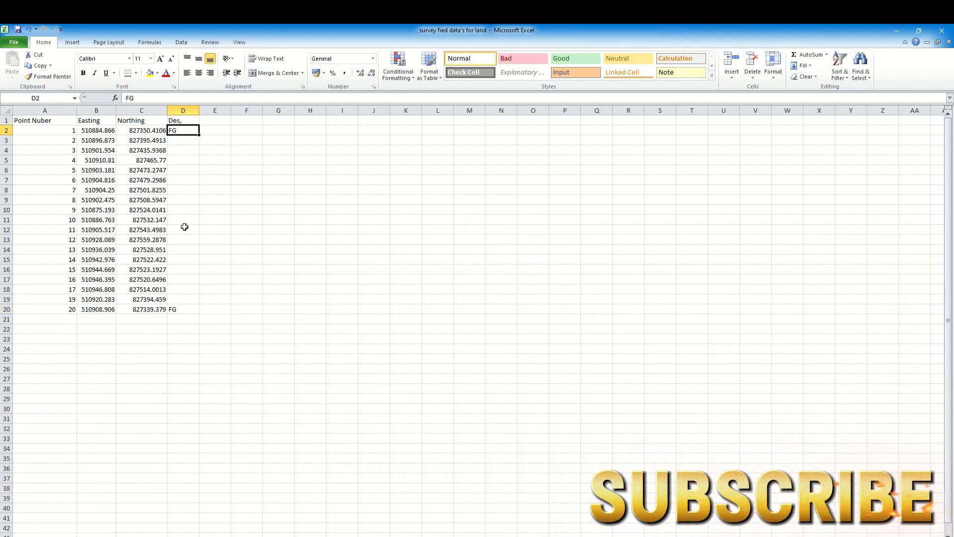
left_click(187, 311)
left_click(187, 130)
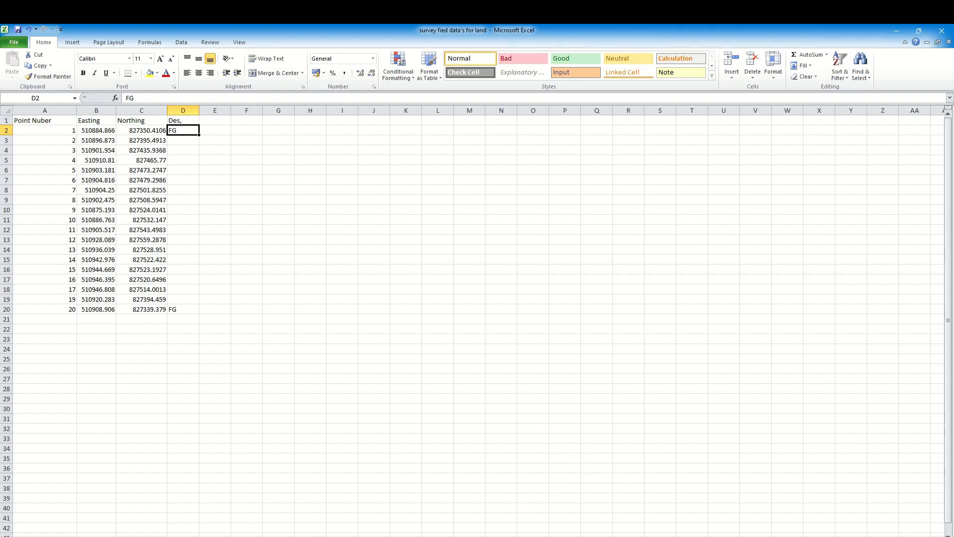
Switch back to the hotel drawing in Civil 3D and view the block plan and location plan.
left_click(587, 512)
left_click(639, 497)
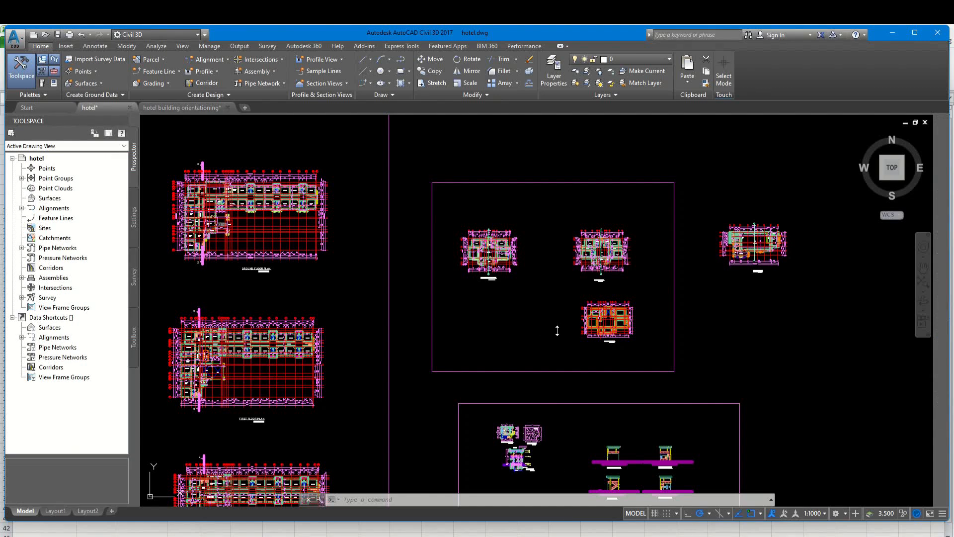
scroll(557, 331, "down", 2)
middle_click_drag(699, 335, 300, 403)
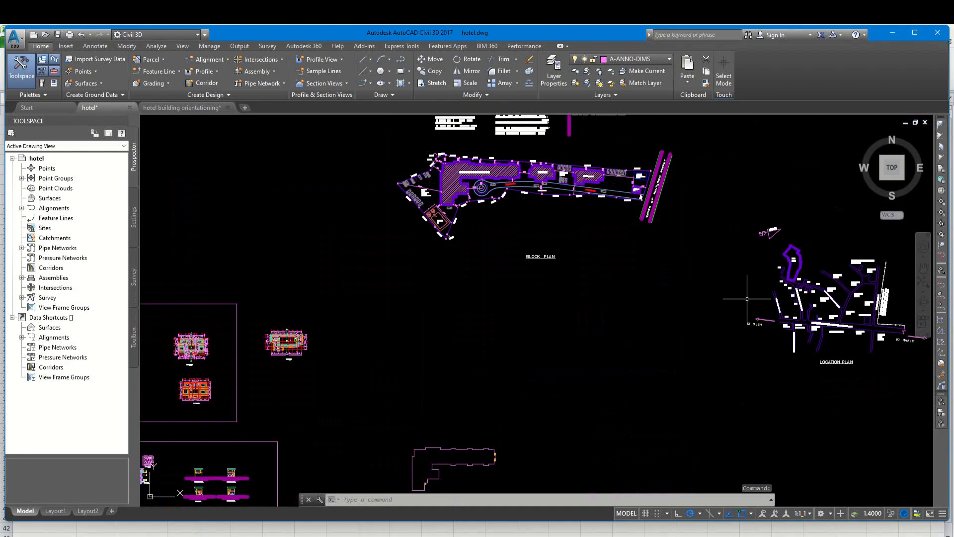
Examine the site boundary, surrounding roads and north arrow on the location plan, and compare the site with the block plan.
middle_click_drag(746, 298, 442, 297)
scroll(443, 297, "up", 4)
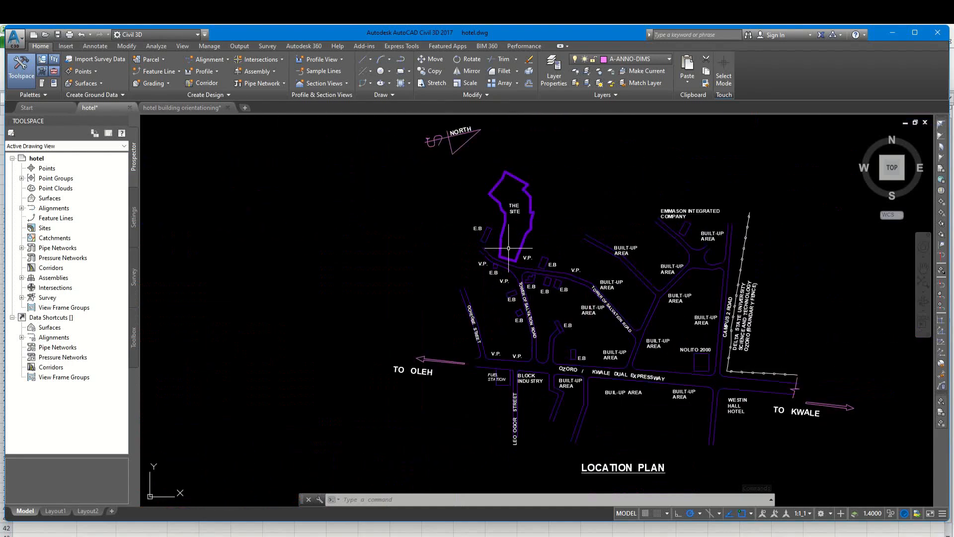
scroll(509, 197, "up", 2)
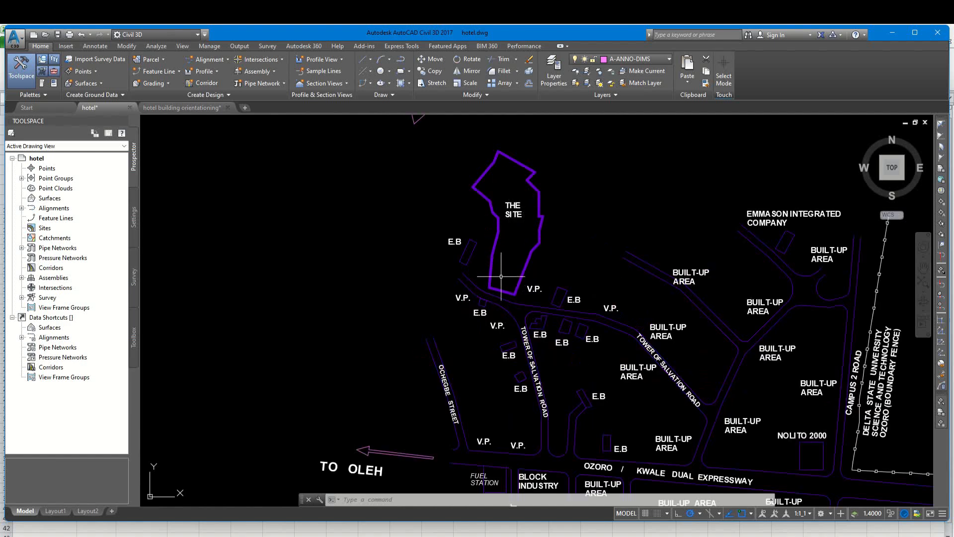
scroll(502, 277, "down", 2)
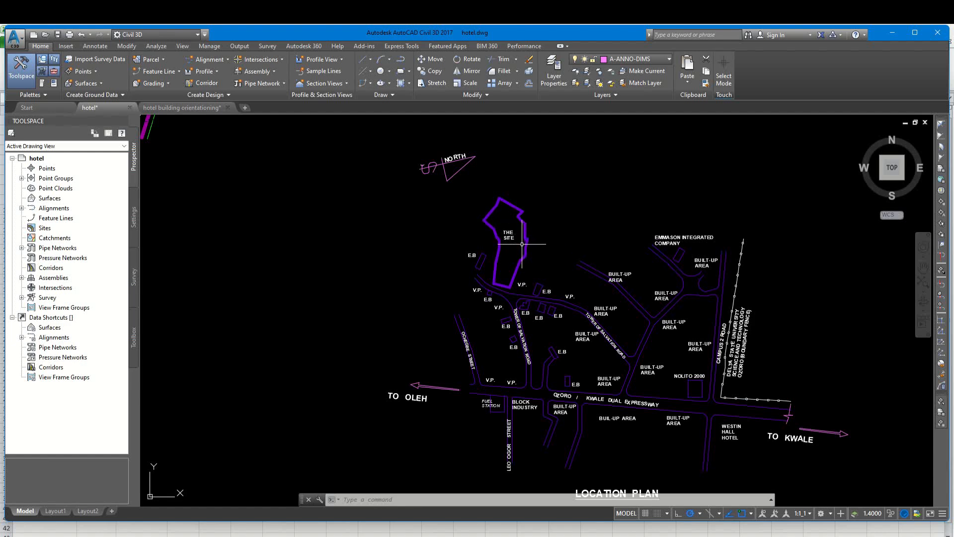
scroll(532, 258, "down", 6)
scroll(528, 250, "up", 2)
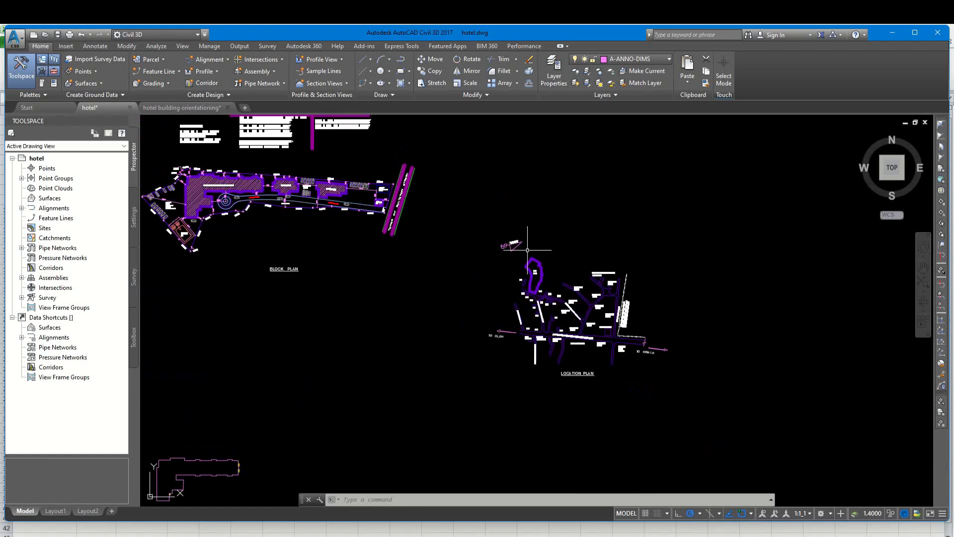
middle_click_drag(390, 284, 545, 281)
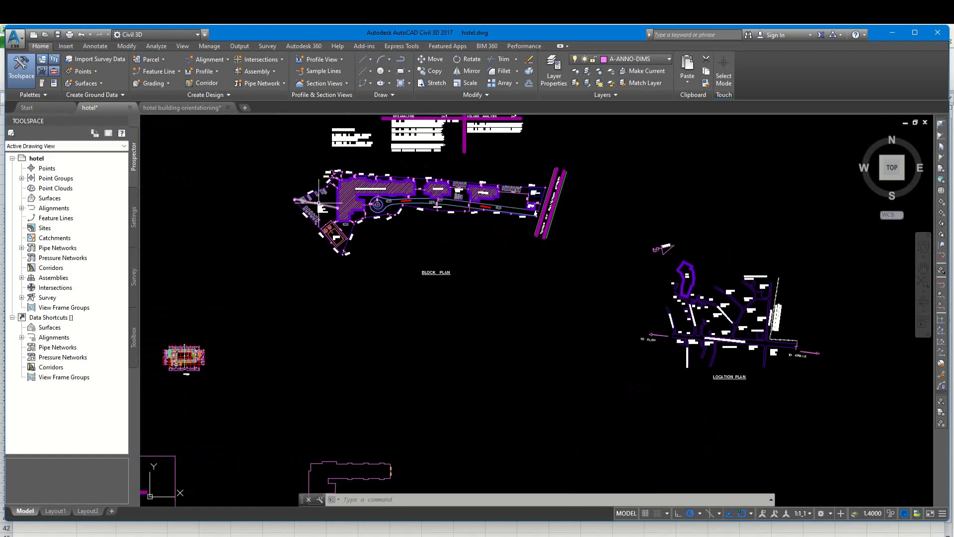
Go to the hotel building orientationing drawing, and review the land survey points in the Excel workbook and the hotel text file.
left_click(189, 108)
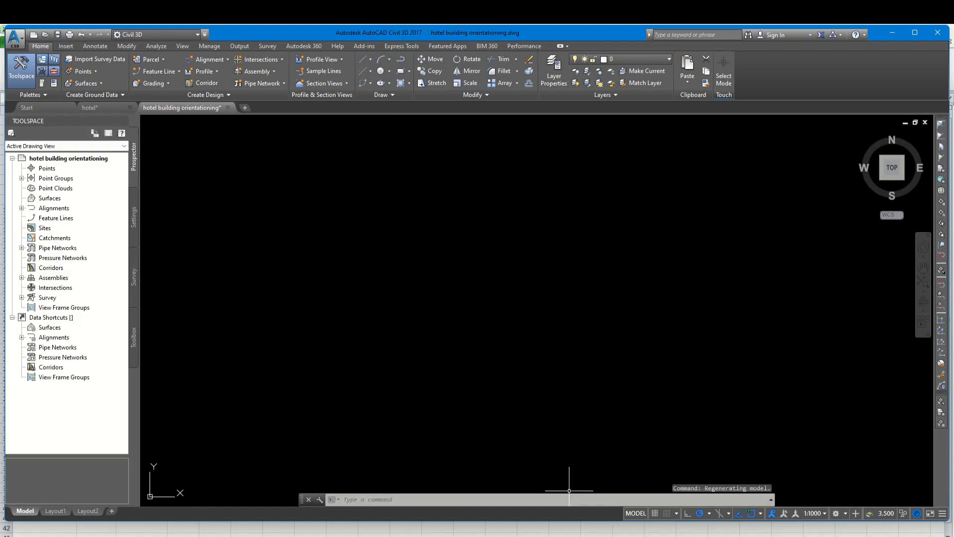
mouse_move(609, 534)
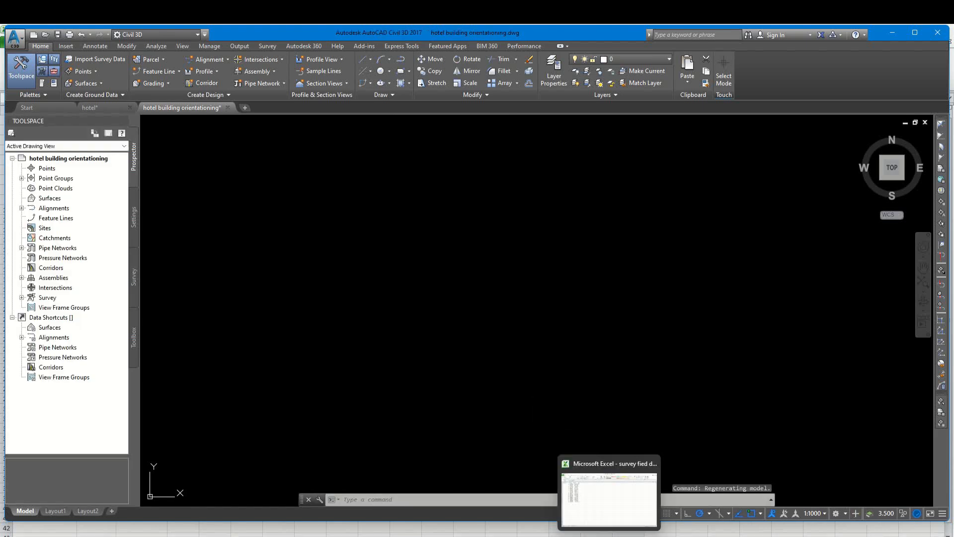
left_click(609, 499)
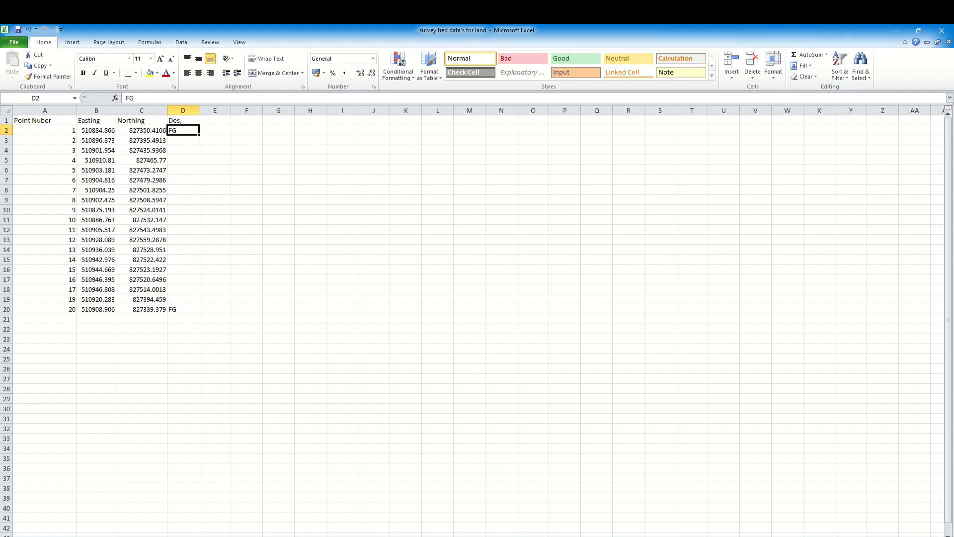
left_click(631, 535)
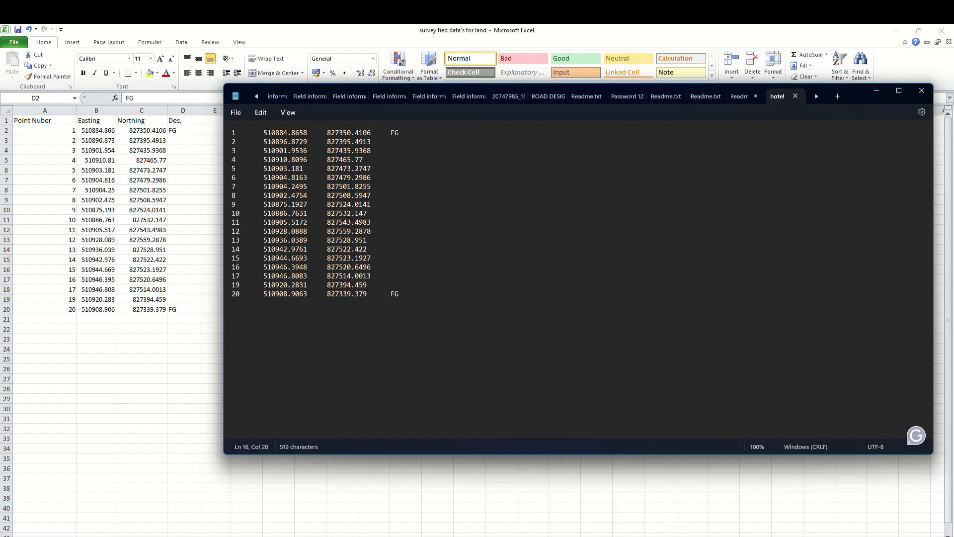
left_click(587, 536)
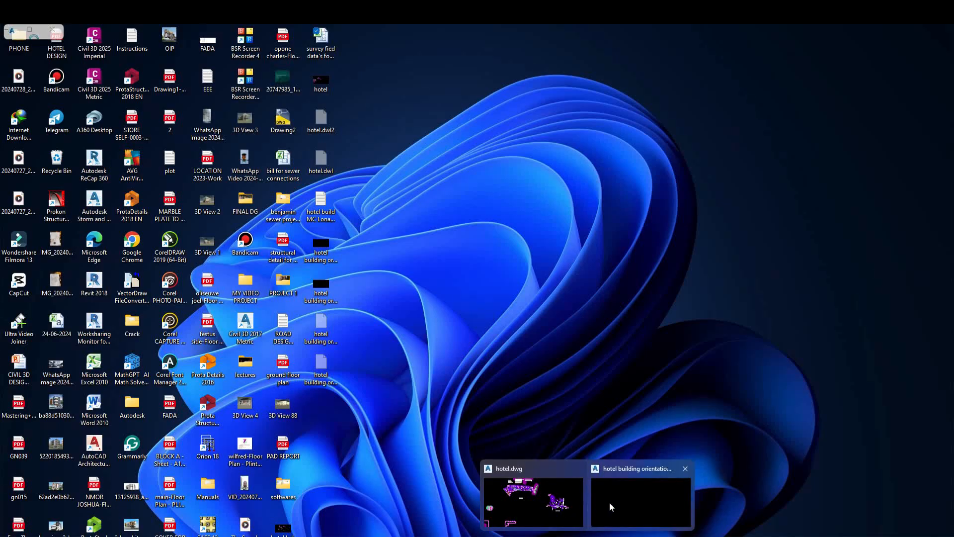
In the hotel building orientationing drawing in Civil 3D, start a point import with the hotel point file format.
left_click(610, 505)
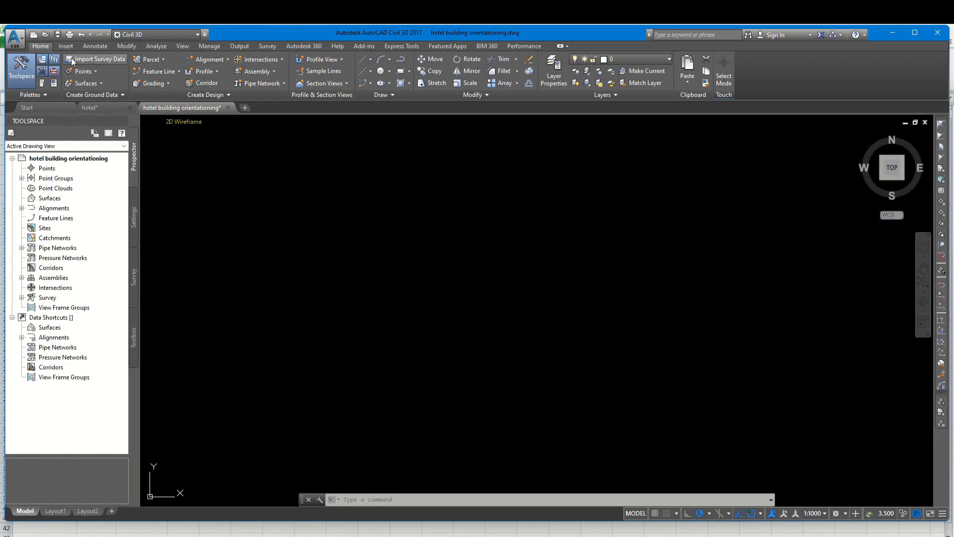
left_click(85, 71)
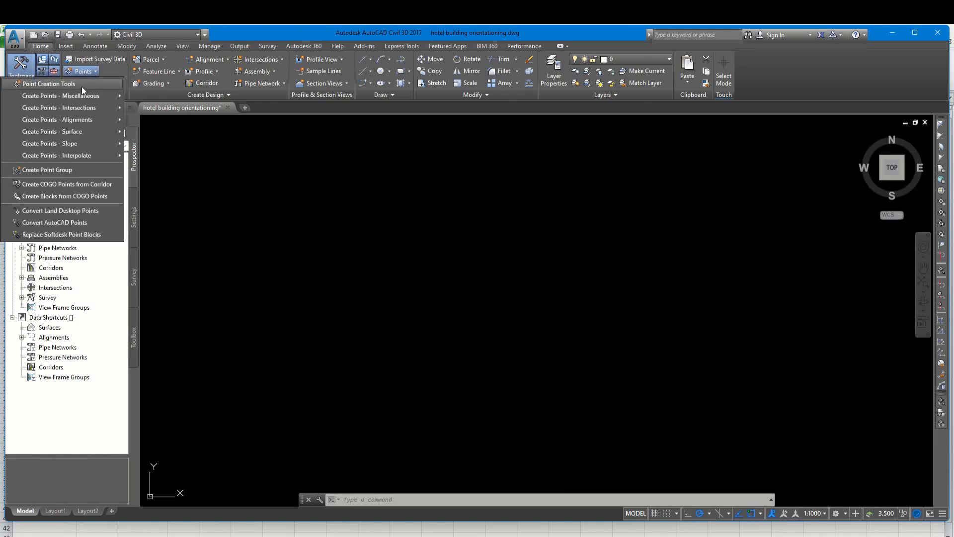
left_click(50, 85)
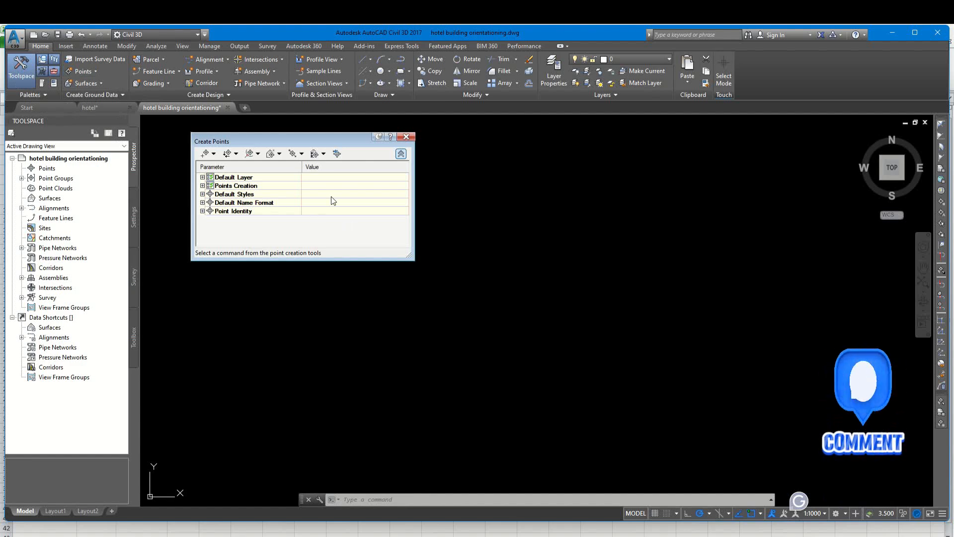
left_click(336, 154)
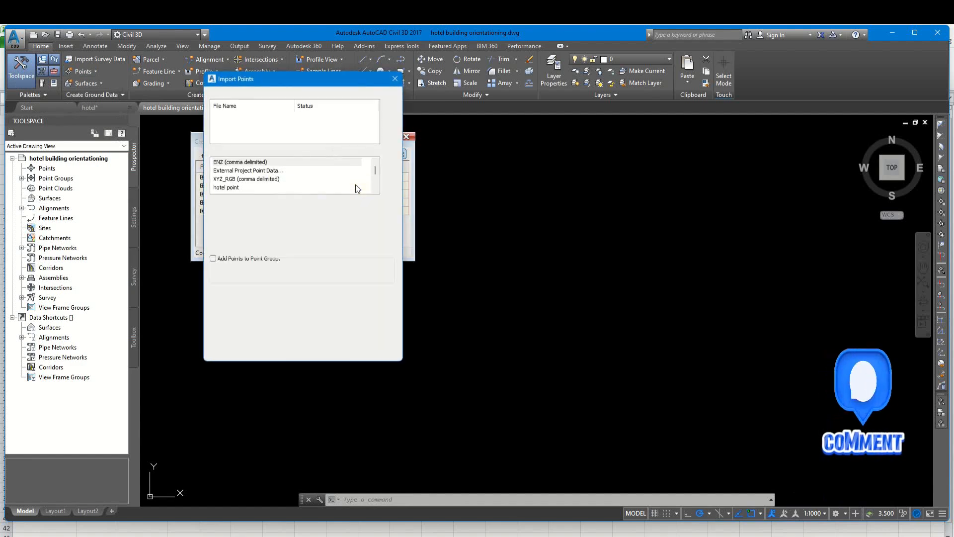
scroll(260, 182, "down", 3)
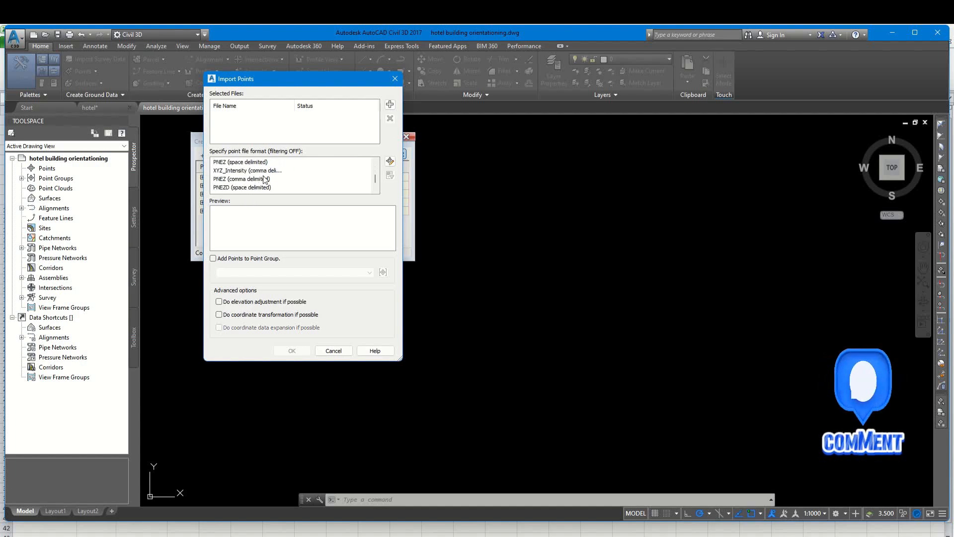
scroll(272, 180, "up", 1)
scroll(254, 180, "up", 3)
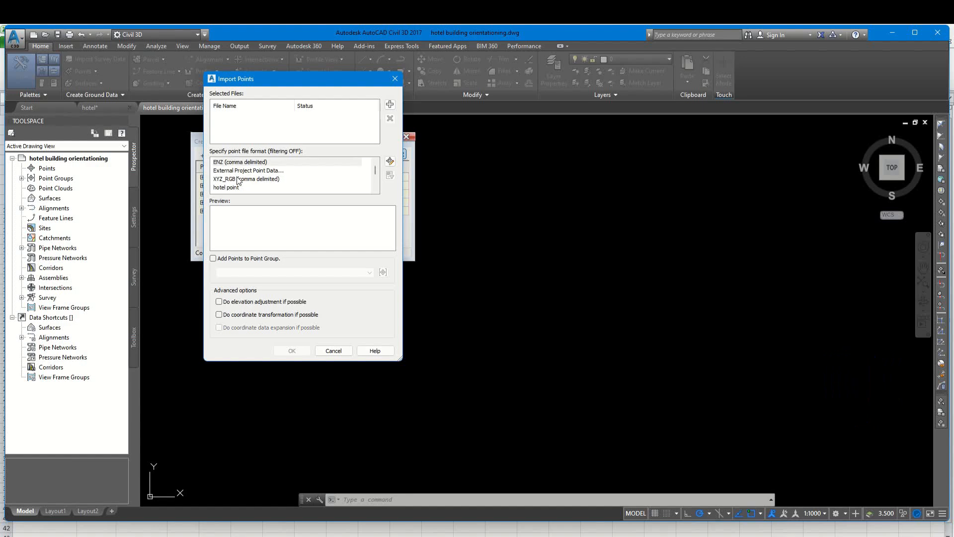
scroll(234, 179, "down", 1)
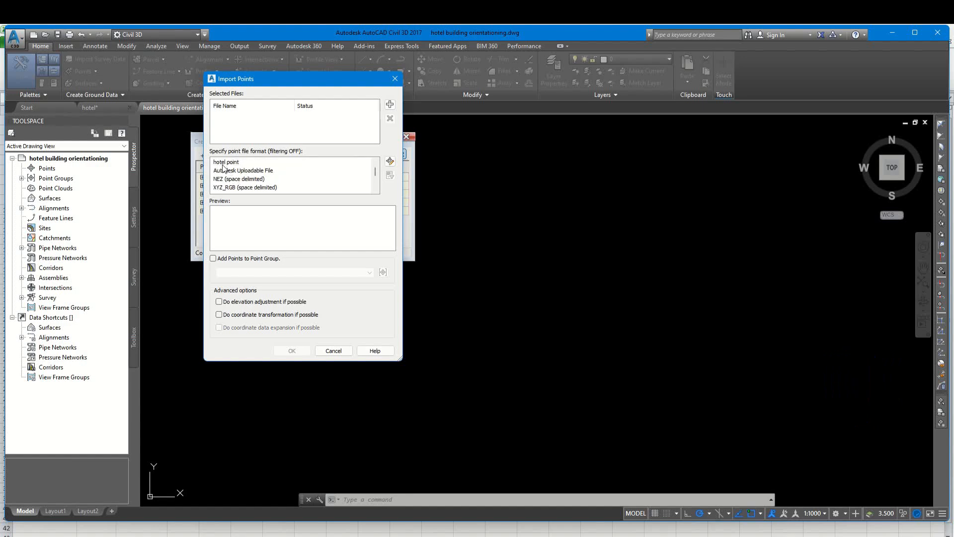
left_click(222, 165)
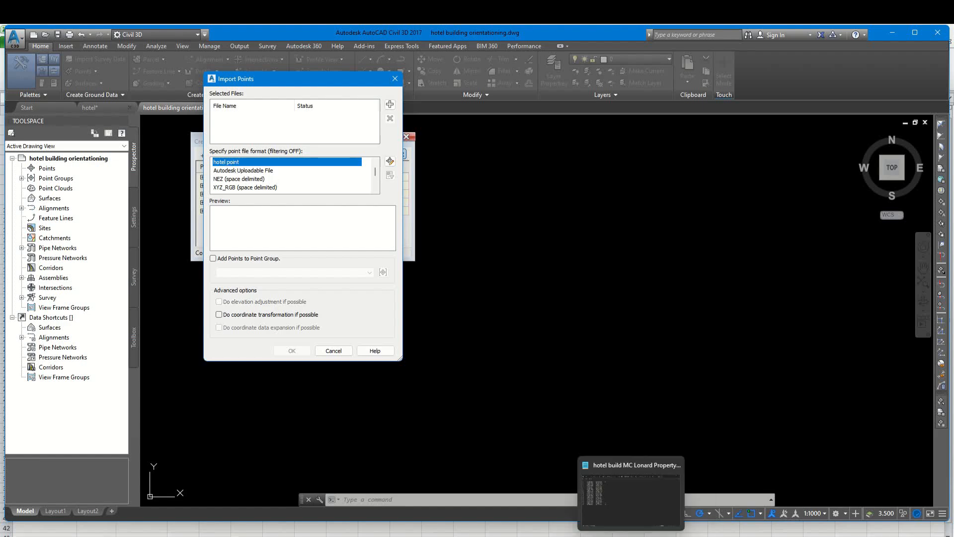
Check the order of the point number, Easting, Northing and description columns in the Excel workbook, and return to the Civil 3D point import.
left_click(646, 536)
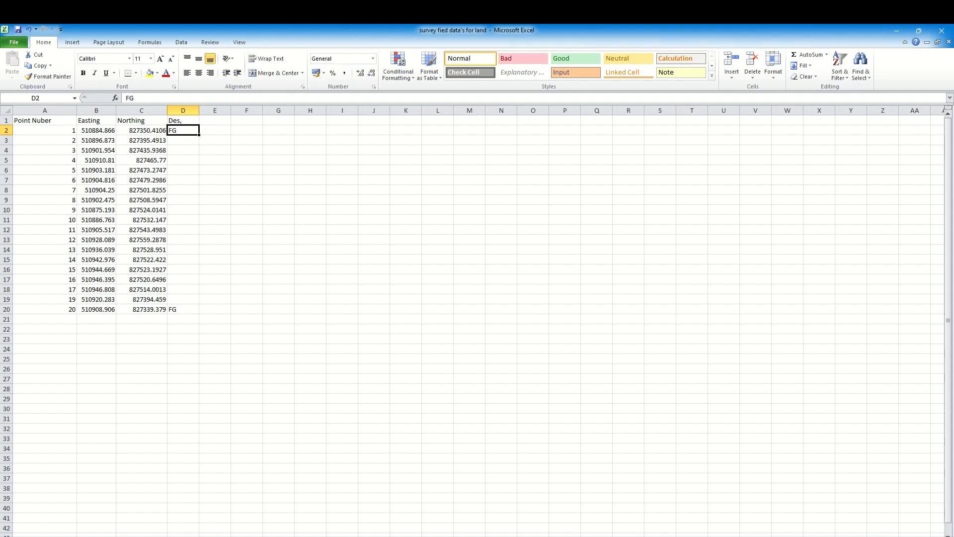
left_click(51, 122)
left_click(82, 119)
left_click(128, 120)
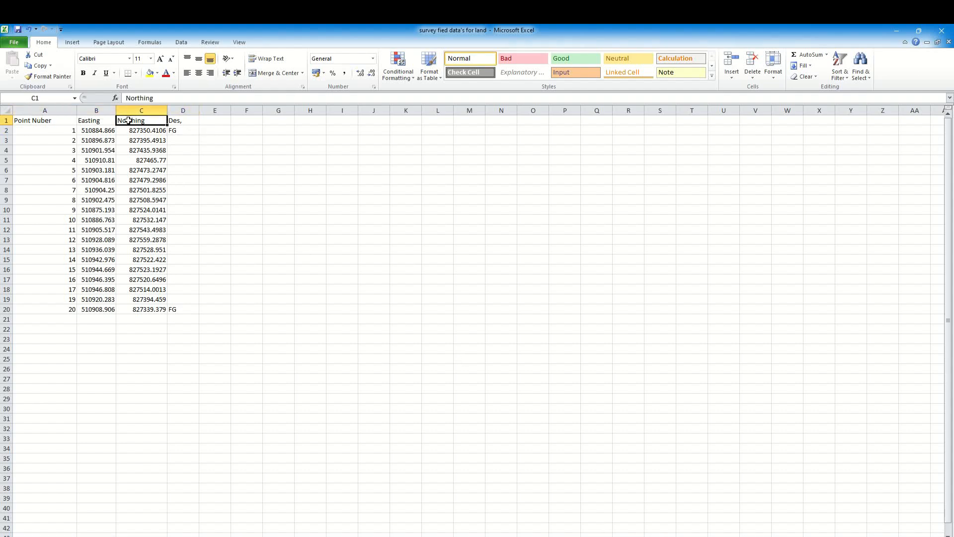
left_click(174, 120)
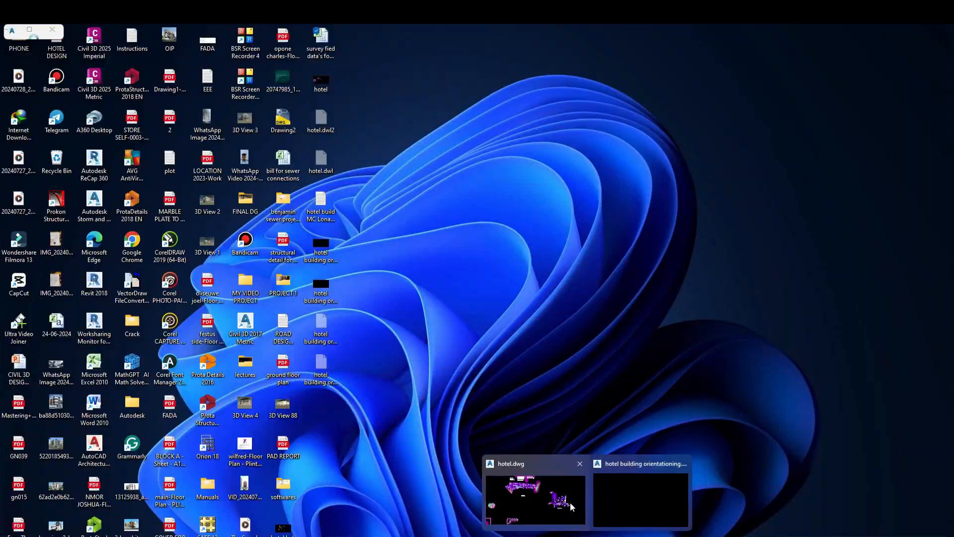
left_click(614, 499)
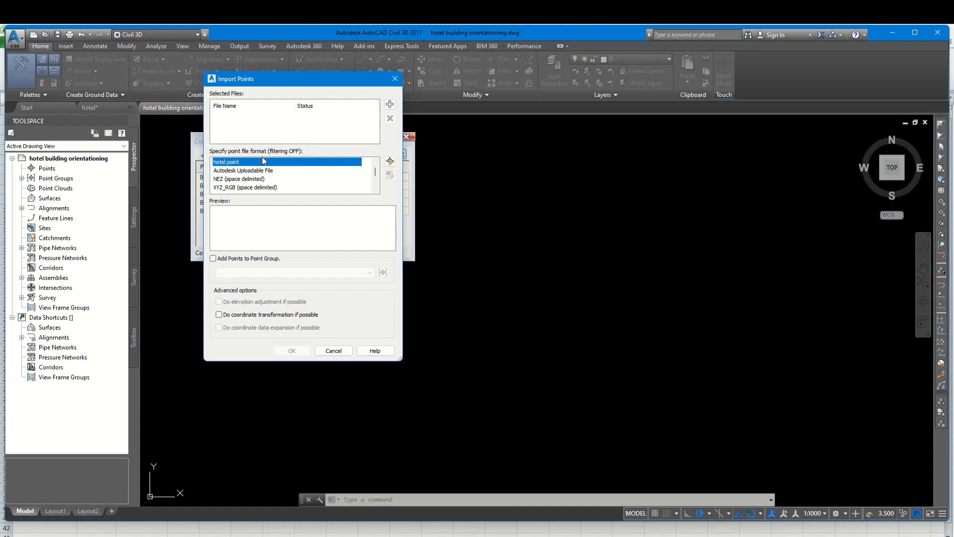
Add the hotel build property text file from the Desktop as the source, import its points, and close the point creation tools.
left_click(390, 106)
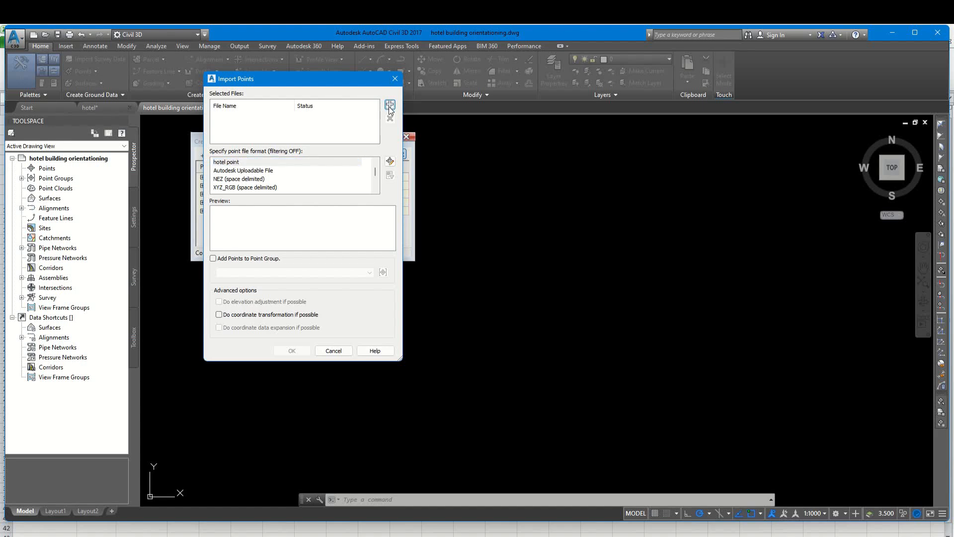
scroll(165, 209, "down", 4)
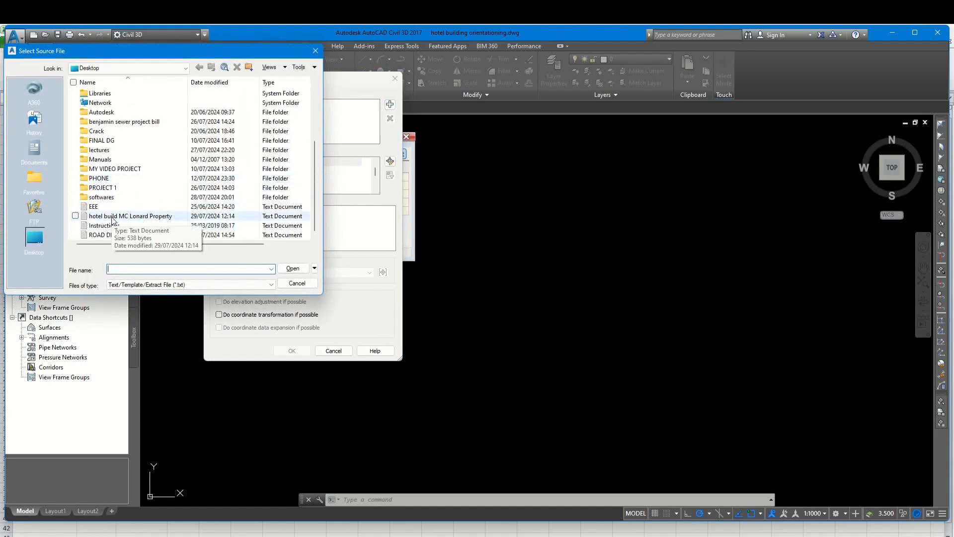
left_click(113, 217)
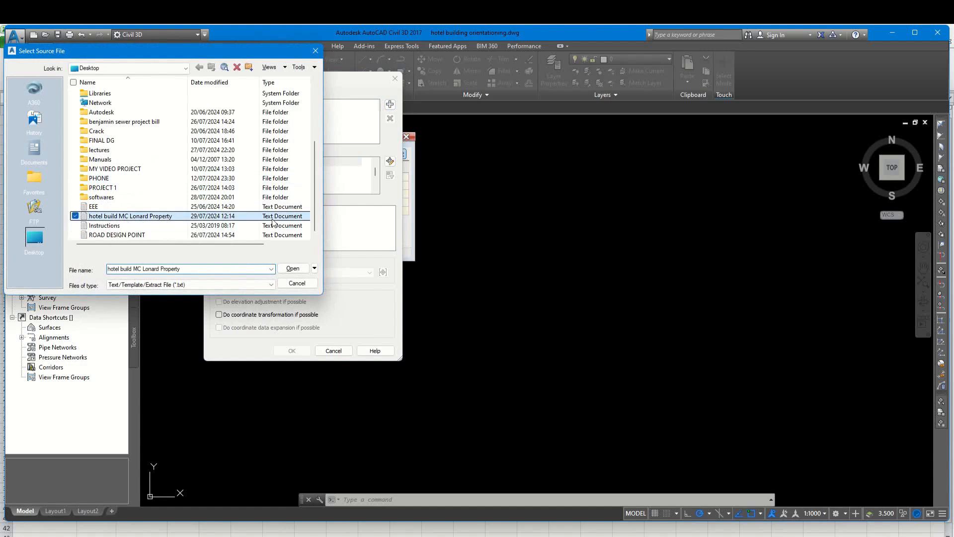
left_click(293, 270)
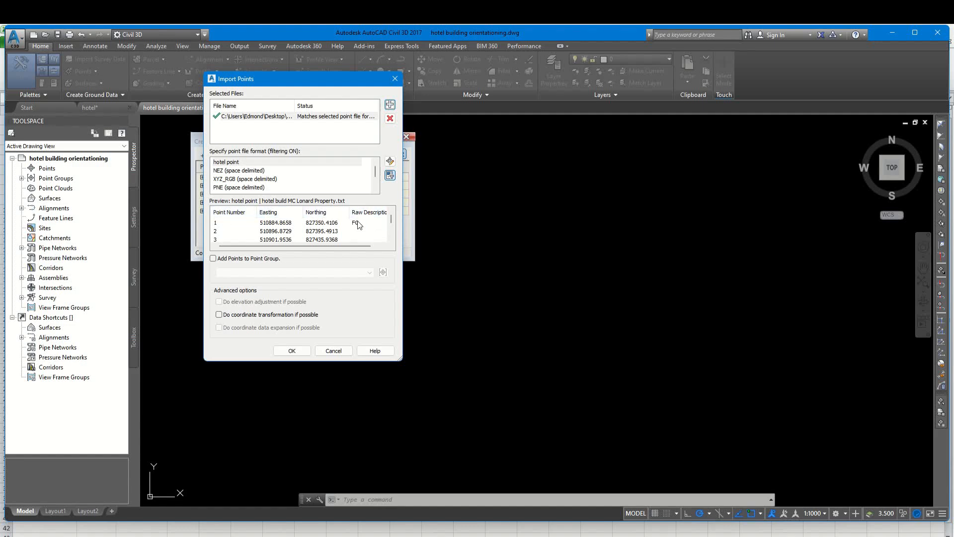
left_click(292, 351)
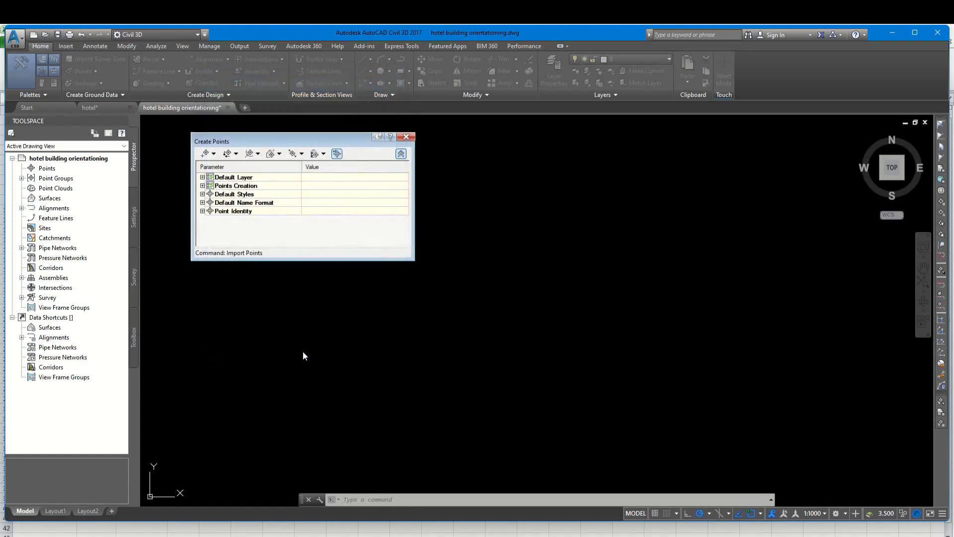
left_click(411, 139)
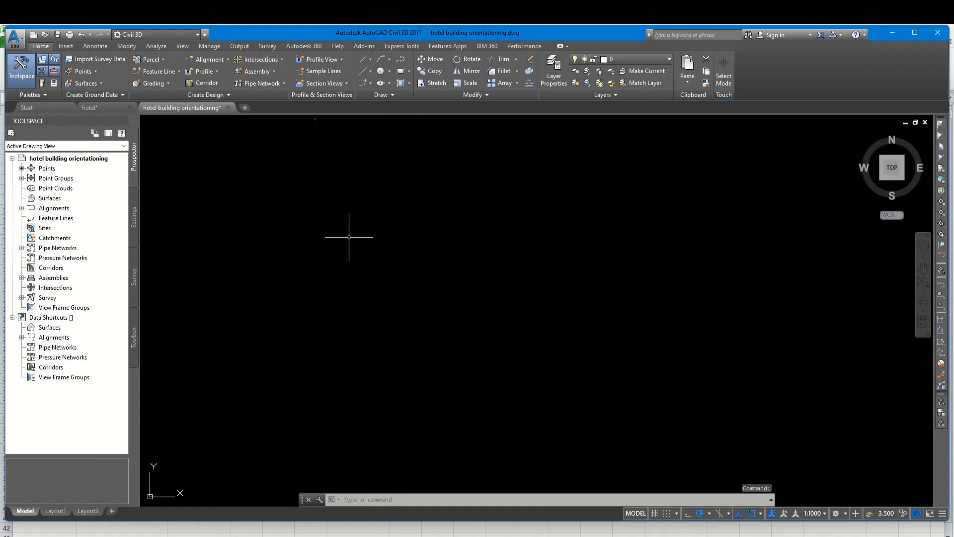
Locate the imported survey points and set the drawing's annotation scale to 1:250 to shrink their markers.
type("z")
key("Return")
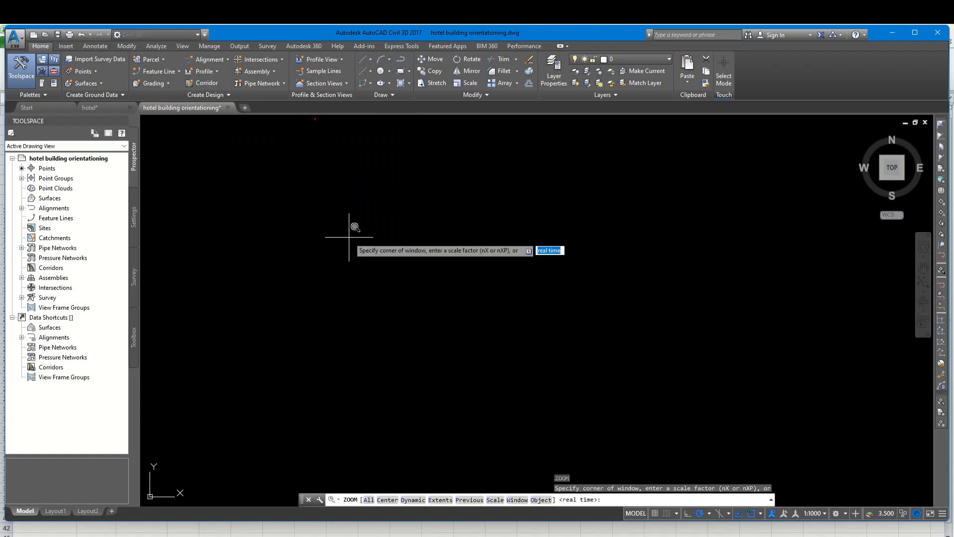
type("e")
key("Return")
scroll(419, 189, "down", 2)
mouse_move(446, 270)
middle_mouse_down()
mouse_move(419, 189)
mouse_move(459, 207)
mouse_move(463, 223)
middle_mouse_up()
scroll(461, 188, "up", 1)
scroll(494, 235, "down", 1)
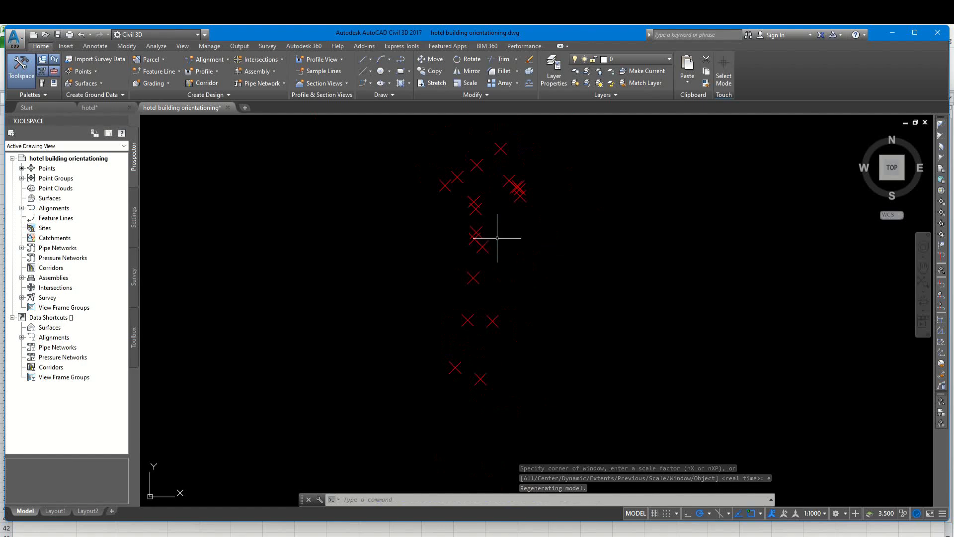
left_click(813, 513)
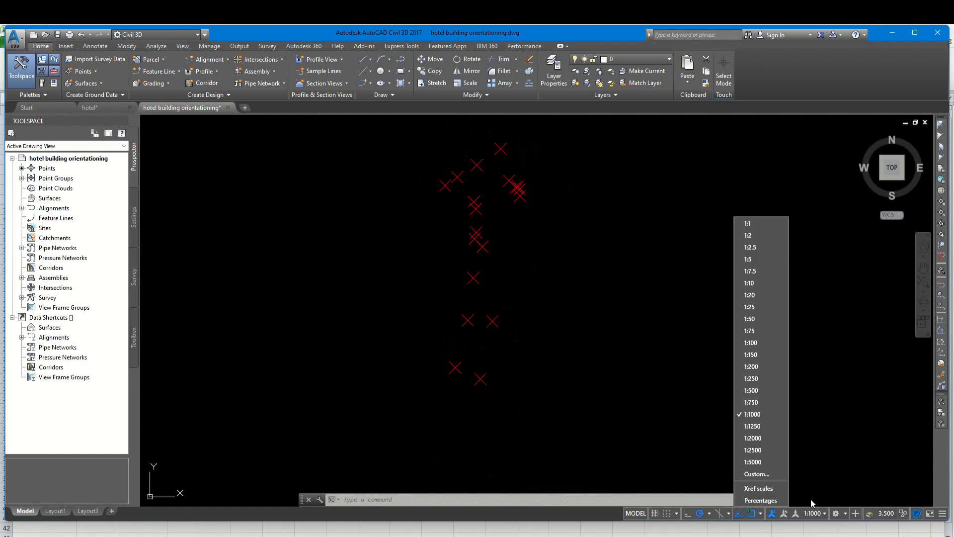
left_click(758, 381)
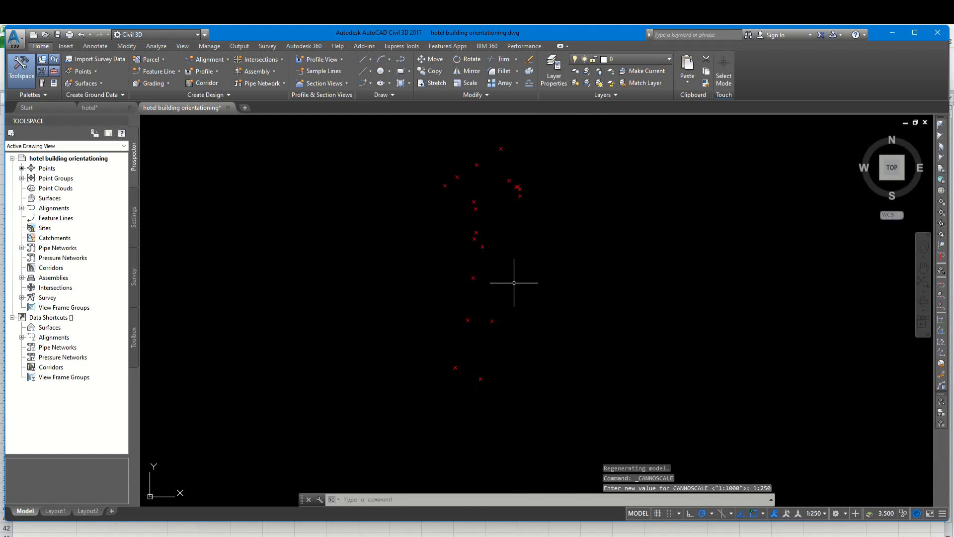
Select all the imported survey points and review their numbers, coordinates and descriptions in the Point Editor.
left_click(396, 401)
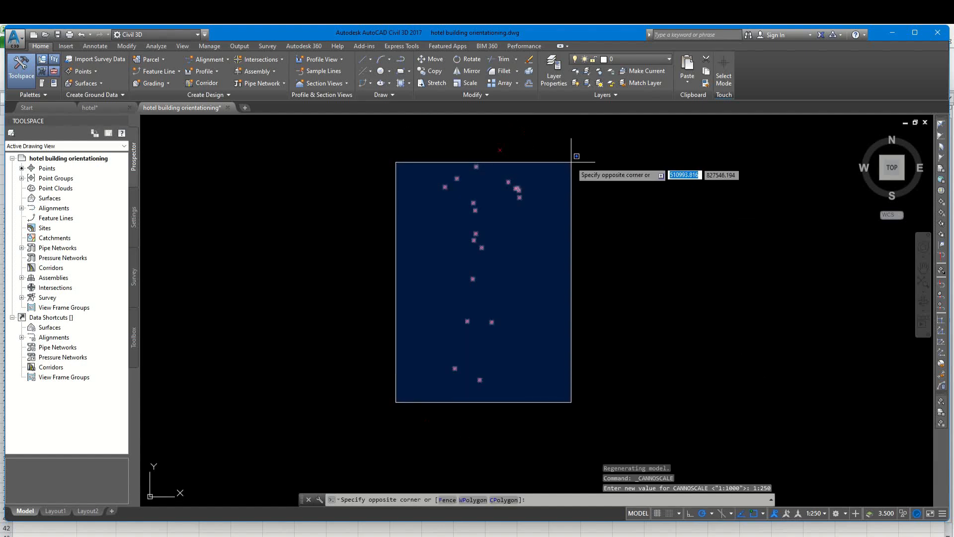
left_click(581, 139)
left_click(119, 69)
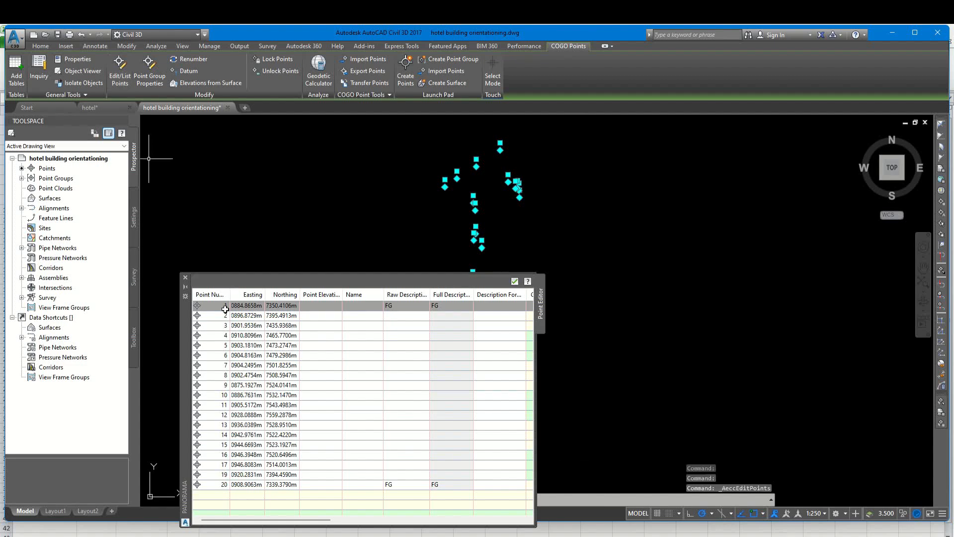
left_click(185, 277)
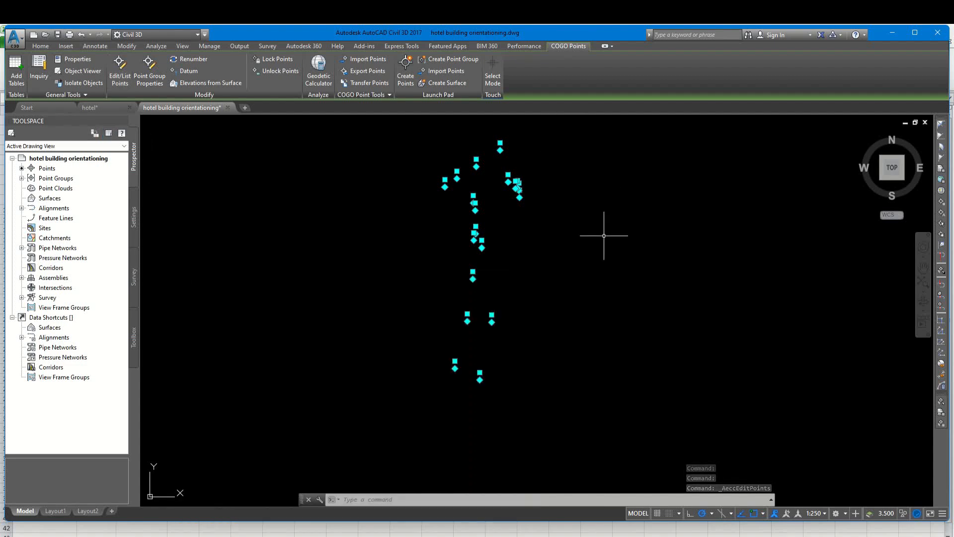
Draw the land boundary as lines through survey points 1-20 using Create Line by Point # Range, and leave the point number prompt.
key("Escape")
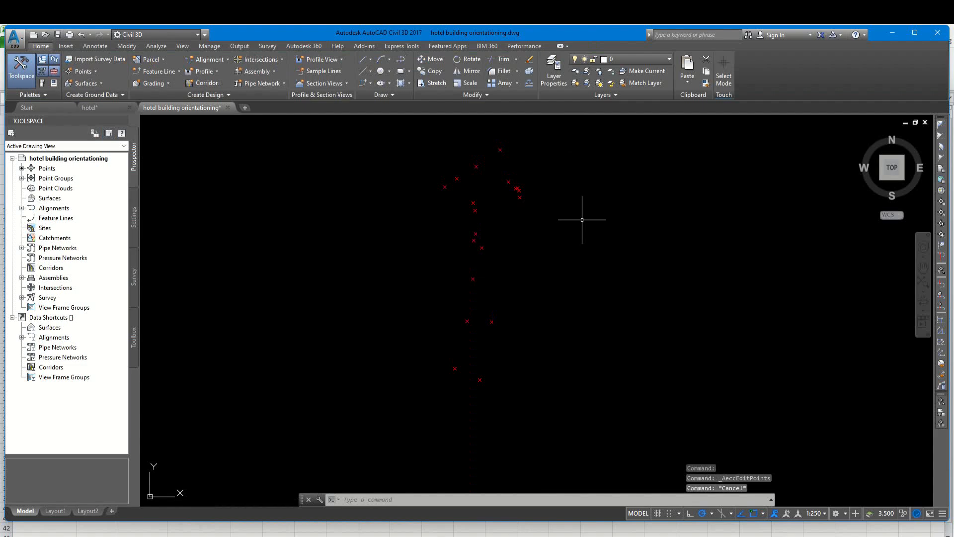
left_click(371, 59)
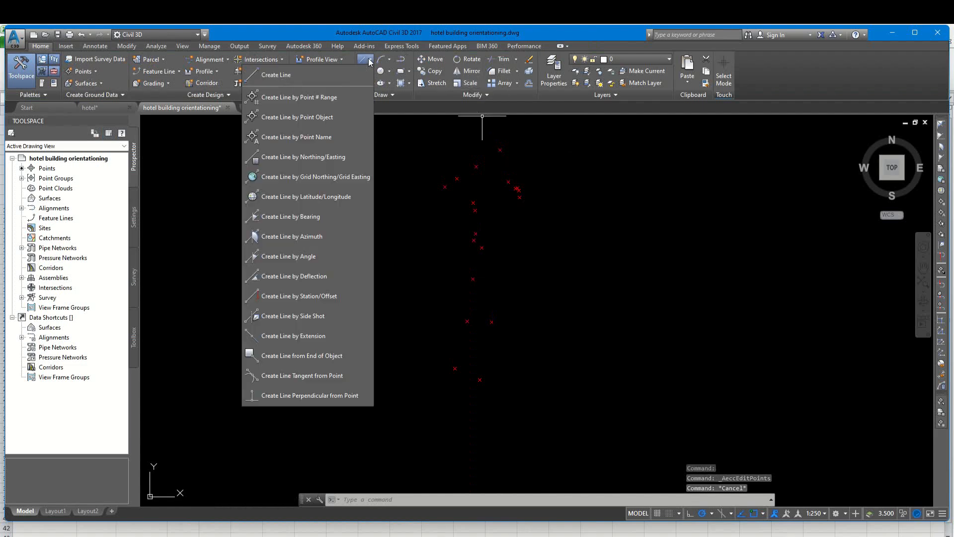
left_click(312, 101)
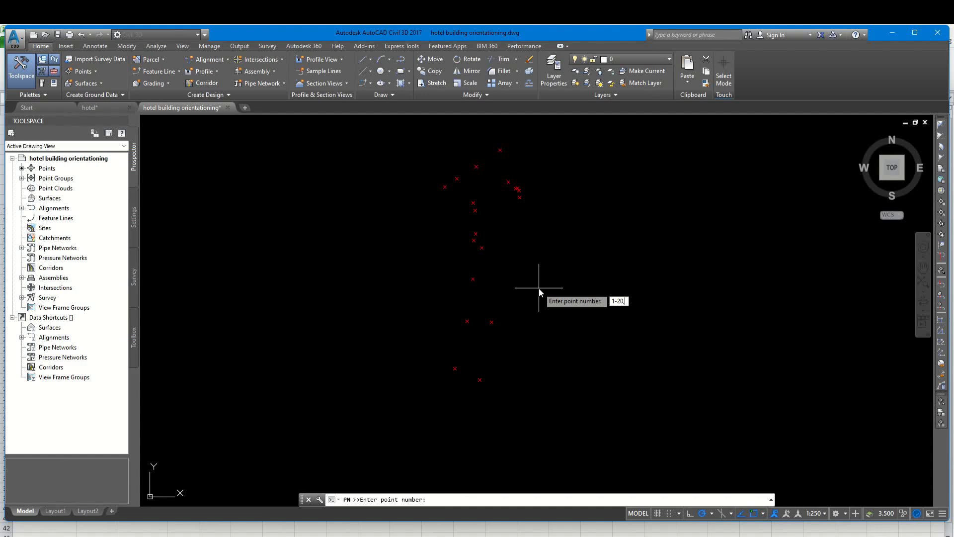
key("Return")
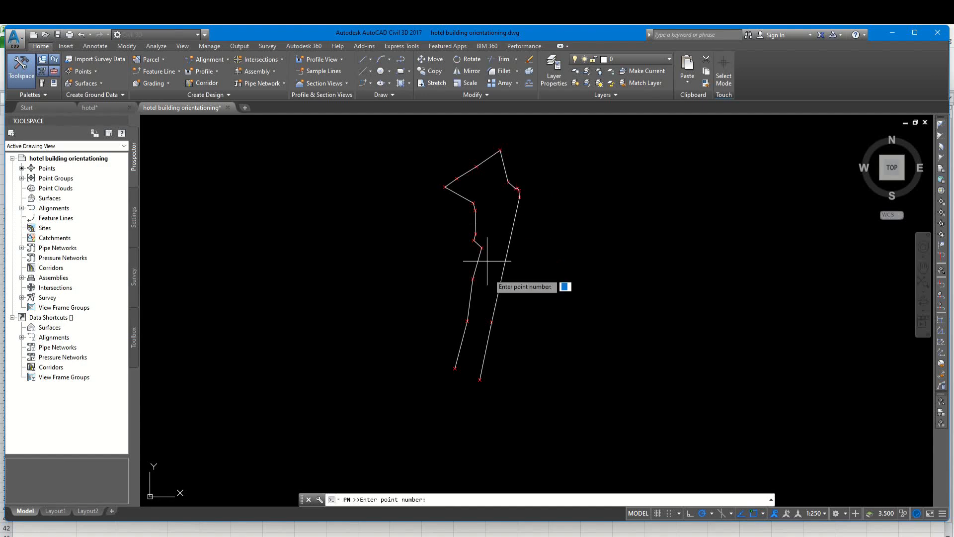
scroll(479, 358, "up", 4)
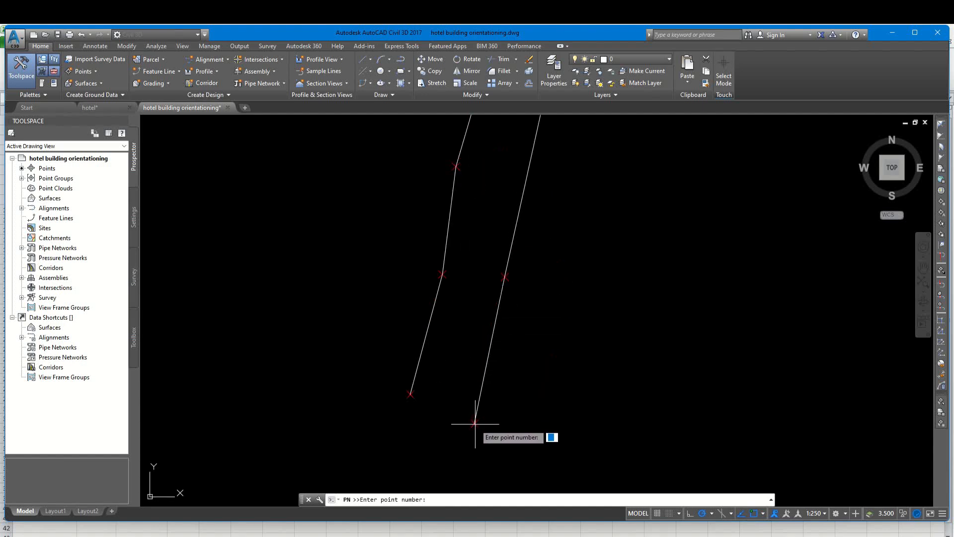
key("Return")
key("Return")
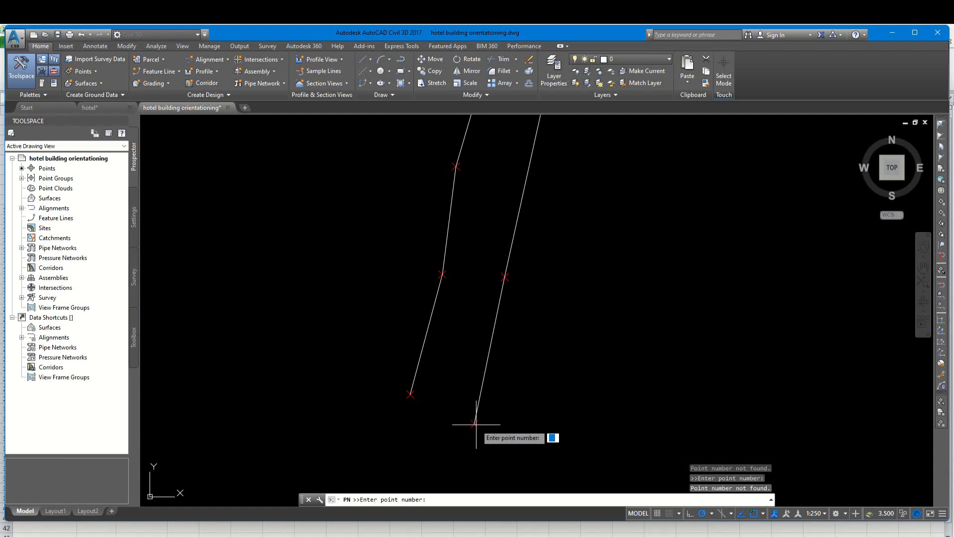
key("Escape")
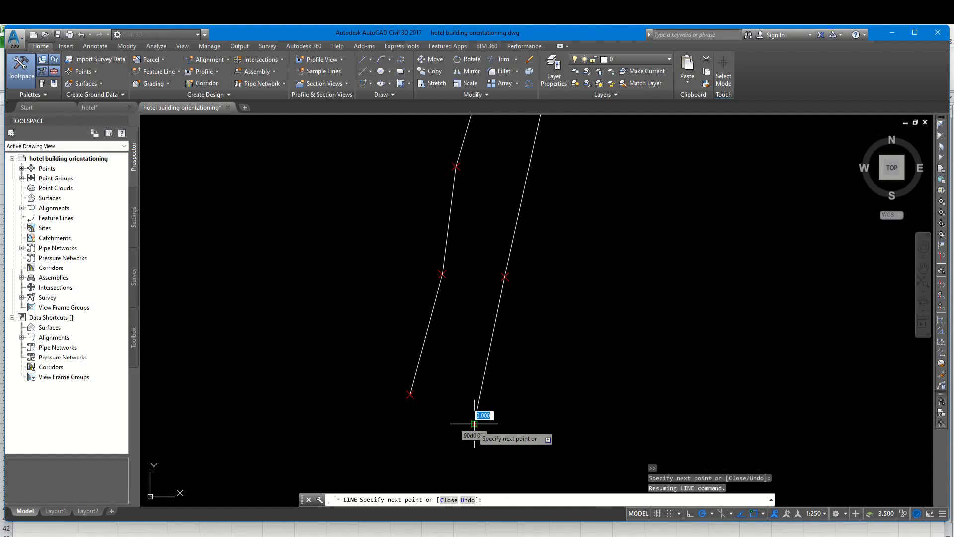
Close the boundary by extending the line from the last survey point to the first one, and finish the line.
scroll(420, 391, "up", 3)
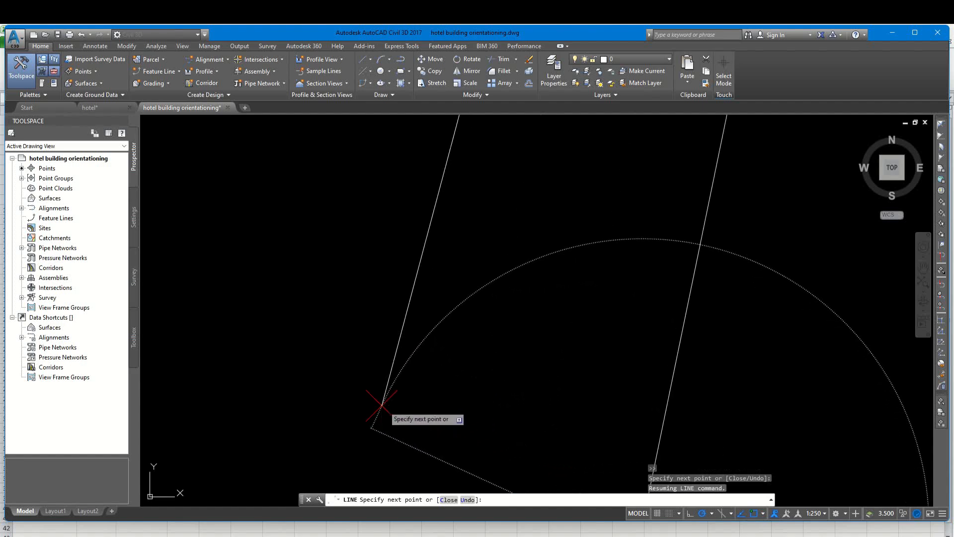
left_click(383, 405)
key("Return")
scroll(450, 390, "down", 3)
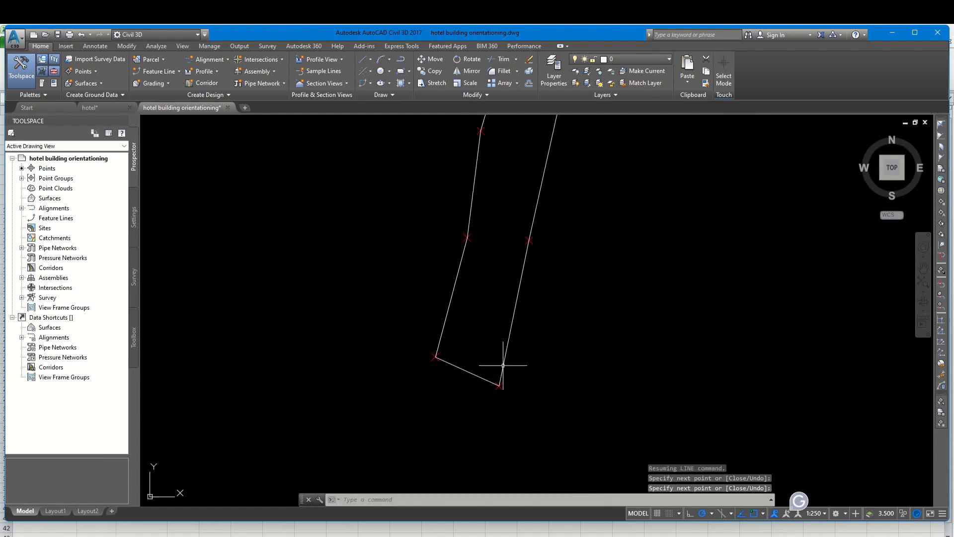
Check the numbers and descriptions of the two survey points at the southern end of the boundary in the Point Editor.
scroll(449, 378, "up", 2)
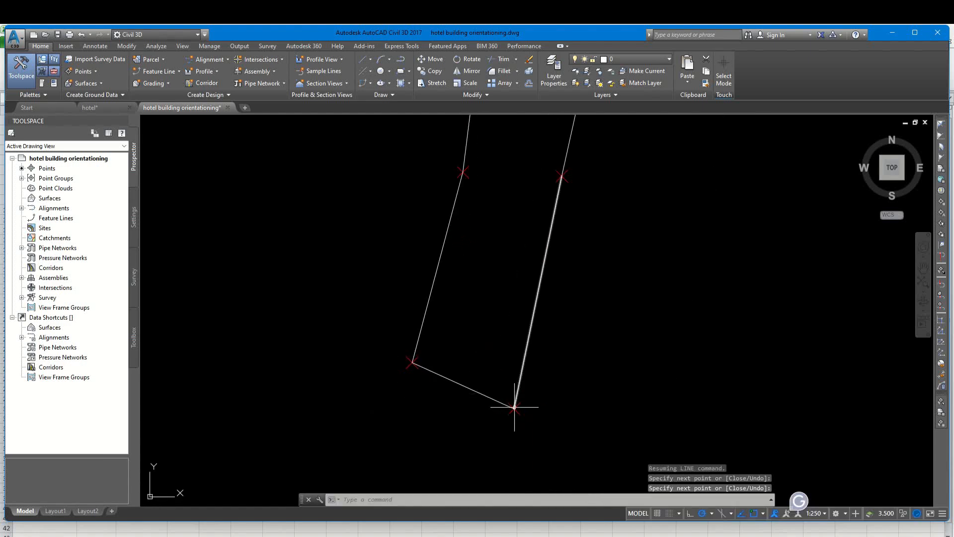
left_click(412, 362)
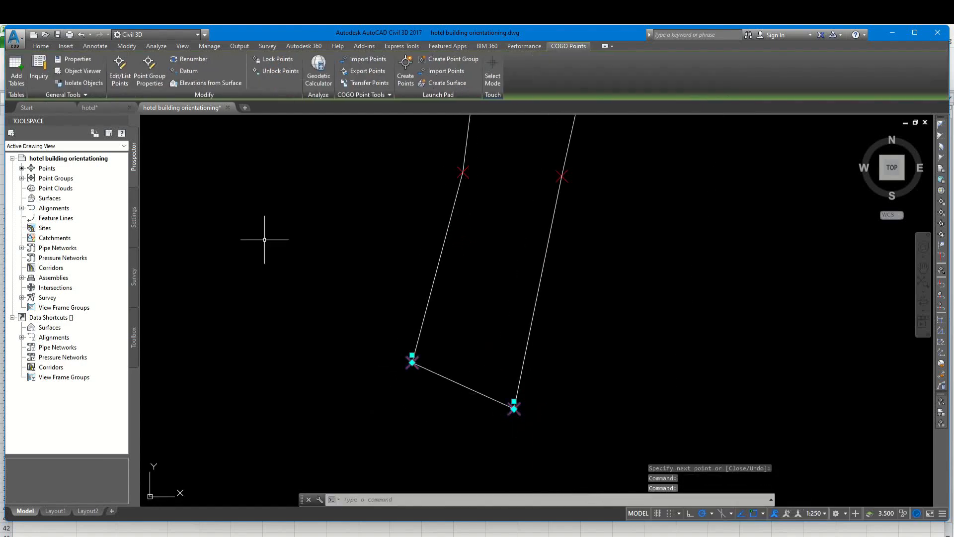
left_click(120, 76)
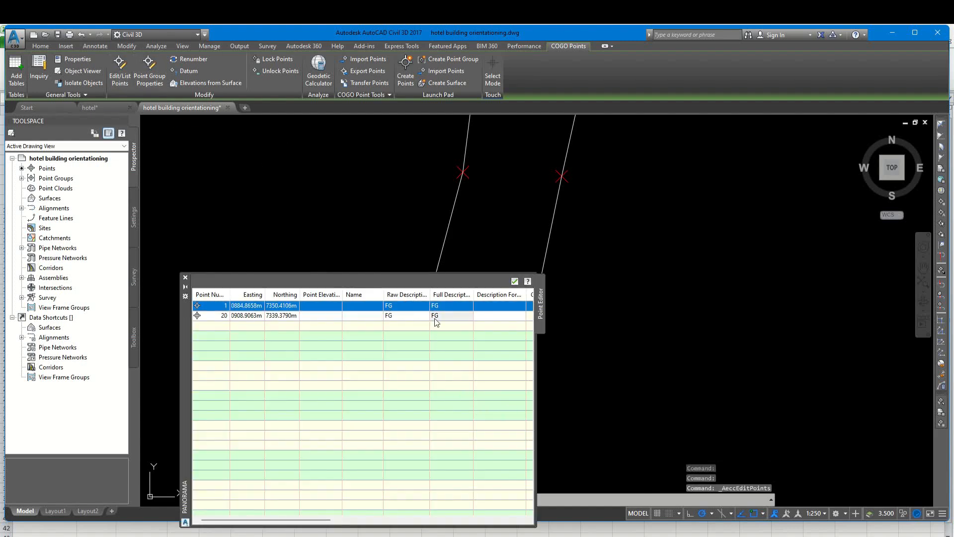
left_click(185, 277)
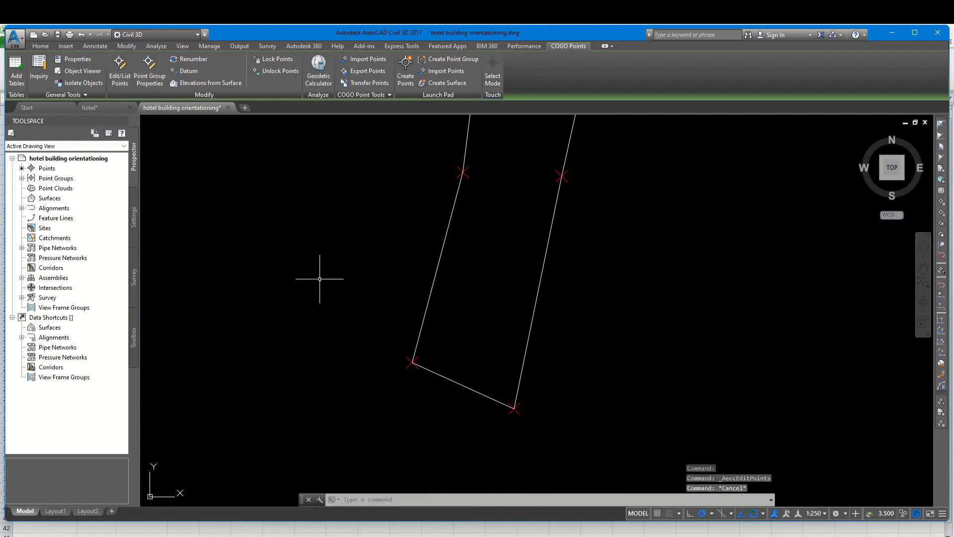
Draw a line about 46 m long just outside the southern boundary edge, roughly parallel to it, as the road edge.
type("l")
key("Return")
left_click(349, 362)
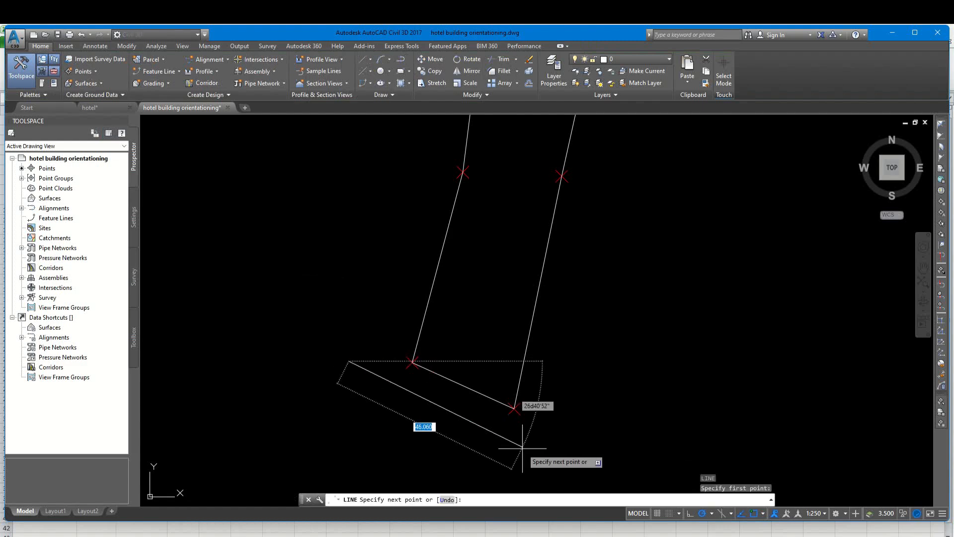
left_click(526, 446)
key("Return")
Offset the line outside the southern boundary by 6 m, away from the property, to form the second road edge.
type("o")
key("Return")
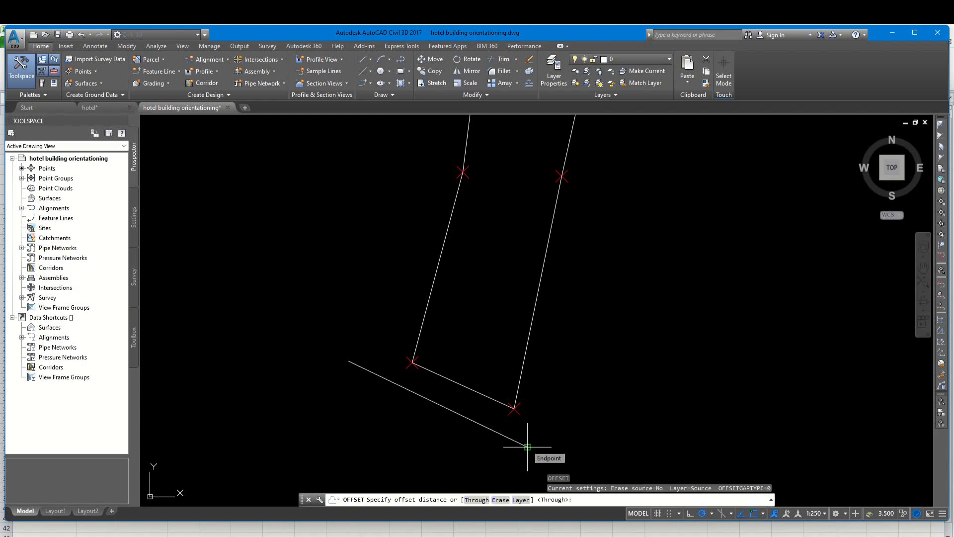
type("6")
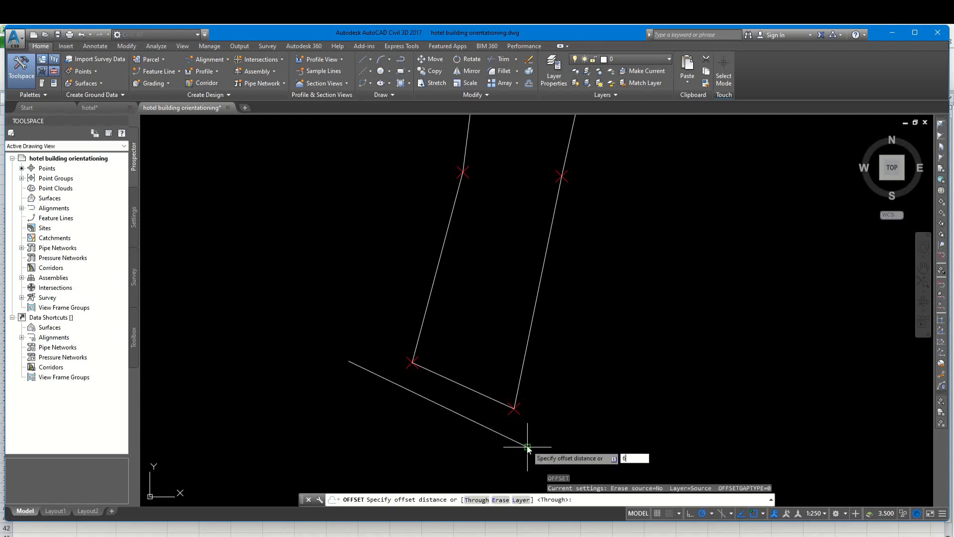
key("Return")
left_click(526, 445)
left_click(477, 462)
key("Escape")
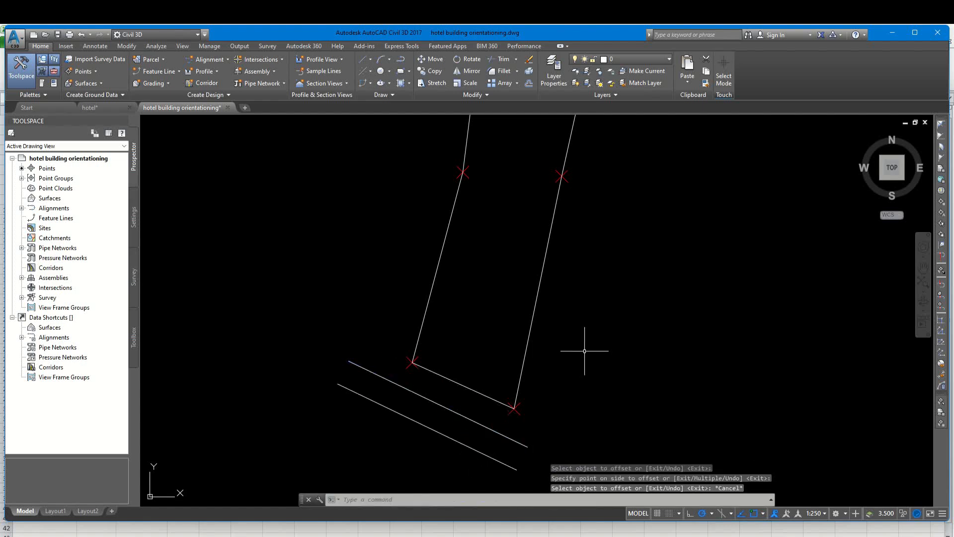
scroll(585, 351, "down", 2)
middle_click_drag(582, 374, 513, 404)
scroll(482, 403, "up", 1)
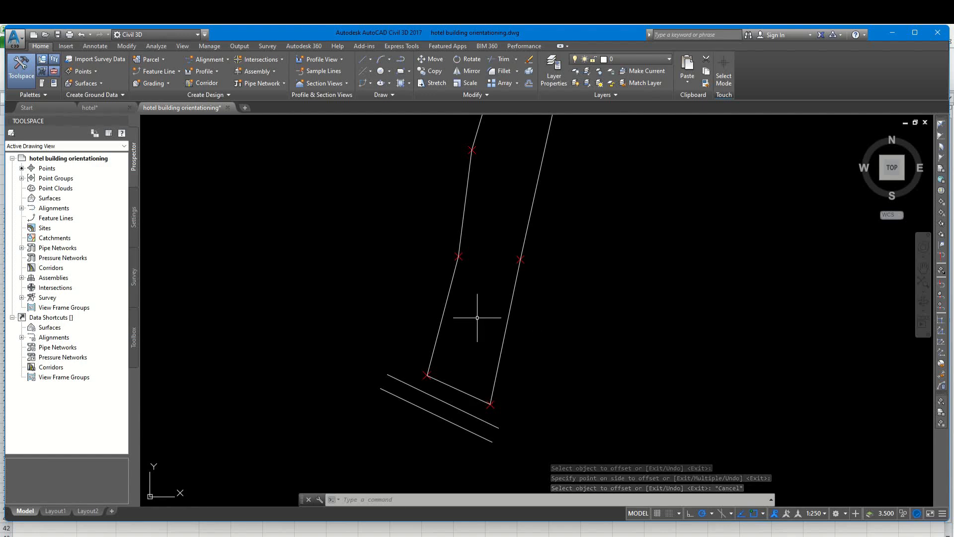
Switch to the hotel drawing and examine the dimensions around the bar and reception hall on the ground floor plan.
left_click(113, 106)
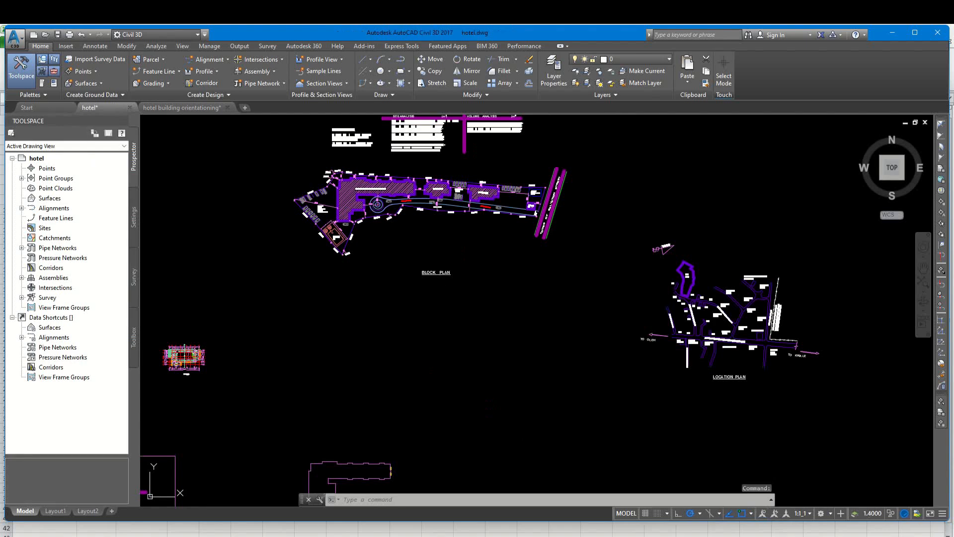
scroll(454, 247, "down", 2)
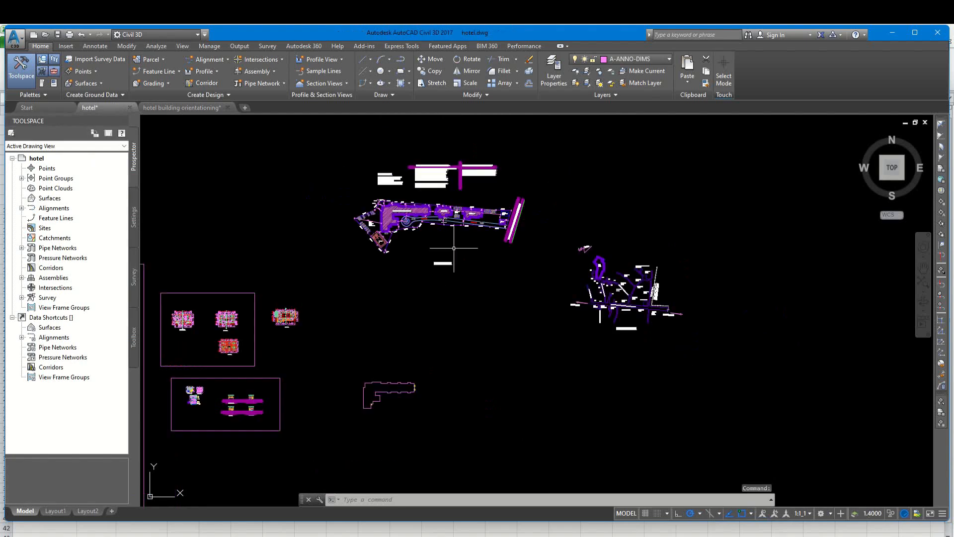
middle_click_drag(351, 270, 575, 268)
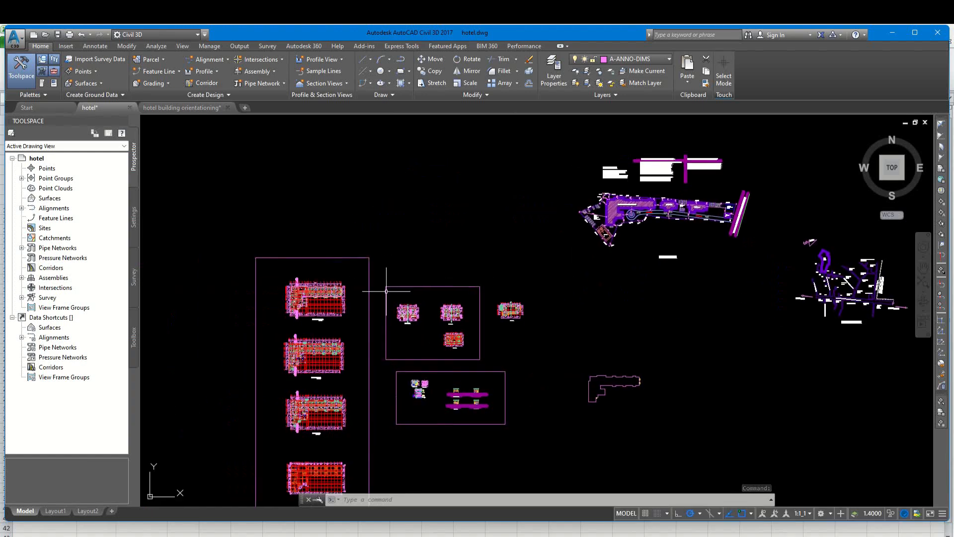
scroll(321, 307, "up", 4)
scroll(290, 248, "up", 5)
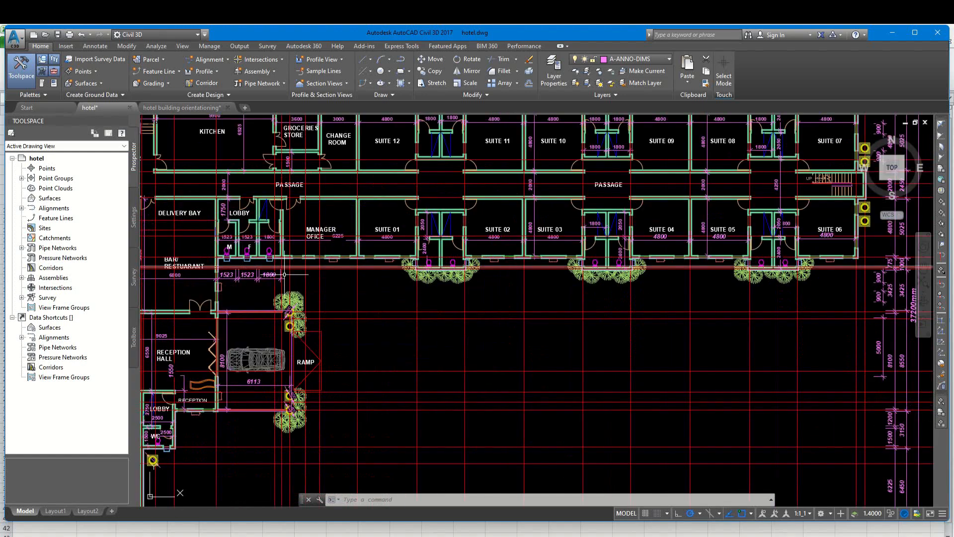
scroll(234, 277, "up", 4)
middle_click_drag(261, 268, 428, 207)
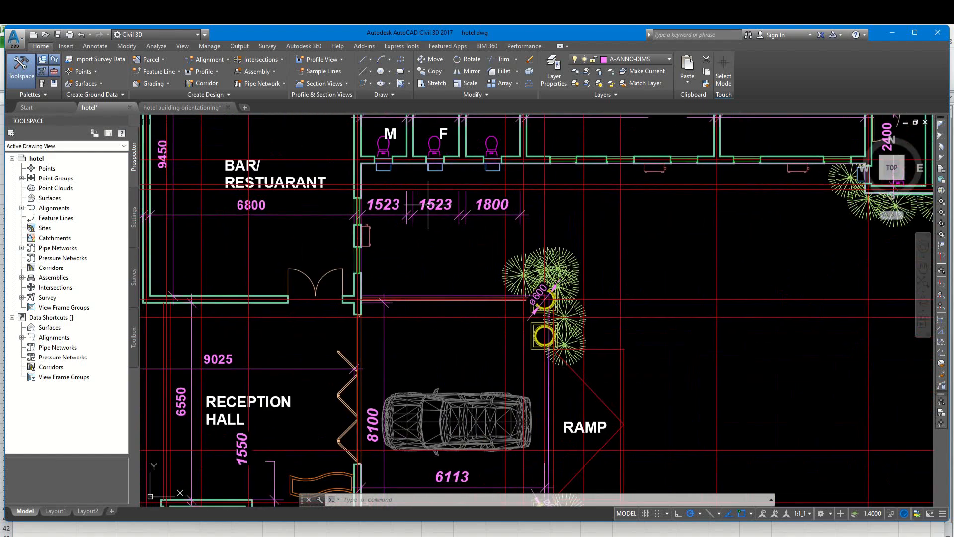
mouse_move(384, 213)
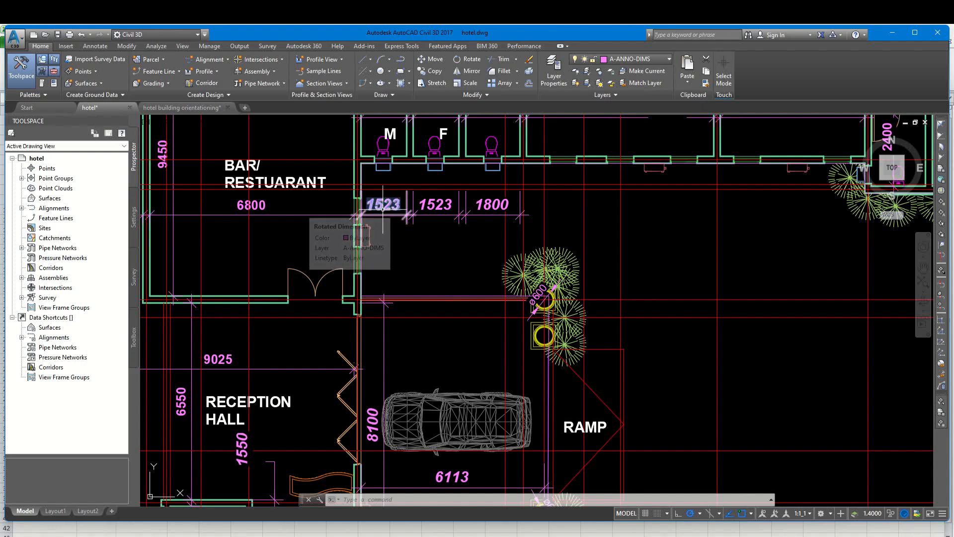
left_click(383, 213)
scroll(383, 214, "down", 3)
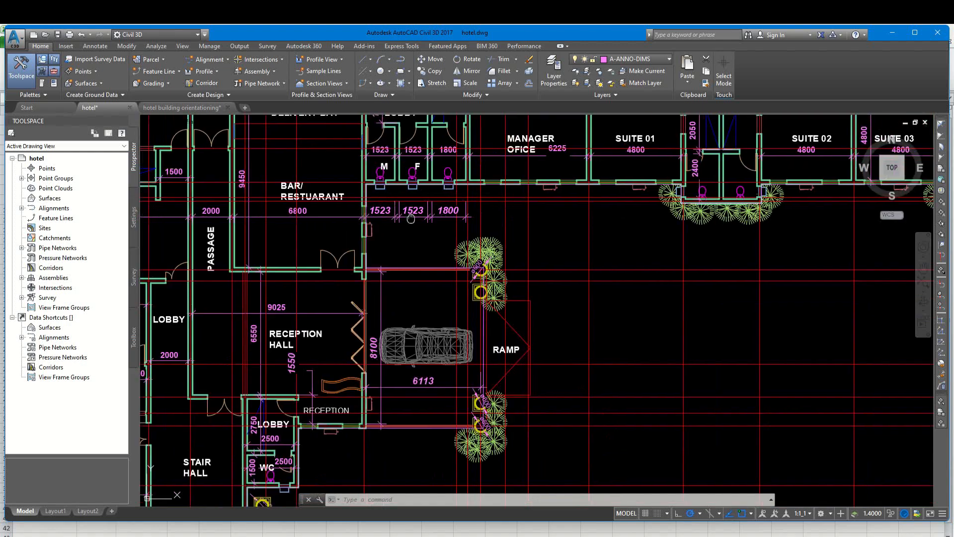
scroll(354, 236, "down", 5)
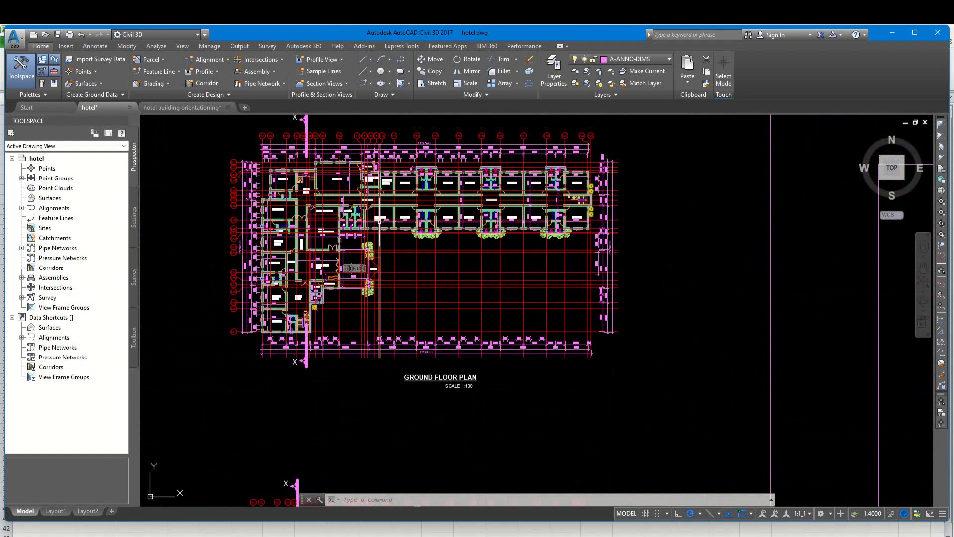
Select the standalone L-shaped building outline in the hotel drawing and copy it to the clipboard.
middle_click_drag(482, 241, 343, 222)
scroll(342, 221, "down", 6)
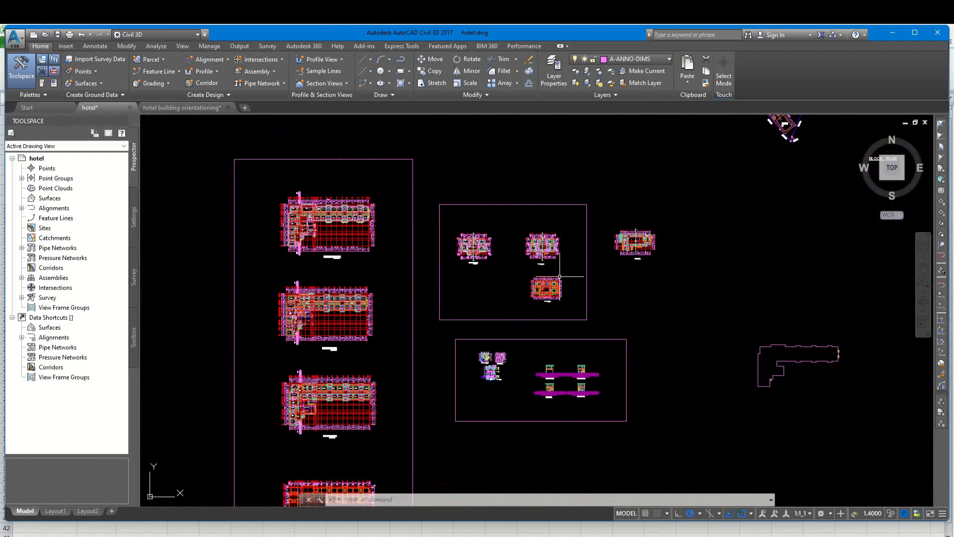
middle_click_drag(747, 380, 559, 358)
left_click(550, 384)
left_click(686, 296)
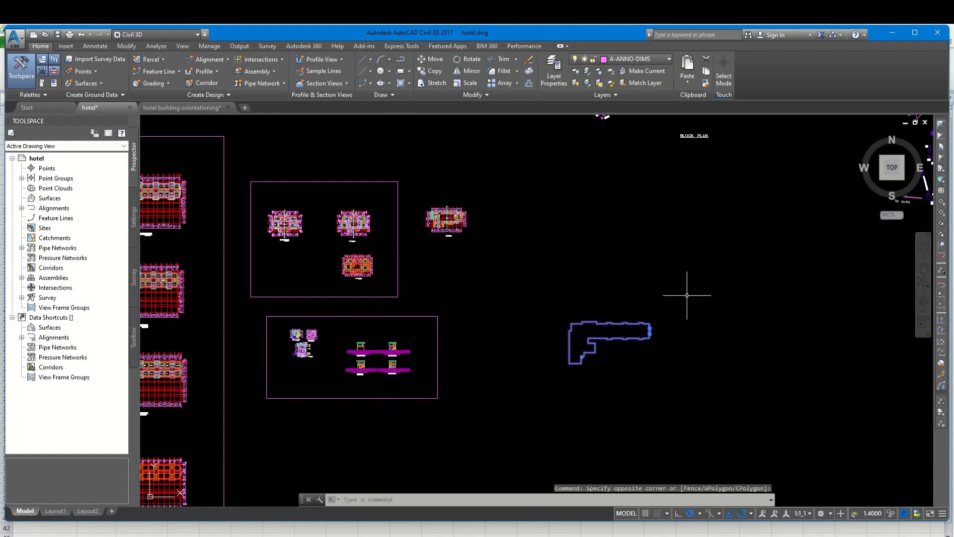
key("ctrl+c")
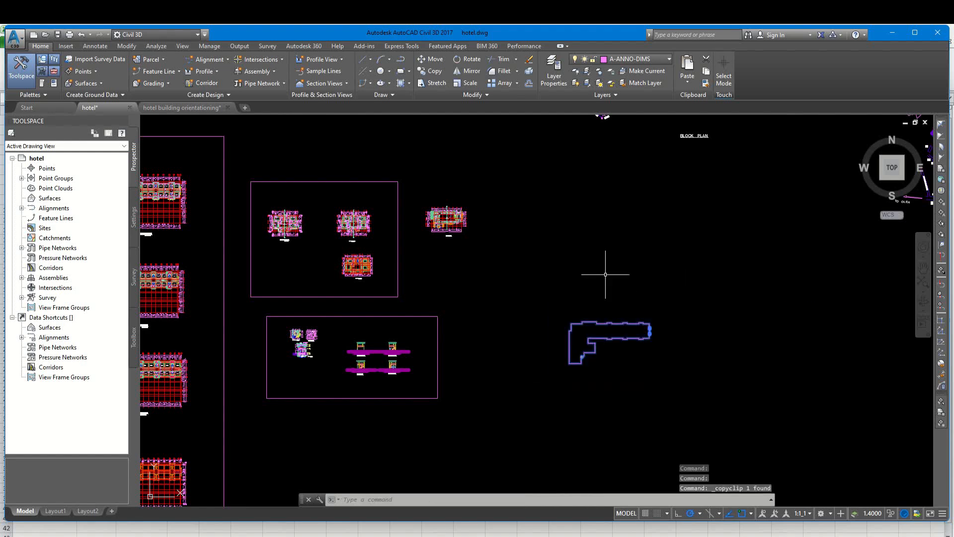
Return to the hotel building orientationing drawing and paste the building outline to the east of the land boundary.
left_click(183, 108)
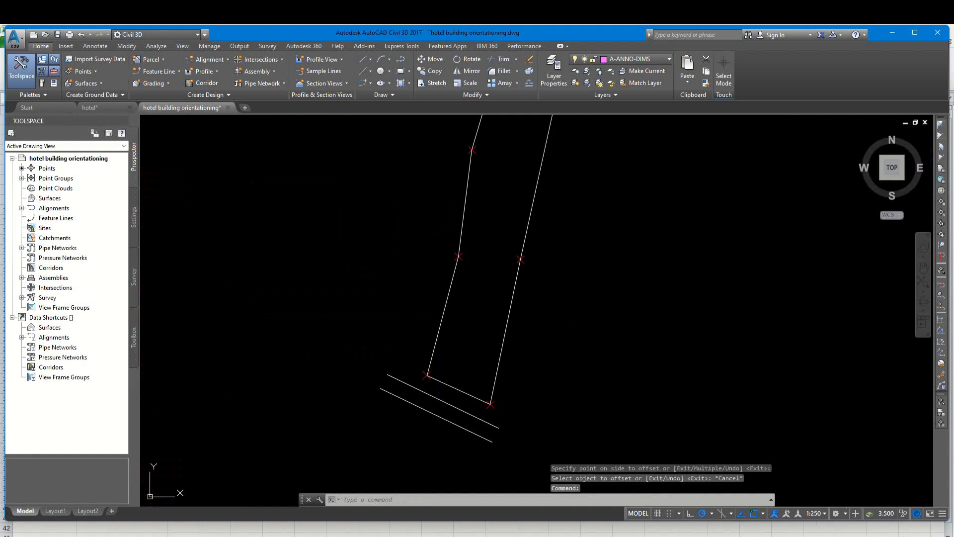
scroll(477, 276, "down", 2)
scroll(508, 252, "down", 2)
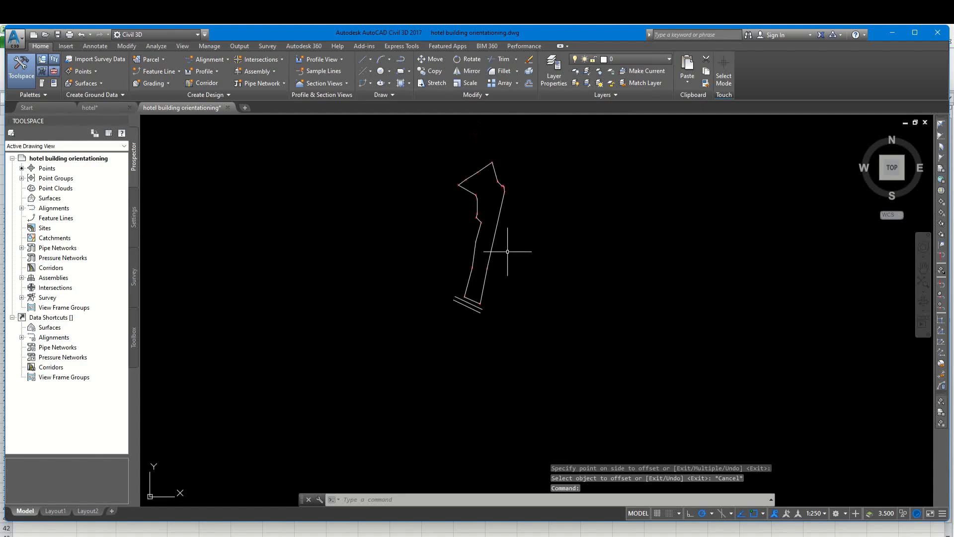
key("ctrl+v")
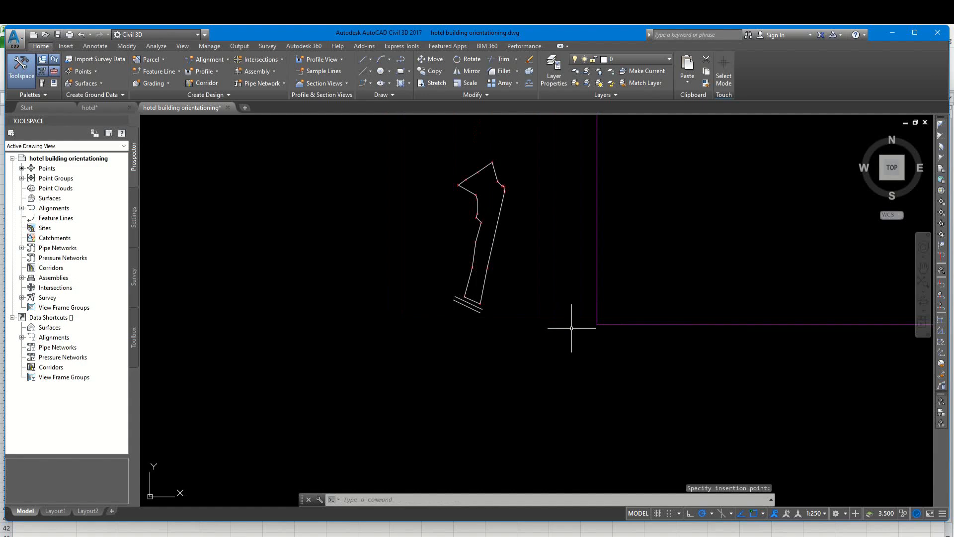
left_click(571, 328)
View the drawing extents and compare the size of the pasted building outline with the land boundary.
key("z")
key("Return")
key("e")
key("Return")
scroll(423, 358, "up", 10)
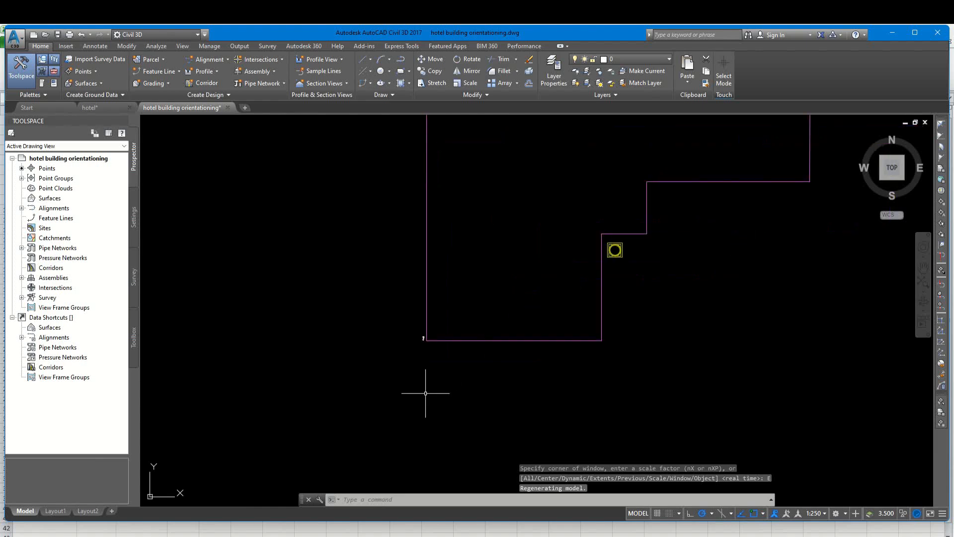
scroll(423, 359, "down", 10)
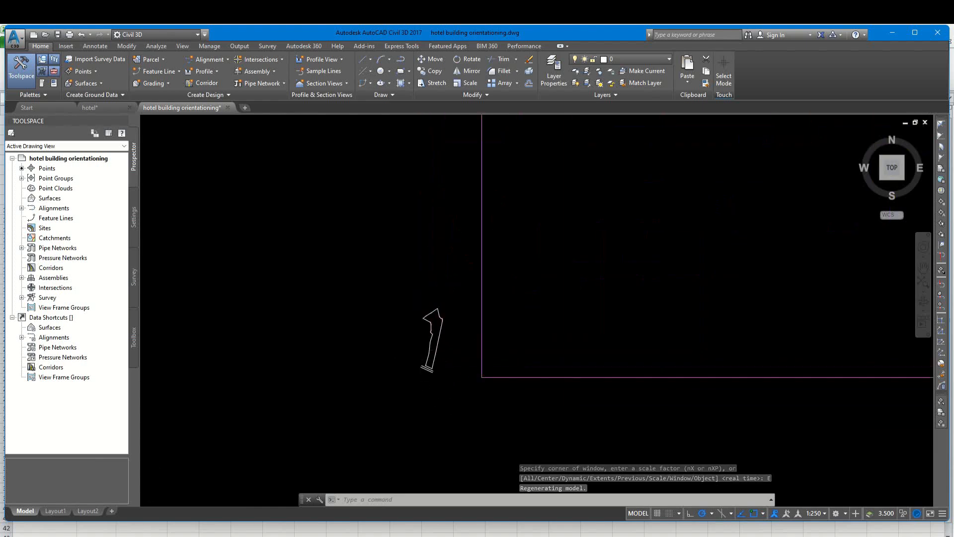
middle_click_drag(479, 296, 412, 369)
scroll(411, 367, "down", 10)
middle_click_drag(434, 329, 394, 391)
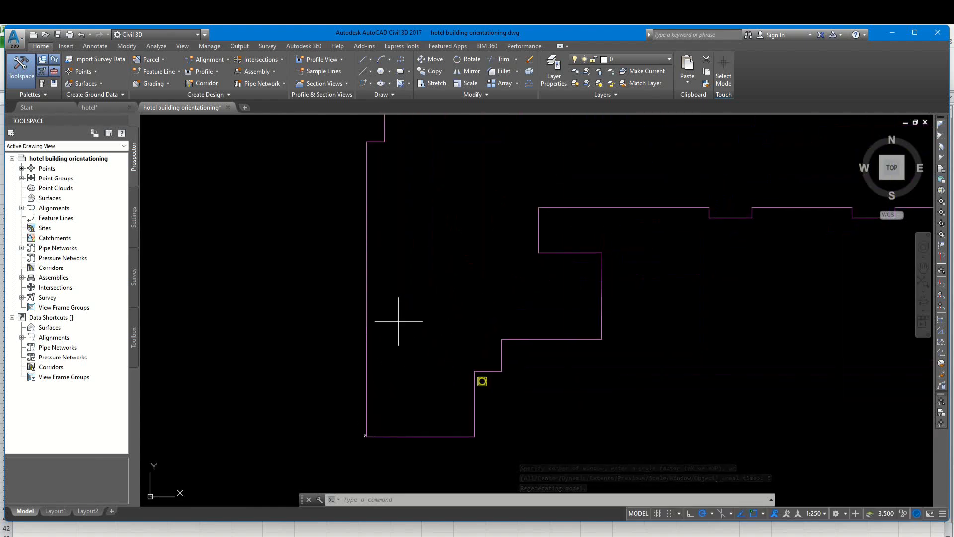
Scale the pasted building outline by a factor of .001, using the upper end of its long west wall as the base point.
left_click(399, 322)
left_click(352, 313)
scroll(401, 341, "down", 5)
middle_click_drag(414, 316, 417, 338)
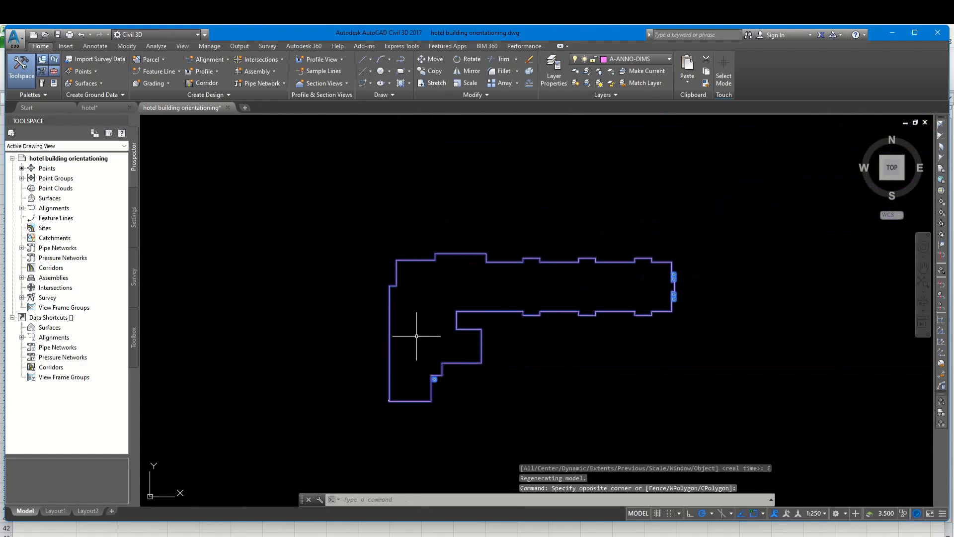
key("Escape")
left_click(419, 328)
left_click(375, 315)
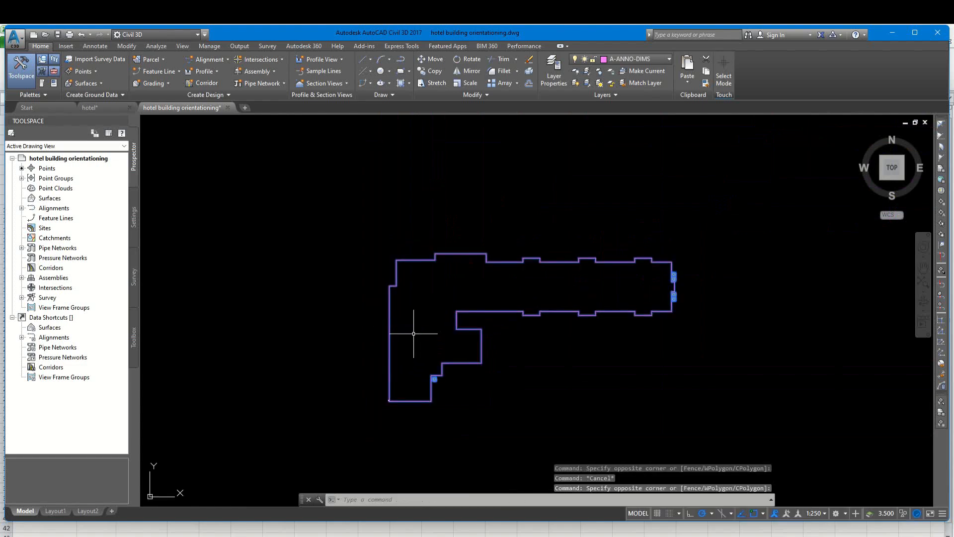
key("Return")
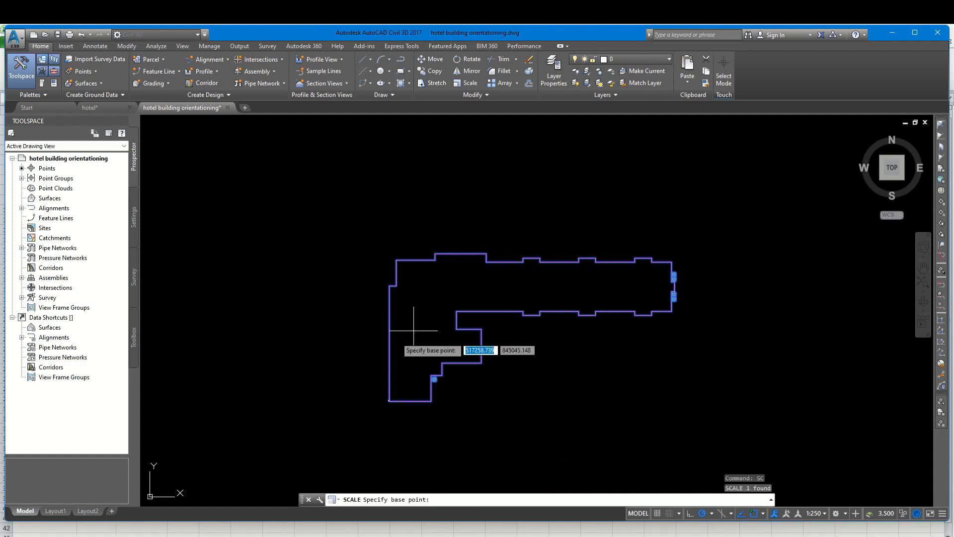
left_click(389, 286)
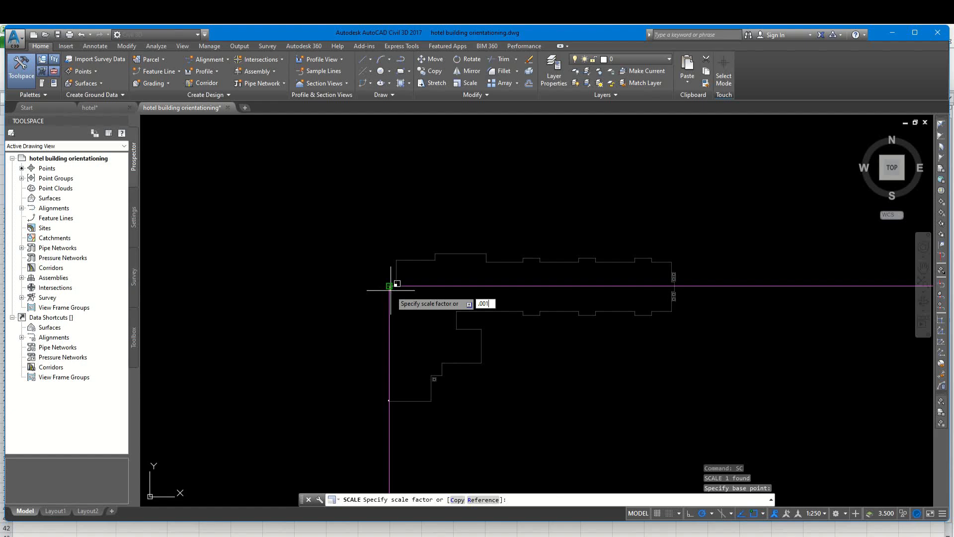
key("Return")
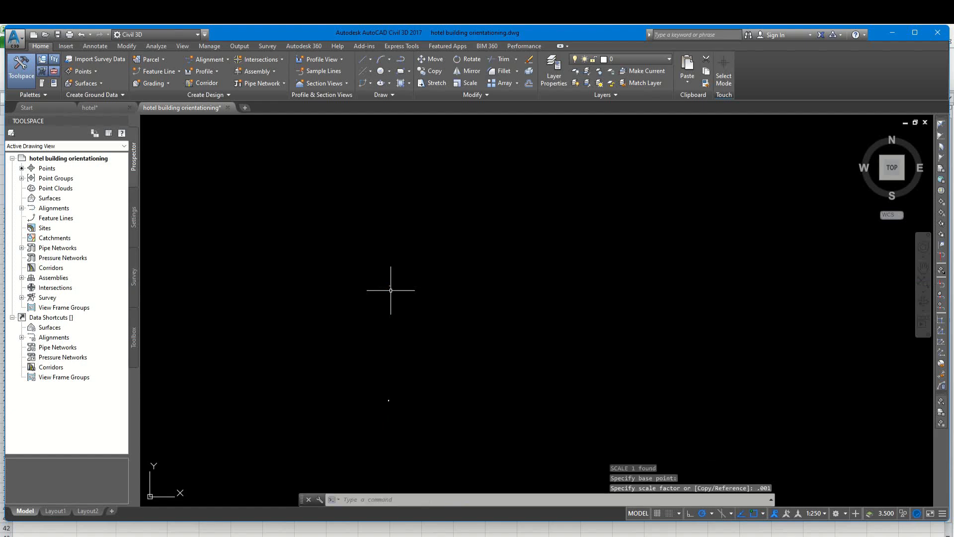
Move the scaled-down building outline next to the southern part of the land boundary, overlapping its west side.
left_click(379, 311)
left_click(413, 260)
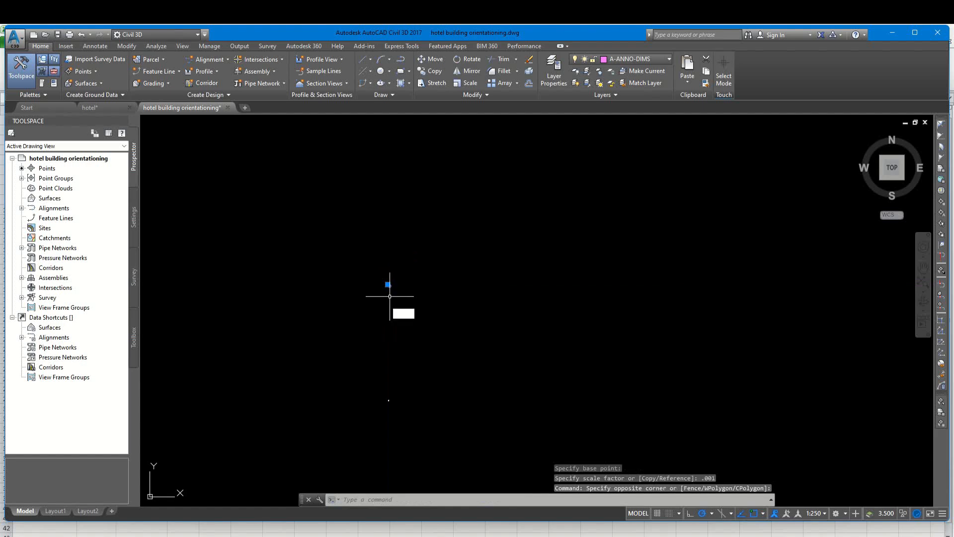
type("m")
key("Return")
left_click(390, 277)
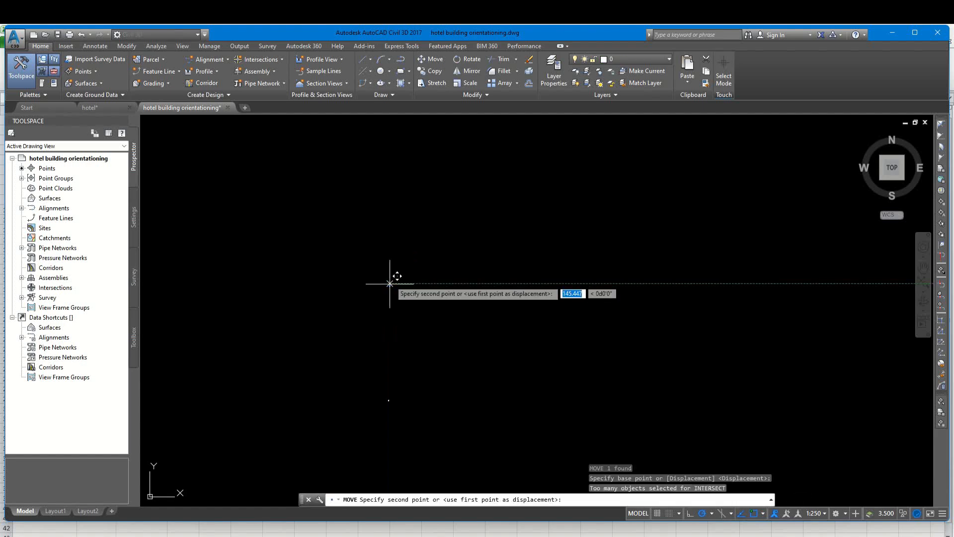
scroll(377, 396, "up", 5)
middle_click_drag(417, 369, 338, 154)
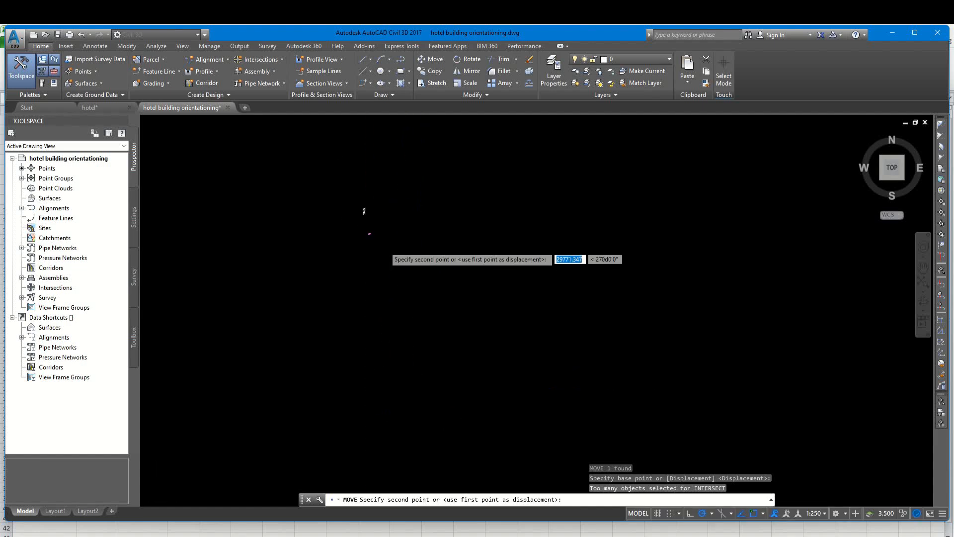
scroll(383, 244, "up", 3)
scroll(323, 149, "up", 8)
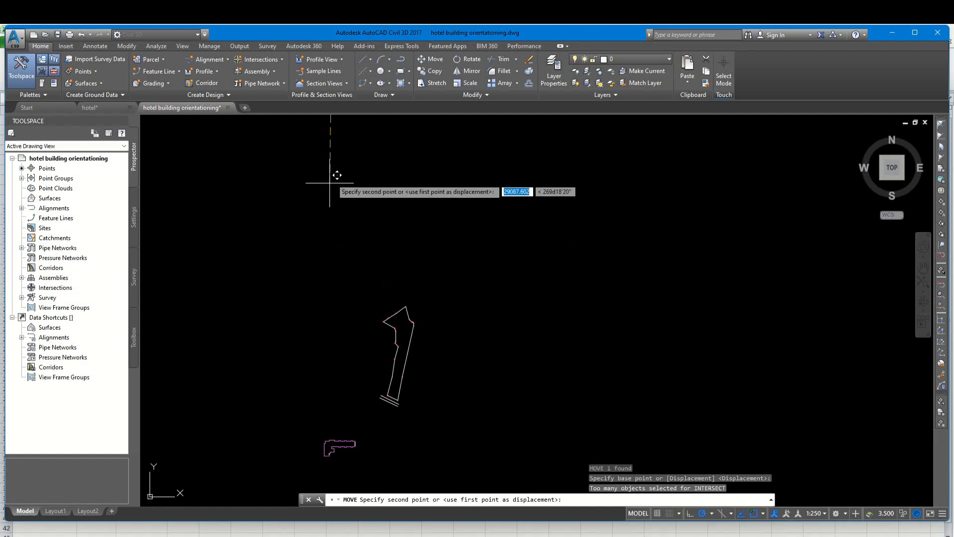
middle_click_drag(402, 169, 391, 219)
left_click(364, 165)
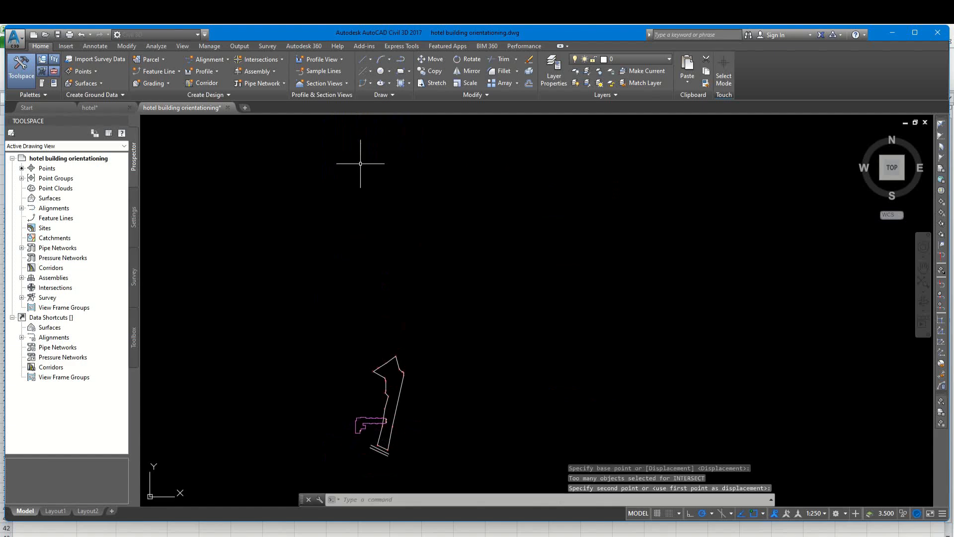
Move the building outline clear of the land boundary, placing it just east of the boundary's upper section.
scroll(384, 480, "up", 4)
left_click(366, 387)
left_click(326, 337)
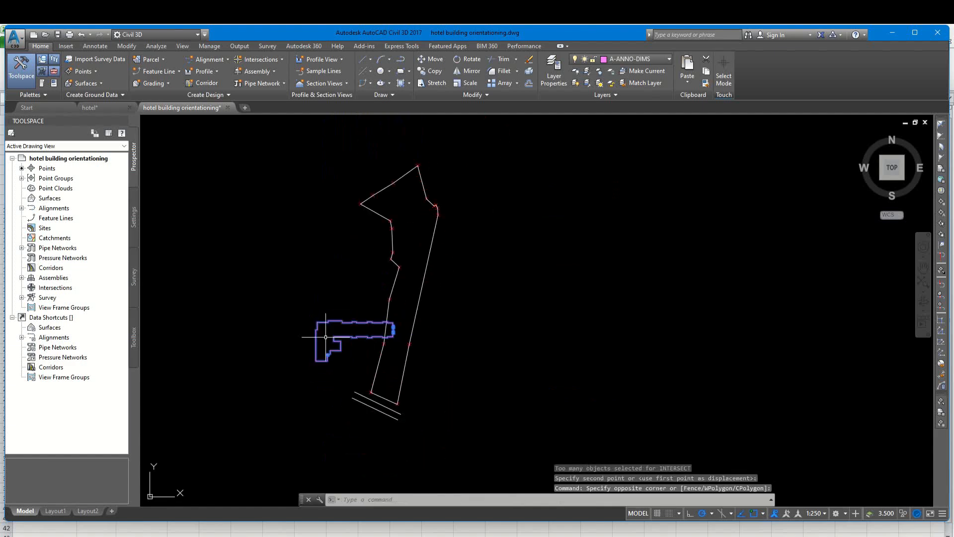
type("m")
key("Return")
left_click(334, 341)
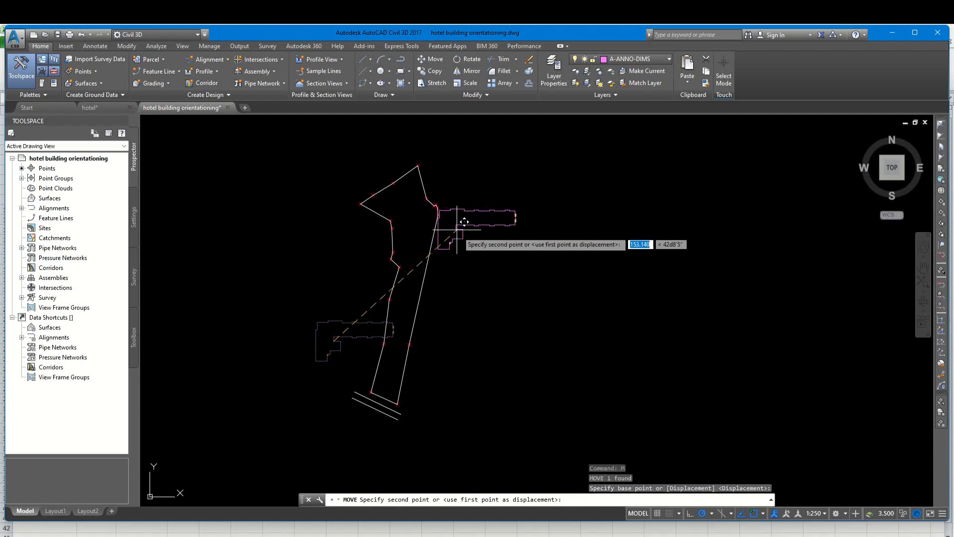
left_click(461, 240)
Add a linear dimension to the east edge of the projecting porch on the scaled building outline.
scroll(462, 240, "up", 6)
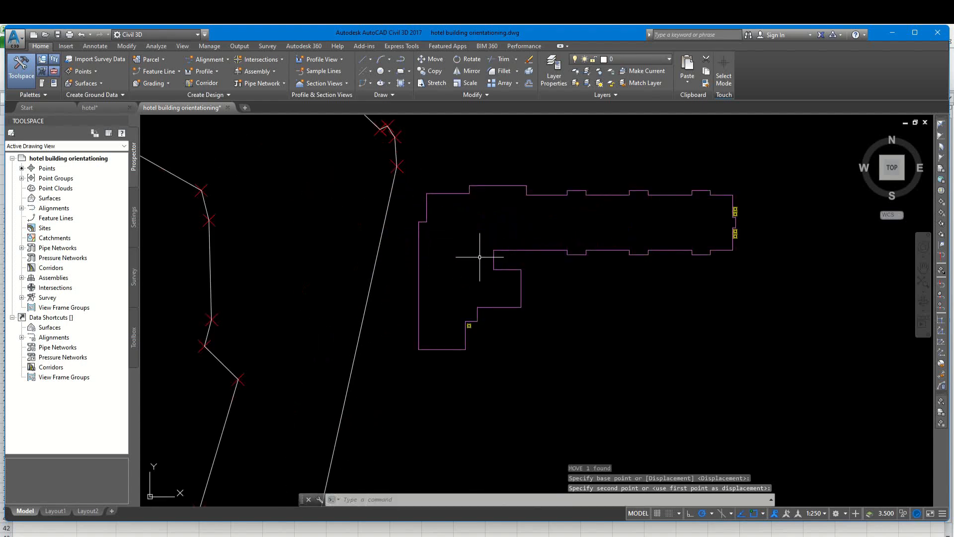
type("dli")
key("Return")
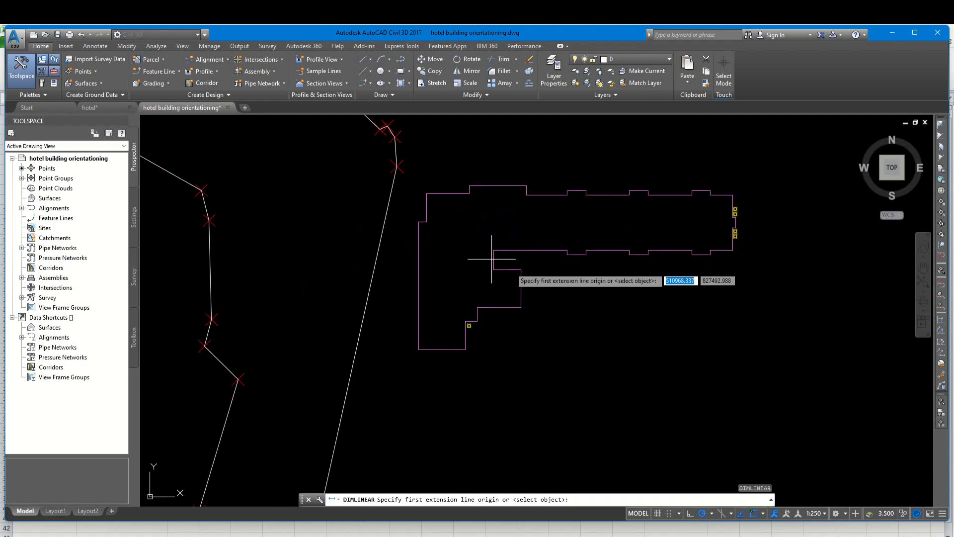
left_click(521, 270)
left_click(521, 309)
scroll(531, 288, "up", 5)
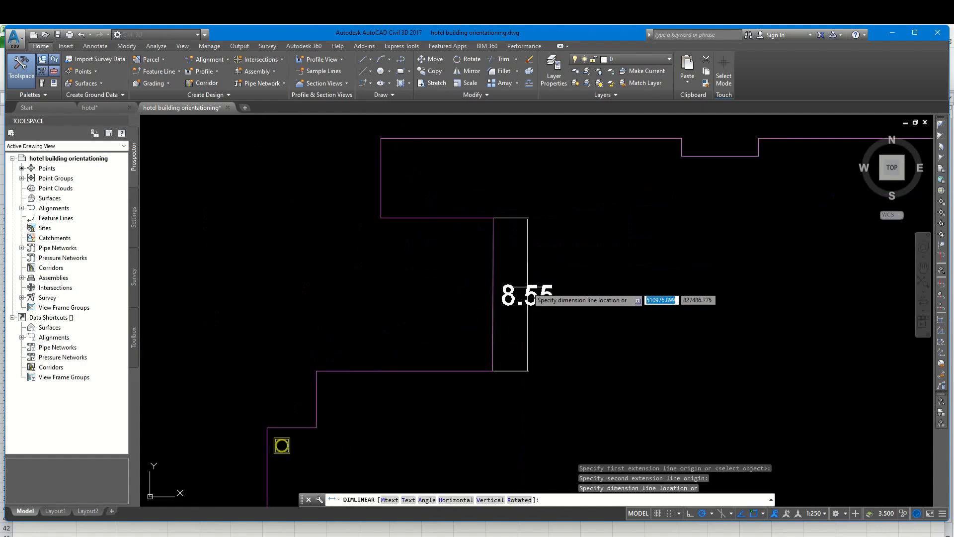
left_click(538, 298)
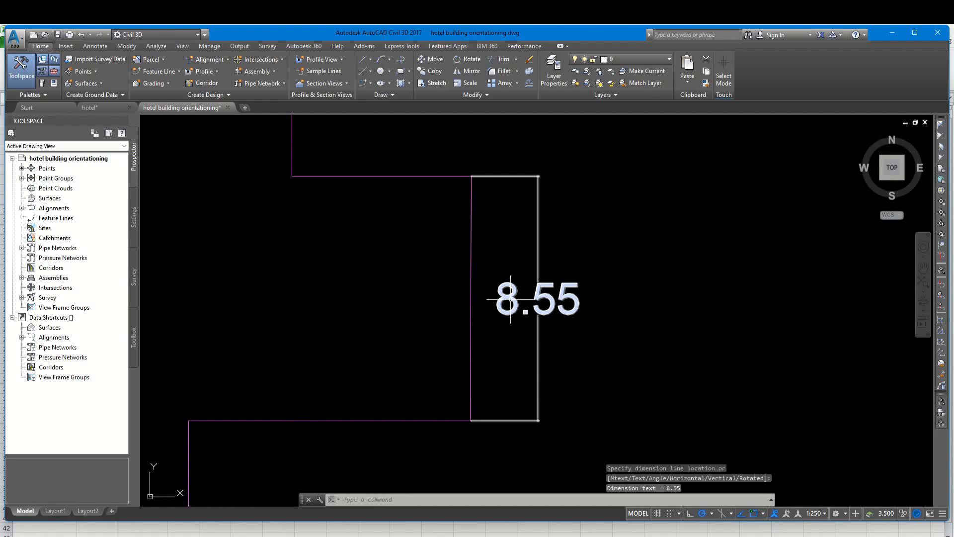
Switch to the hotel drawing and examine the car porch dimensions beside the reception hall on the ground floor plan.
left_click(112, 110)
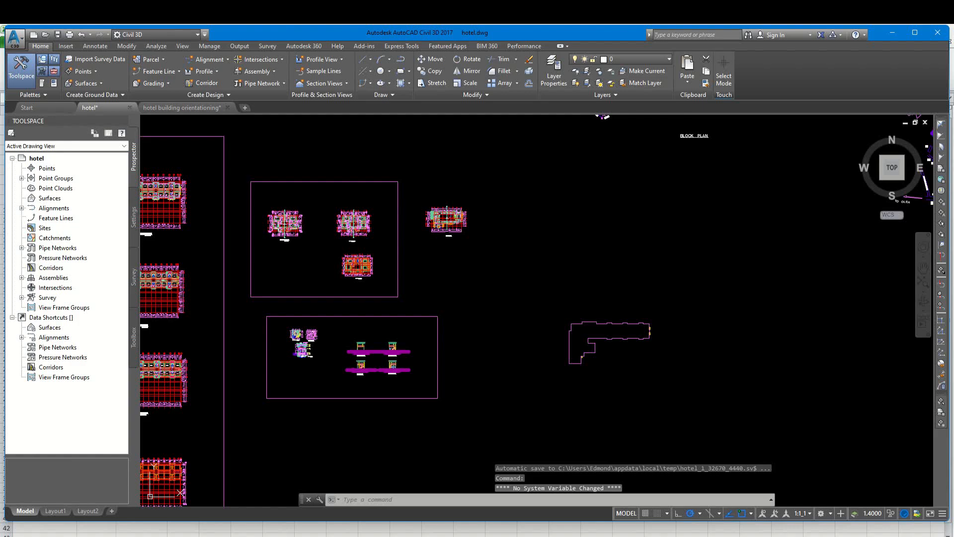
left_click(523, 320)
scroll(526, 321, "down", 4)
key("Escape")
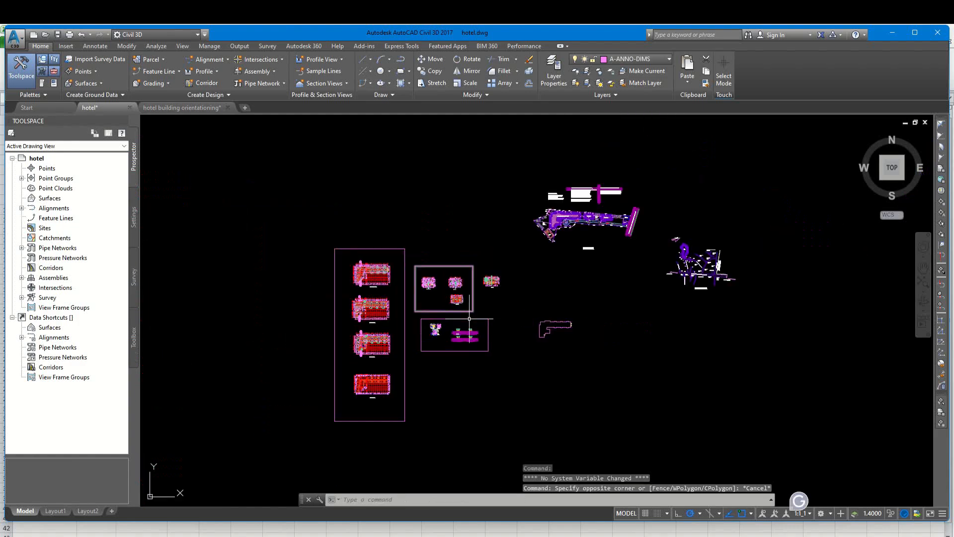
scroll(368, 273, "up", 15)
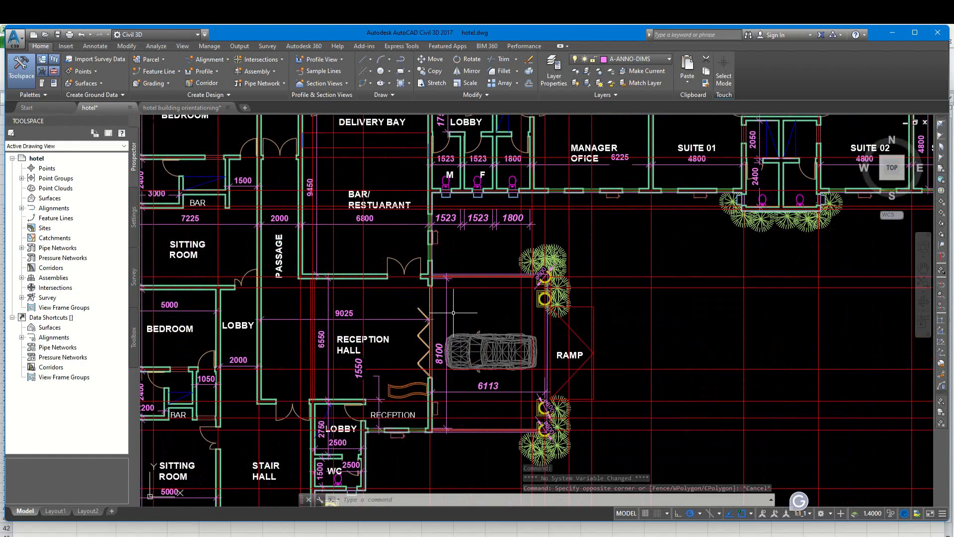
scroll(454, 313, "up", 4)
scroll(438, 244, "down", 2)
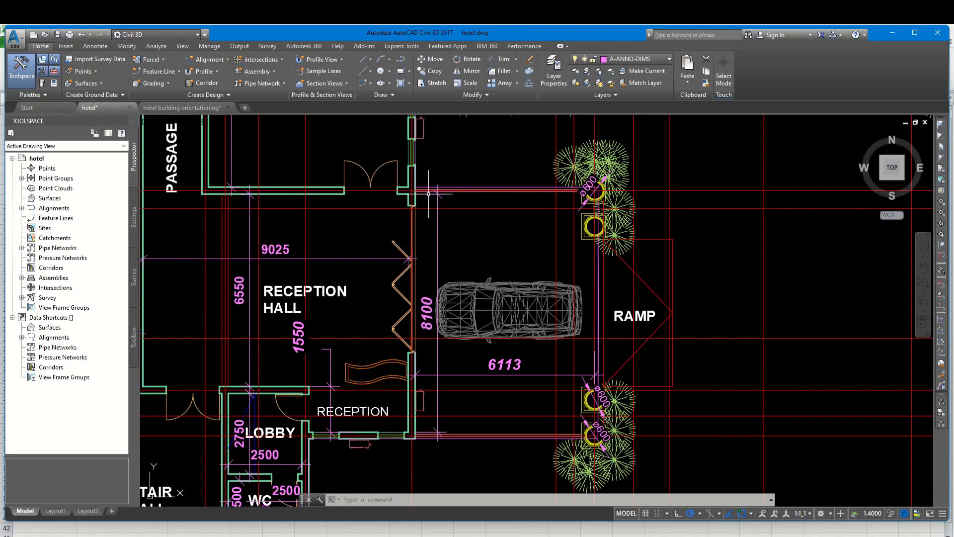
scroll(426, 185, "up", 2)
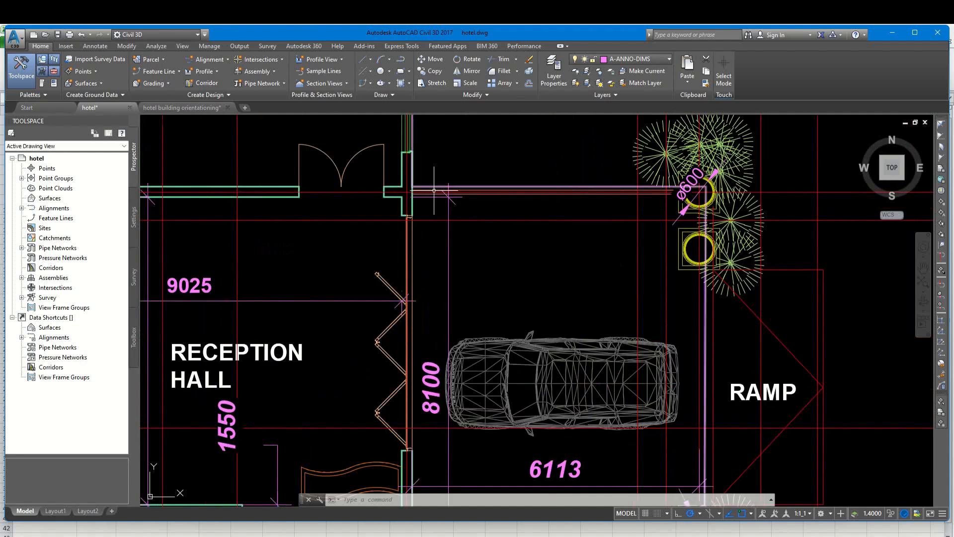
key("Escape")
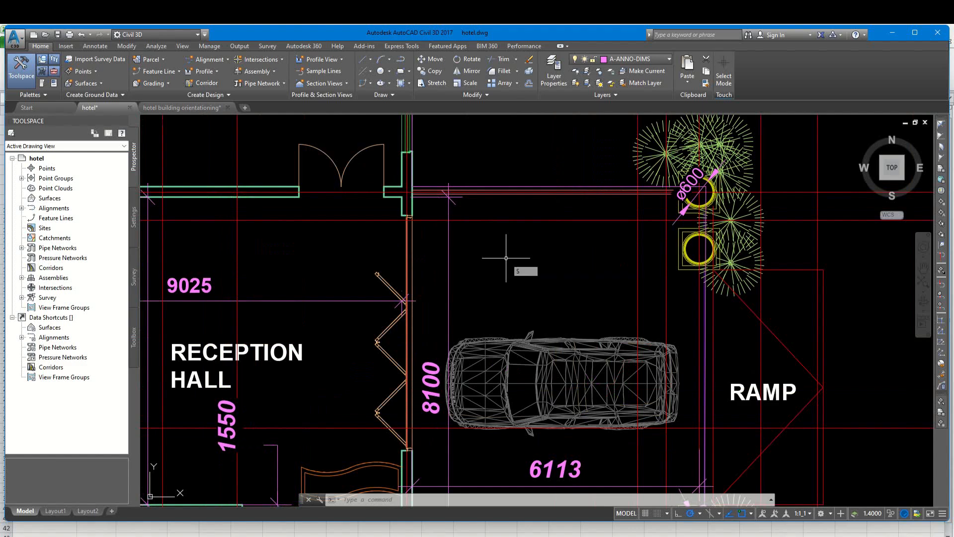
Add a vertical linear dimension across the full width of the car porch, placing the dimension line east of the ramp.
type("dli")
key("Return")
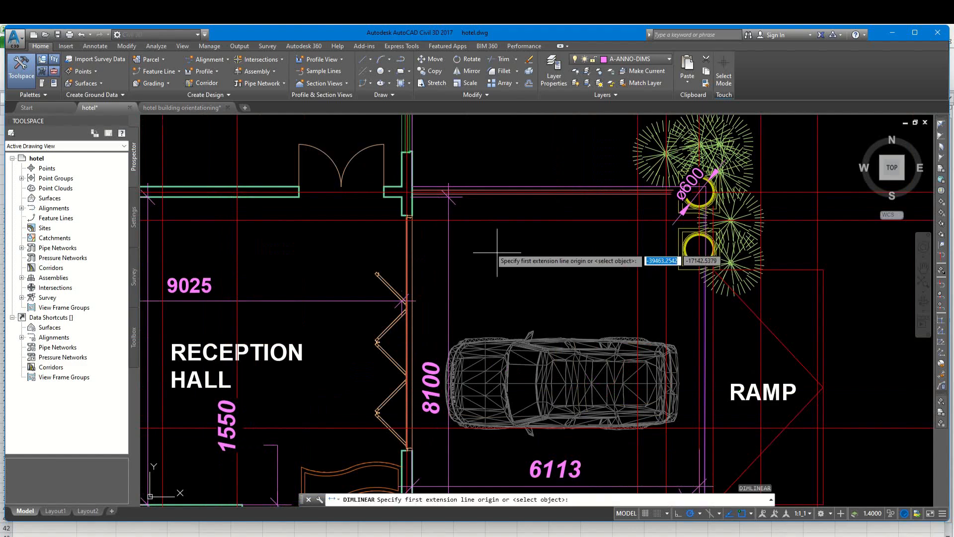
left_click(414, 187)
scroll(431, 195, "down", 5)
scroll(425, 357, "up", 6)
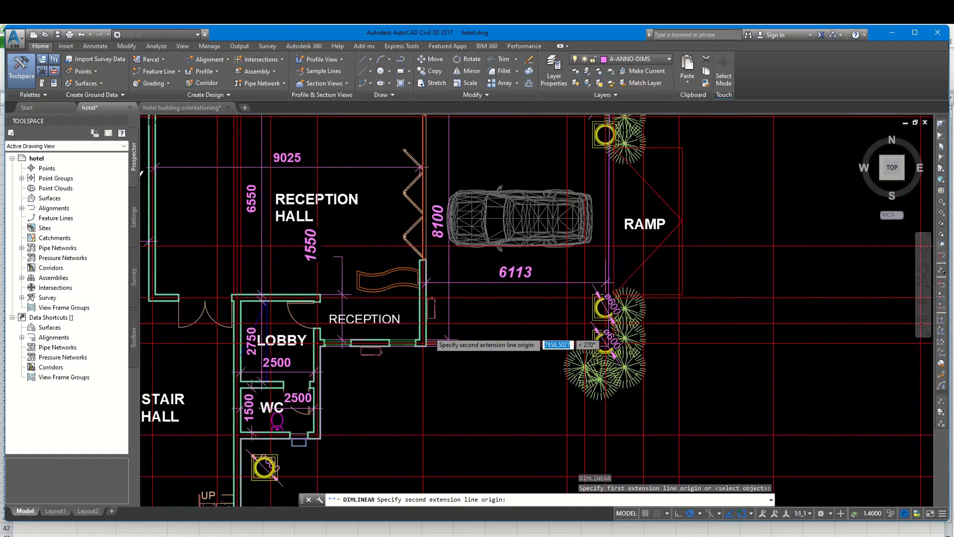
left_click(424, 357)
scroll(424, 357, "down", 4)
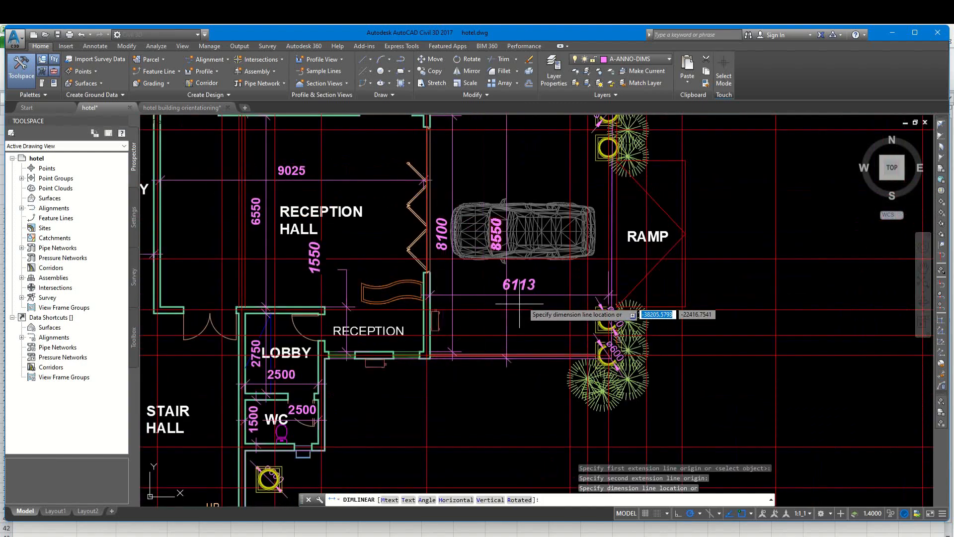
left_click(732, 280)
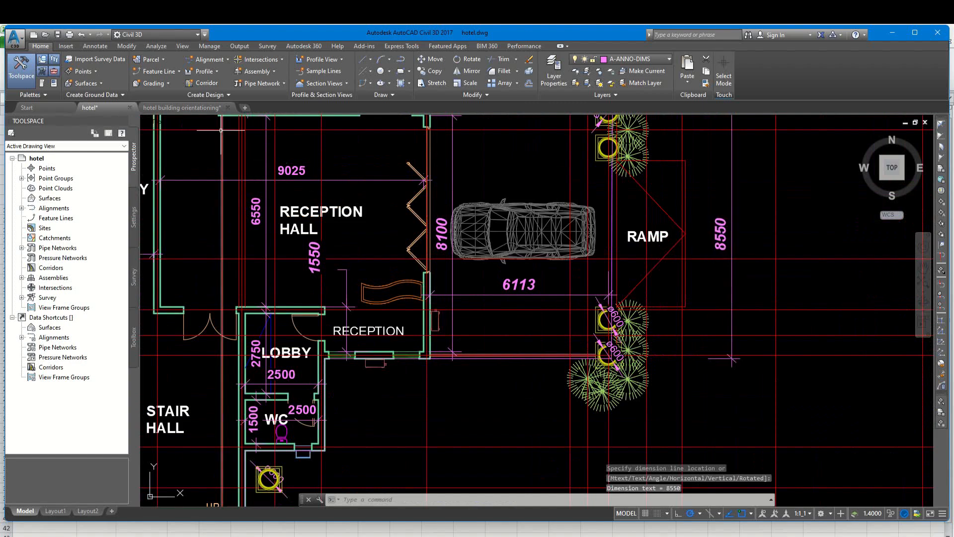
Return to the hotel building orientationing drawing and erase the linear dimension beside the building's porch.
left_click(176, 107)
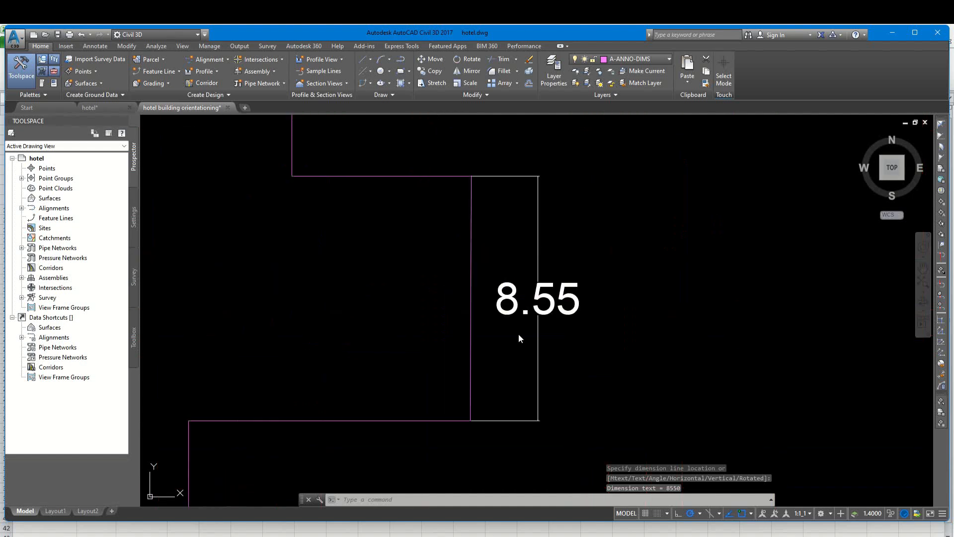
scroll(529, 347, "down", 2)
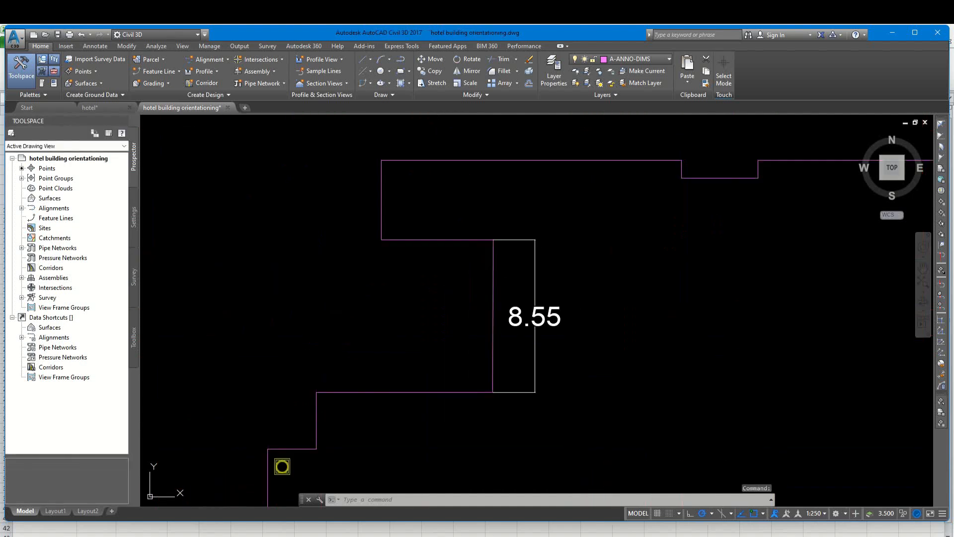
key("Escape")
left_click(535, 321)
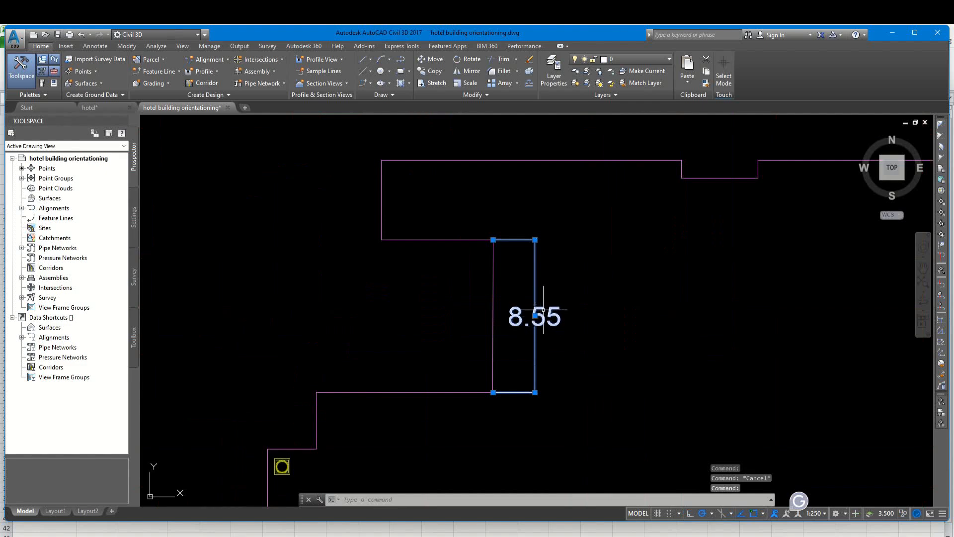
type("E")
key("Return")
Try filling the building outline with a solid hatch, and erase the hatch.
scroll(534, 309, "down", 3)
left_click(506, 304)
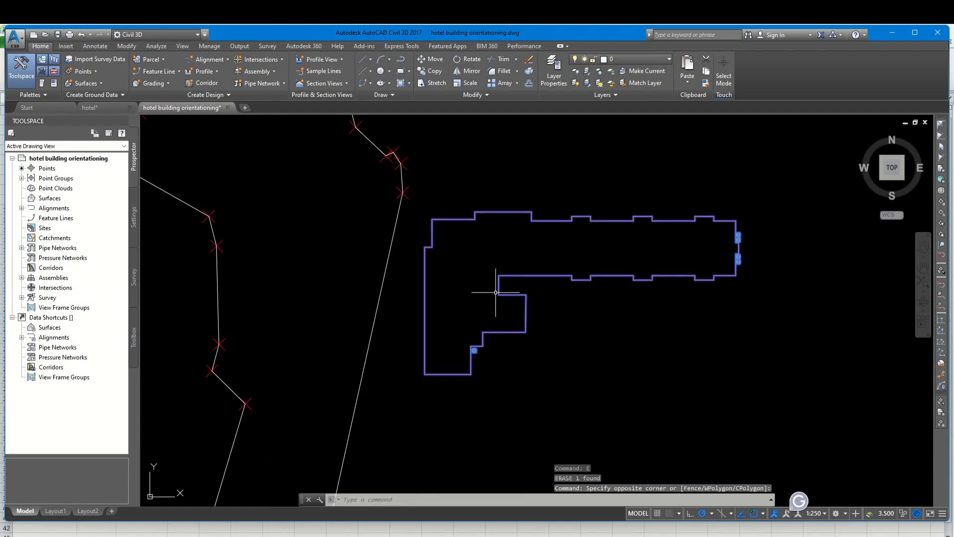
type("H")
key("Return")
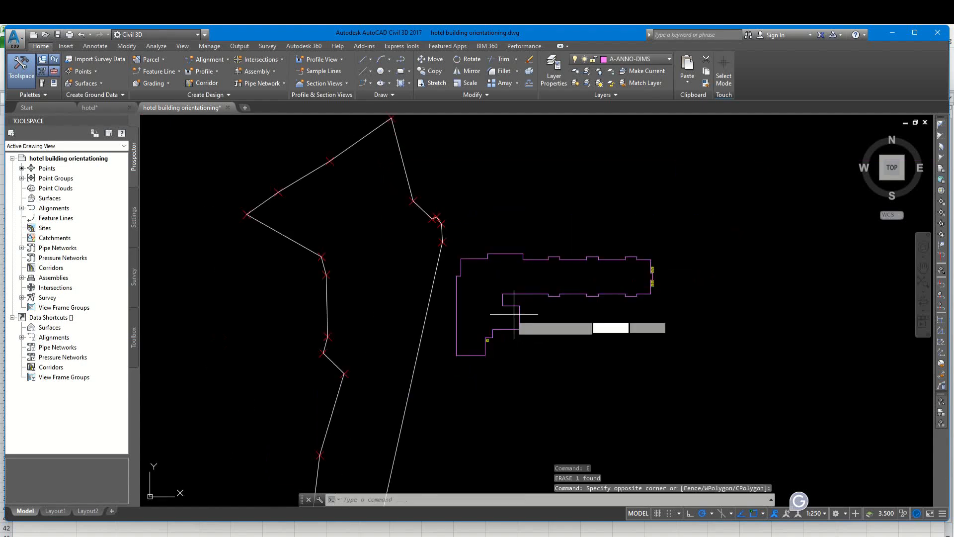
left_click(514, 315)
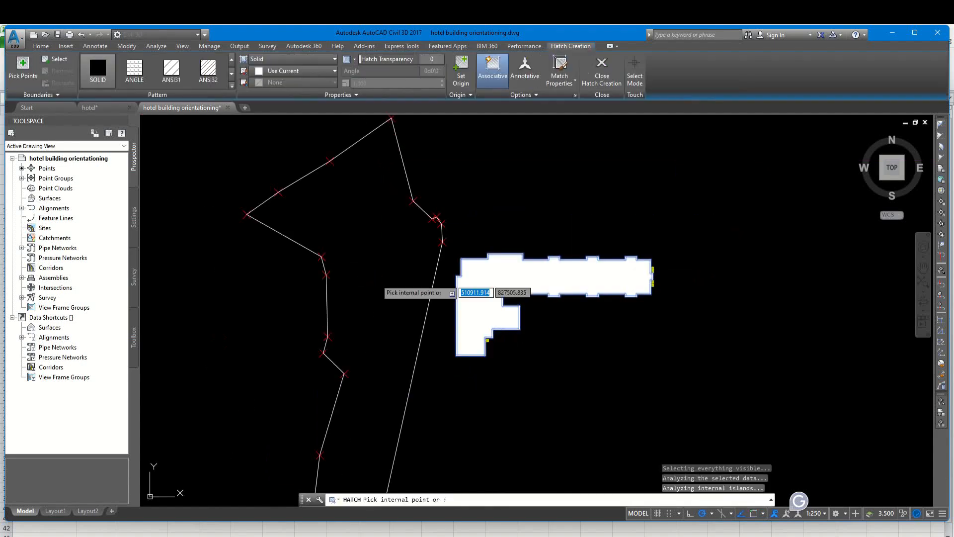
key("Escape")
left_click(518, 312)
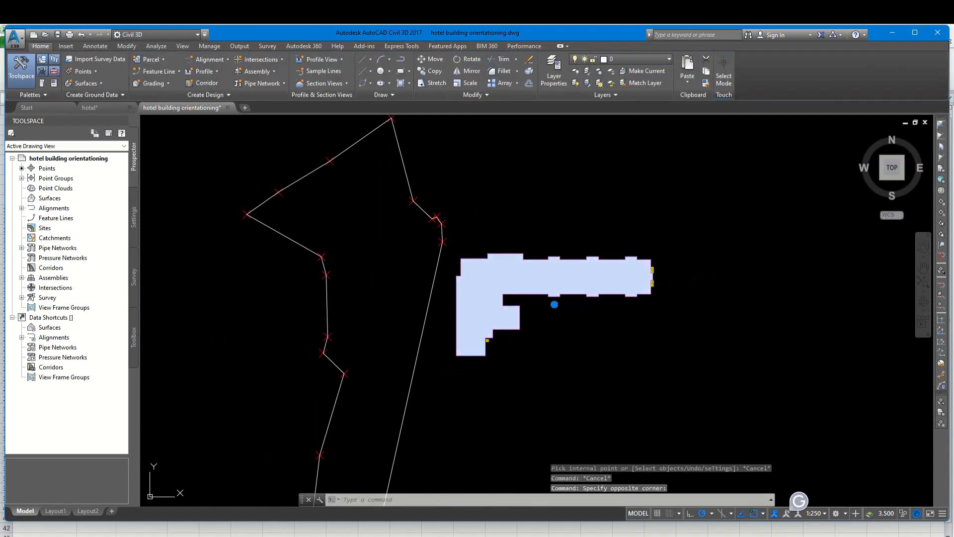
key("Delete")
Rotate the building outline by about 260°35'45" around a point on its long wing so the wing runs roughly parallel to the east boundary.
left_click(535, 342)
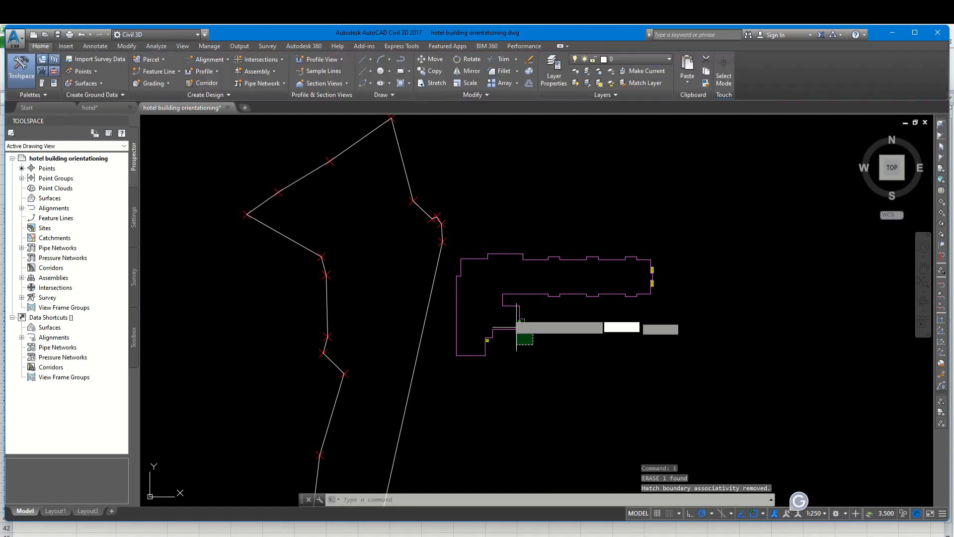
left_click(506, 309)
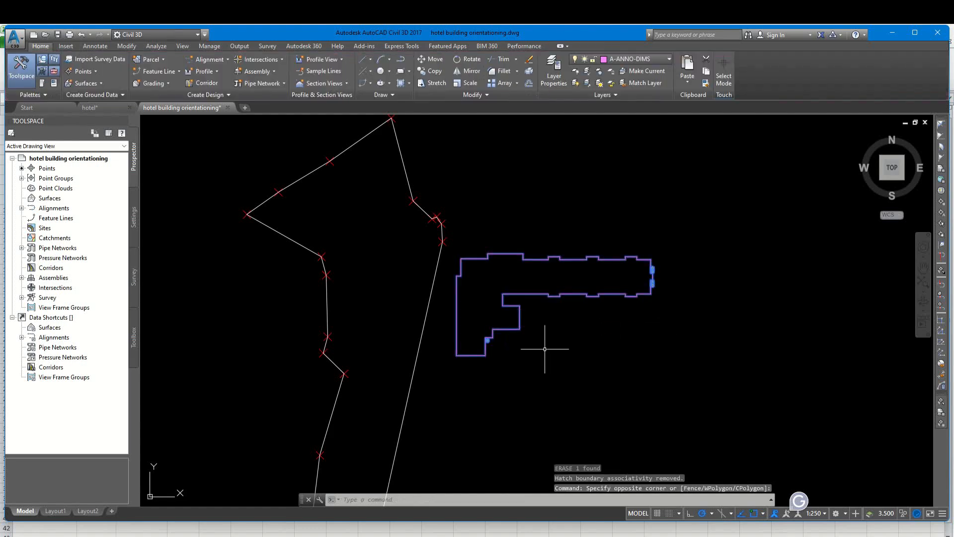
type("ro")
key("Return")
left_click(552, 293)
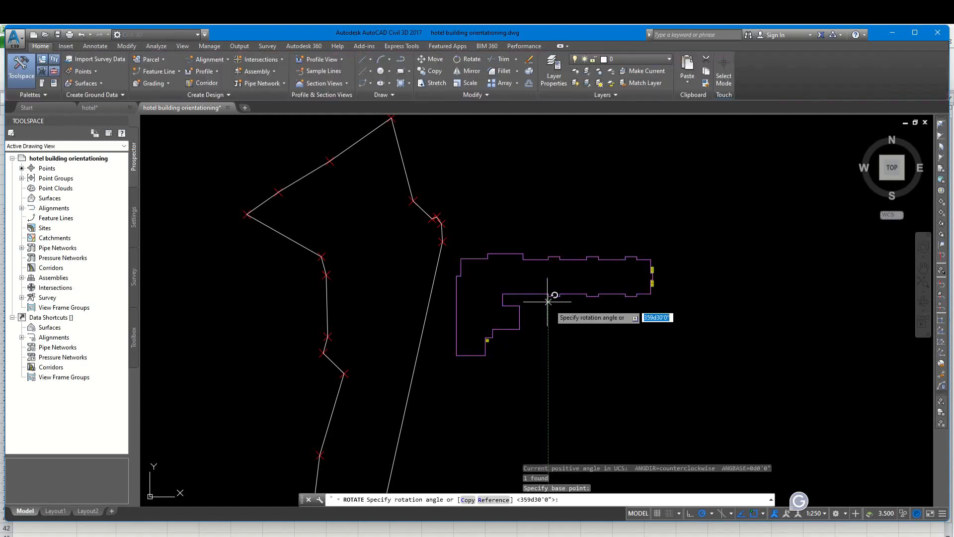
key("Return")
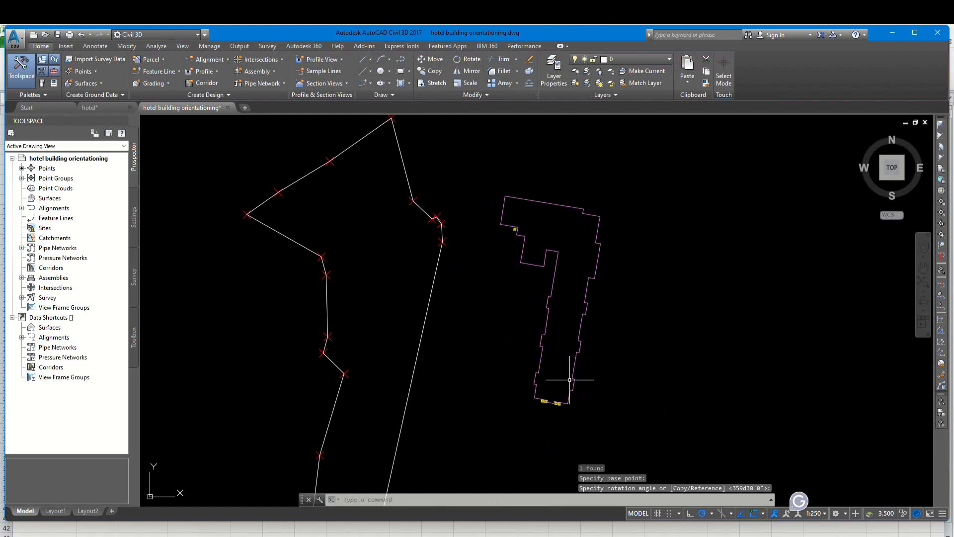
Move the rotated building outline inside the land boundary, with its long wing beside the east boundary line.
left_click(557, 363)
left_click(629, 368)
type("m")
key("Return")
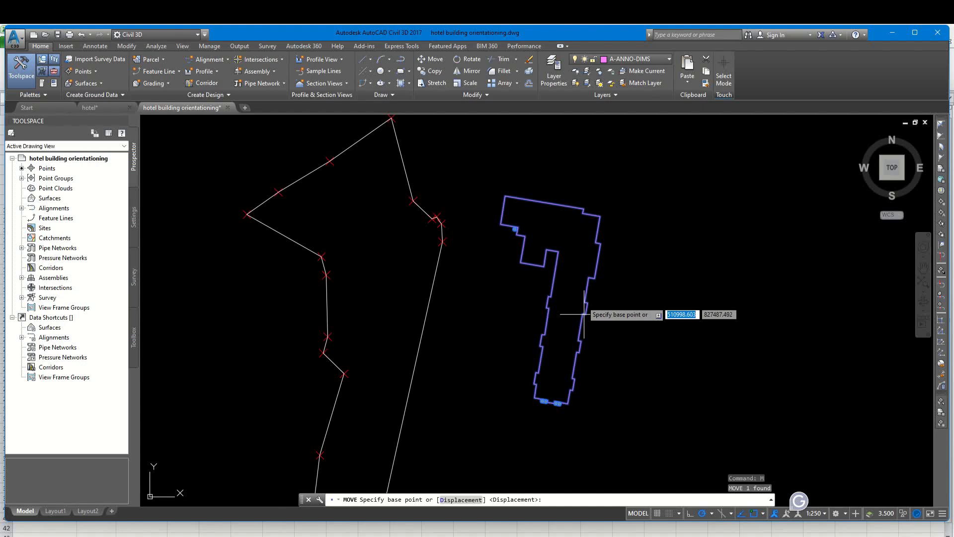
left_click(586, 302)
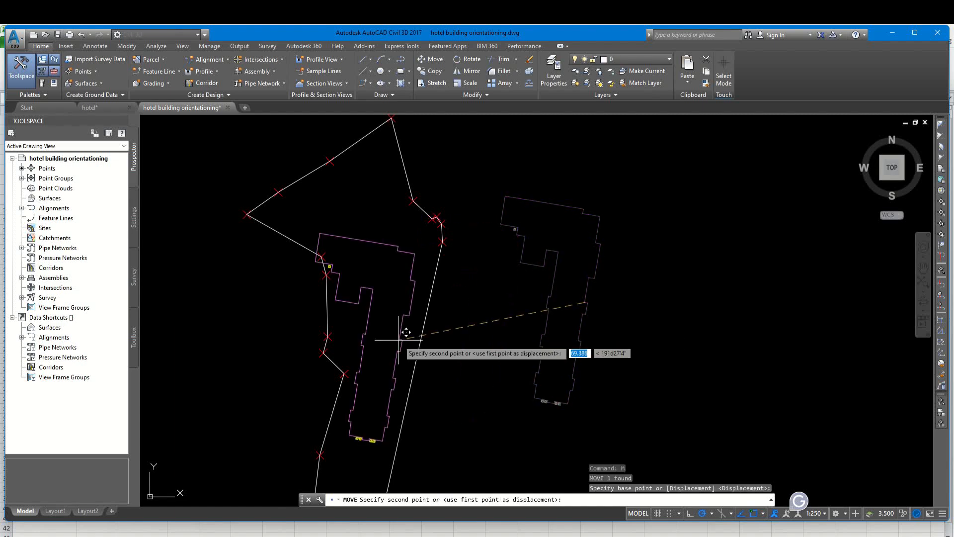
left_click(409, 310)
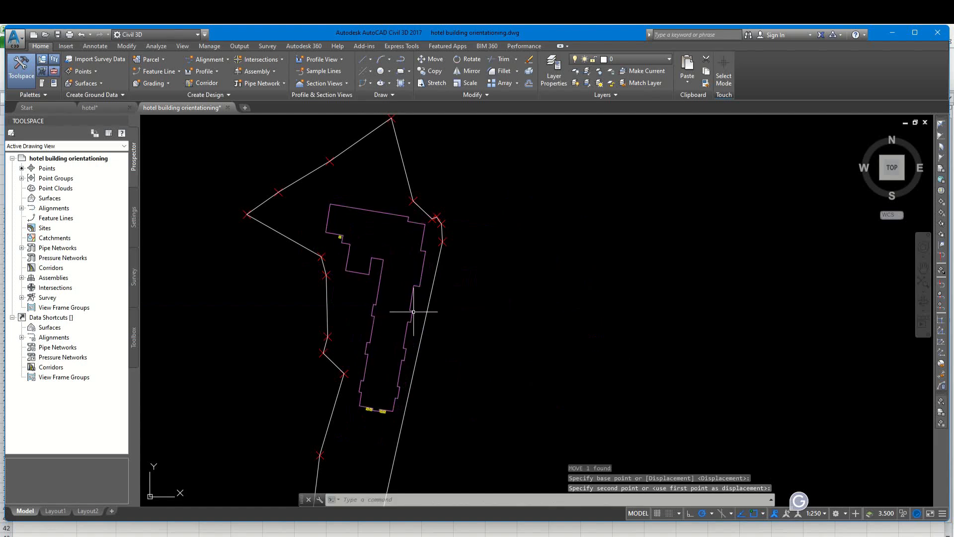
Shift the building outline slightly north within the land boundary.
left_click(411, 312)
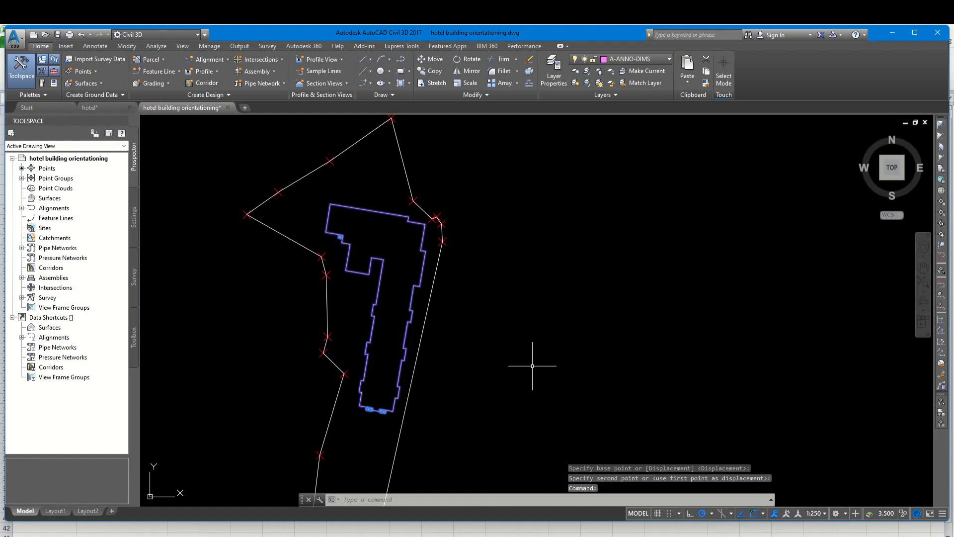
type("M")
key("Return")
left_click(569, 366)
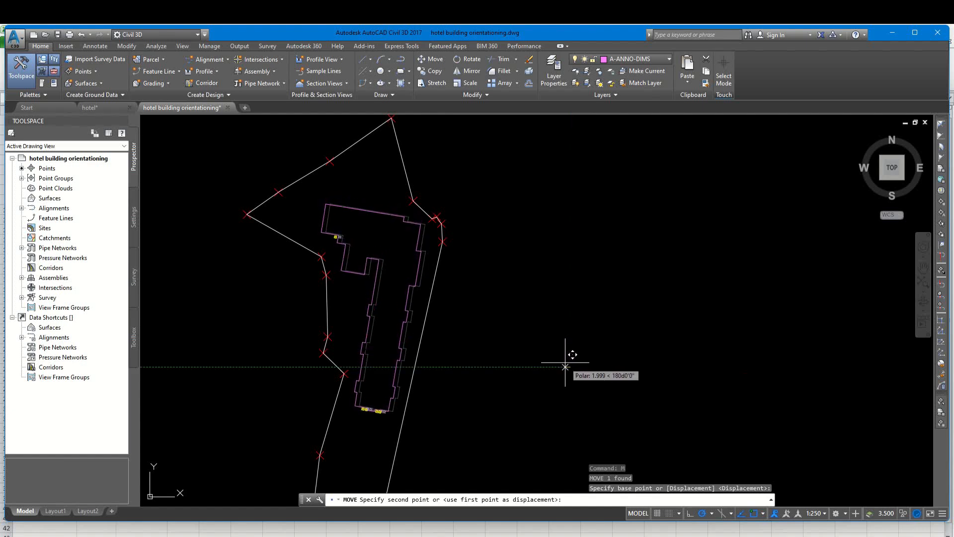
left_click(566, 362)
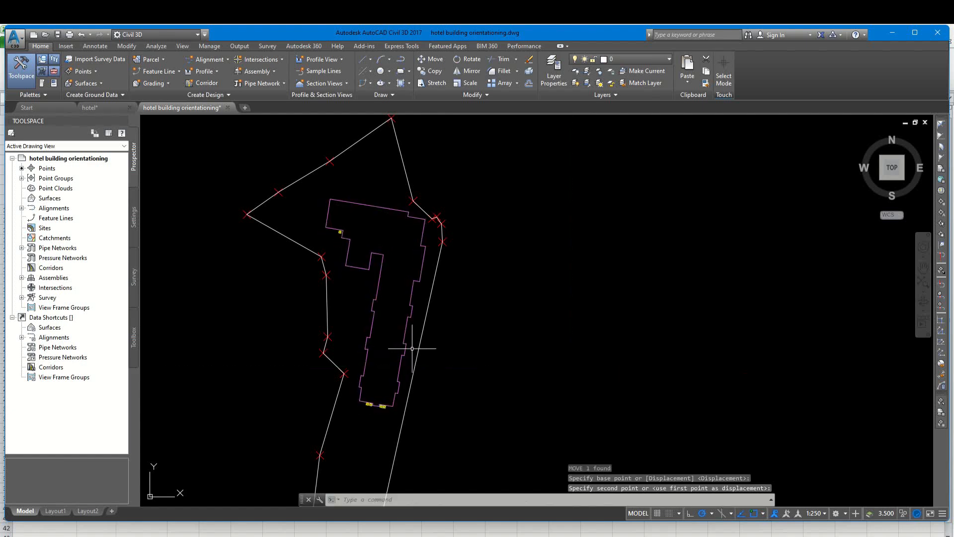
Add an aligned dimension from the building's northeast corner to the sloping boundary line beside it.
left_click(406, 349)
scroll(417, 260, "up", 4)
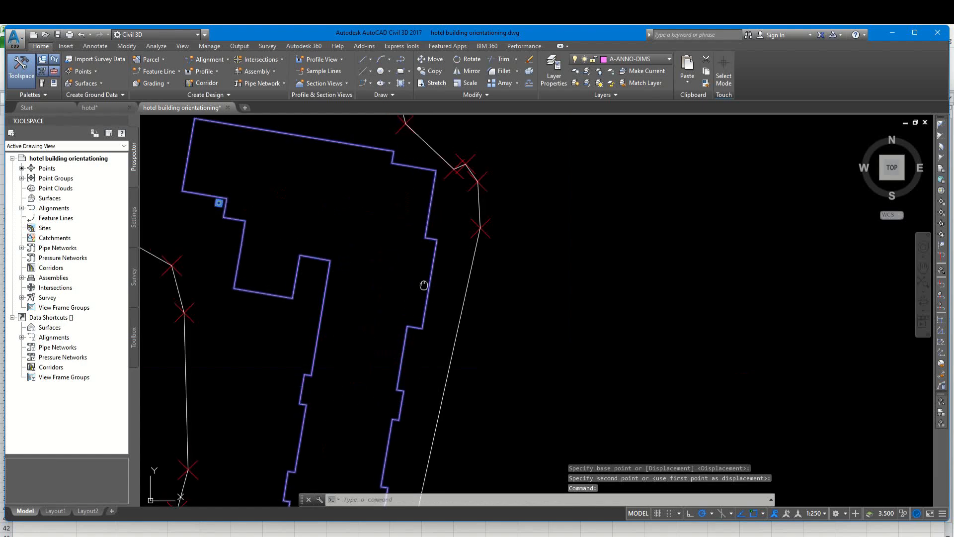
key("Escape")
type("dal")
key("Return")
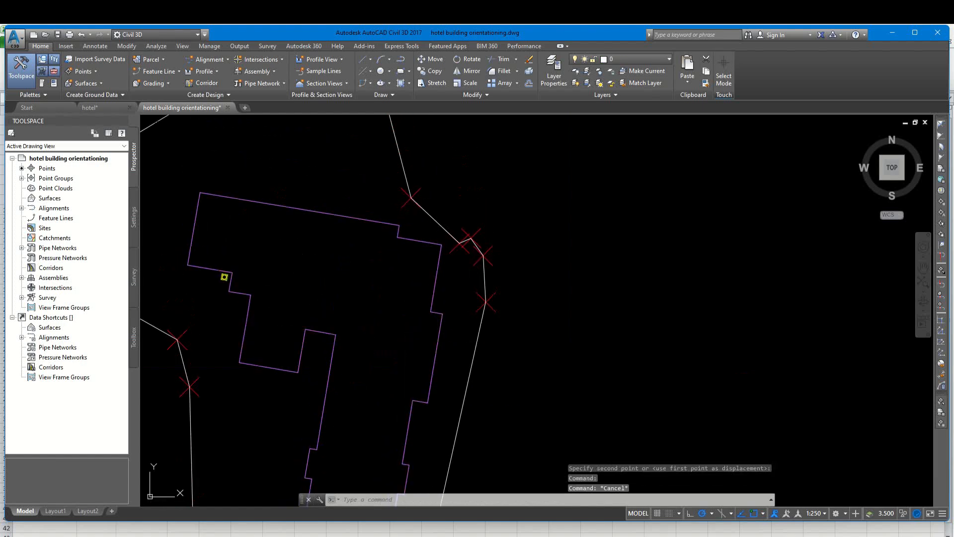
scroll(450, 246, "up", 4)
left_click(426, 241)
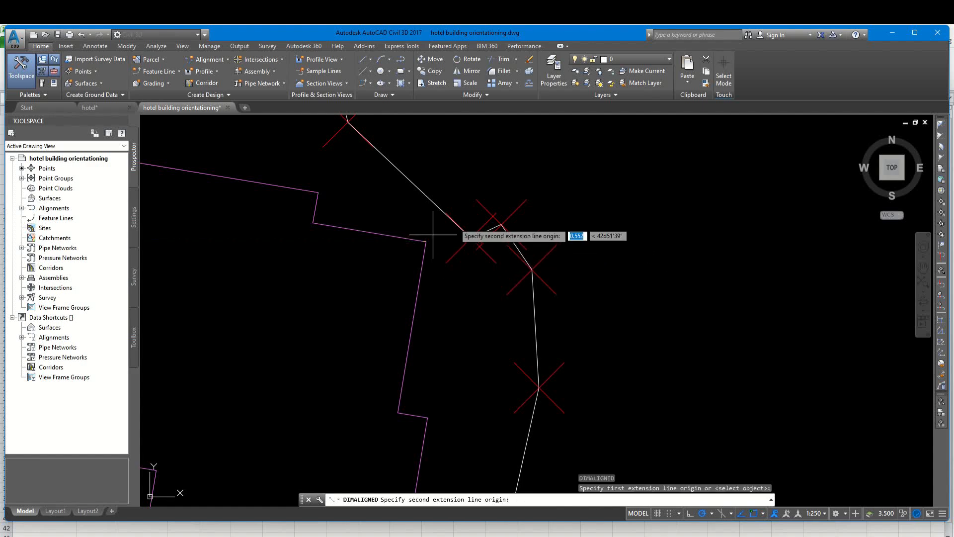
scroll(440, 216, "up", 4)
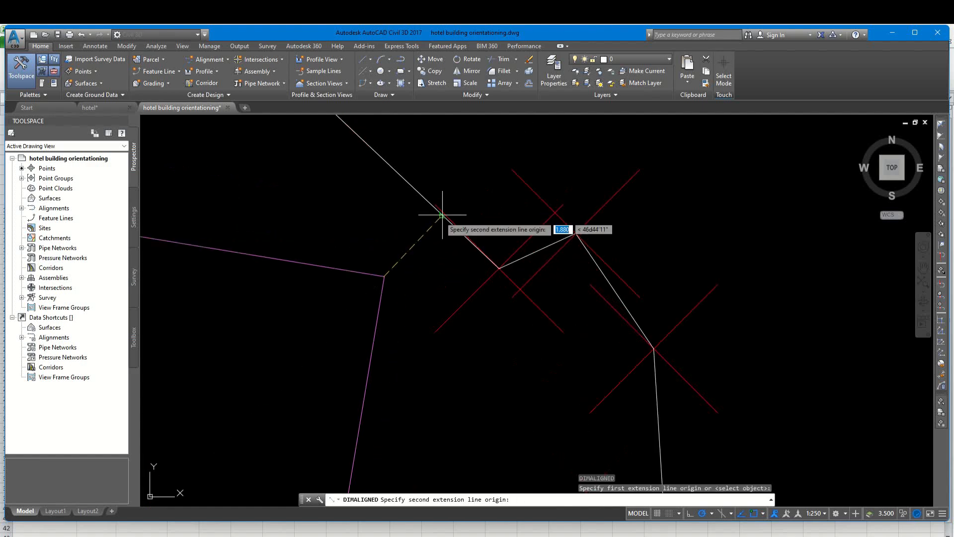
left_click(441, 216)
left_click(414, 242)
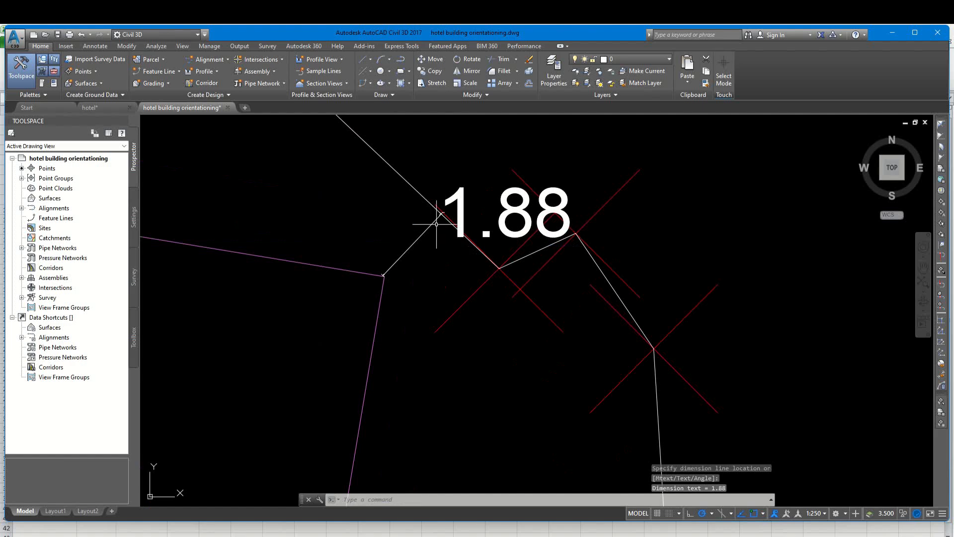
Add an aligned dimension from the building's southeast corner to the east boundary line.
scroll(435, 224, "down", 3)
scroll(436, 231, "up", 4)
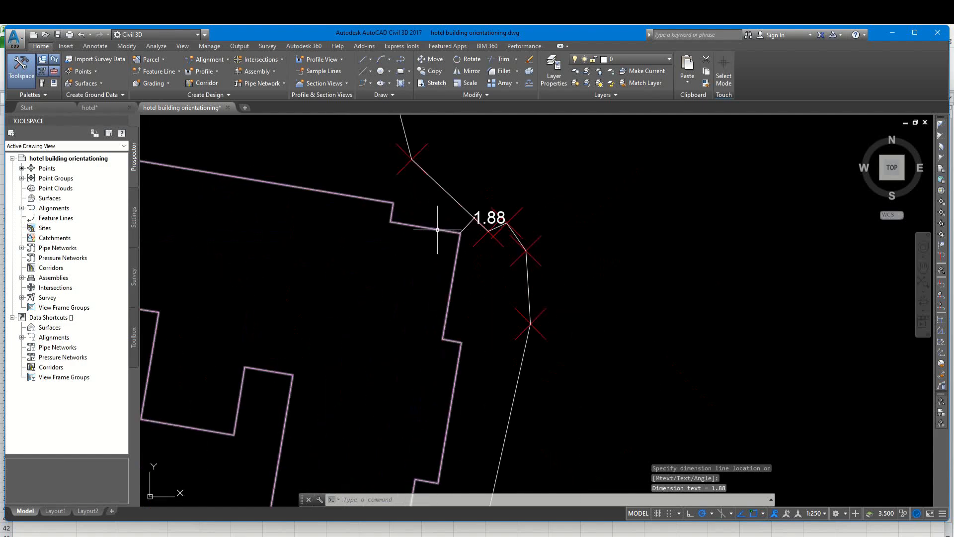
scroll(438, 229, "down", 5)
scroll(437, 348, "up", 4)
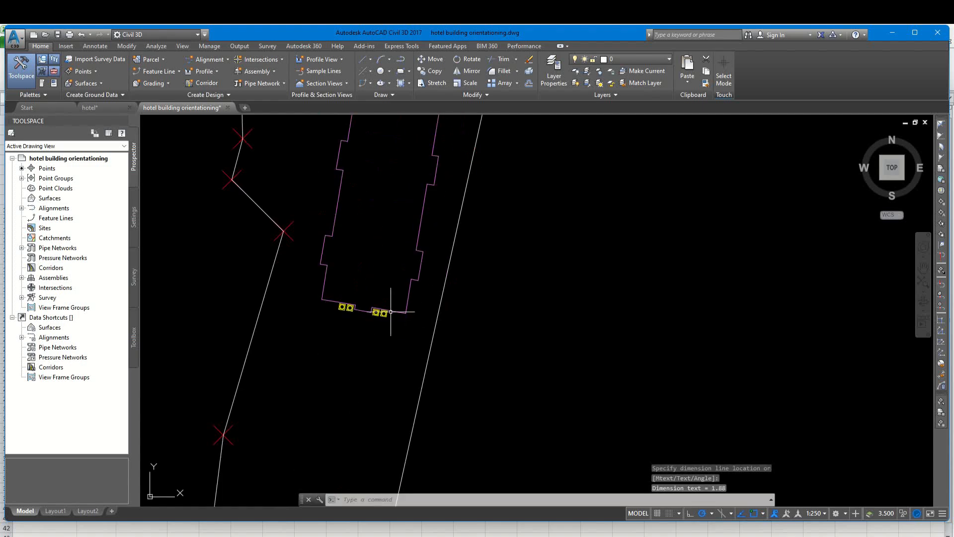
key("Return")
left_click(405, 314)
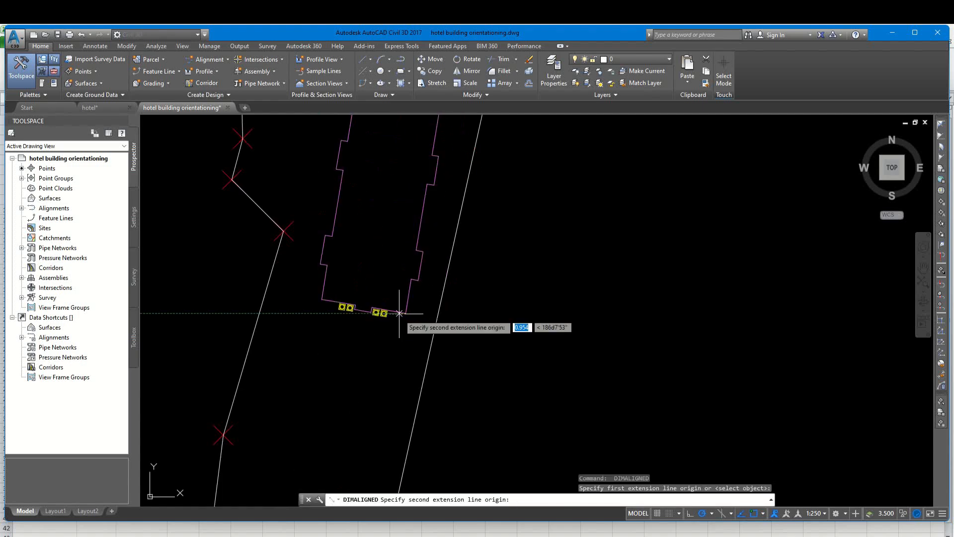
left_click(436, 316)
scroll(420, 311, "up", 6)
left_click(420, 308)
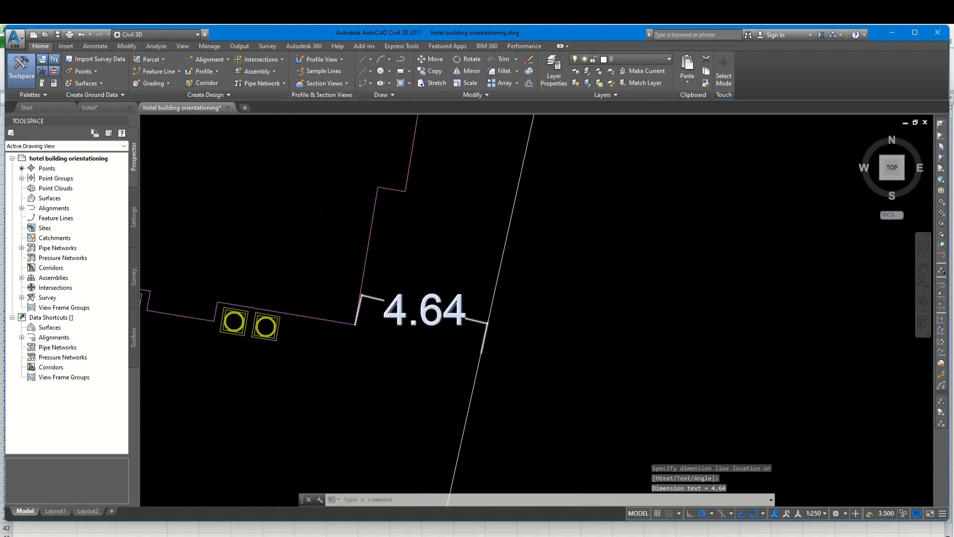
Add an aligned dimension from the west wall near the building's south end to the west boundary, close to its projecting corner.
scroll(368, 285, "down", 5)
middle_click_drag(340, 284, 403, 330)
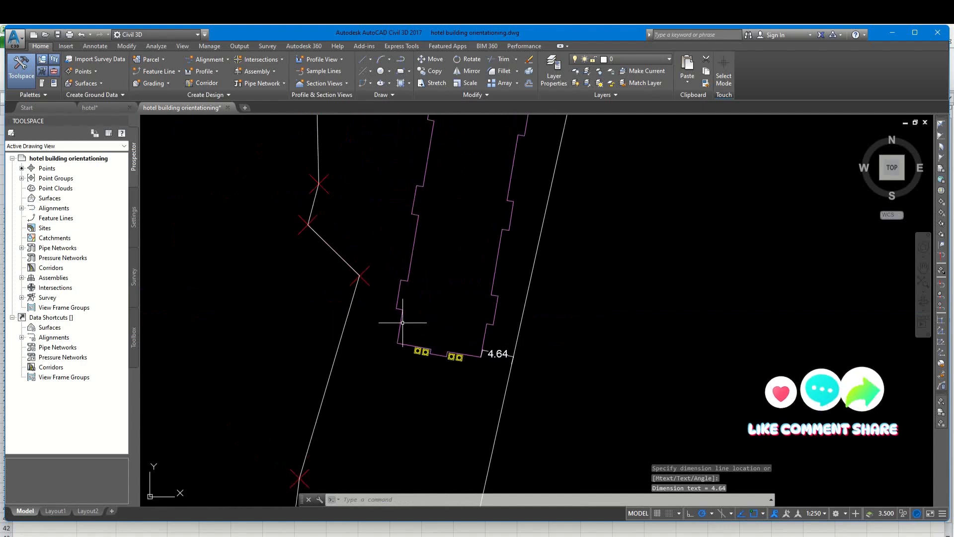
key("Return")
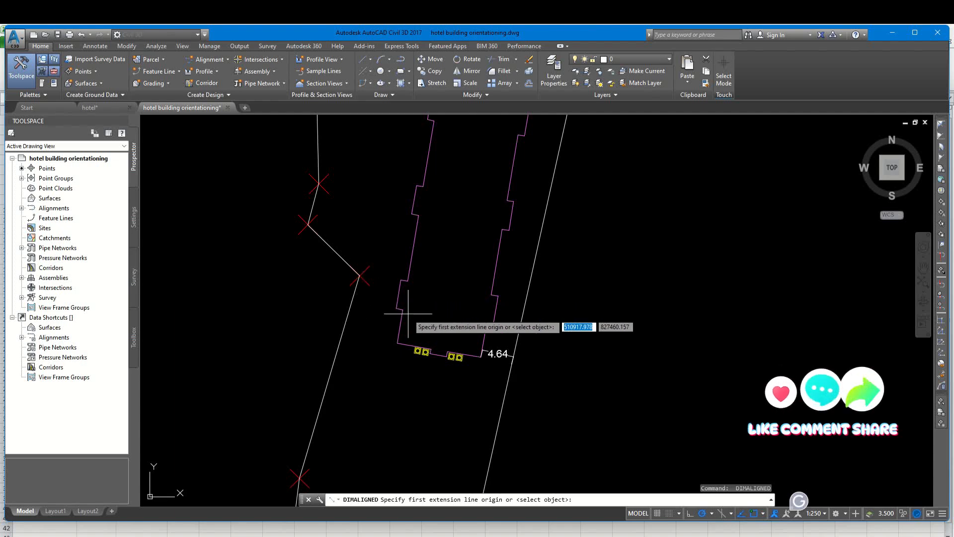
left_click(398, 295)
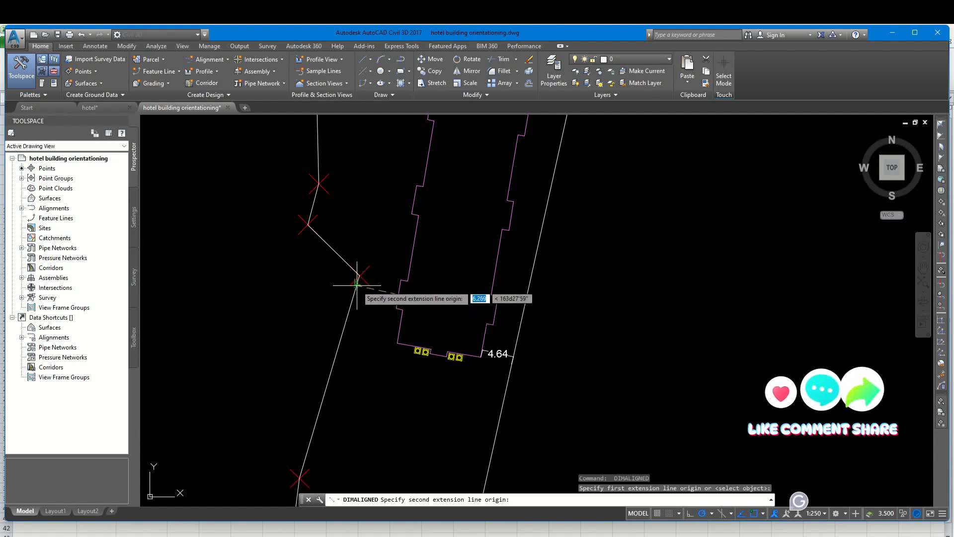
left_click(359, 275)
scroll(391, 292, "up", 4)
left_click(391, 292)
scroll(387, 304, "down", 2)
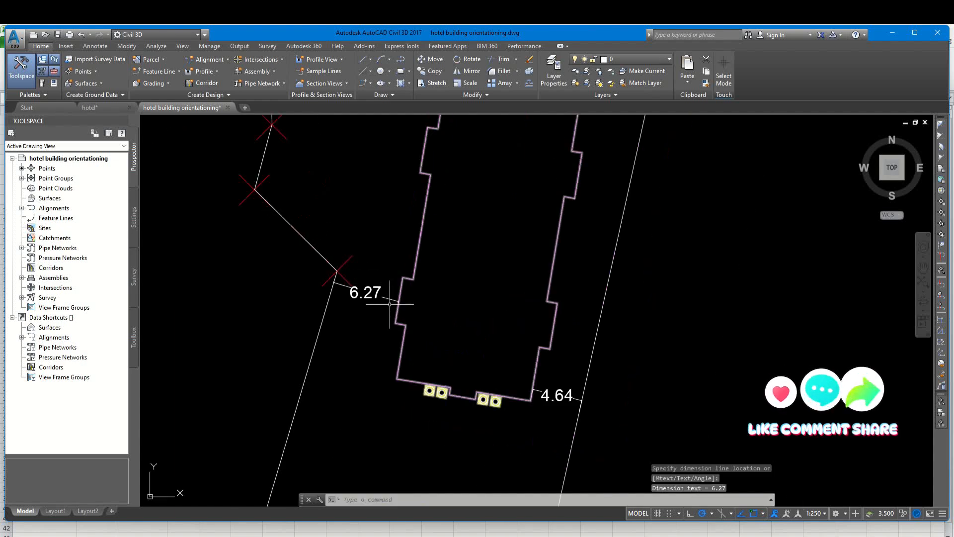
Move the building outline slightly east, closer to the east boundary line.
type("m")
key("Return")
left_click(452, 316)
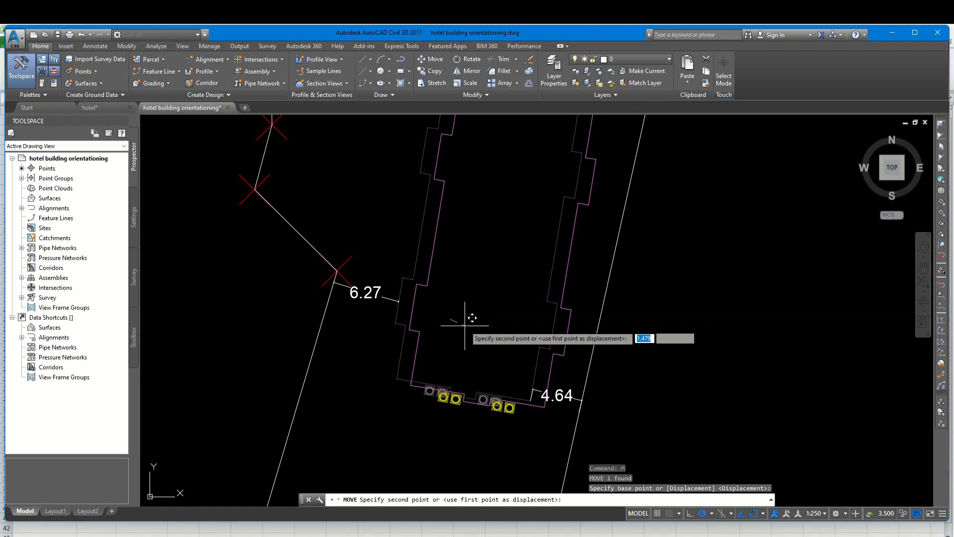
left_click(464, 328)
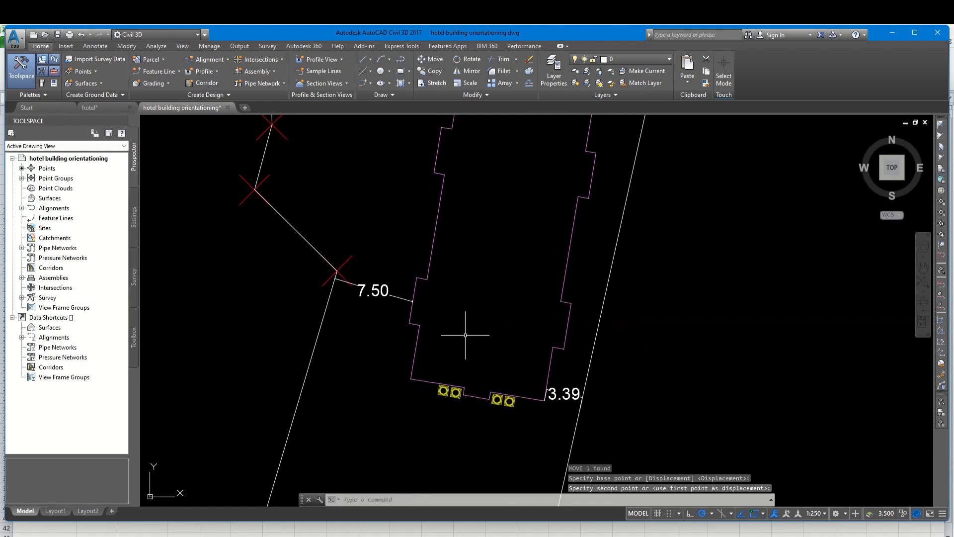
Rotate the building outline by 1° around a point in its long wing, and examine its clearance dimensions to the boundary.
scroll(465, 335, "down", 5)
left_click(448, 277)
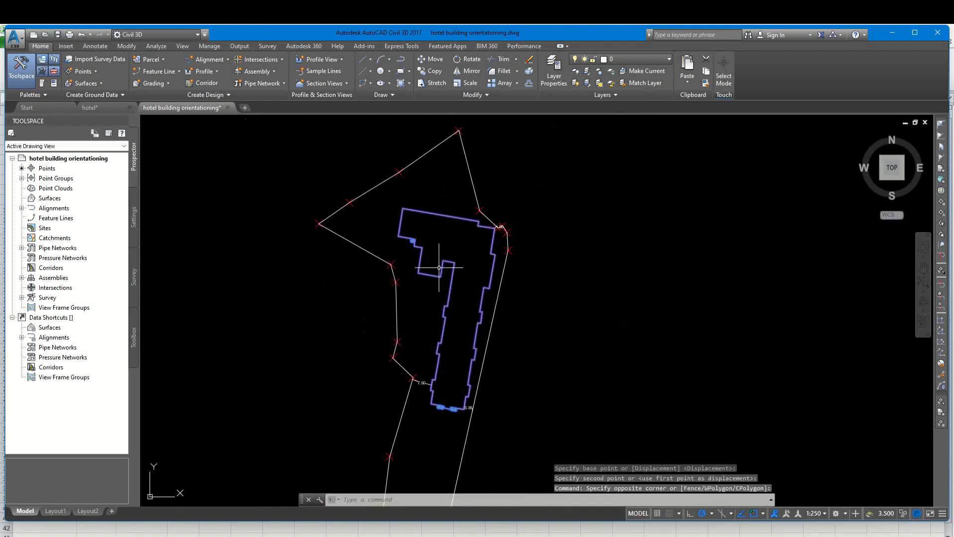
type("ro")
key("Return")
left_click(472, 293)
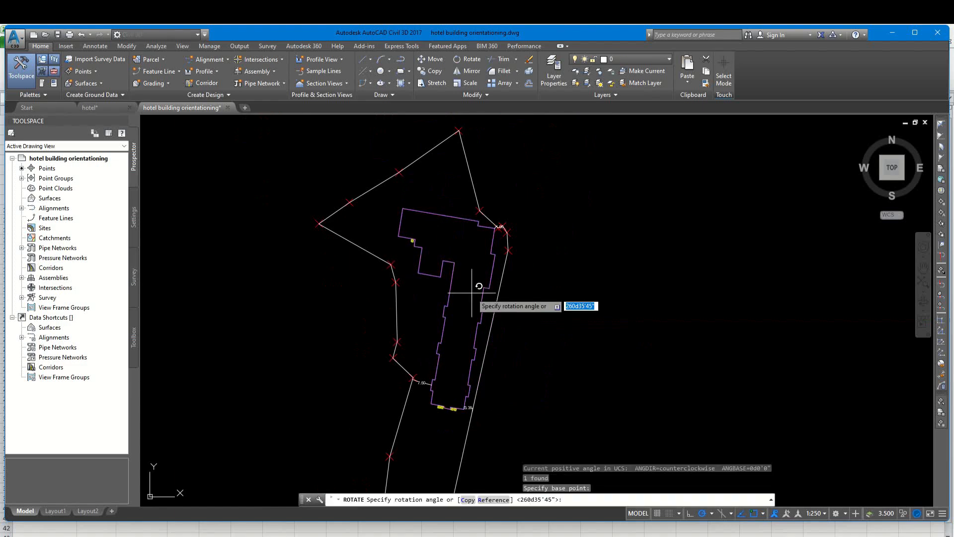
key("Return")
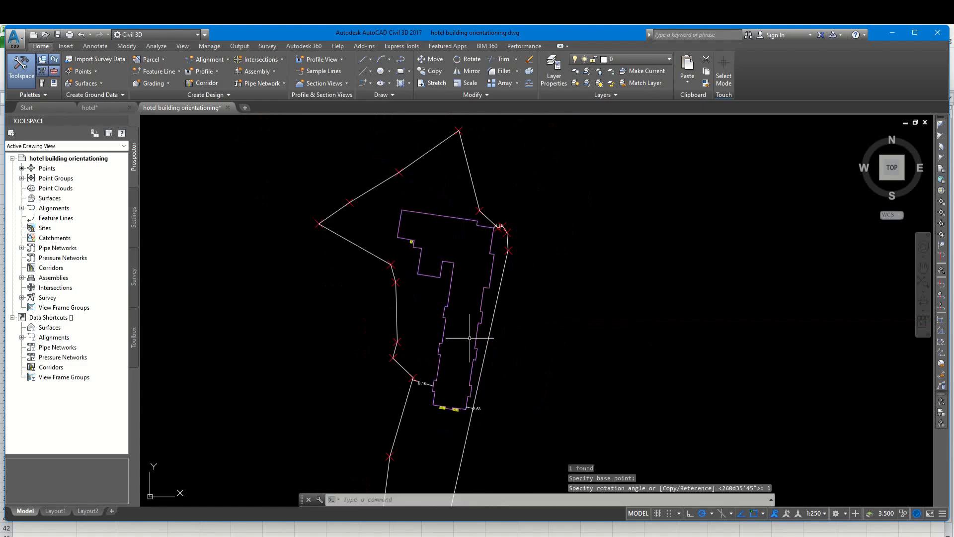
scroll(469, 337, "up", 3)
scroll(473, 273, "down", 3)
scroll(476, 235, "up", 6)
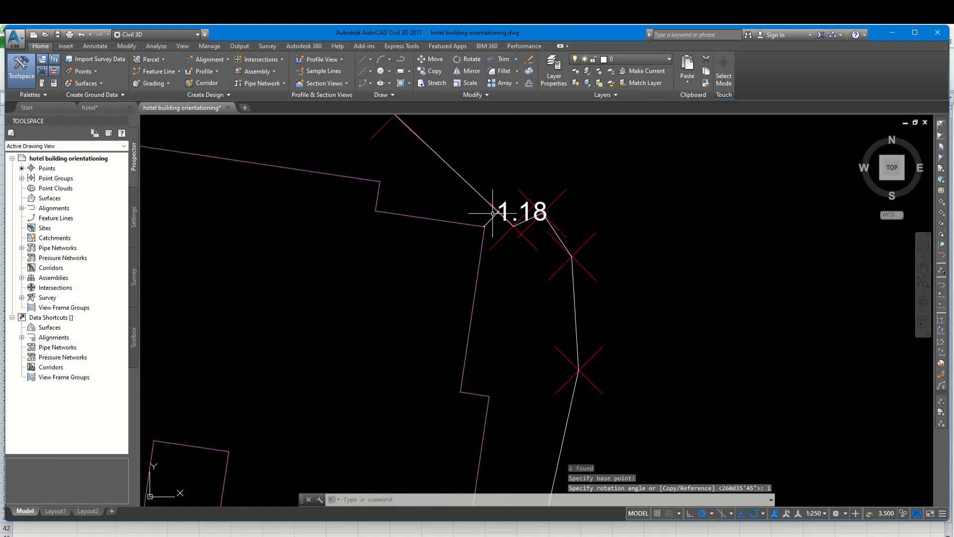
scroll(493, 213, "down", 4)
scroll(485, 298, "up", 5)
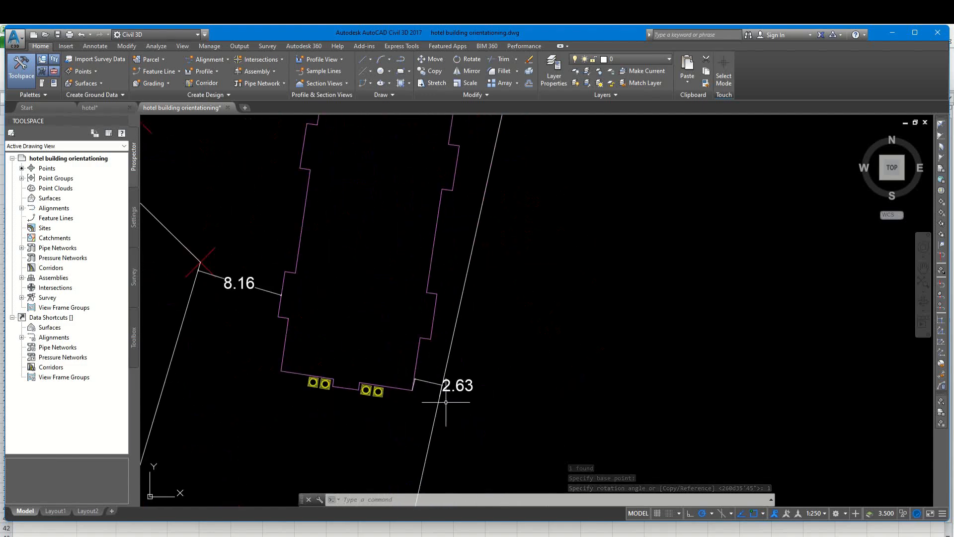
left_click(398, 364)
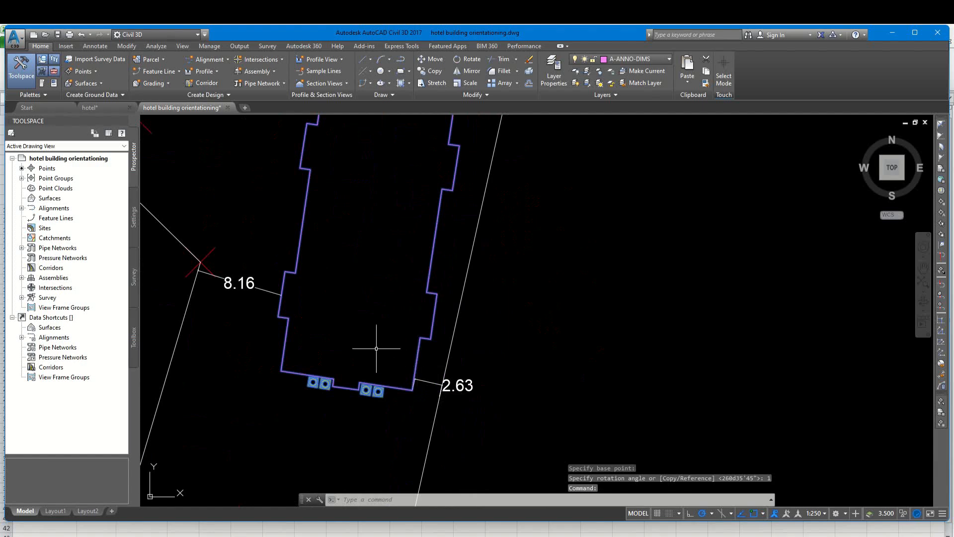
type("ro")
key("Return")
left_click(361, 325)
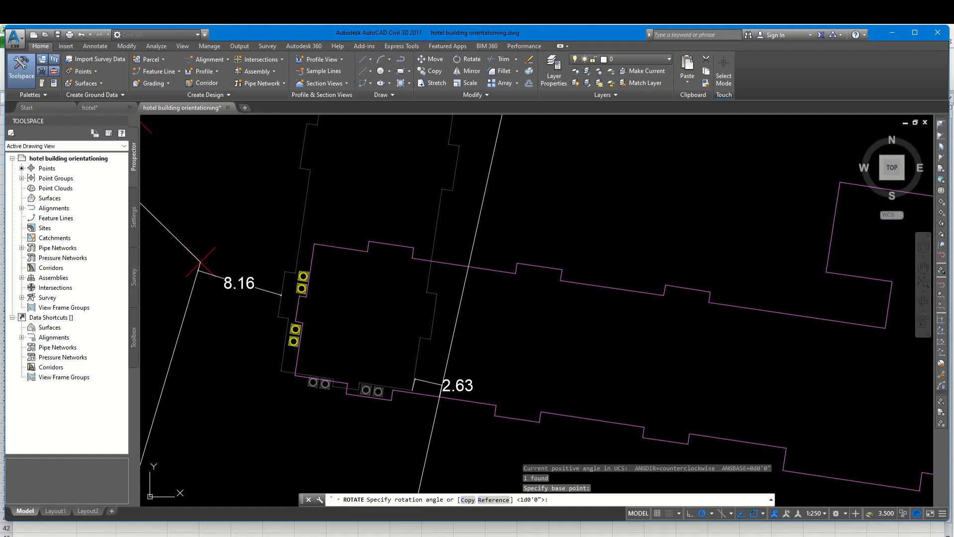
key("Escape")
Rotate the building outline by 0.5° around a point near the south end of its long wing, and check its northeast clearance.
left_click(397, 332)
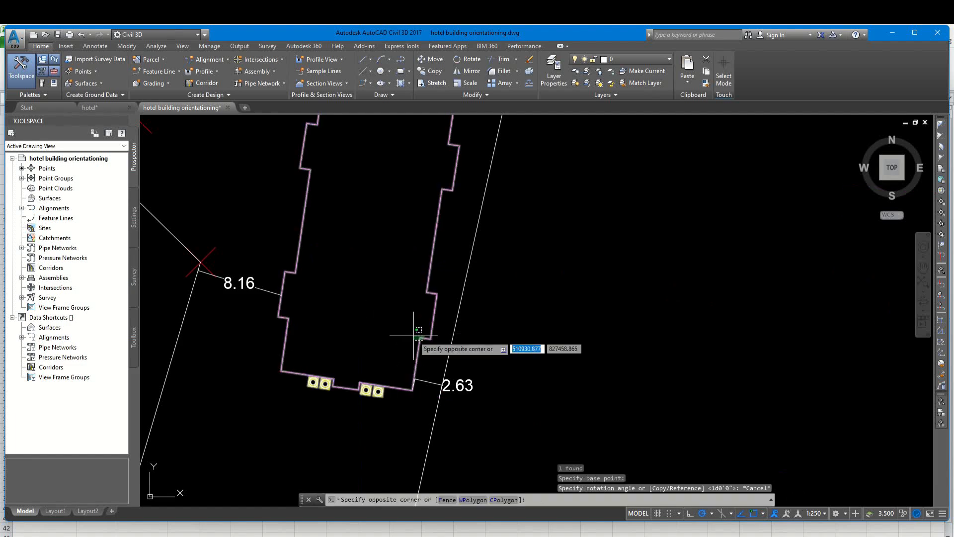
type("ro")
key("Return")
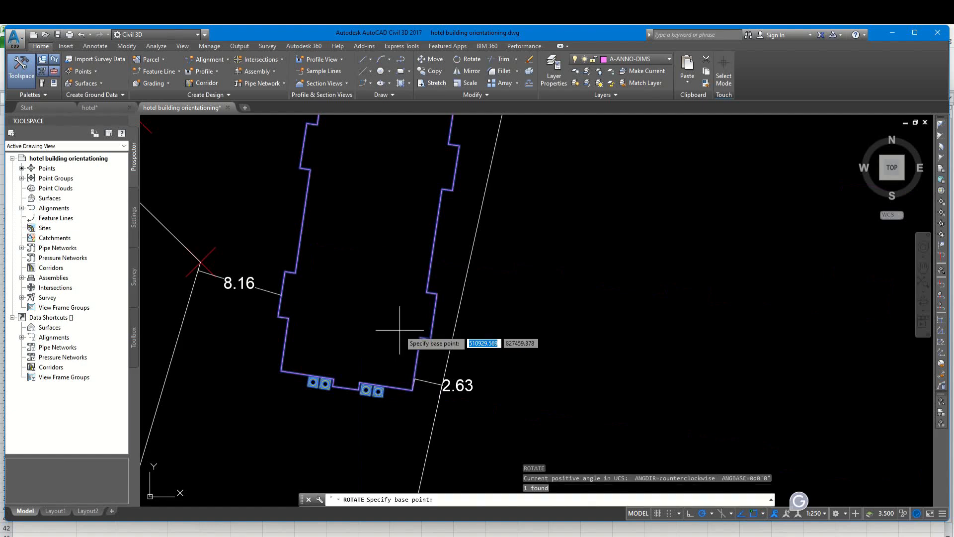
left_click(404, 326)
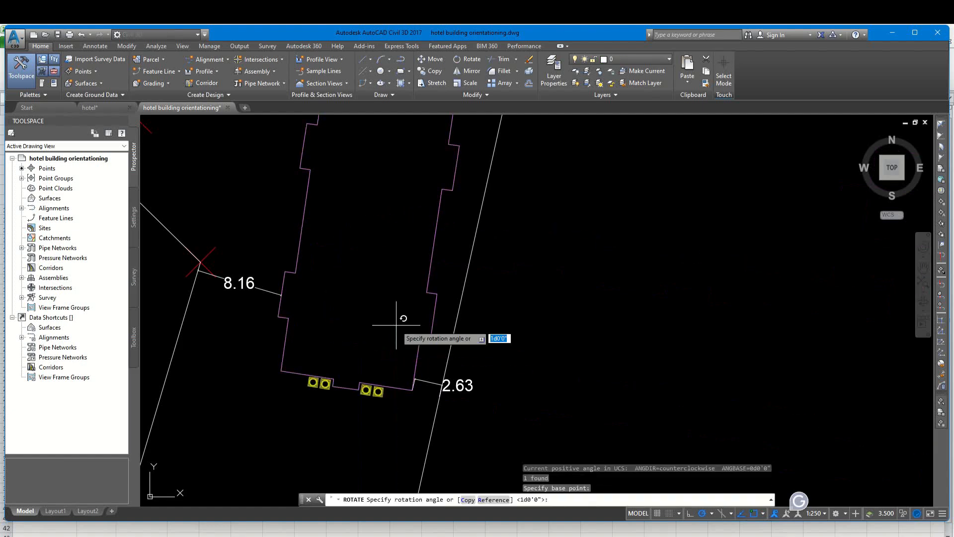
type(".5")
key("Return")
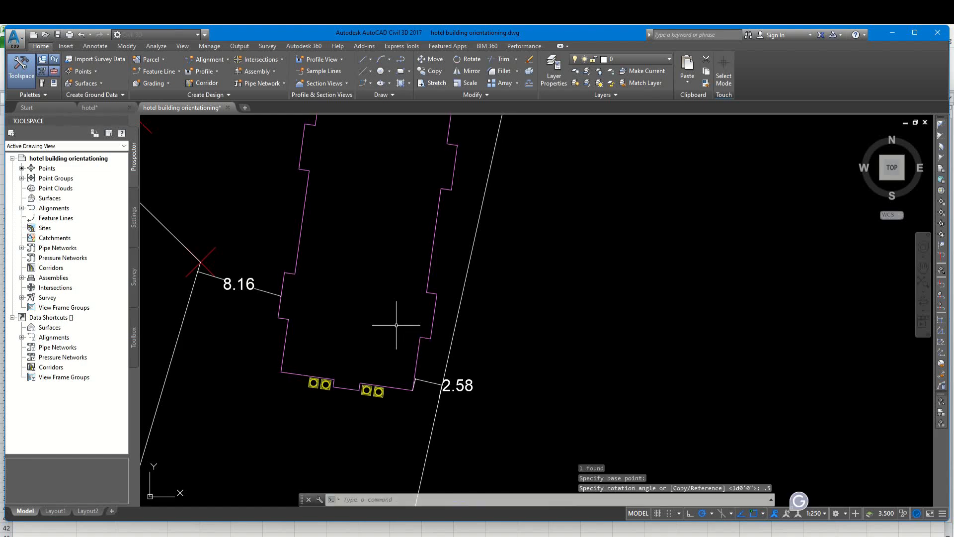
scroll(446, 354, "down", 7)
scroll(451, 259, "up", 11)
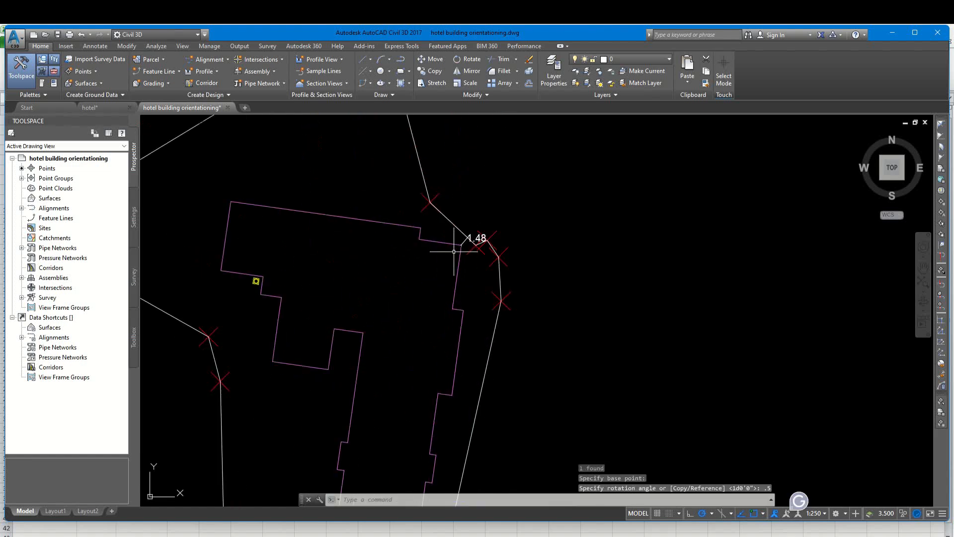
Rotate the building outline by 0.5° around its southeast corner, and check the clearances at its south end.
scroll(455, 245, "down", 6)
left_click(416, 289)
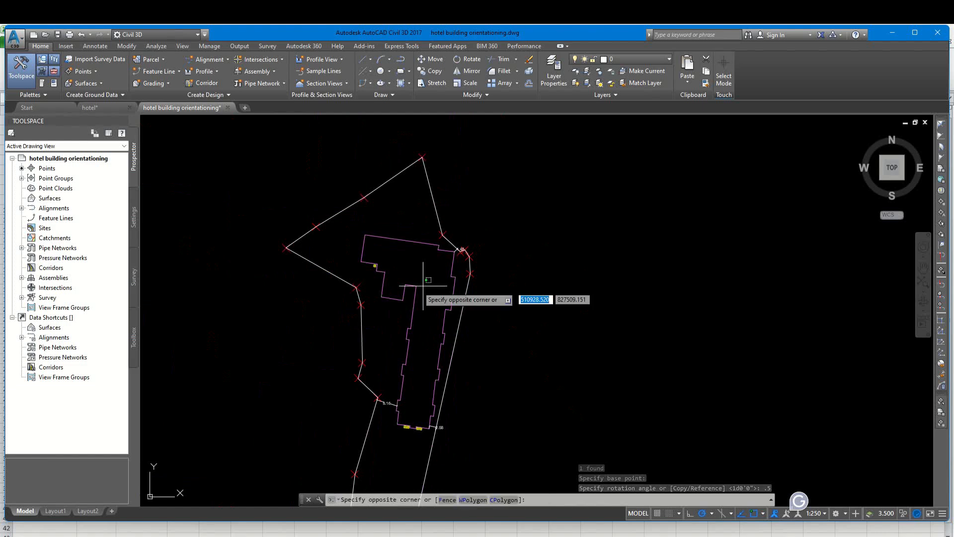
left_click(425, 296)
scroll(453, 443, "up", 4)
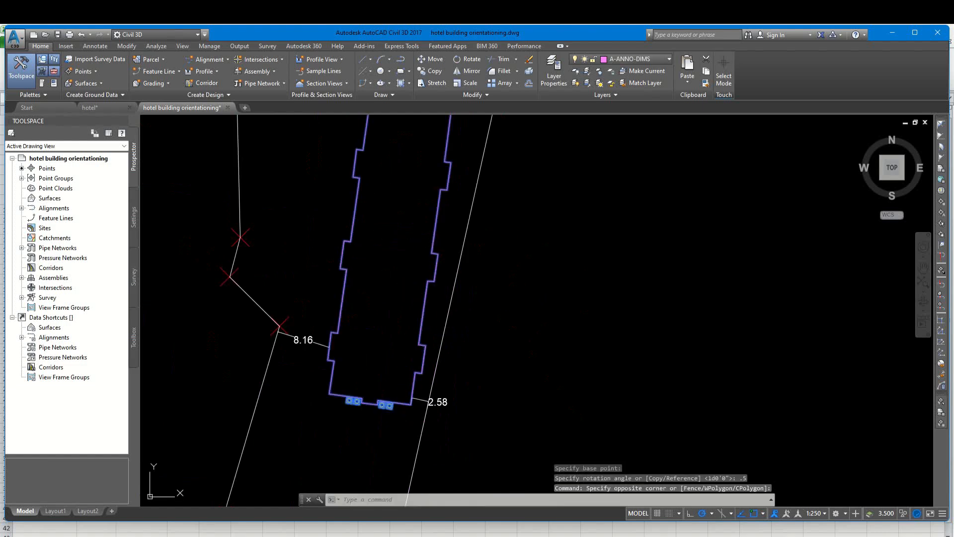
key("Return")
left_click(412, 406)
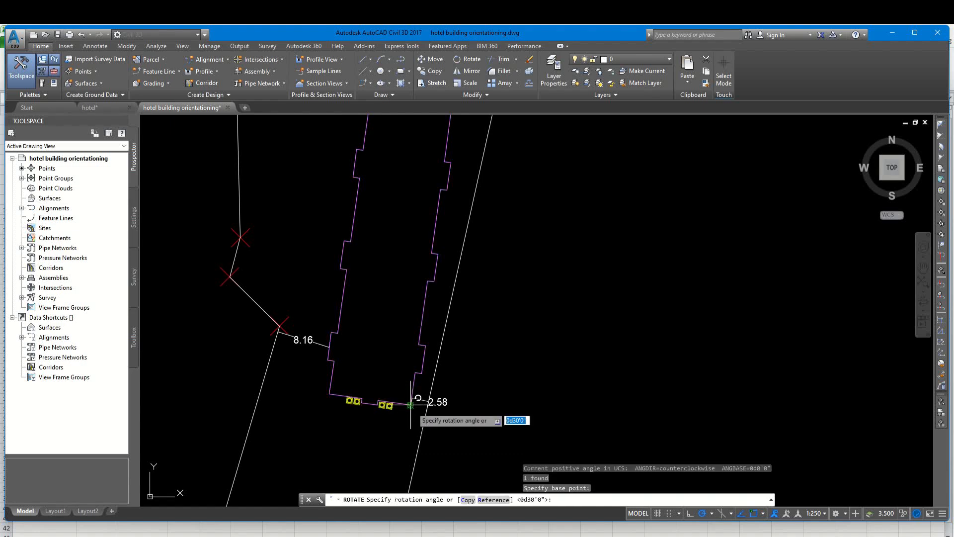
scroll(335, 370, "up", 2)
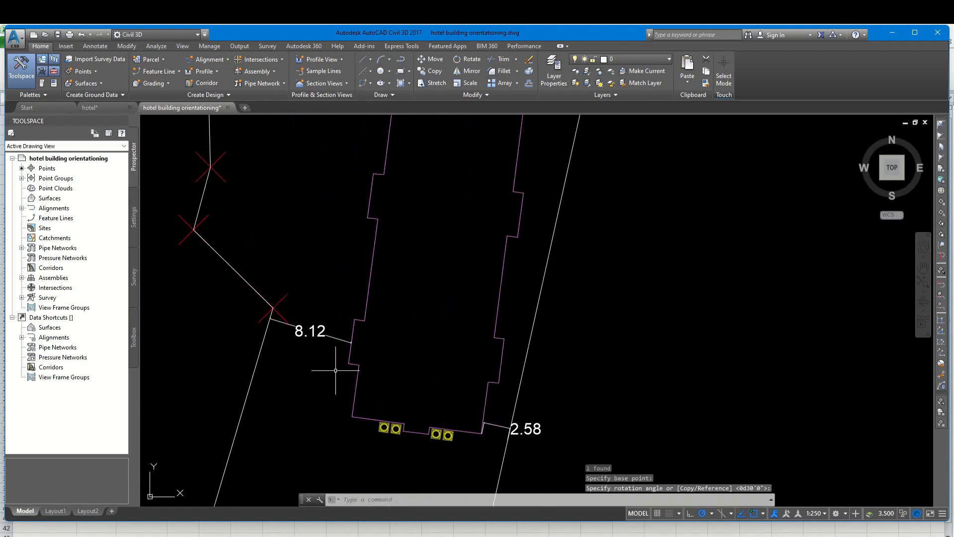
scroll(305, 334, "down", 4)
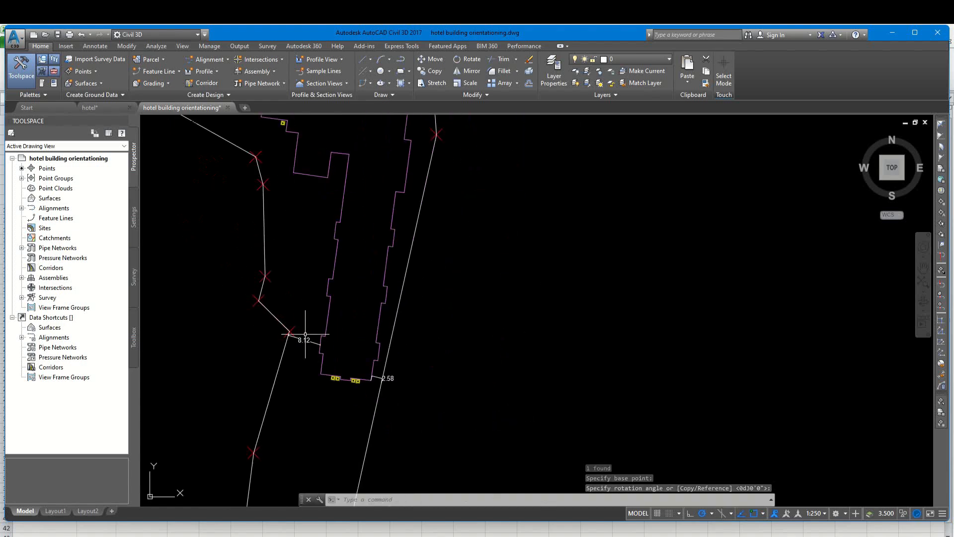
Switch to the hotel drawing and examine the block plan's clearances between Proposed Building Block 'A', the access road and the boundary.
left_click(98, 108)
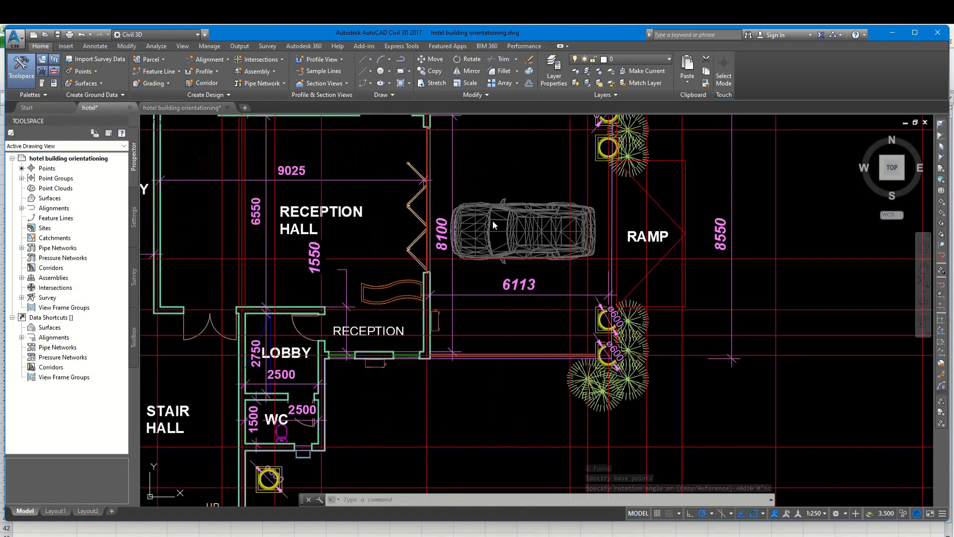
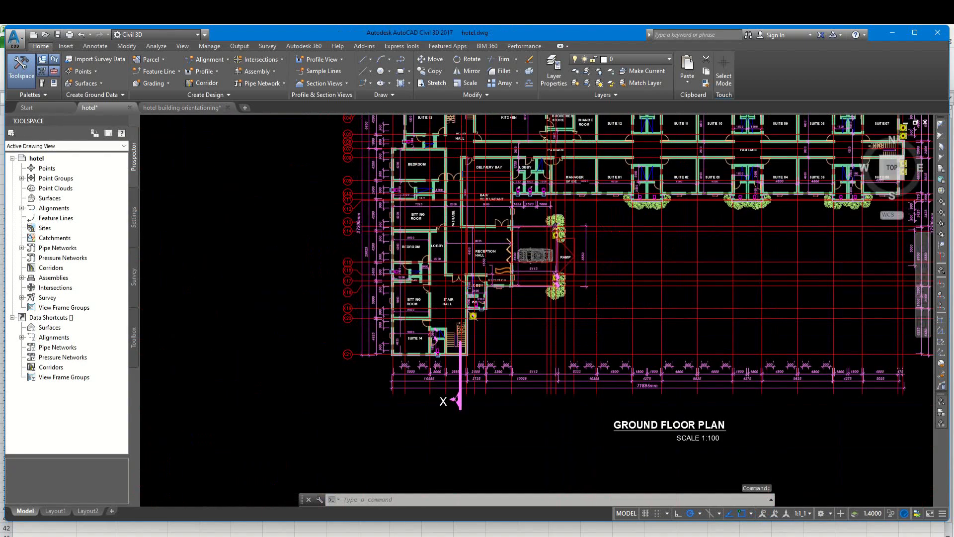
scroll(615, 350, "down", 10)
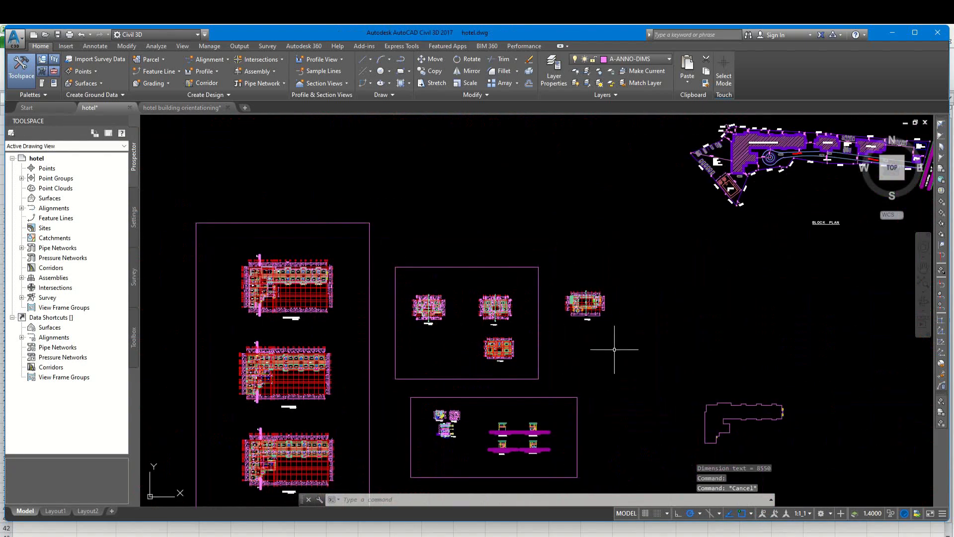
scroll(736, 241, "up", 1)
middle_click_drag(735, 242, 408, 316)
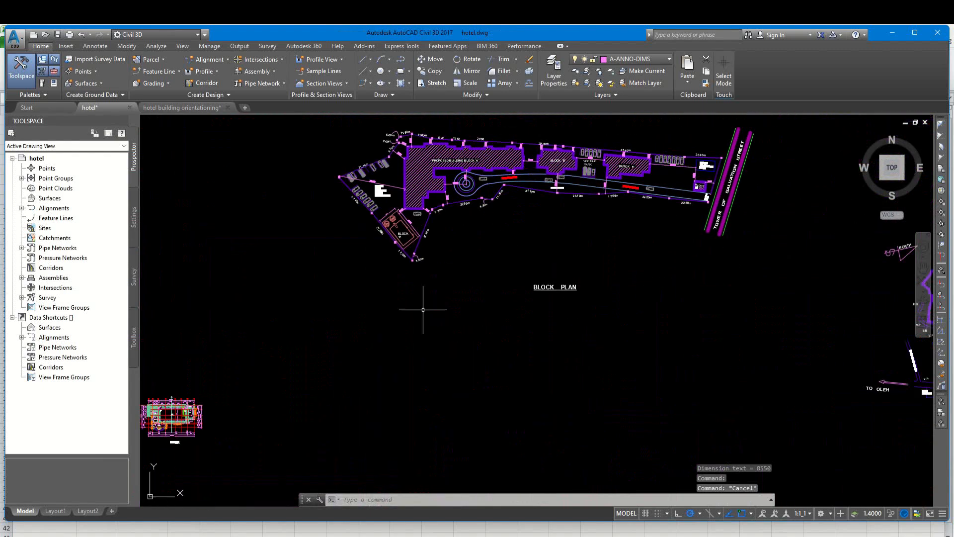
scroll(494, 159, "up", 4)
scroll(406, 249, "down", 5)
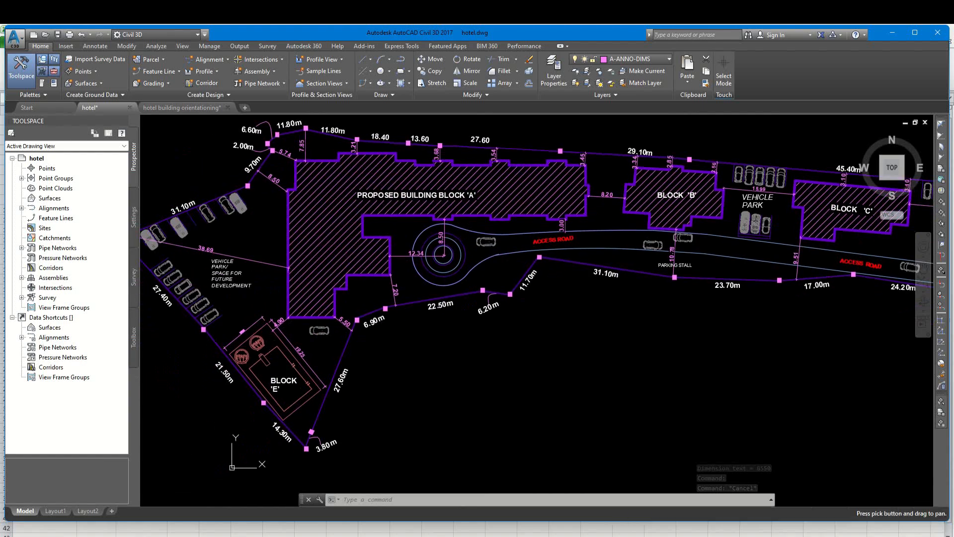
scroll(358, 323, "up", 4)
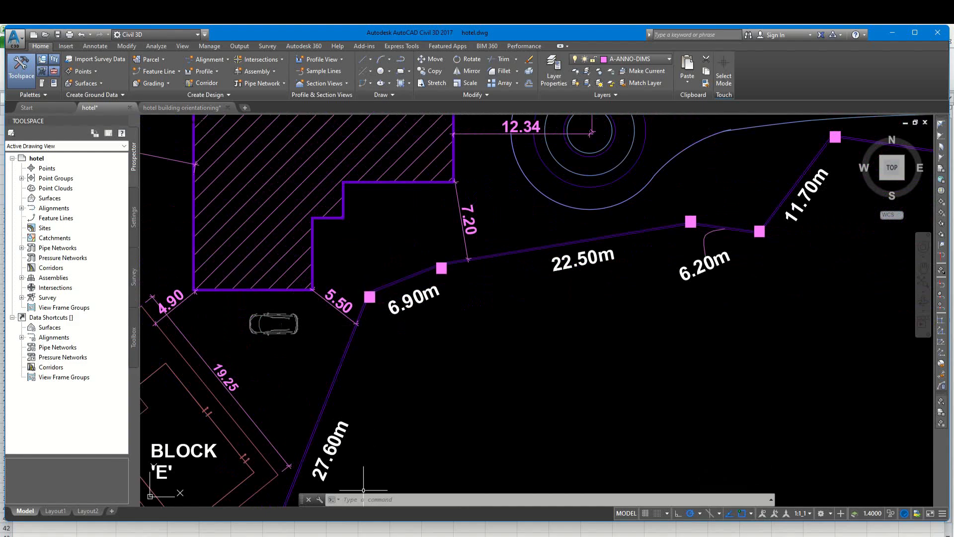
scroll(485, 330, "down", 3)
scroll(520, 255, "up", 1)
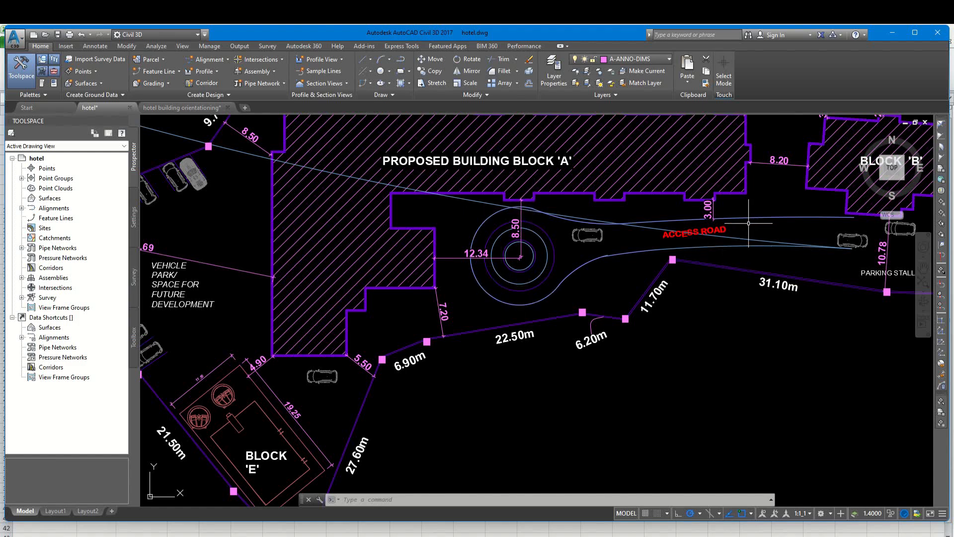
scroll(696, 199, "up", 2)
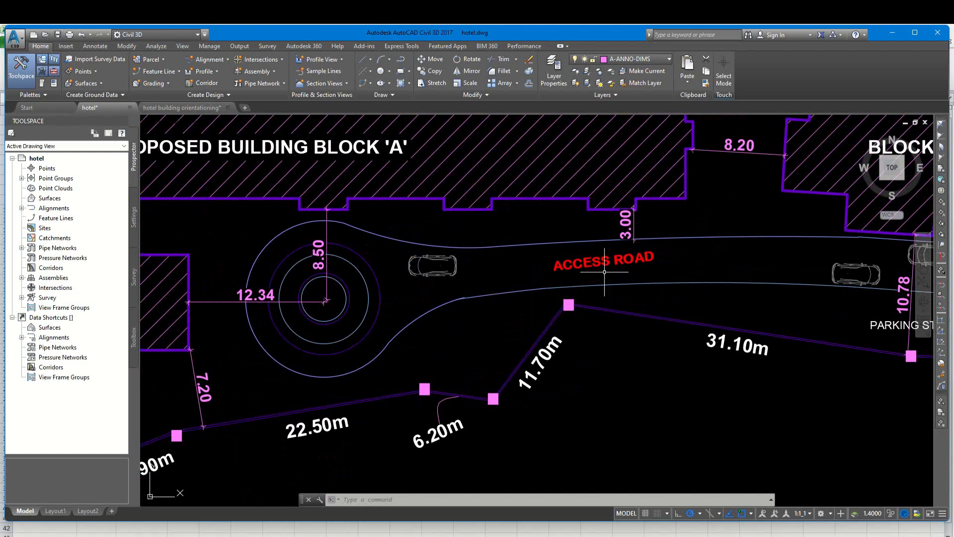
Measure from the corner of Block 'A' above the access road to the 31.10m boundary line with an aligned dimension, without placing it.
type("dal")
key("Return")
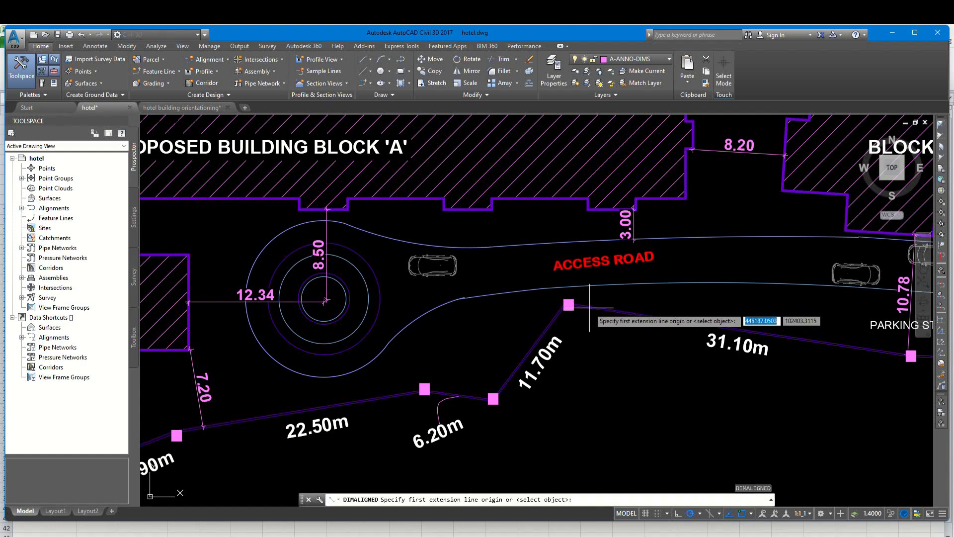
scroll(568, 306, "up", 4)
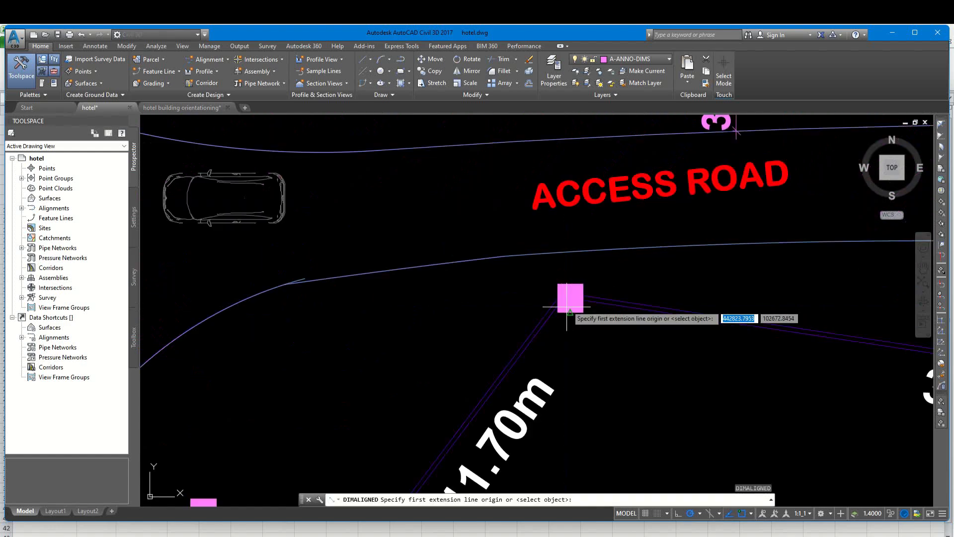
scroll(597, 215, "down", 5)
left_click(607, 150)
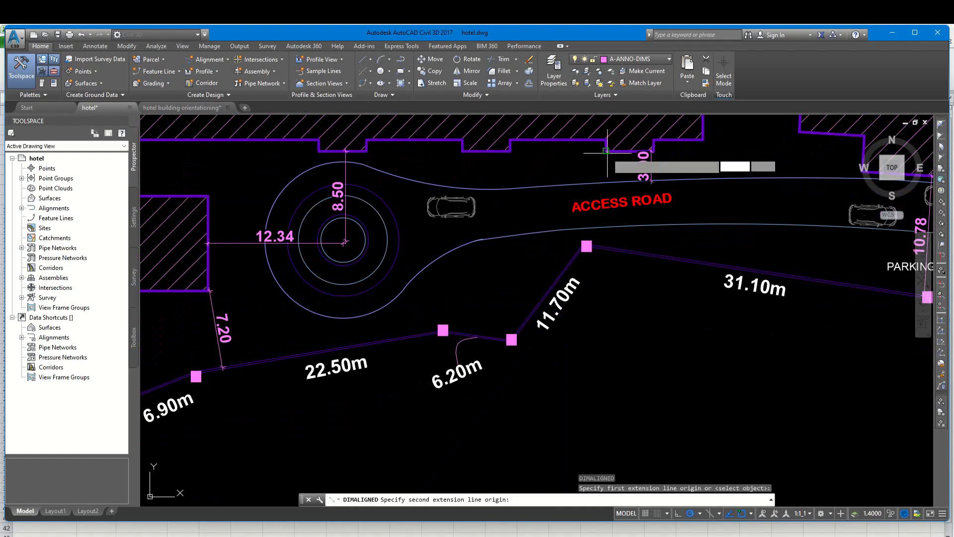
left_click(604, 247)
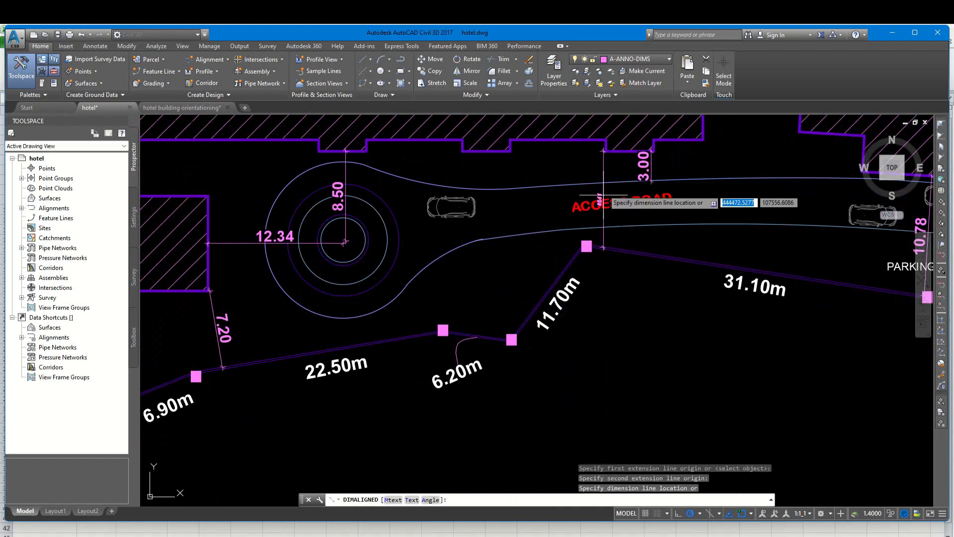
scroll(603, 197, "up", 5)
key("Escape")
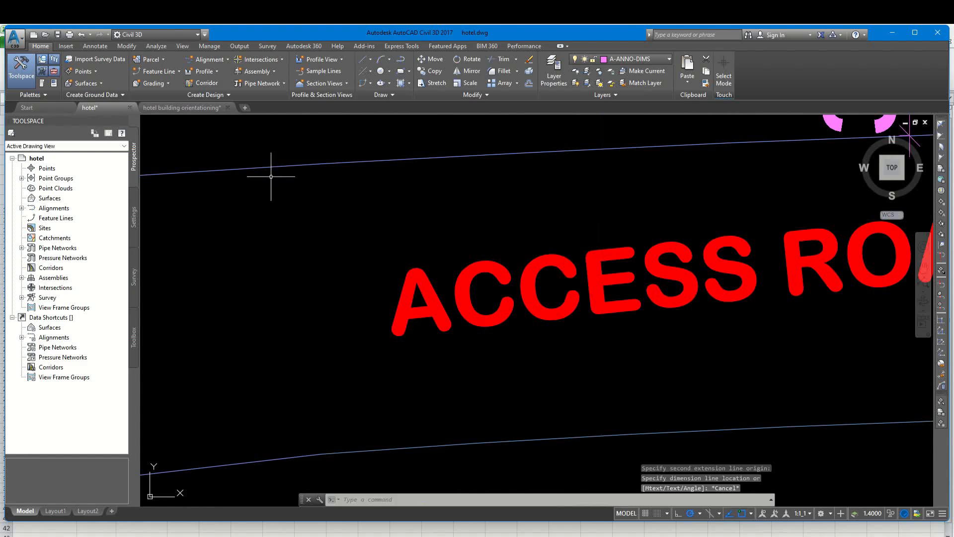
Return to the hotel building orientationing drawing and rotate the building outline by 1° around a point inside its south end.
left_click(168, 109)
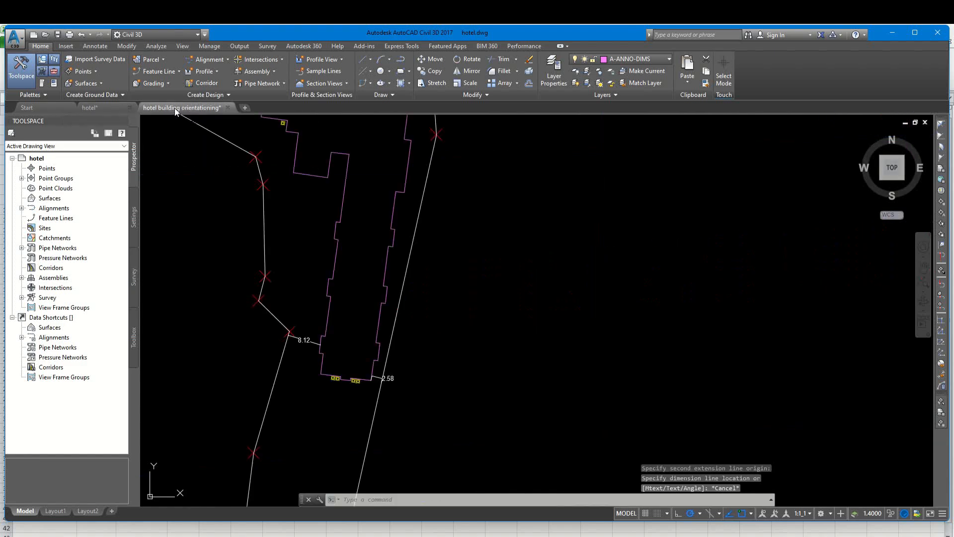
scroll(298, 343, "up", 2)
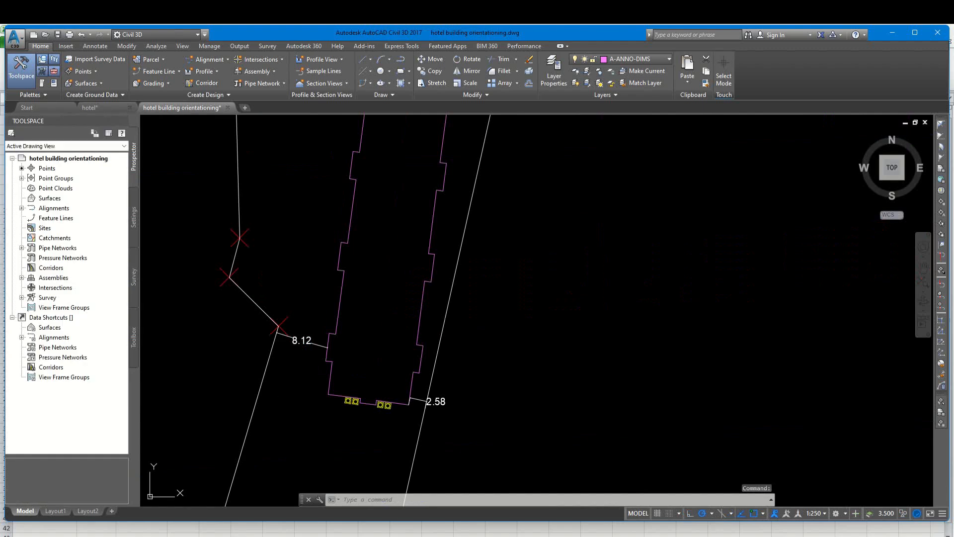
key("Escape")
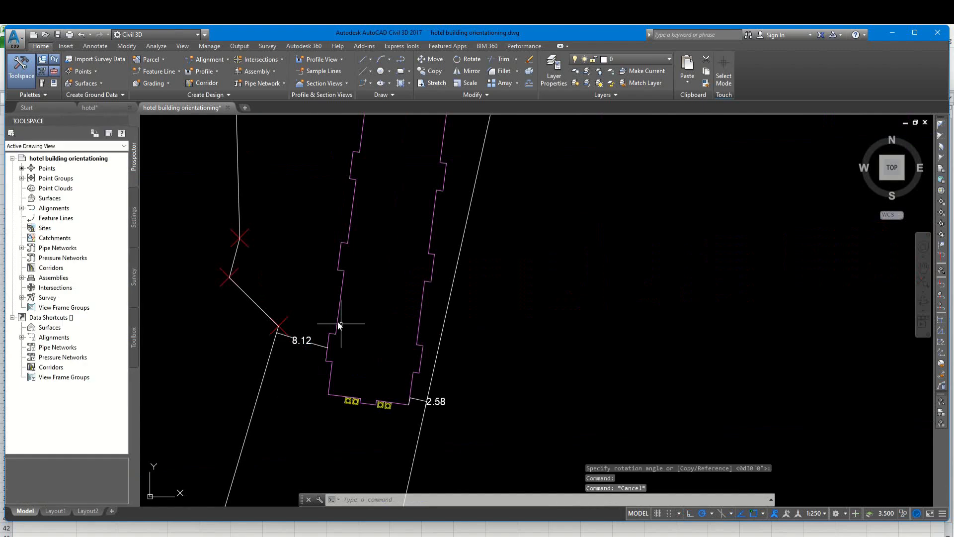
left_click(339, 325)
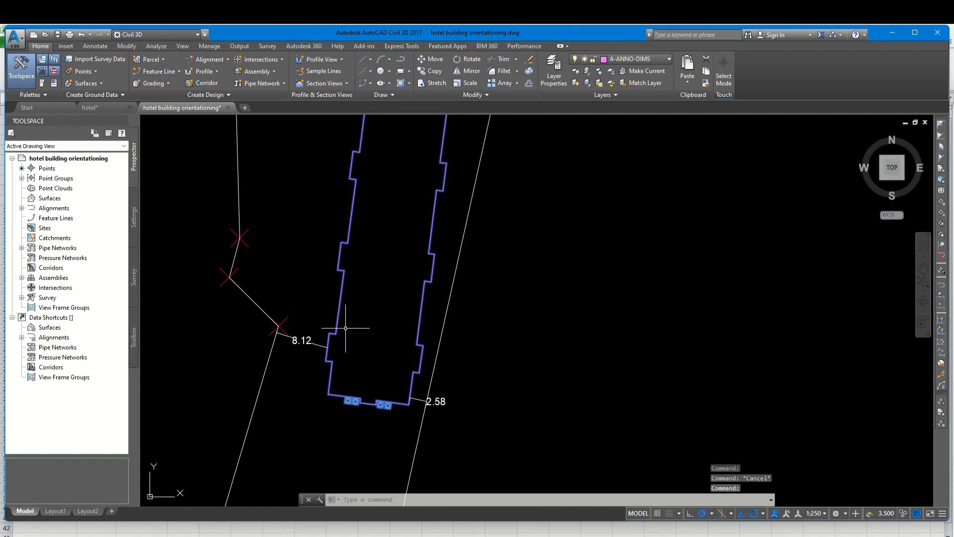
key("Return")
left_click(374, 366)
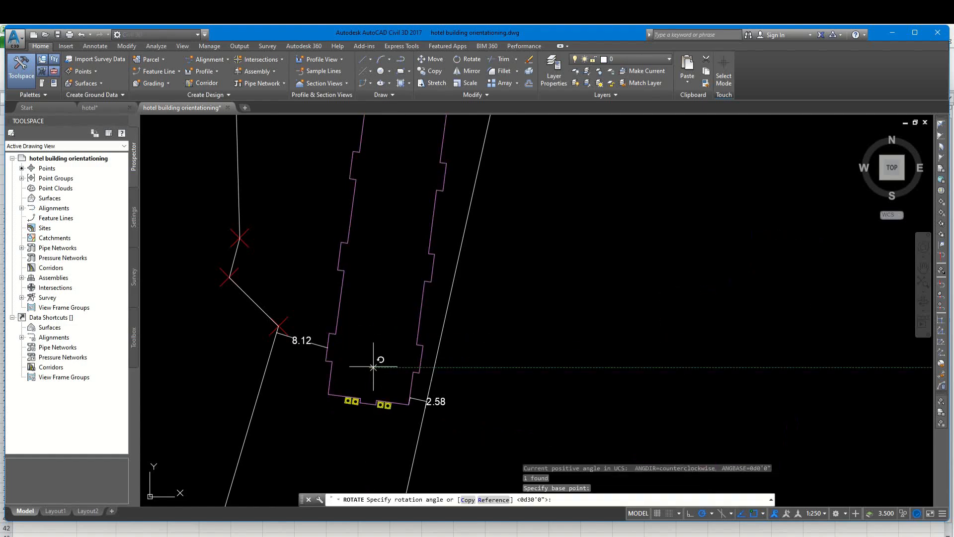
type("1")
key("Return")
Move the building outline straight south by about 2.7 units, checking its clearances to the boundary.
left_click(382, 340)
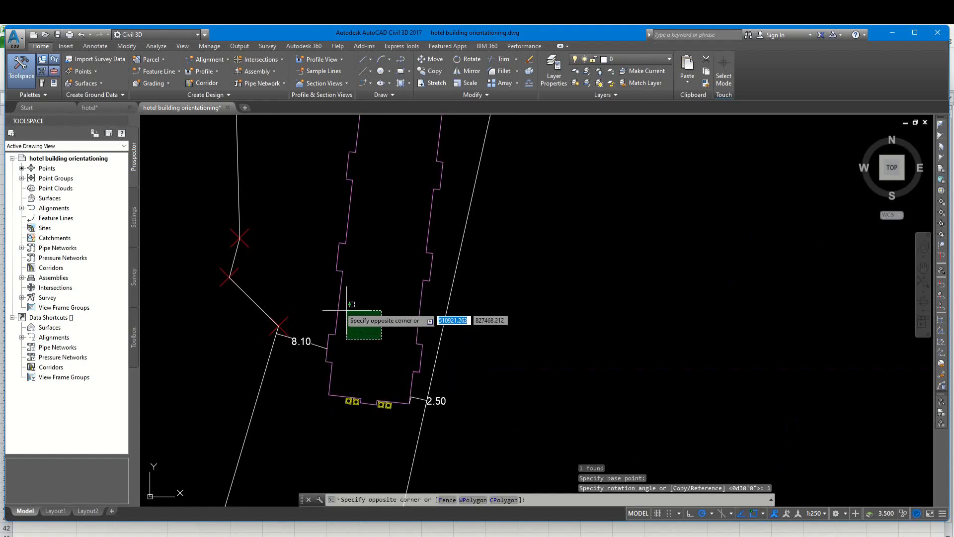
left_click(343, 308)
left_click(346, 307)
left_click(331, 309)
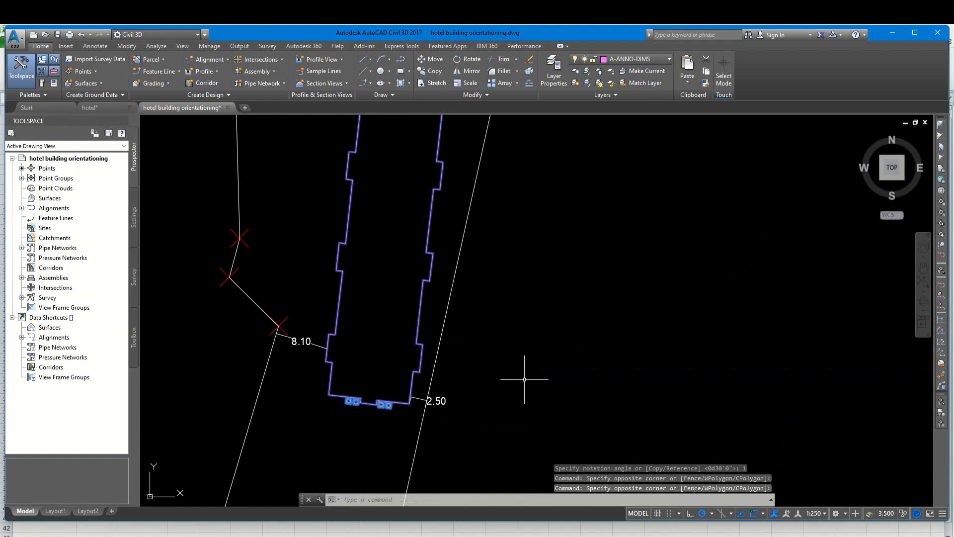
scroll(507, 313, "down", 3)
scroll(487, 175, "up", 5)
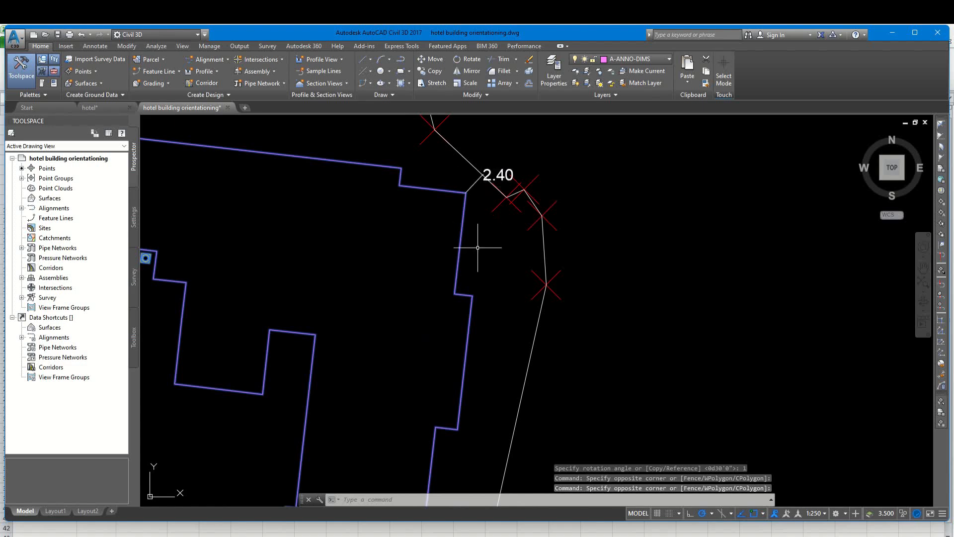
scroll(477, 248, "down", 2)
scroll(473, 221, "up", 3)
scroll(476, 228, "down", 5)
middle_click_drag(485, 264, 485, 200)
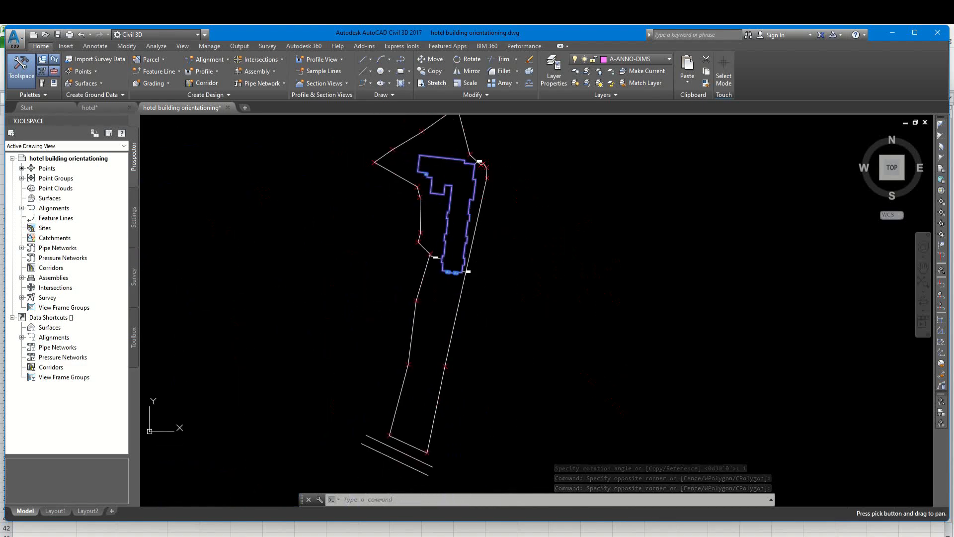
scroll(474, 272, "up", 7)
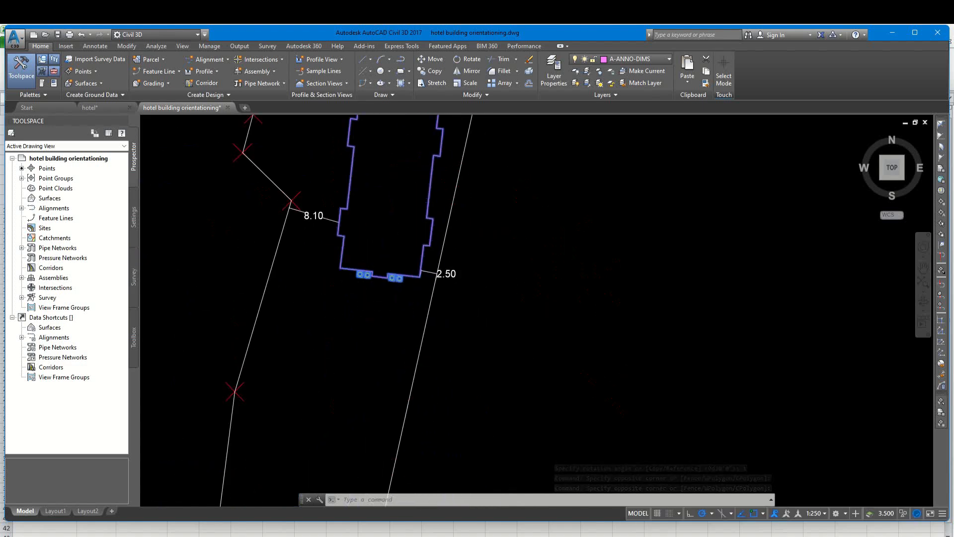
key("Return")
left_click(466, 279)
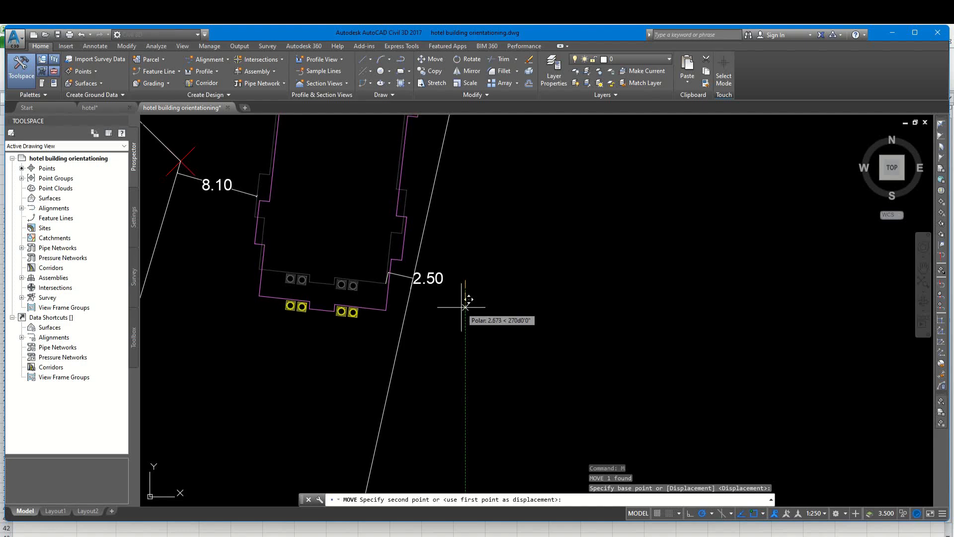
left_click(466, 308)
scroll(458, 304, "down", 6)
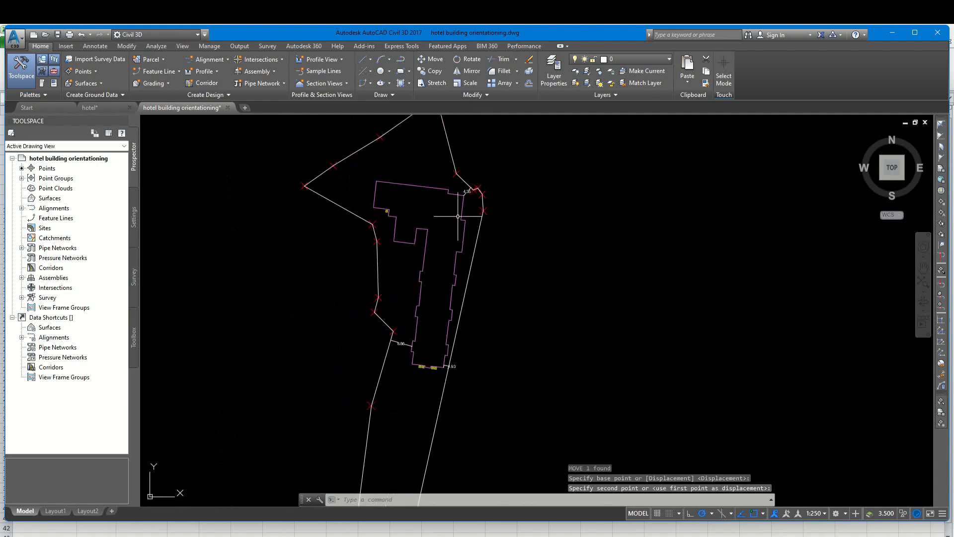
Place an aligned dimension from the lower corner of the building's west wing to the nearby boundary vertex on the west.
scroll(462, 197, "up", 4)
scroll(461, 194, "down", 2)
left_click(463, 203)
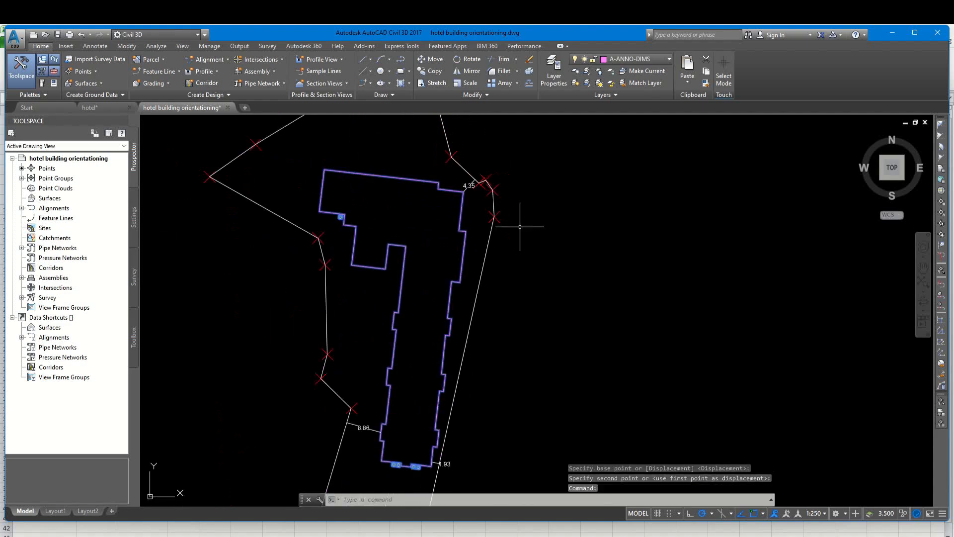
key("Escape")
type("da")
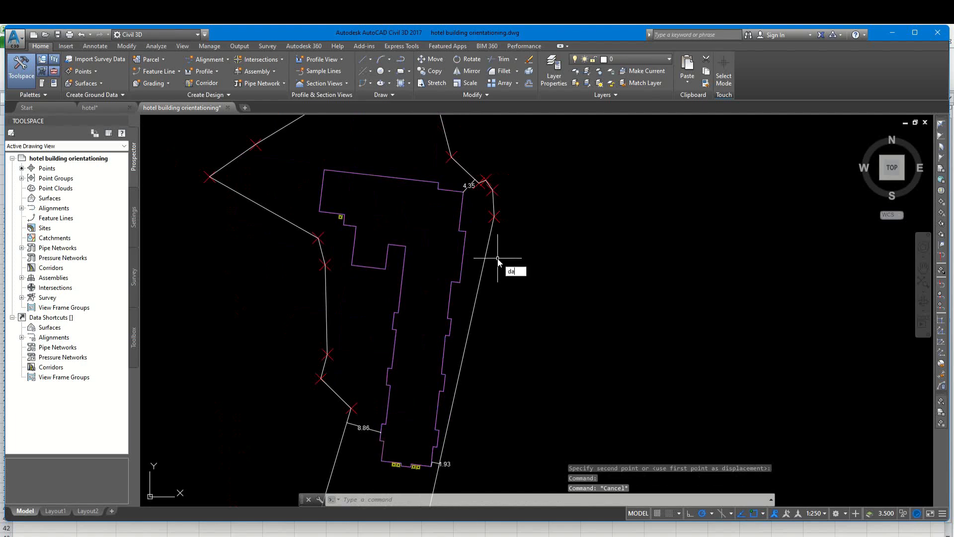
type("l")
key("Return")
scroll(341, 268, "up", 4)
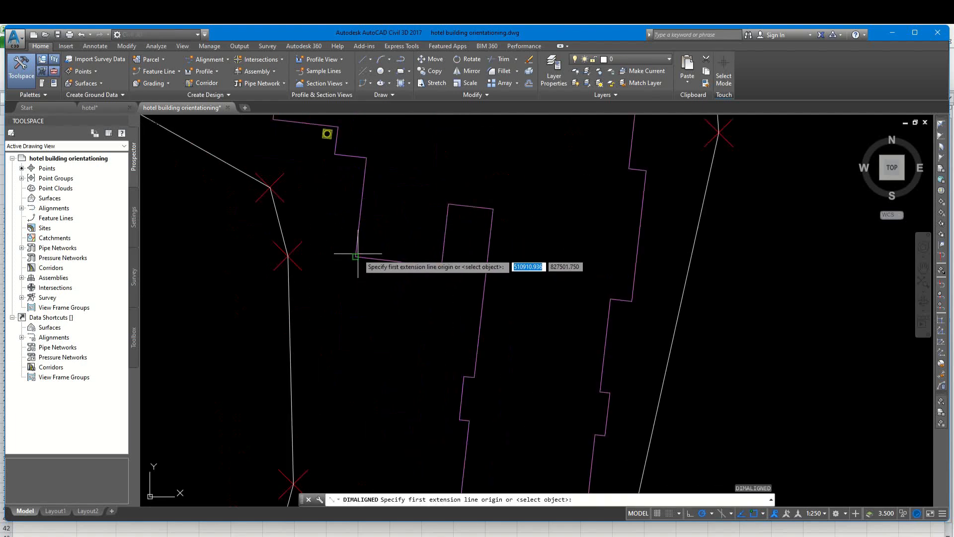
left_click(357, 257)
left_click(288, 257)
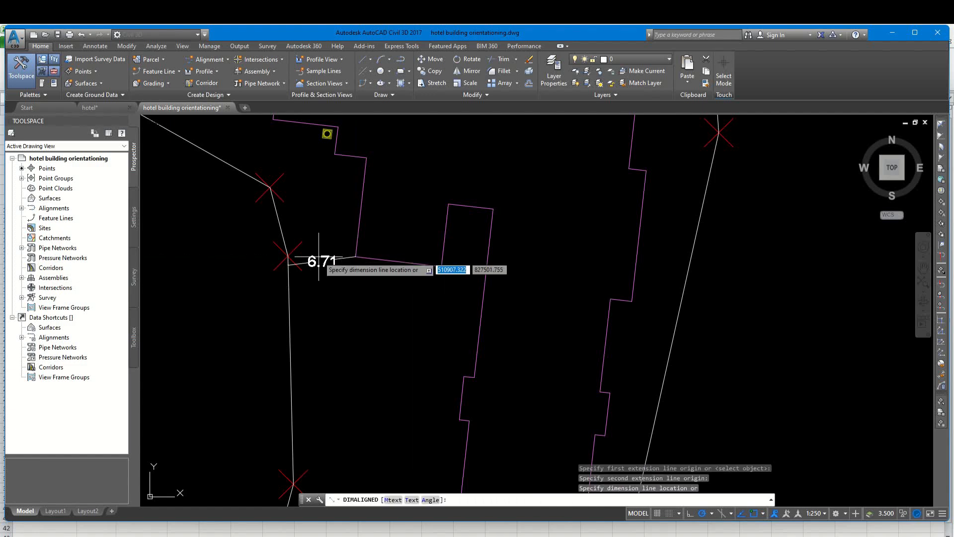
left_click(318, 261)
Add an aligned dimension from the building's westernmost corner, above the west wing recess, to the slanted northwest boundary line.
scroll(318, 260, "down", 2)
key("Return")
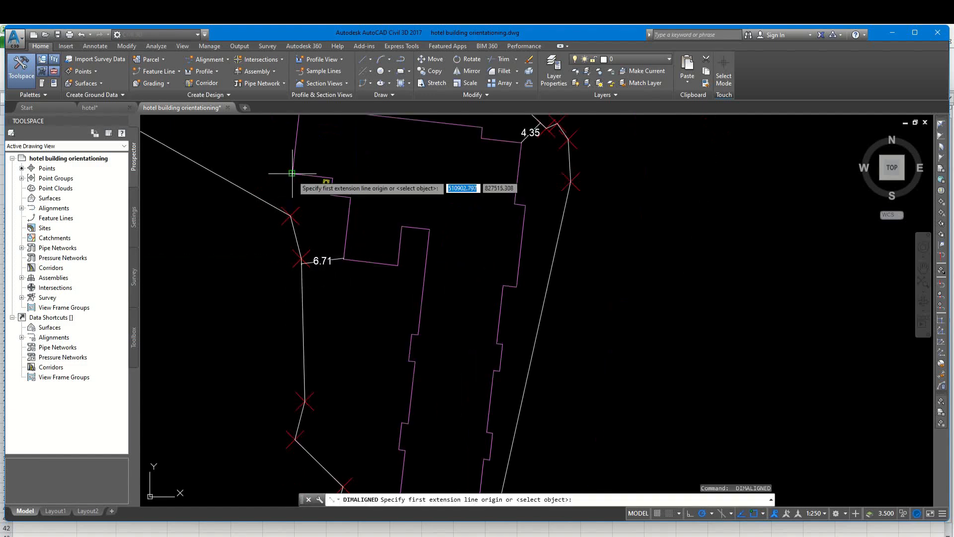
left_click(292, 173)
left_click(289, 213)
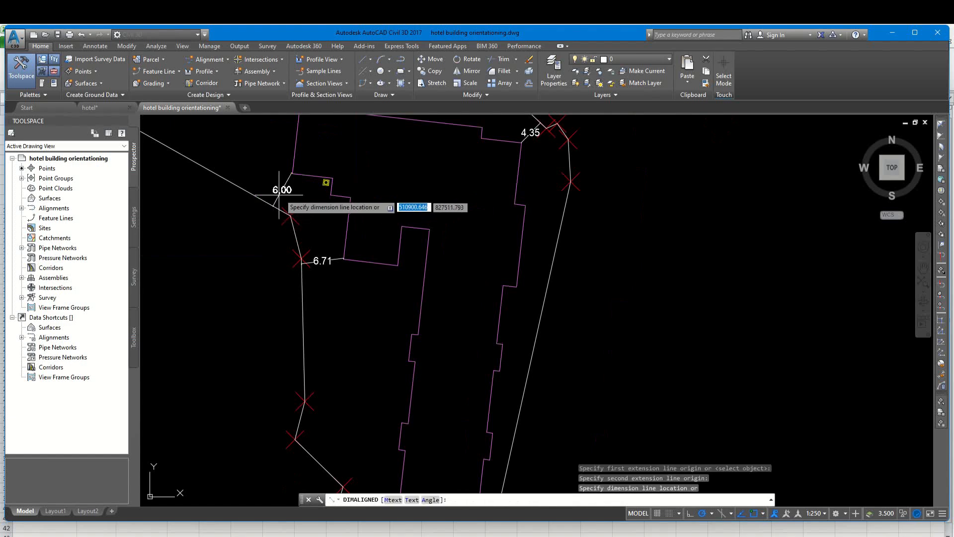
left_click(283, 194)
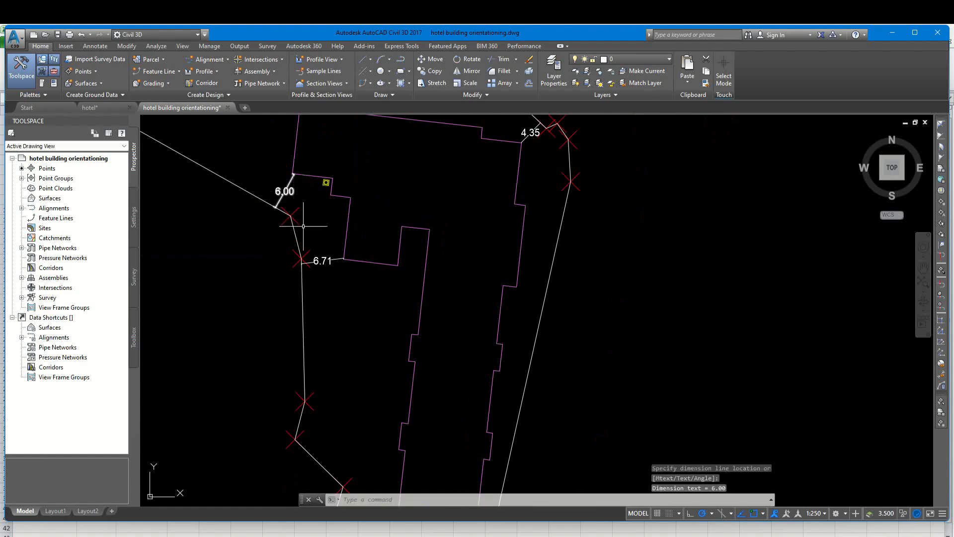
Move the building outline slightly east, bringing its southeast corner to about 1.7 from the eastern boundary.
scroll(306, 241, "down", 2)
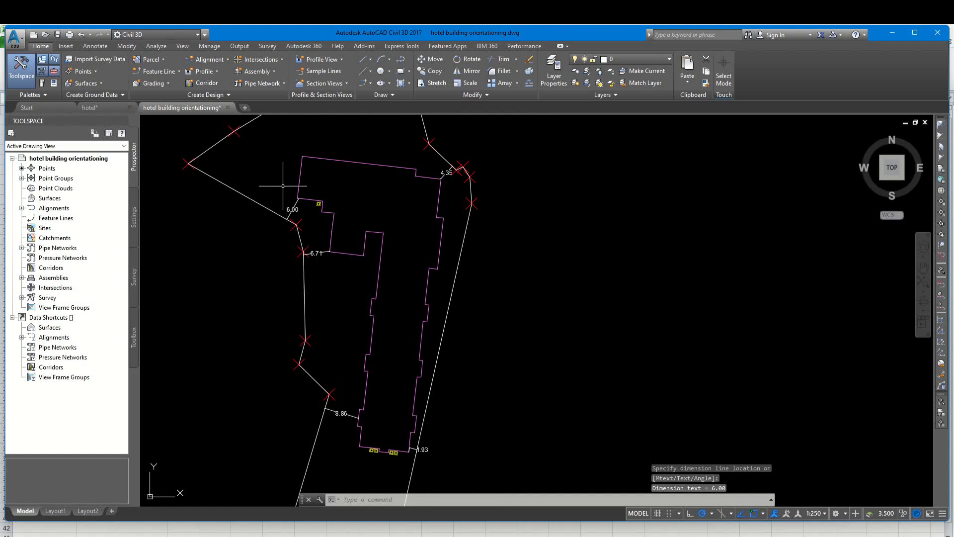
middle_click_drag(346, 189, 353, 215)
middle_click_drag(390, 158, 404, 241)
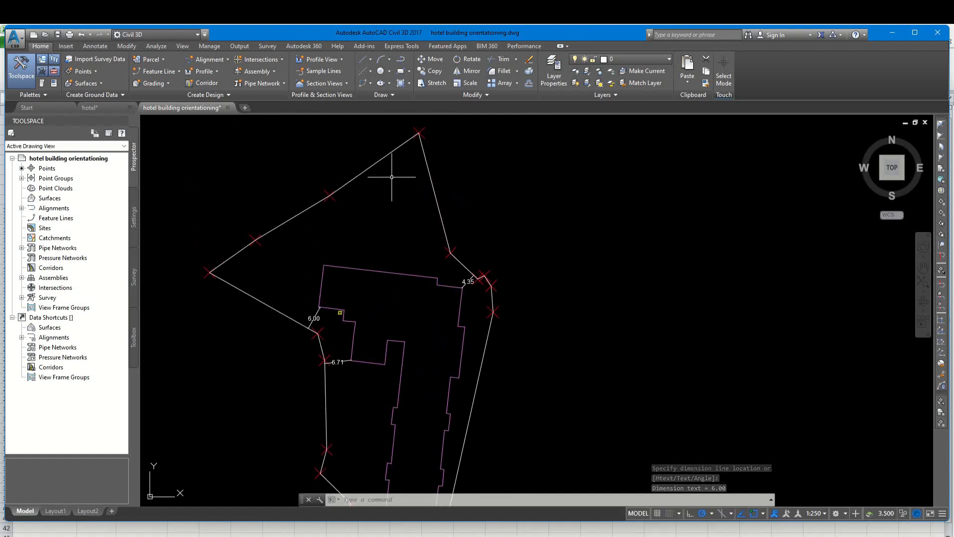
middle_click_drag(437, 295, 410, 177)
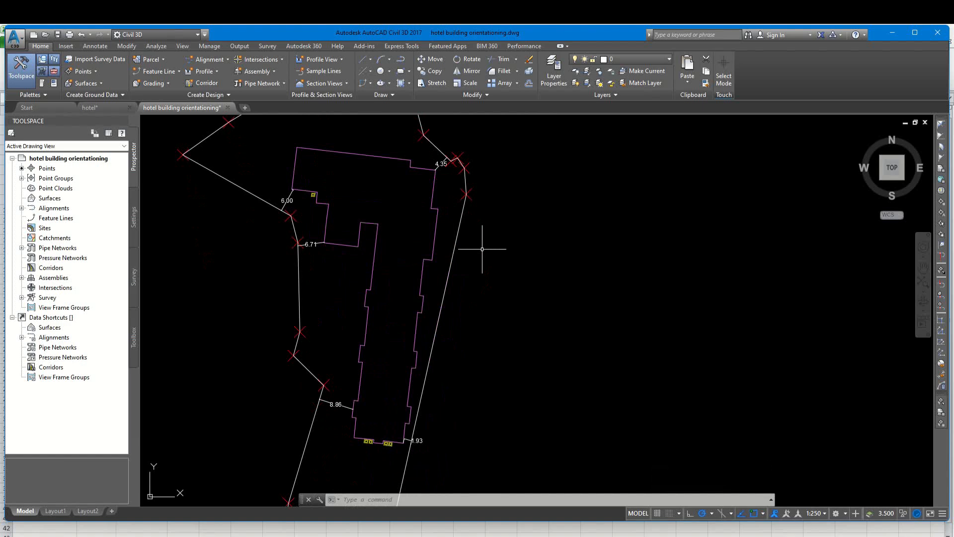
type("m")
key("Return")
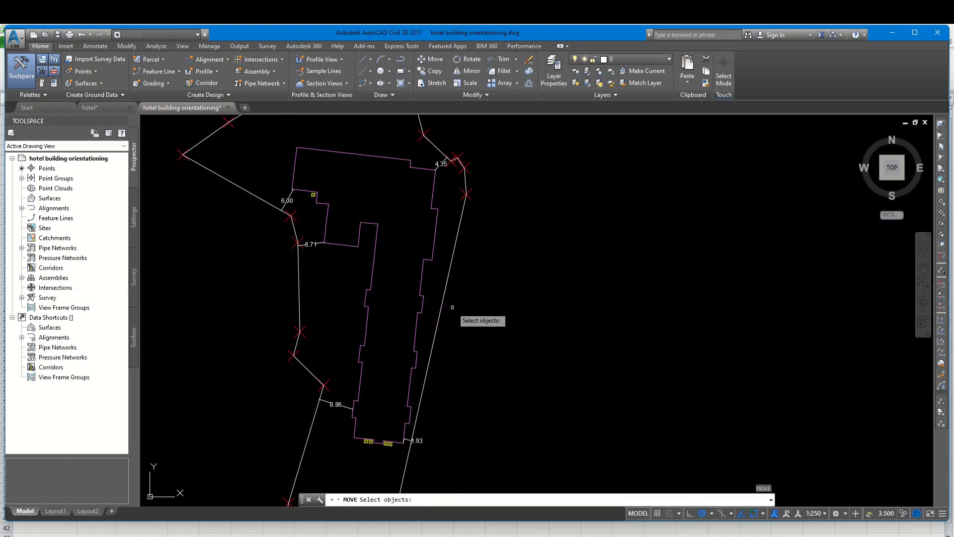
left_click(411, 290)
left_click(421, 294)
left_click(422, 293)
left_click(412, 298)
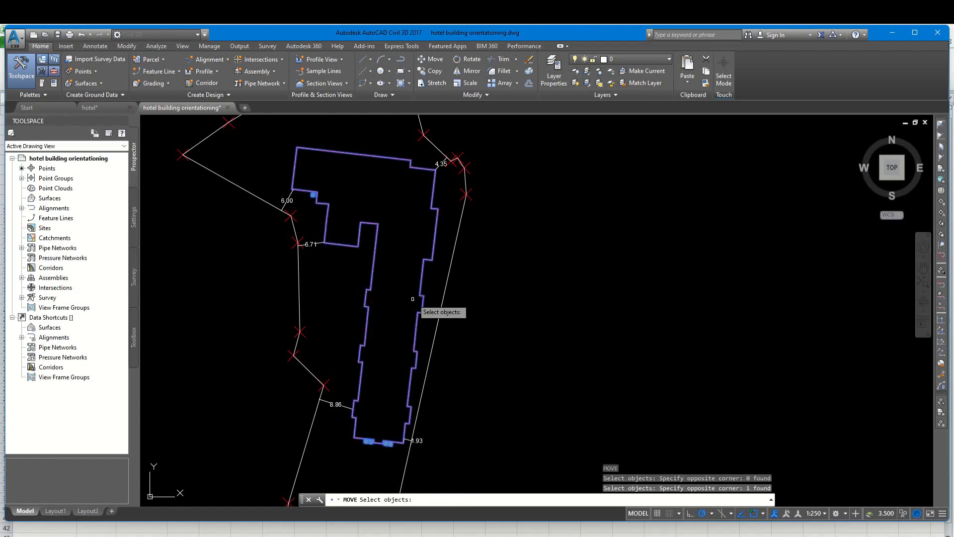
key("Return")
scroll(432, 298, "up", 5)
left_click(447, 324)
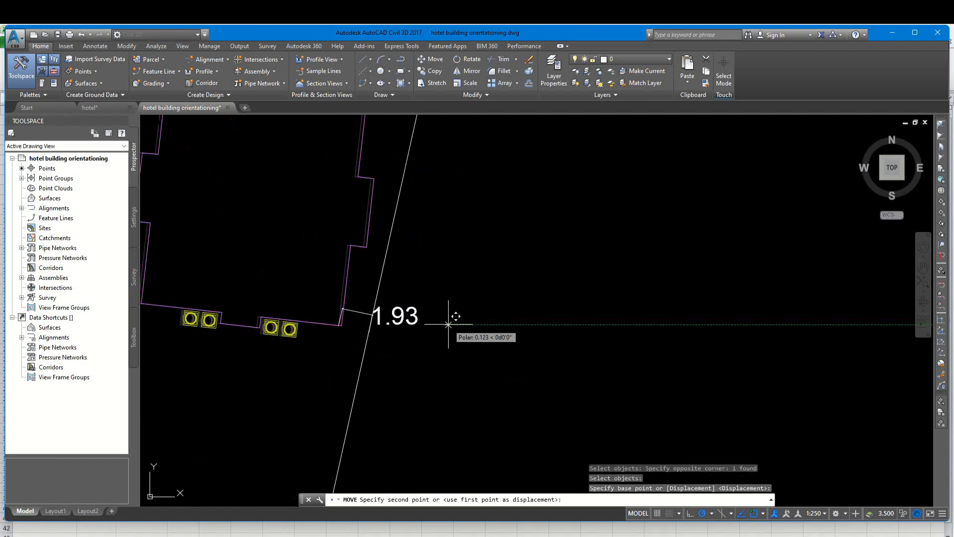
left_click(449, 324)
scroll(479, 330, "down", 6)
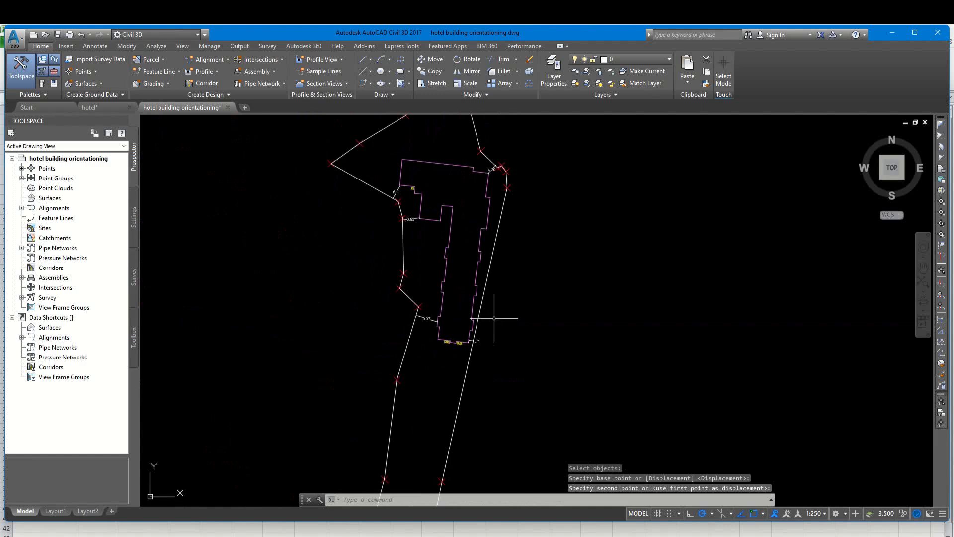
Move the building outline slightly back west, giving its southeast corner about 2.0 clearance from the eastern boundary.
scroll(429, 395, "up", 2)
scroll(430, 394, "up", 2)
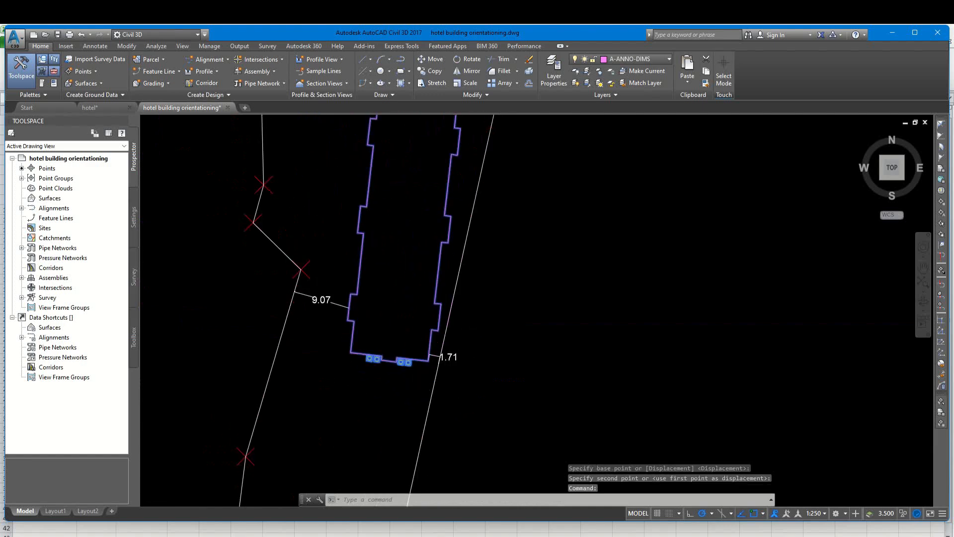
scroll(459, 372, "up", 4)
key("space")
left_click(479, 352)
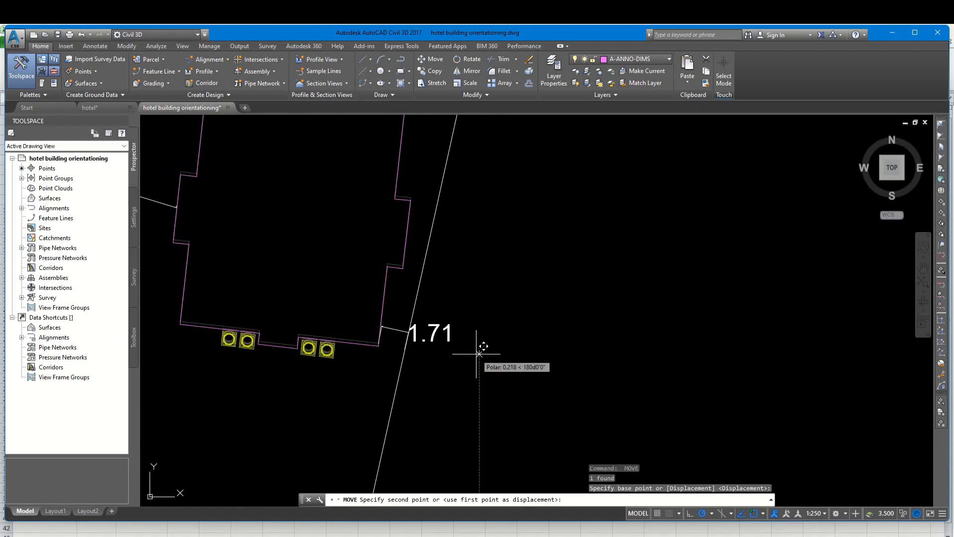
left_click(474, 354)
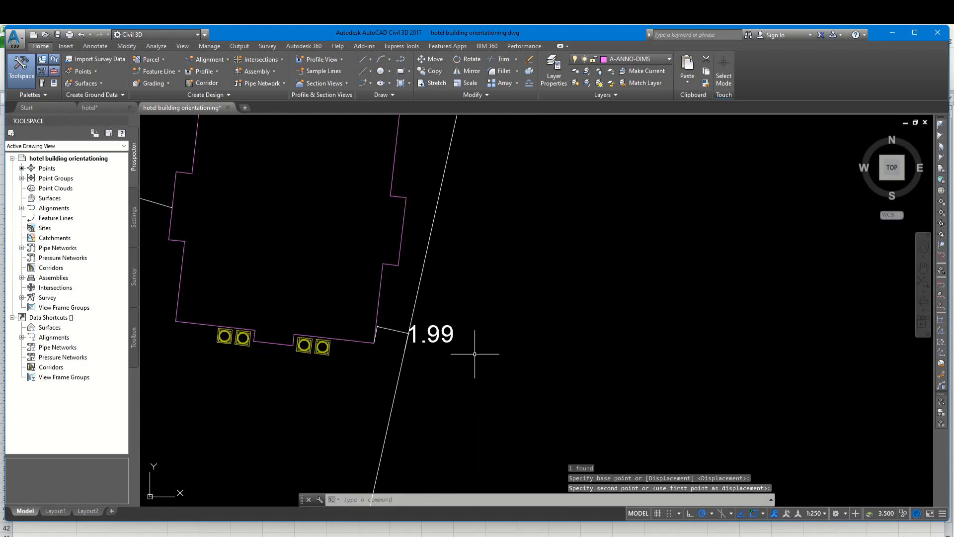
Nudge the building outline further west, giving its southeast corner about 2.2 clearance from the eastern boundary.
scroll(468, 354, "down", 4)
scroll(449, 334, "up", 4)
left_click(431, 330)
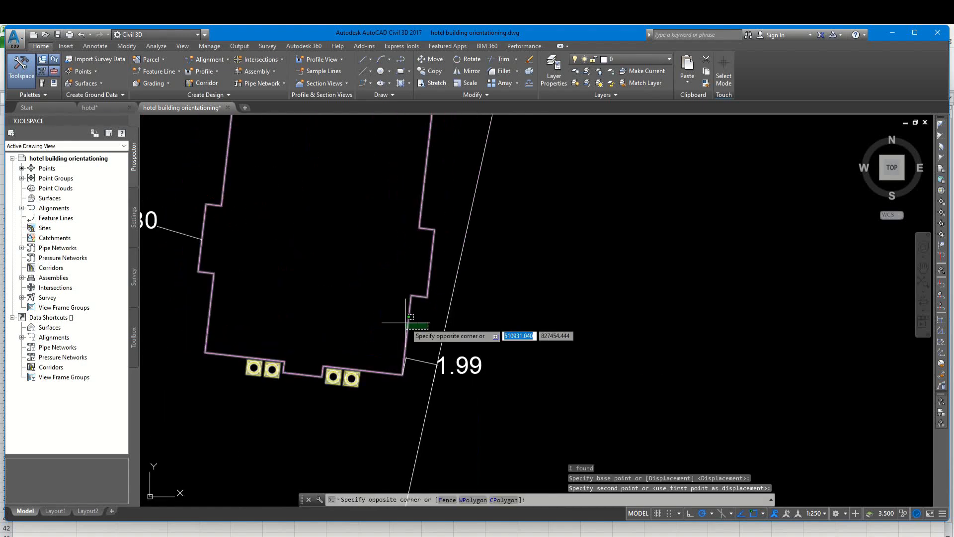
left_click(406, 323)
key("space")
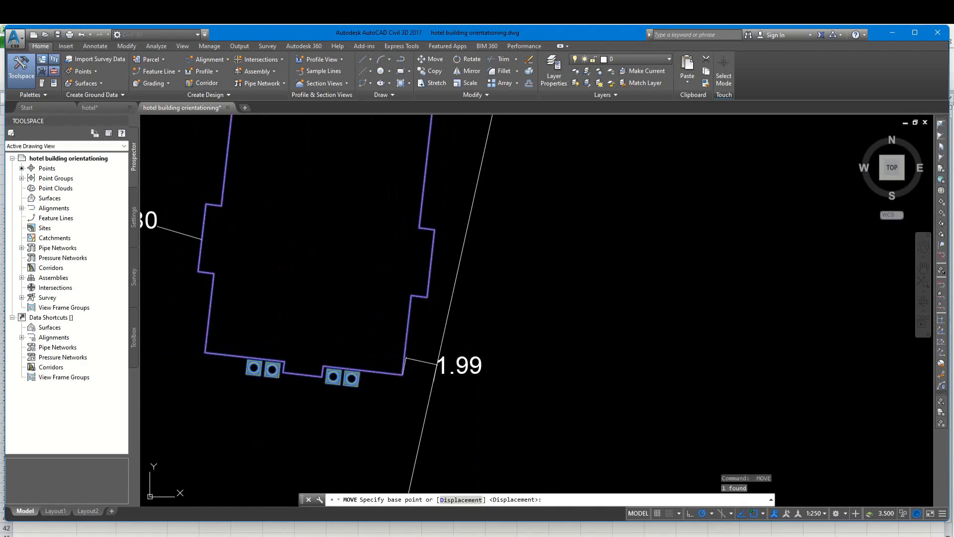
left_click(513, 341)
left_click(509, 341)
scroll(509, 342, "down", 4)
Review the building's dimensioned clearances to the boundary around its north wing and along its full length.
middle_click_drag(500, 339, 487, 391)
scroll(487, 388, "down", 2)
middle_click_drag(460, 280, 462, 340)
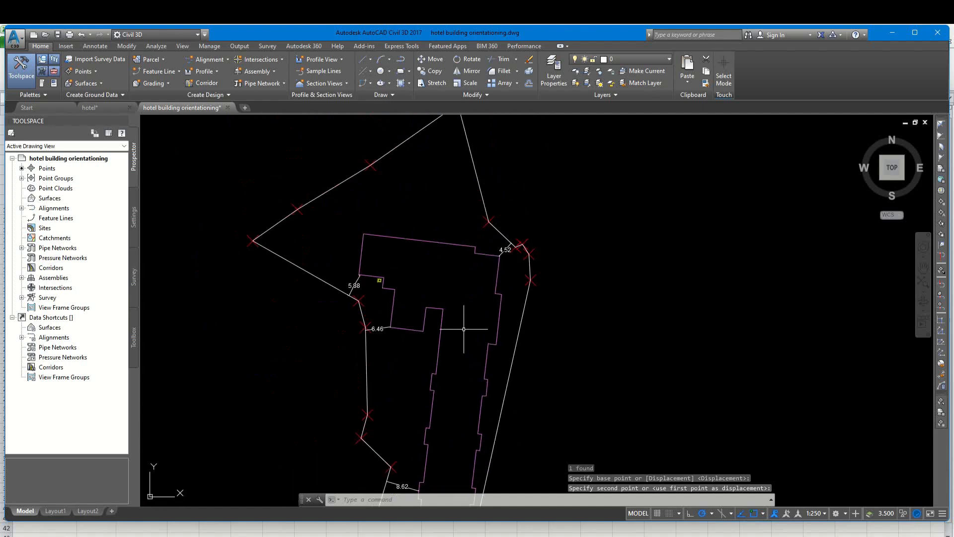
middle_click_drag(473, 404, 456, 315)
scroll(447, 338, "down", 2)
middle_click_drag(449, 274, 432, 232)
scroll(422, 348, "up", 2)
scroll(420, 348, "down", 2)
scroll(437, 384, "up", 6)
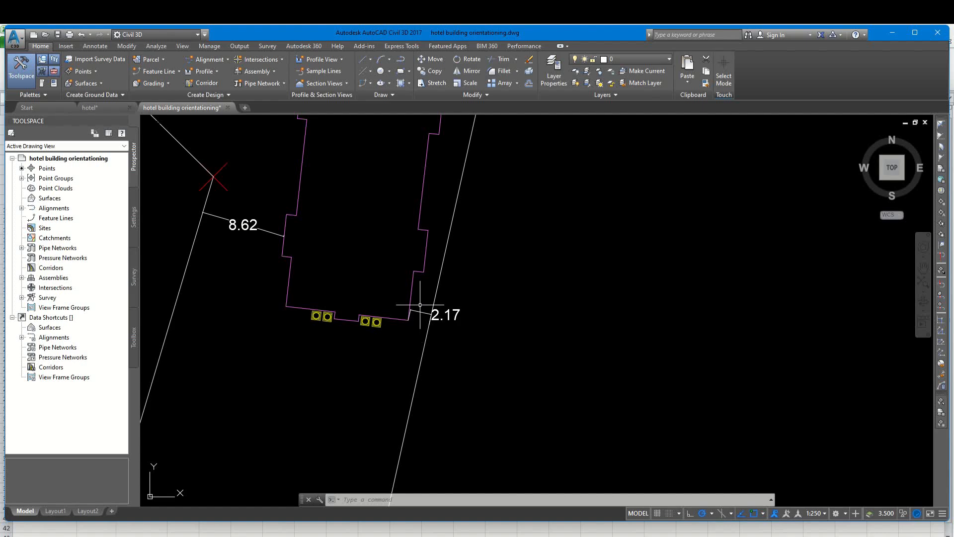
scroll(420, 305, "down", 5)
middle_click_drag(415, 257, 396, 335)
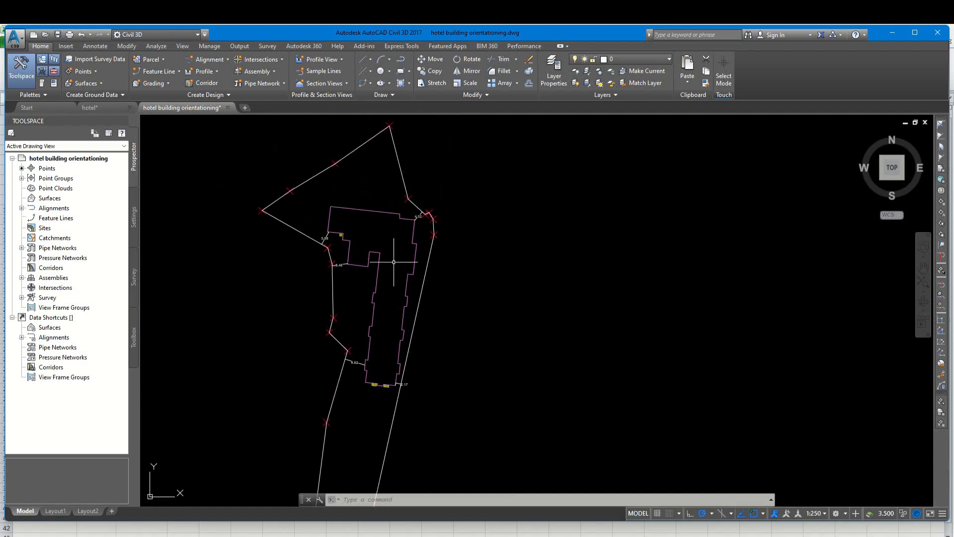
scroll(336, 225, "up", 3)
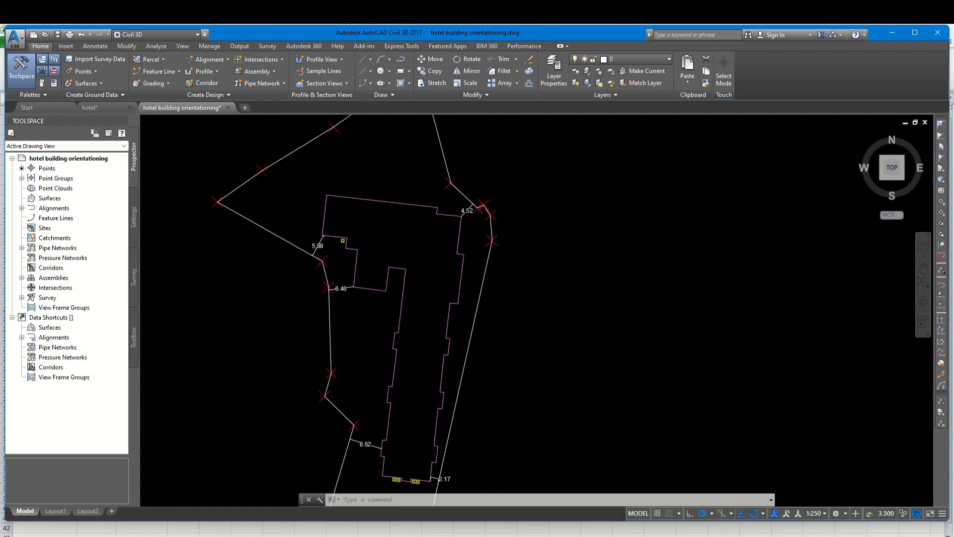
scroll(447, 251, "down", 3)
scroll(473, 239, "up", 2)
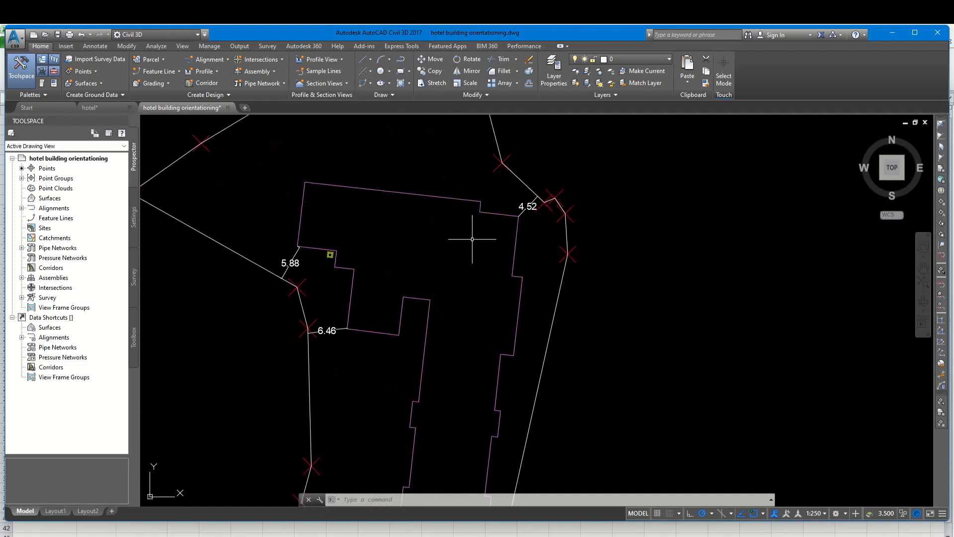
scroll(458, 245, "down", 3)
mouse_move(458, 245)
middle_mouse_down()
mouse_move(383, 208)
mouse_move(438, 225)
middle_mouse_up()
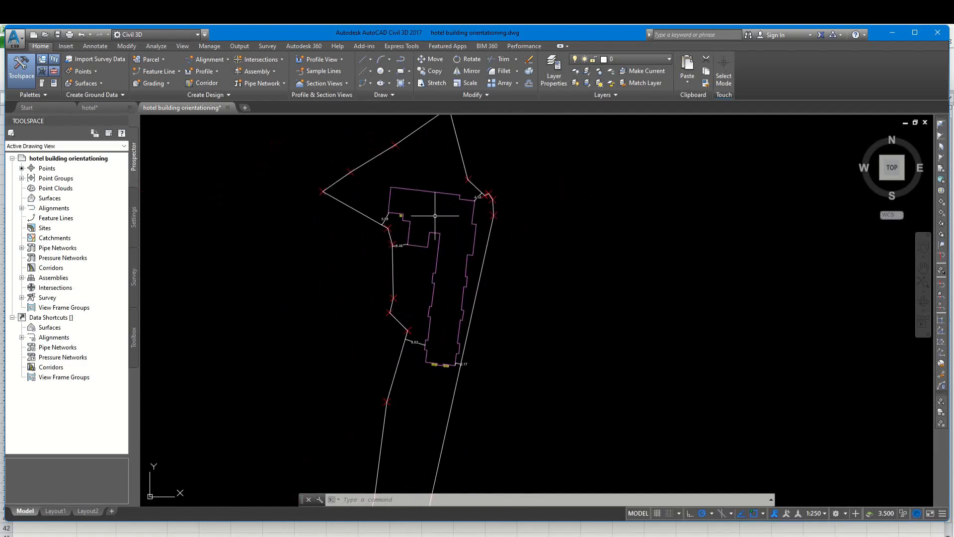
scroll(446, 204, "up", 4)
scroll(462, 204, "down", 4)
middle_click_drag(524, 341, 514, 297)
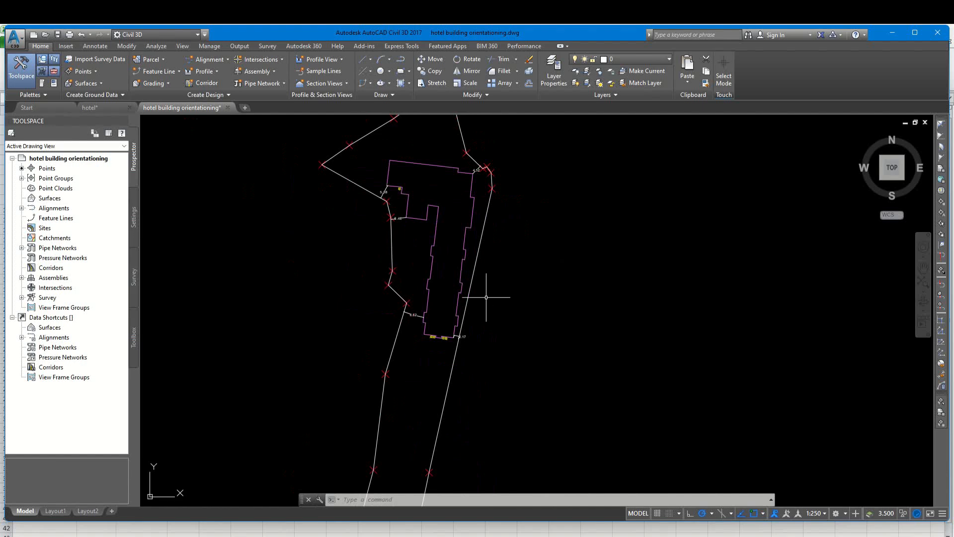
Examine the clearances on both sides of the building's south end against the west and east boundary lines.
middle_click_drag(483, 277, 485, 322)
middle_click_drag(430, 319, 455, 234)
scroll(506, 339, "up", 2)
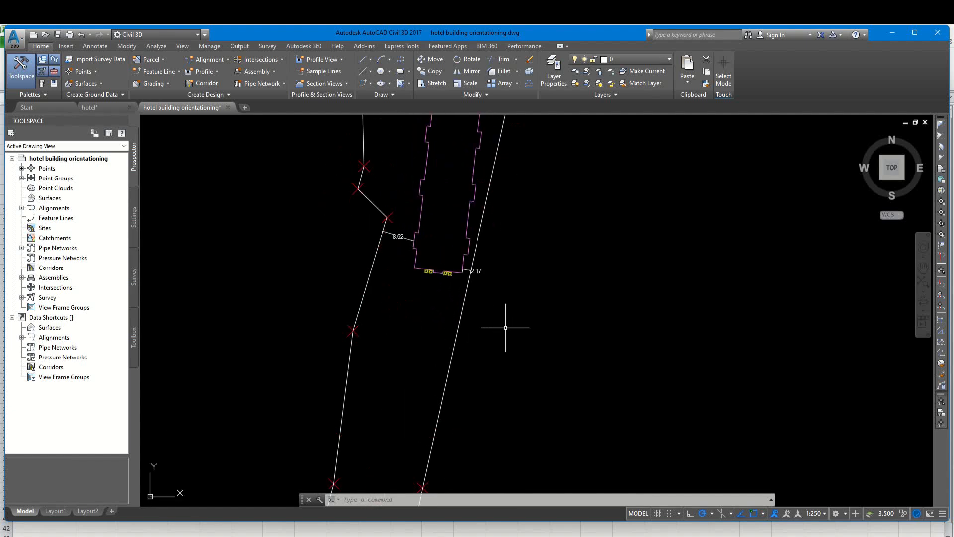
scroll(466, 261, "up", 6)
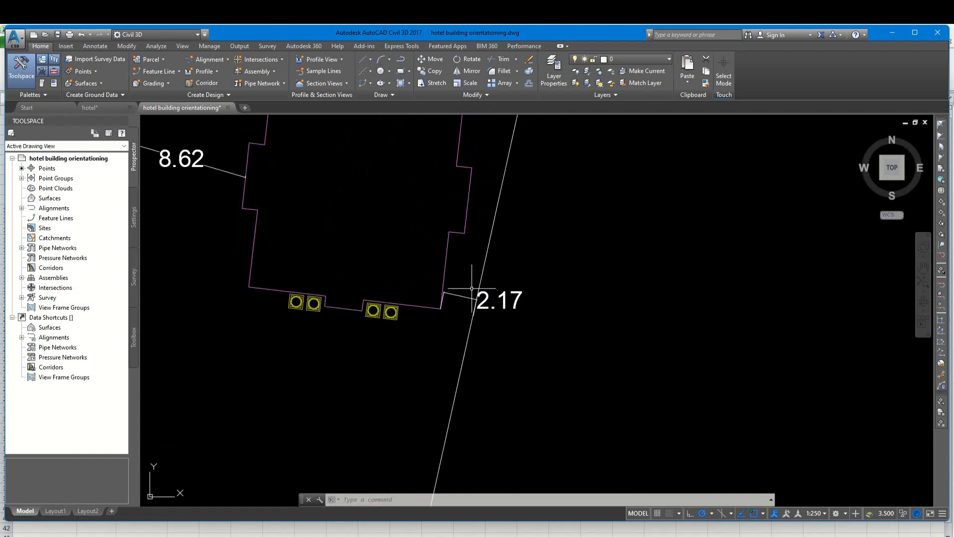
middle_click_drag(426, 309, 498, 354)
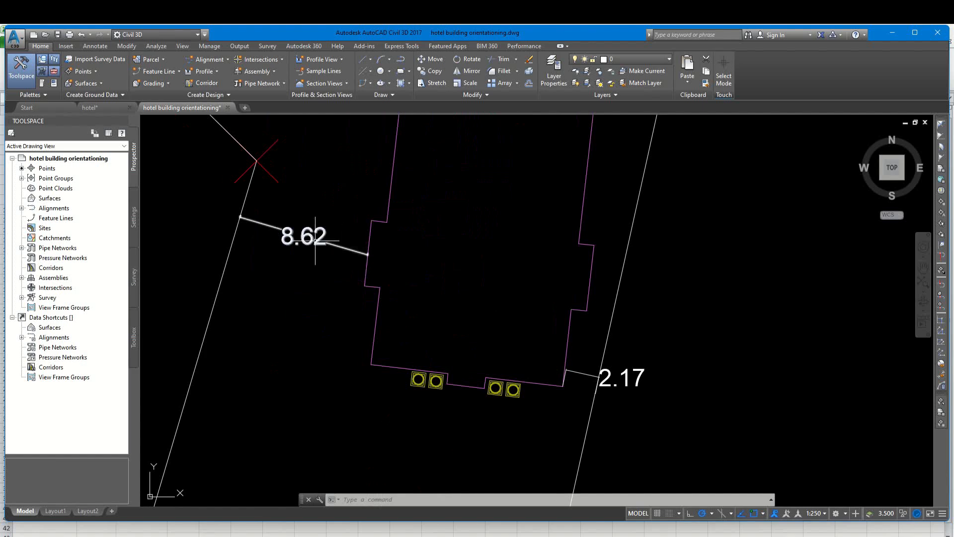
scroll(331, 244, "down", 2)
middle_click_drag(306, 208, 359, 314)
scroll(359, 293, "down", 3)
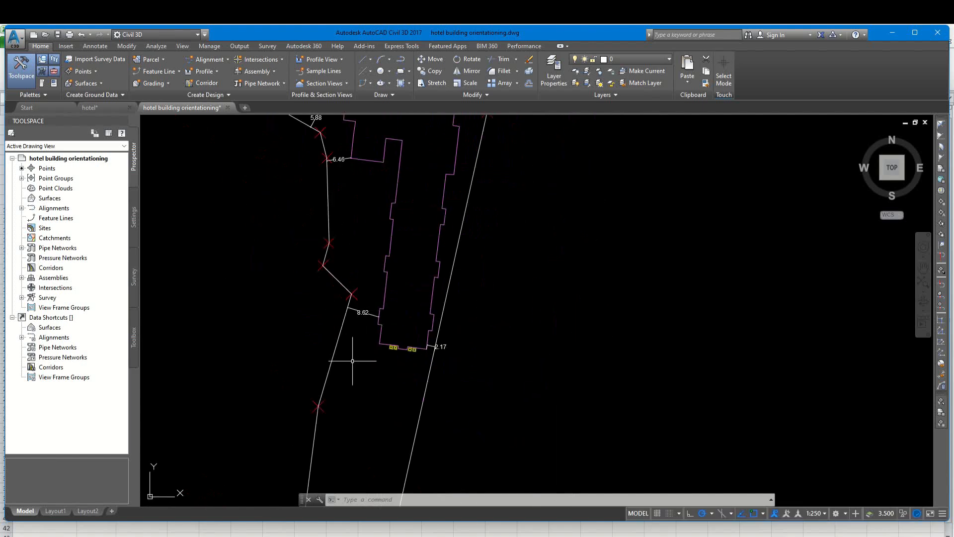
scroll(359, 321, "up", 4)
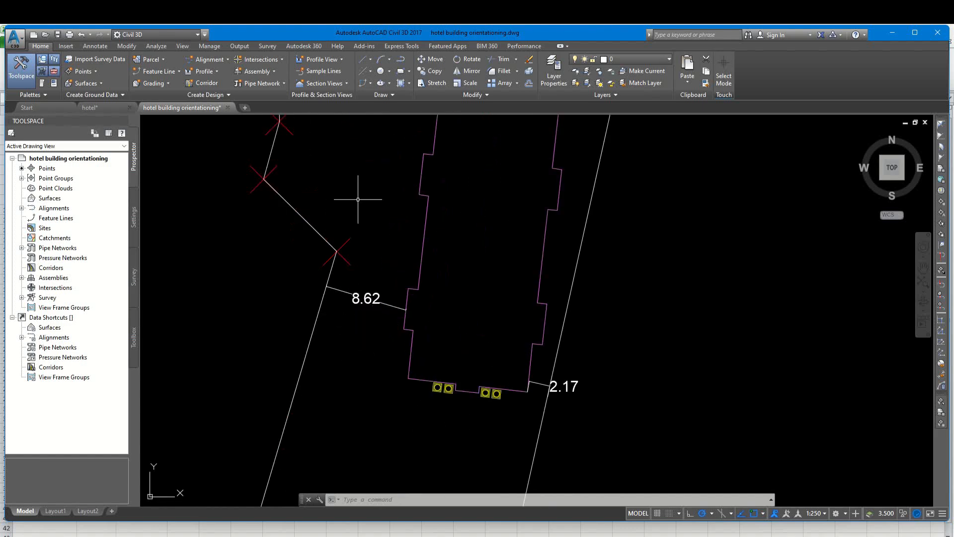
middle_click_drag(351, 175, 368, 220)
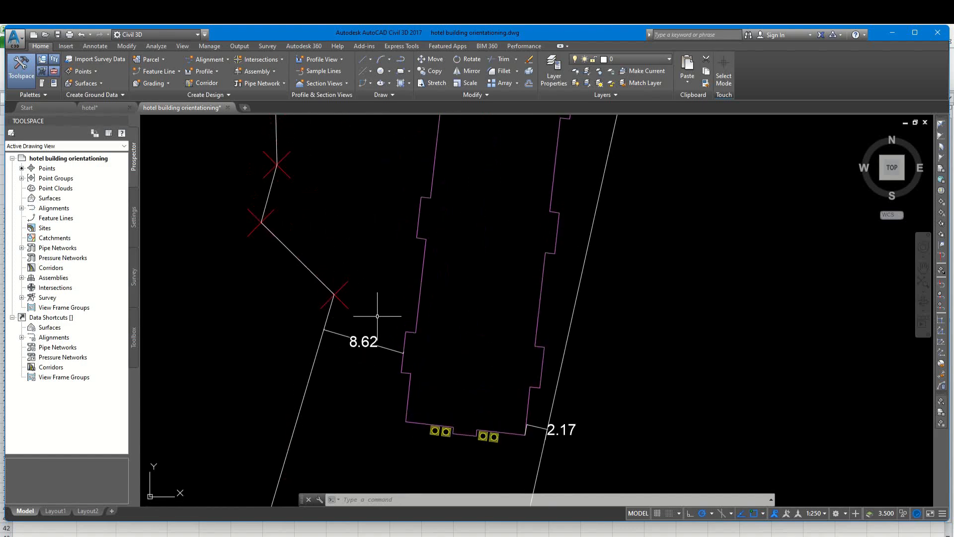
scroll(386, 332, "up", 4)
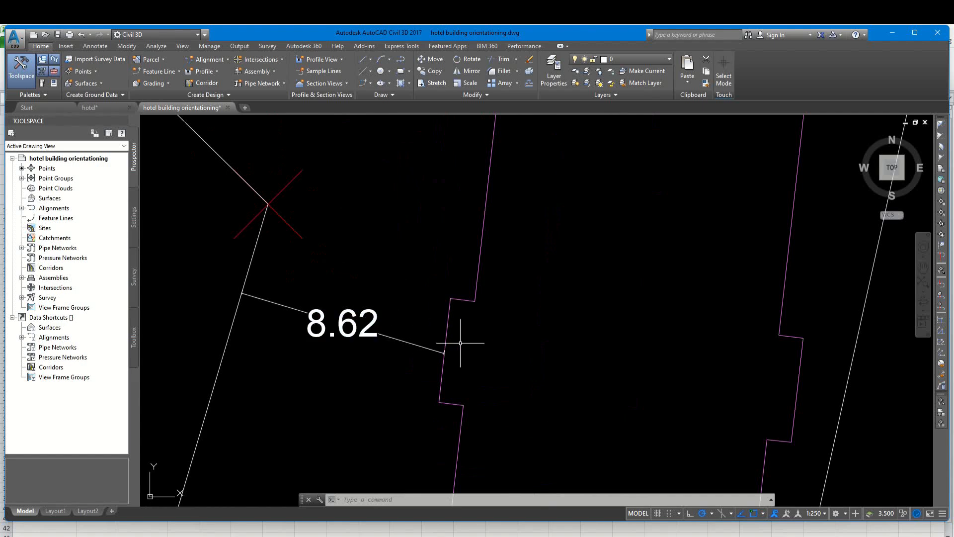
scroll(384, 343, "down", 4)
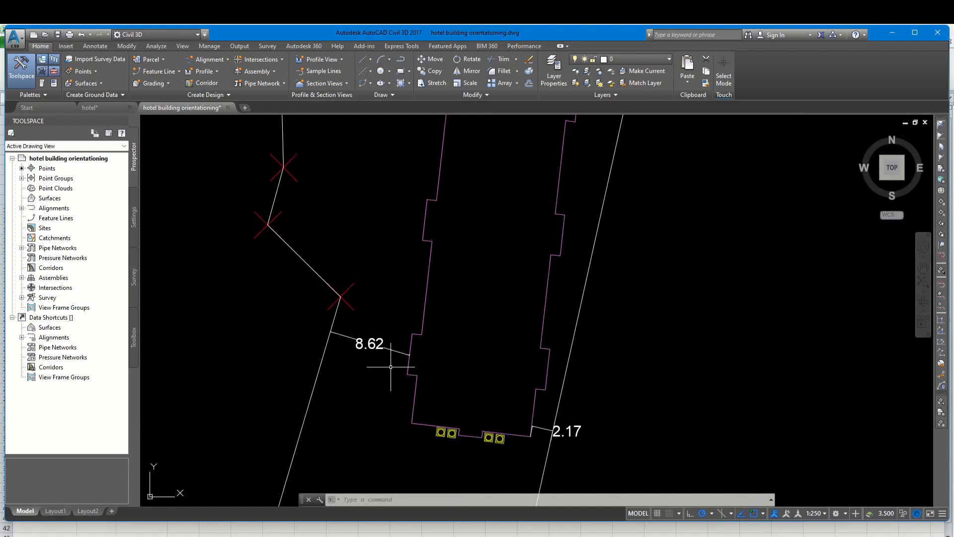
middle_click_drag(384, 224, 363, 328)
Inspect the land south of the building down to the parallel road lines beyond the southern boundary.
scroll(375, 294, "down", 4)
mouse_move(372, 202)
middle_mouse_down()
mouse_move(371, 273)
mouse_move(383, 277)
mouse_move(383, 228)
middle_mouse_up()
scroll(362, 312, "up", 4)
scroll(383, 229, "down", 2)
middle_click_drag(380, 281, 387, 211)
scroll(387, 213, "down", 4)
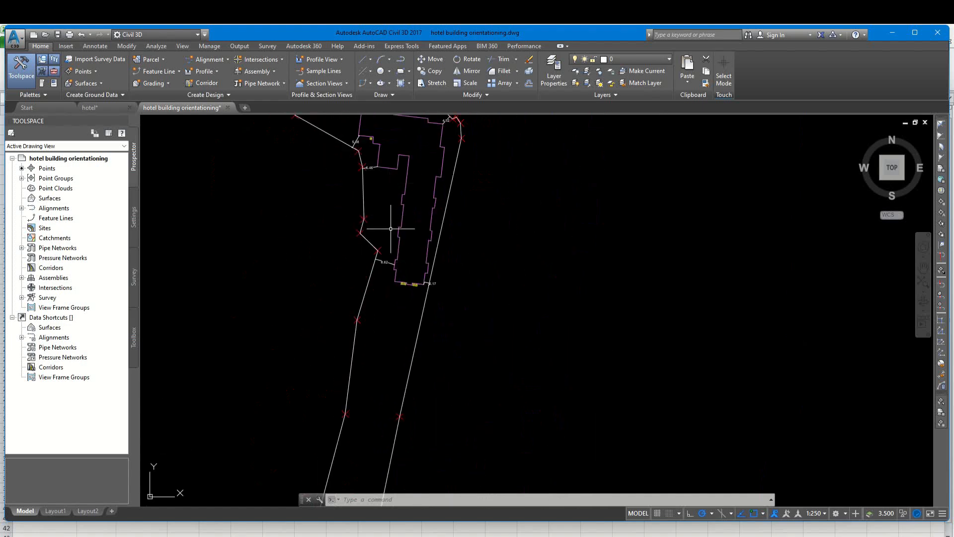
scroll(379, 171, "down", 2)
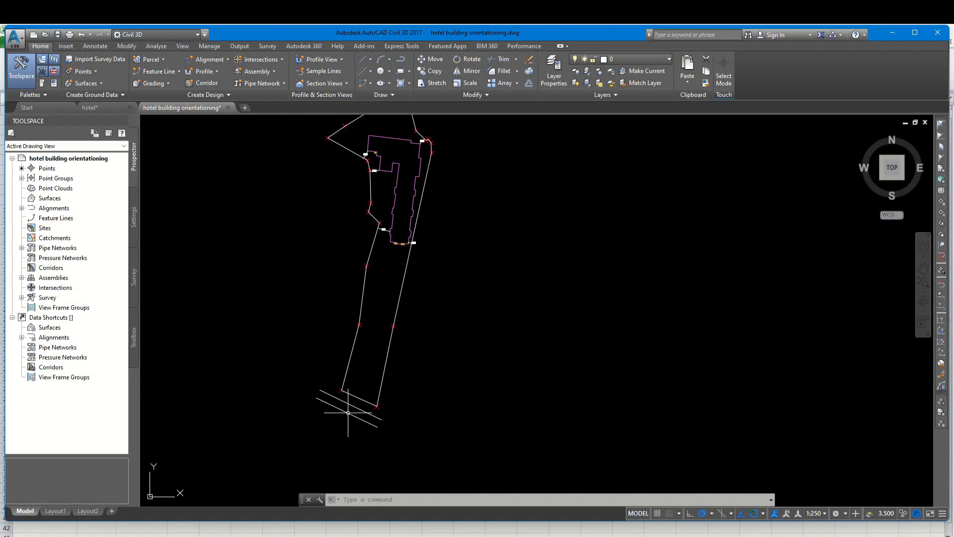
scroll(385, 189, "up", 2)
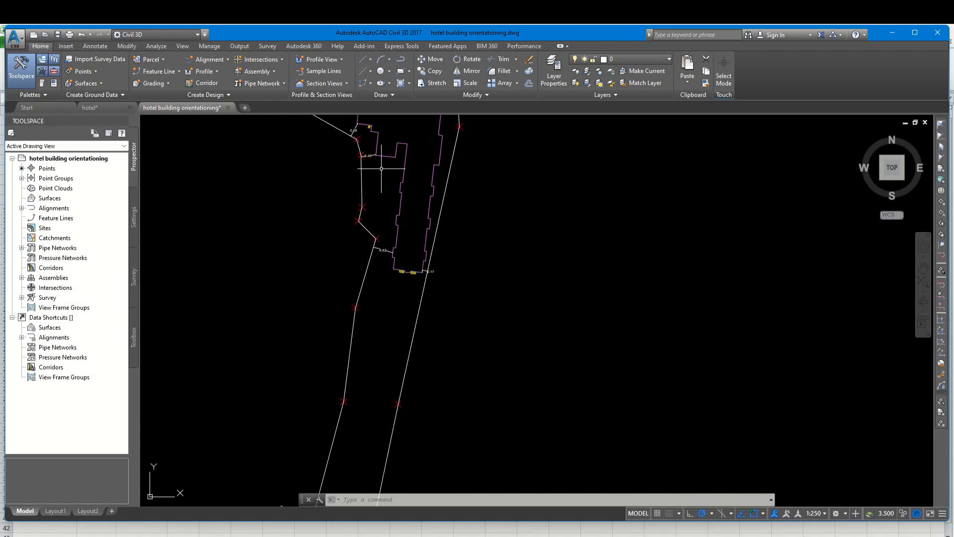
Switch to the hotel drawing and select Block 'B' outline edges from the north-west top edge down the west side.
scroll(387, 315, "down", 2)
middle_click_drag(407, 291, 428, 324)
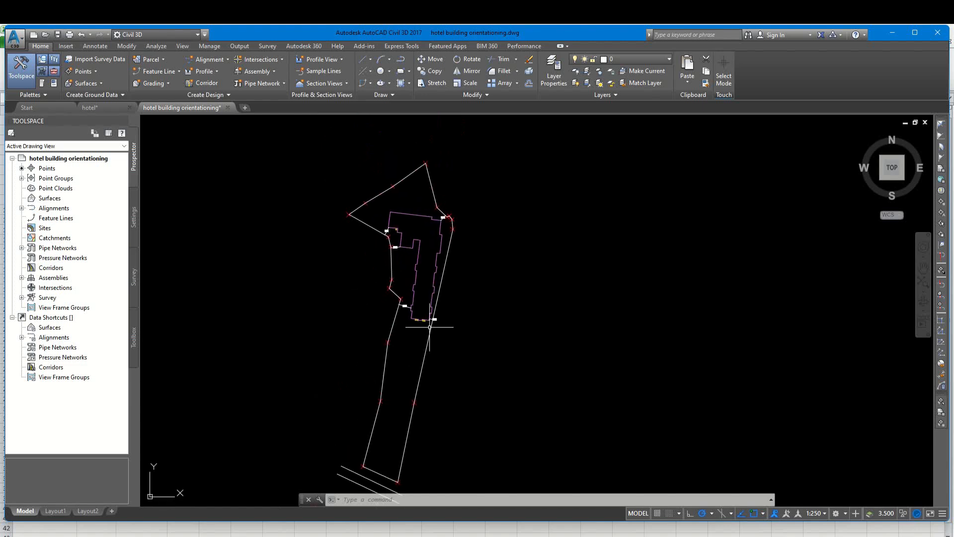
left_click(110, 107)
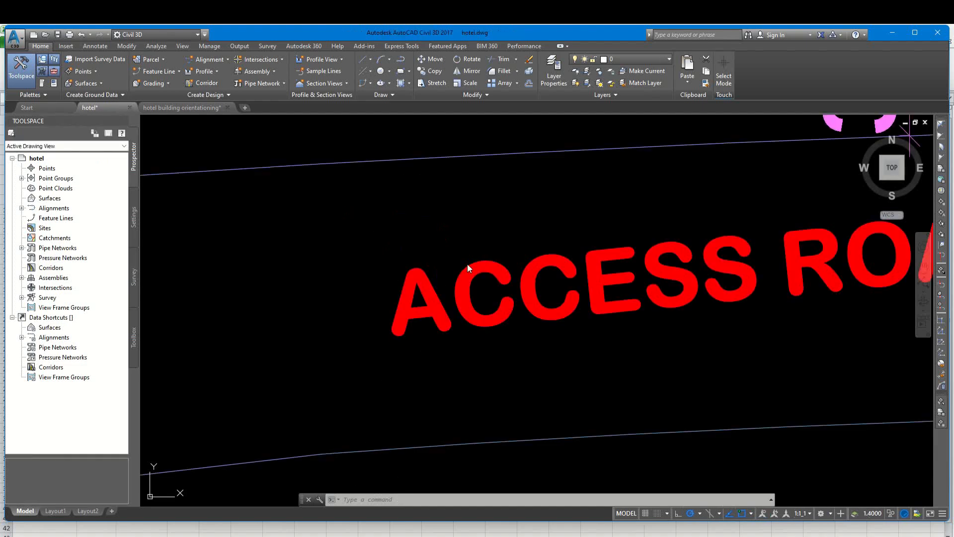
scroll(468, 265, "down", 5)
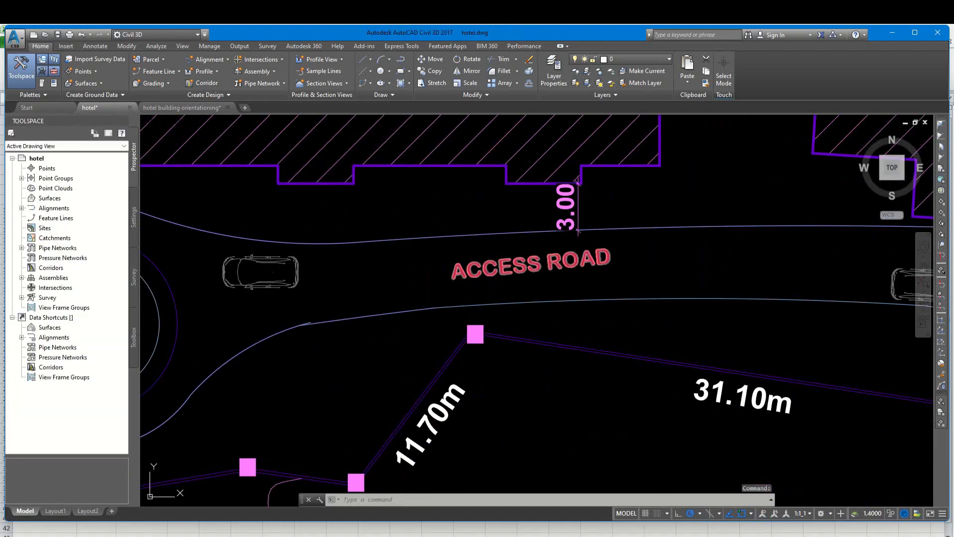
scroll(553, 252, "down", 2)
middle_click_drag(554, 251, 291, 304)
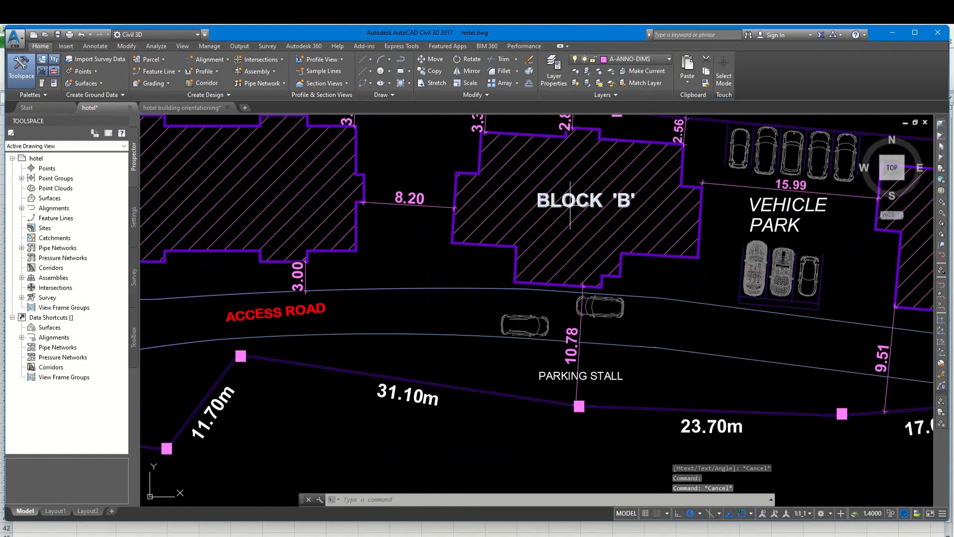
middle_click_drag(570, 204, 511, 266)
scroll(454, 198, "up", 5)
left_click(449, 202)
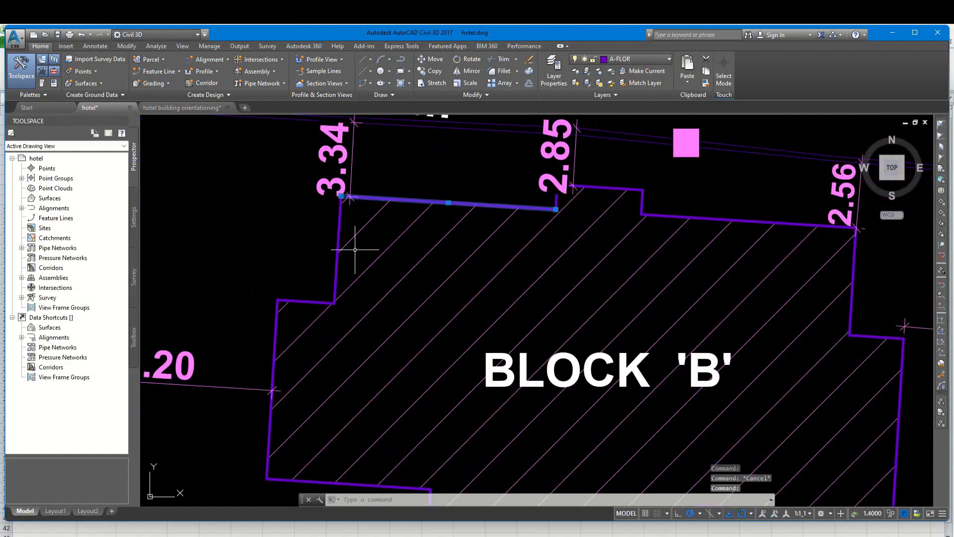
left_click(338, 249)
left_click(311, 304)
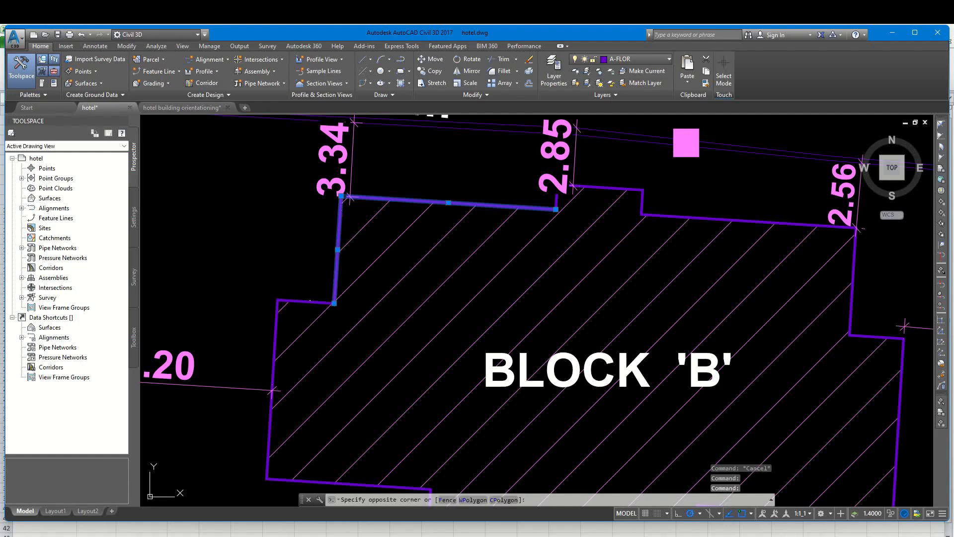
left_click(295, 307)
left_click(272, 323)
left_click(276, 331)
left_click(277, 330)
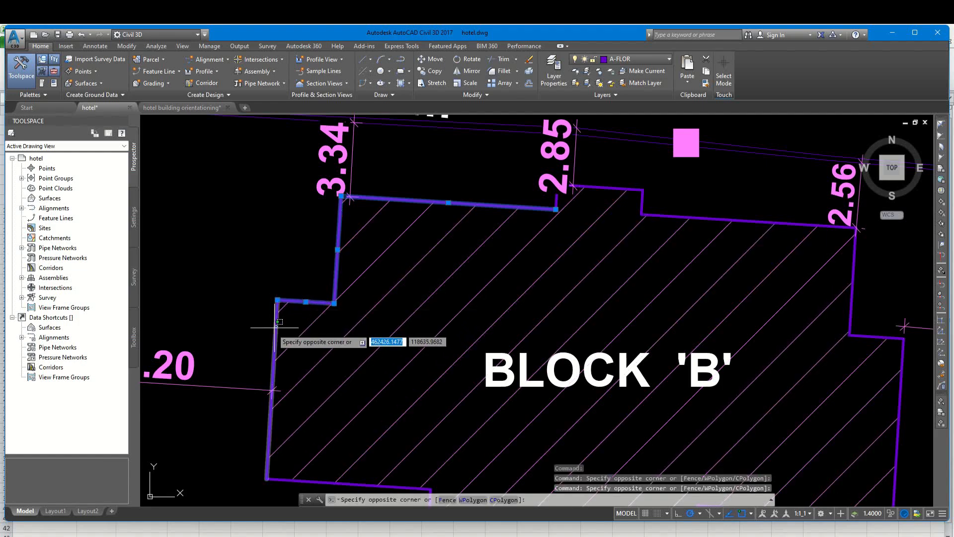
left_click(273, 329)
Add the stepped outline edges along the south side of Block 'B' to the selection.
scroll(313, 243, "down", 4)
scroll(327, 347, "up", 4)
left_click(330, 320)
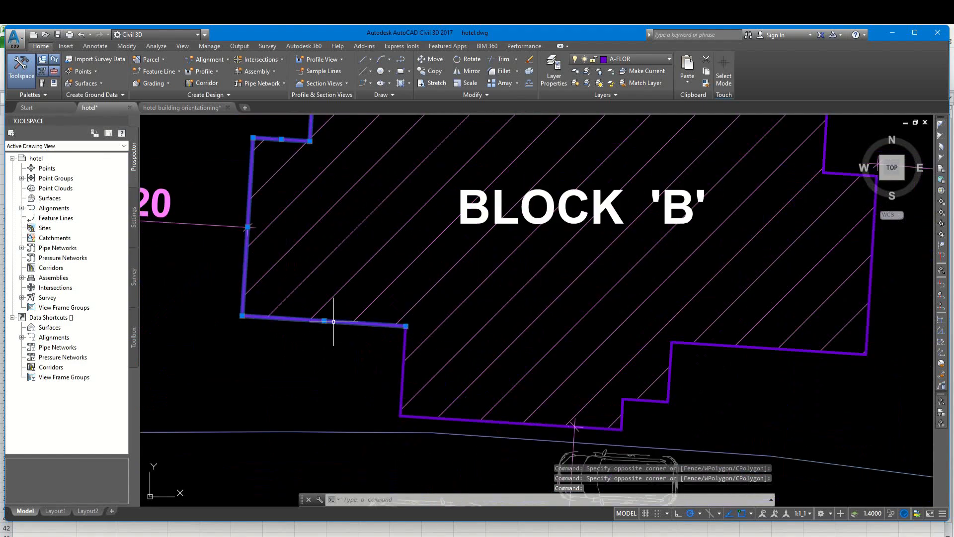
left_click(404, 338)
left_click(450, 418)
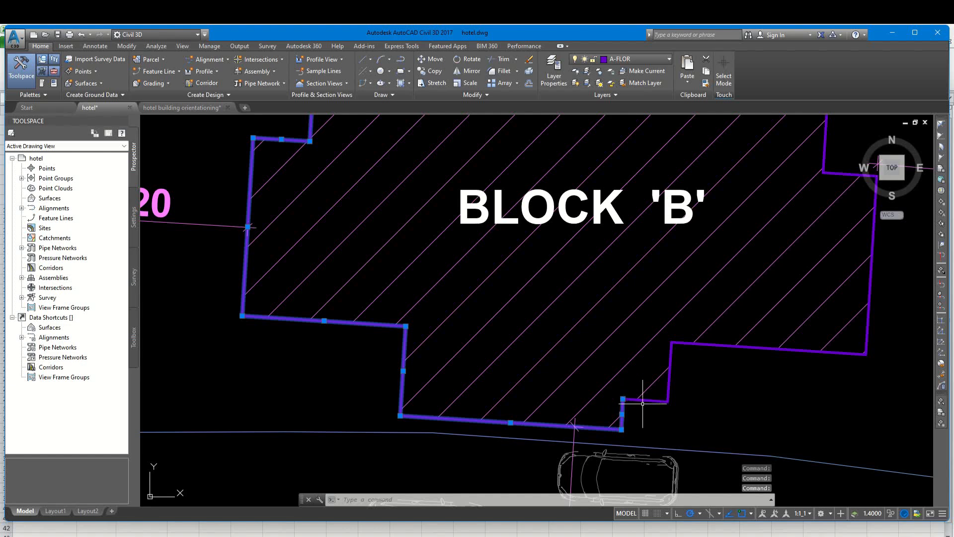
left_click(677, 408)
left_click(666, 398)
left_click(710, 345)
Add the east side edges and the north-east top edge of Block 'B' to the selection.
mouse_move(693, 373)
middle_mouse_down()
mouse_move(685, 385)
mouse_move(535, 408)
middle_mouse_up()
left_click(716, 254)
left_click(686, 209)
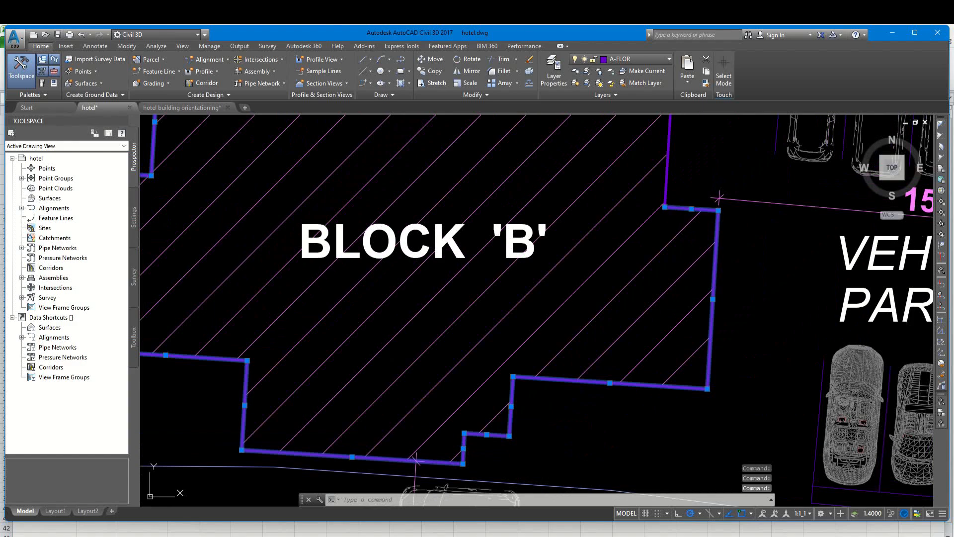
left_click(661, 186)
left_click(663, 187)
left_click(666, 180)
scroll(666, 179, "down", 4)
middle_click_drag(661, 159, 635, 266)
scroll(634, 263, "up", 2)
left_click(612, 262)
Complete the selection with the three edges of the small projection on the north side of Block 'B'.
scroll(497, 241, "up", 4)
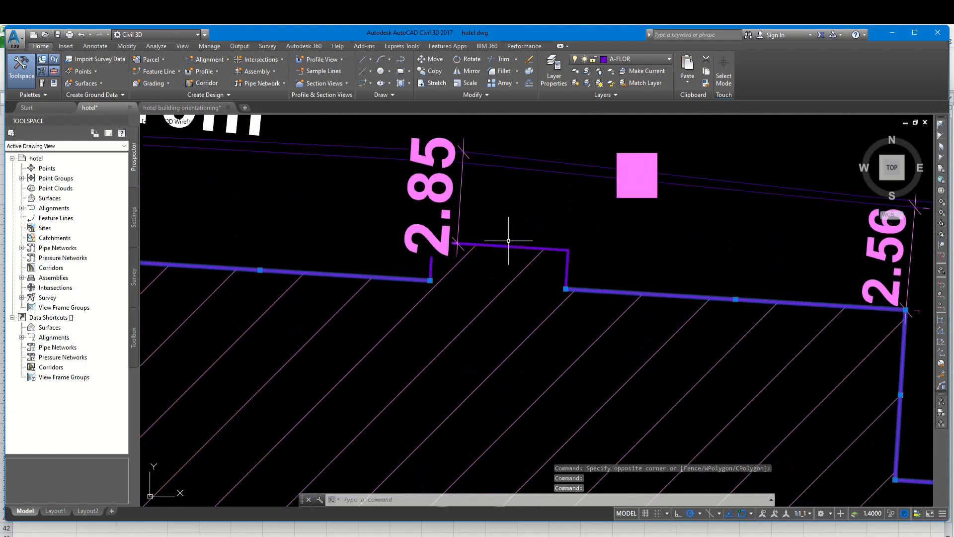
left_click(568, 262)
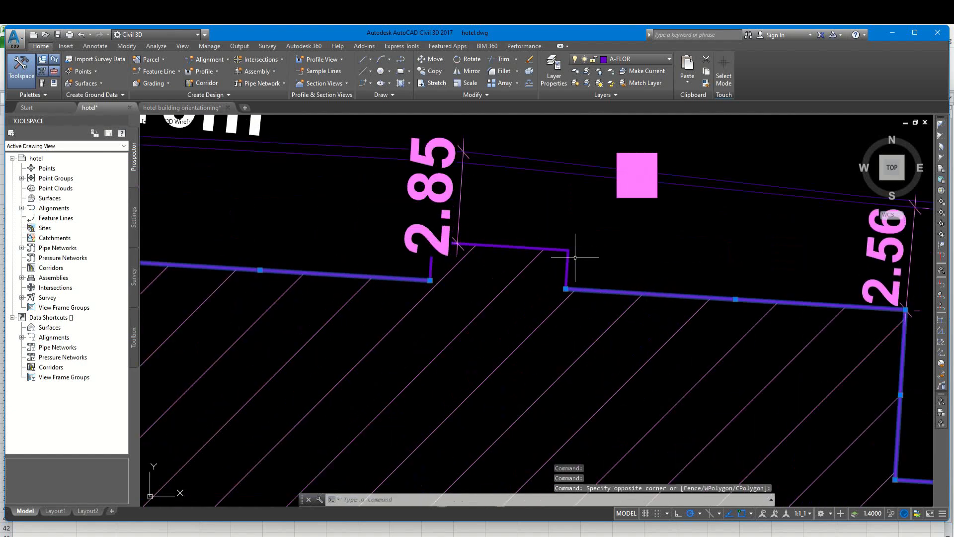
left_click(556, 249)
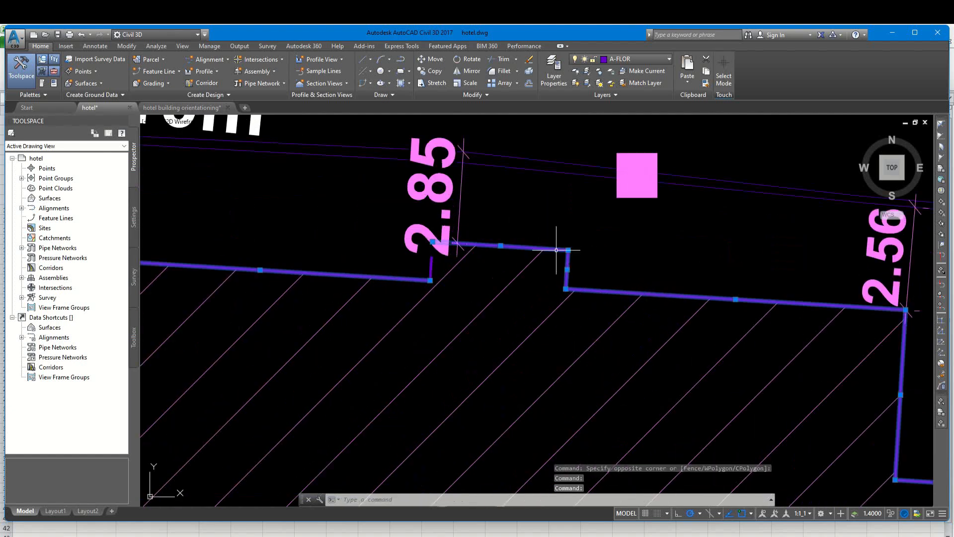
scroll(421, 274, "up", 2)
left_click(430, 262)
scroll(467, 279, "down", 4)
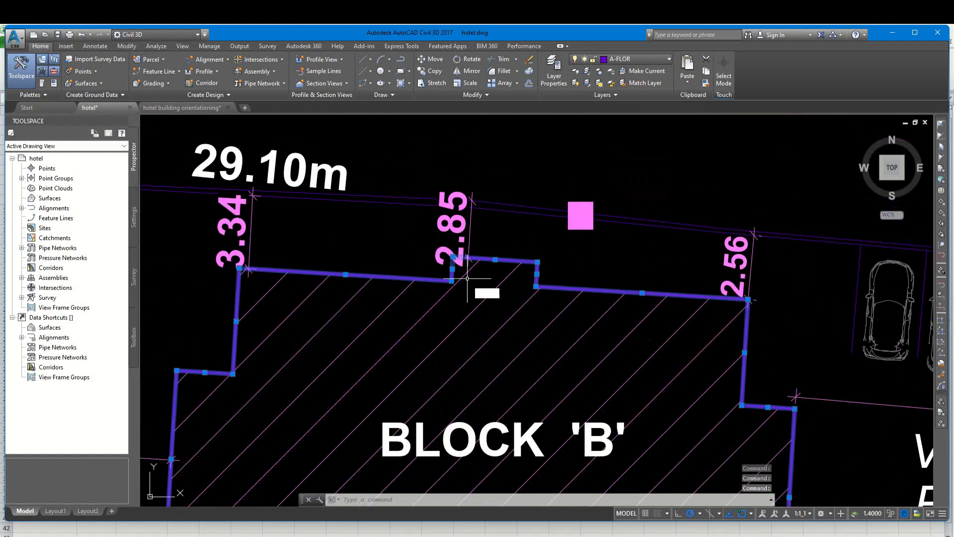
Copy the selected Block 'B' outline to the empty area below the BLOCK PLAN title.
key("Return")
left_click(467, 279)
scroll(472, 233, "down", 5)
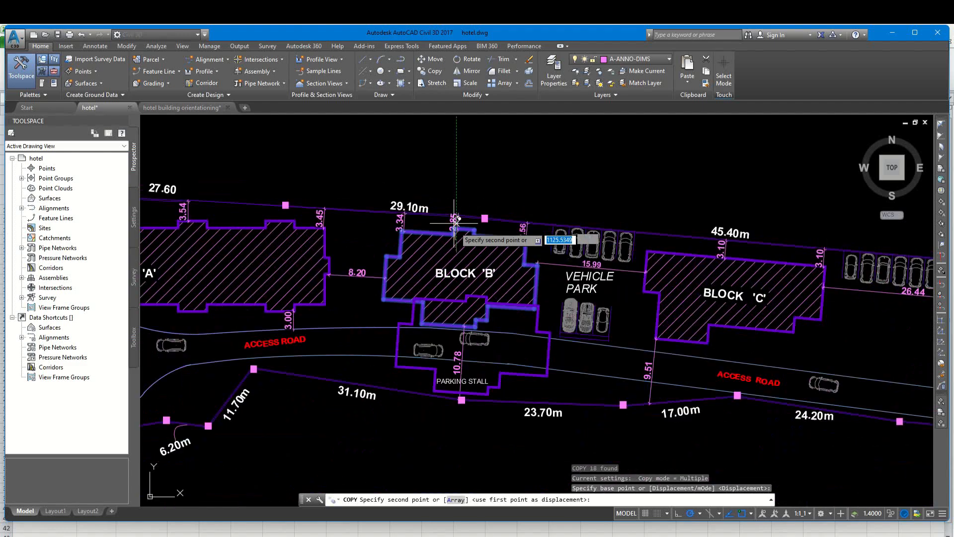
scroll(477, 294, "down", 5)
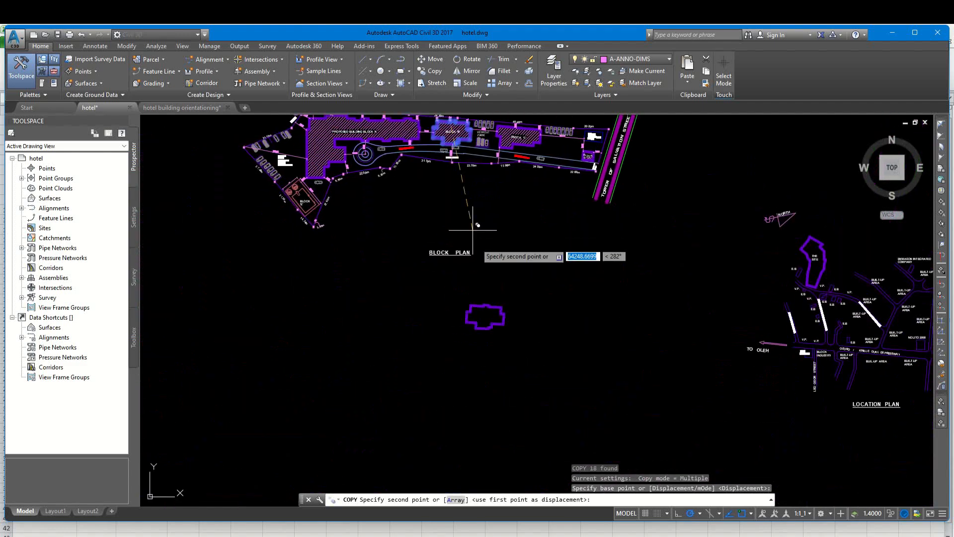
middle_click_drag(467, 389, 462, 335)
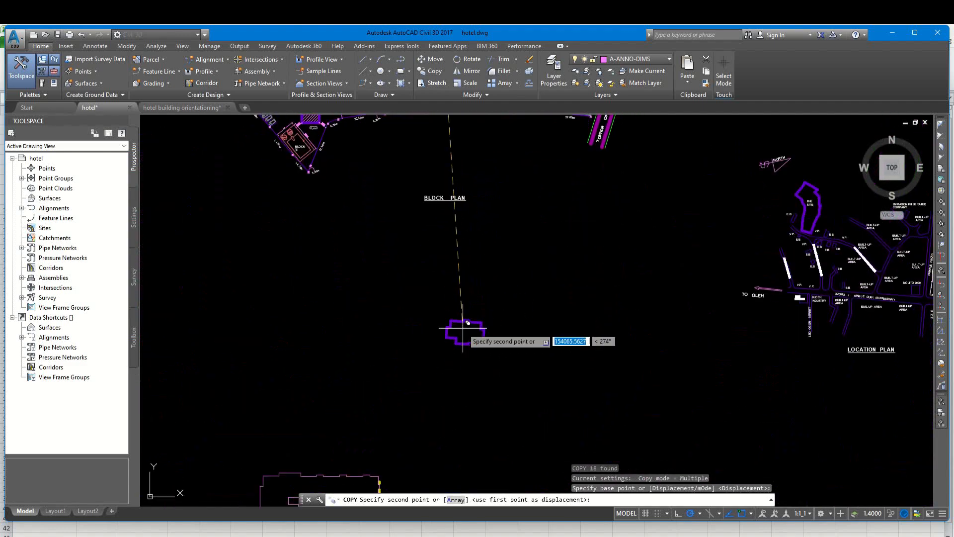
left_click(463, 328)
key("Escape")
Match the copied outline's properties to the thin magenta building outline located further below it.
scroll(467, 370, "up", 4)
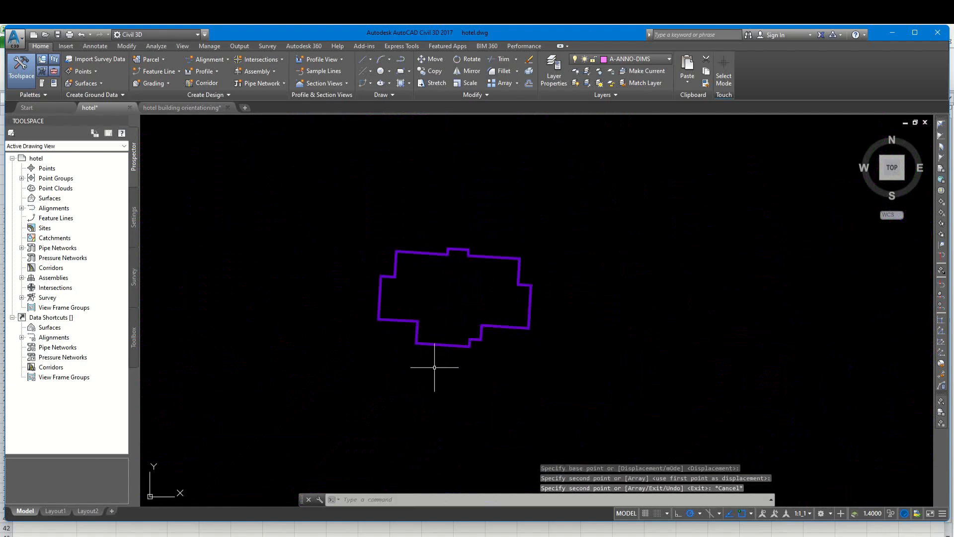
scroll(446, 342, "down", 6)
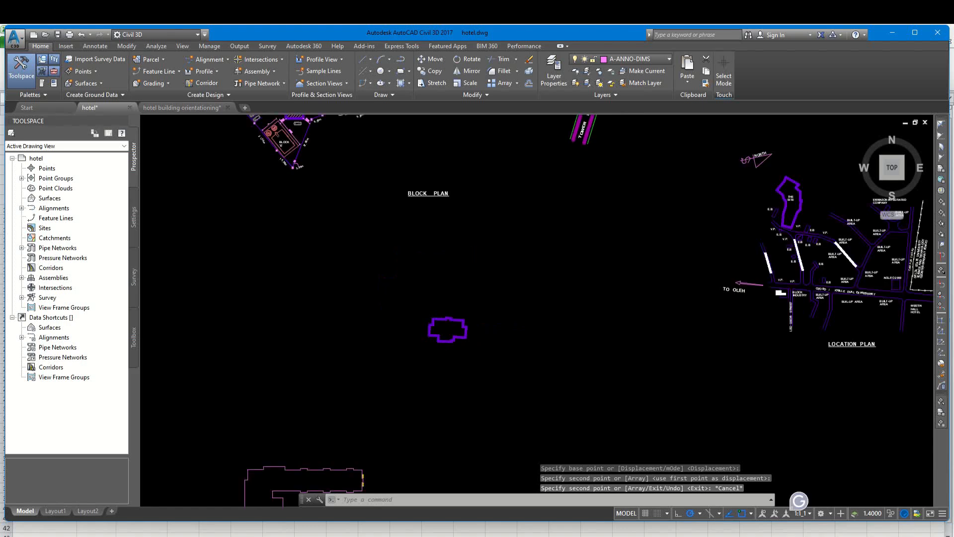
type("ma")
key("Return")
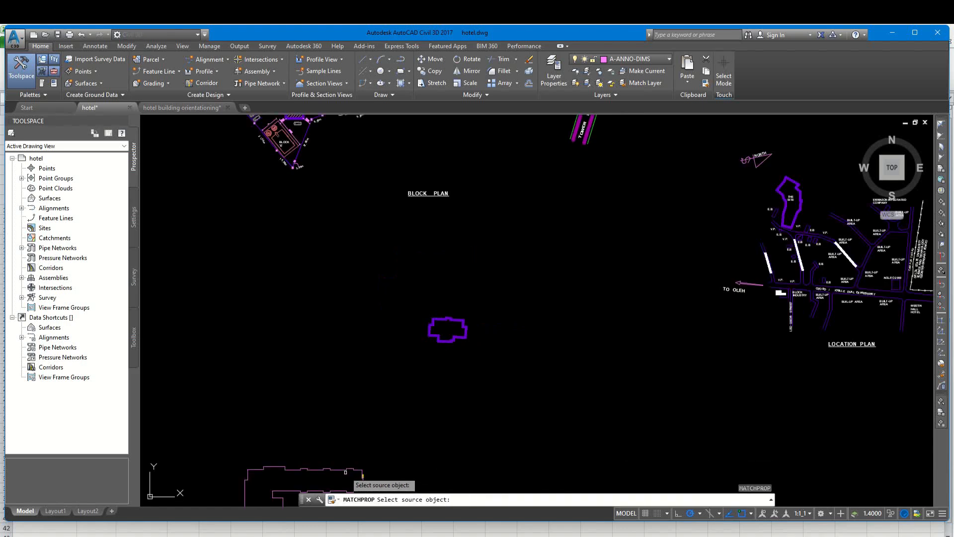
left_click(344, 469)
left_click(492, 317)
left_click(412, 352)
key("Escape")
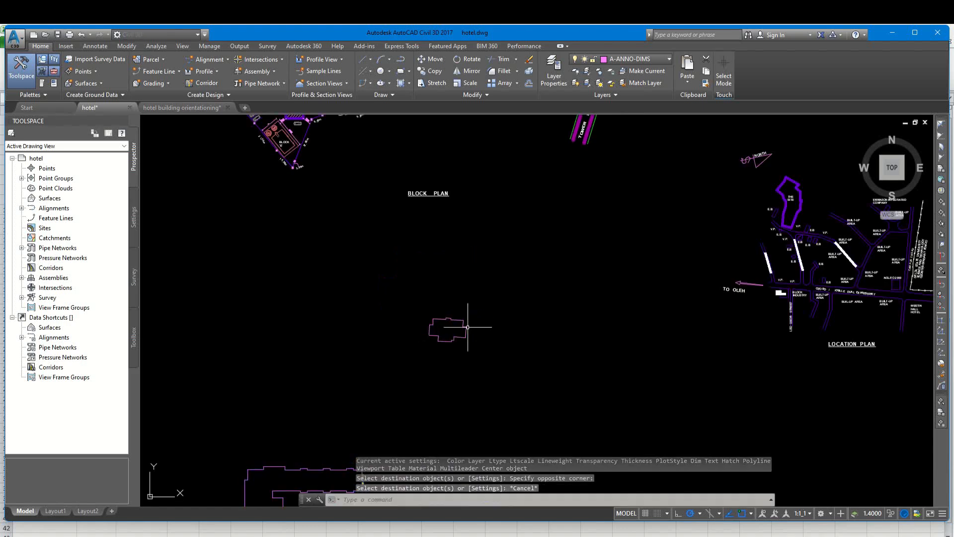
Convert the copied outline into a block named "guest house" with metres as the block unit.
scroll(463, 327, "up", 5)
left_click(347, 387)
left_click(529, 282)
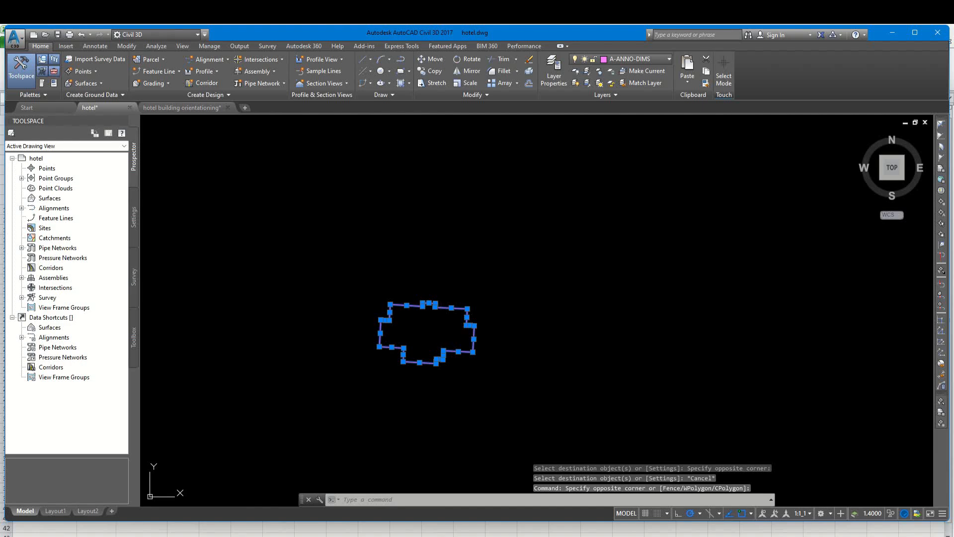
type("block")
key("Return")
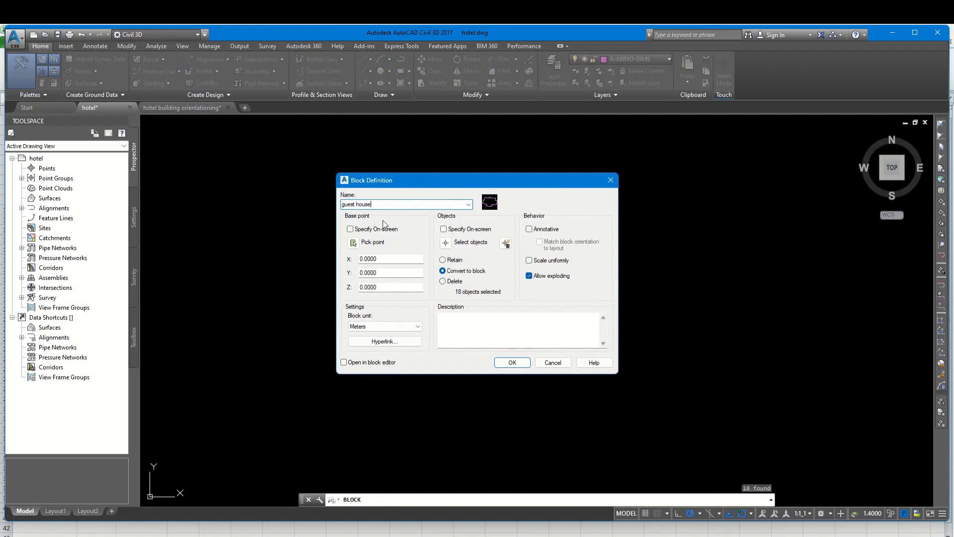
left_click(499, 360)
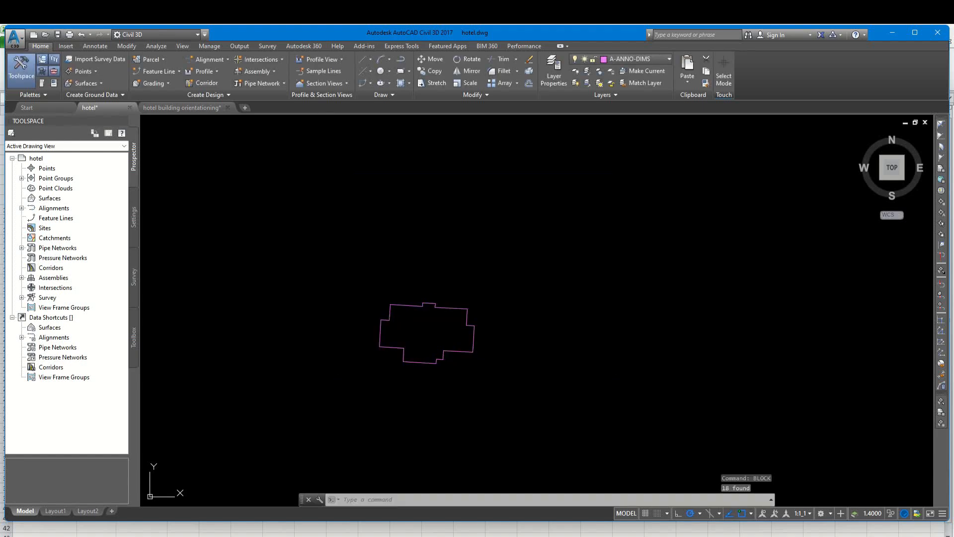
Copy the guest house block and paste it into the hotel building orientationing drawing.
left_click(496, 350)
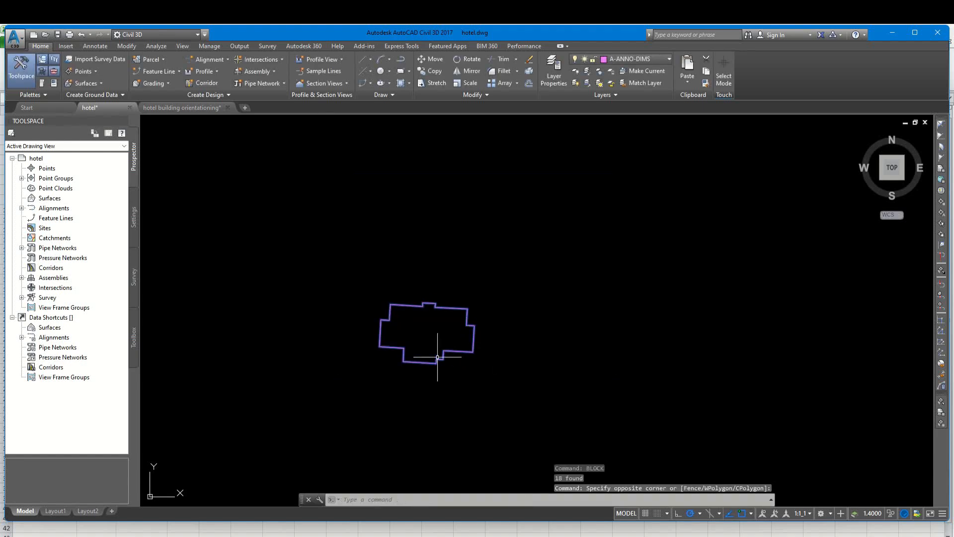
left_click(309, 170)
key("ctrl+c")
key("Escape")
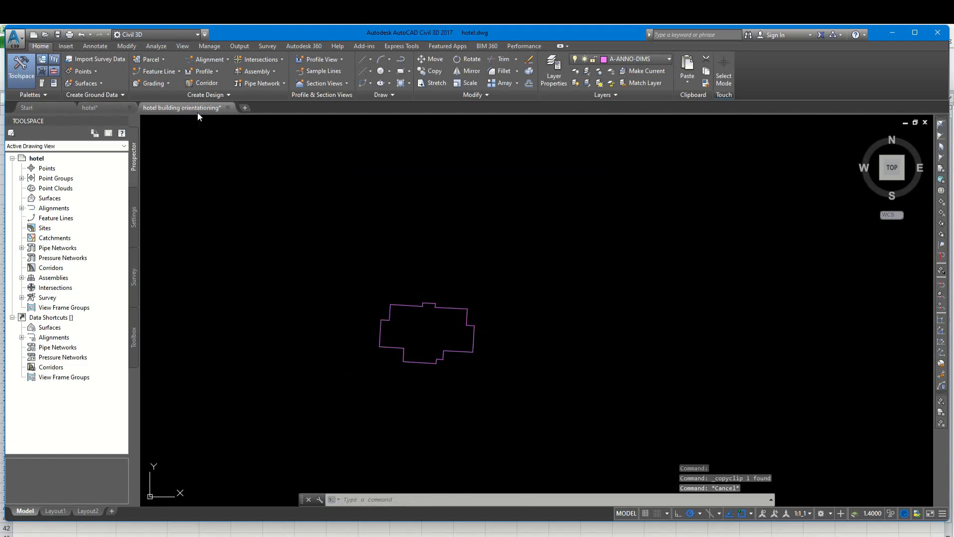
left_click(198, 110)
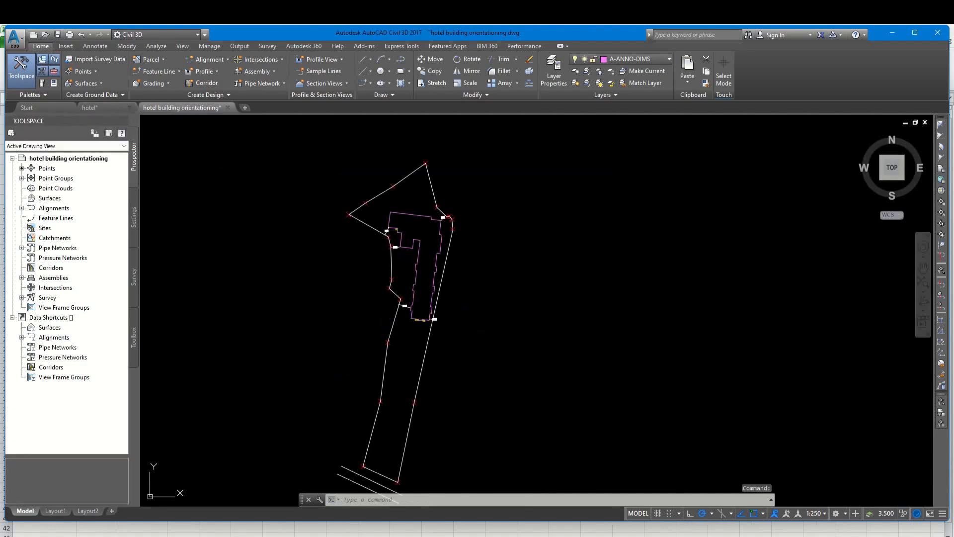
key("ctrl+v")
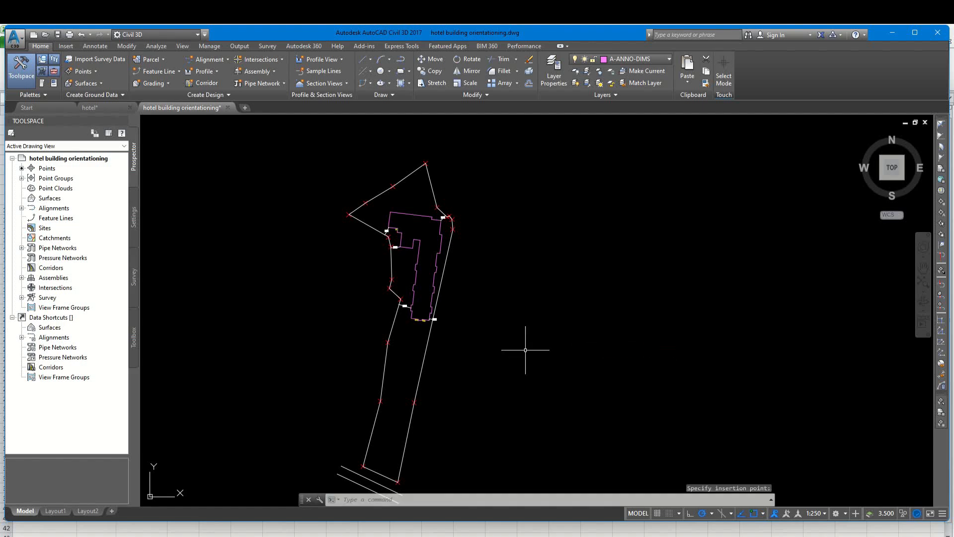
Scale the pasted guest house block by .001 about the south-west corner of its southern projection.
type("z")
key("Return")
type("e")
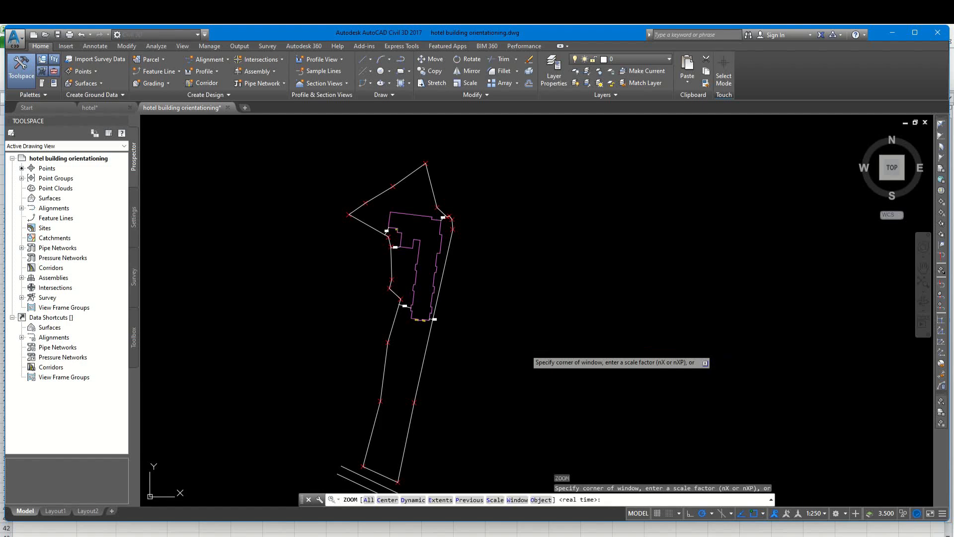
key("Return")
scroll(527, 322, "down", 3)
middle_click_drag(502, 332, 505, 315)
scroll(502, 315, "up", 2)
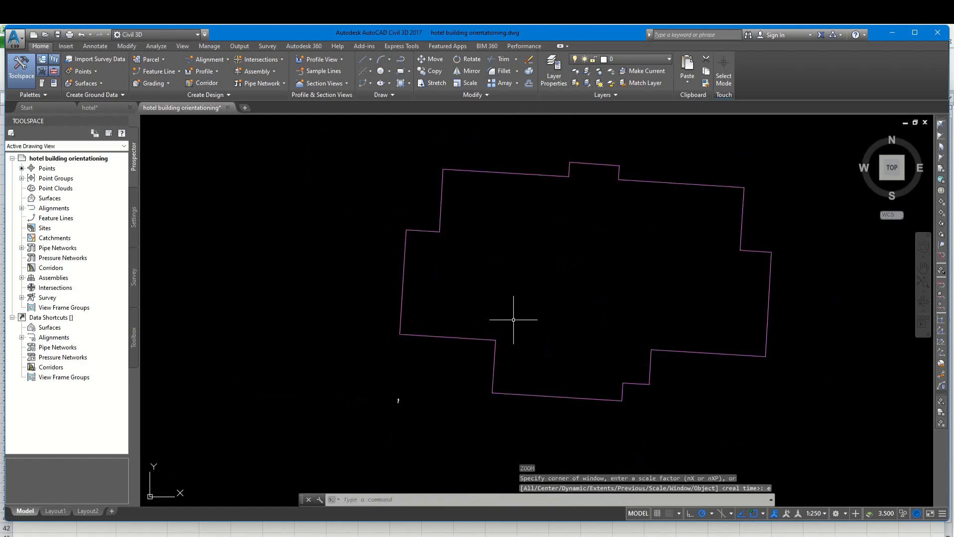
left_click(513, 319)
left_click(460, 353)
type("sc")
key("Return")
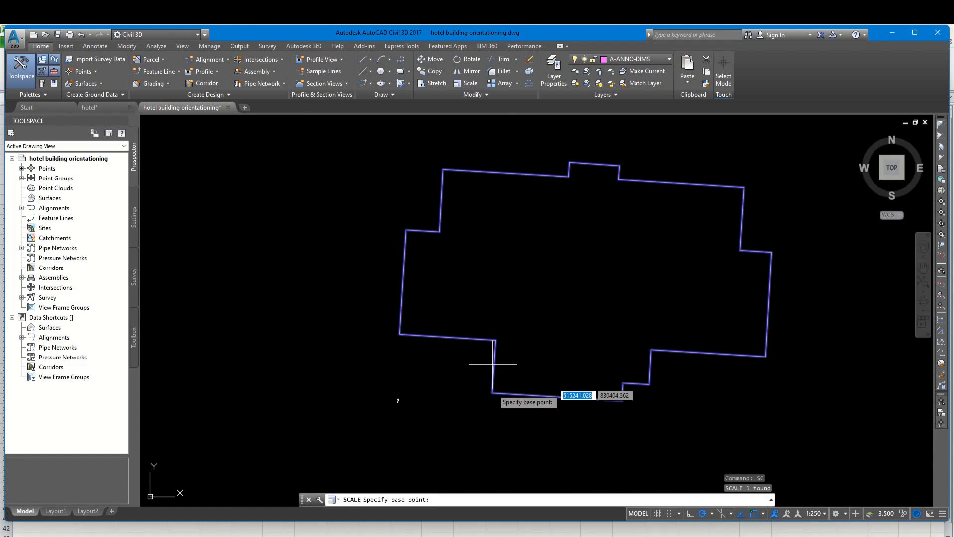
left_click(492, 393)
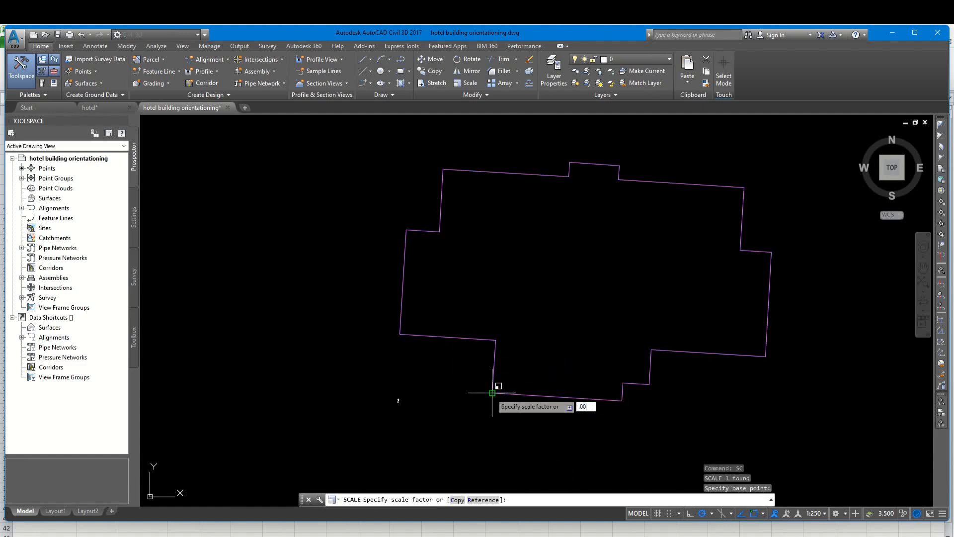
key("Return")
Move the scaled guest house block into the site, placing it just south of the main hotel building.
left_click_drag(478, 402, 510, 385)
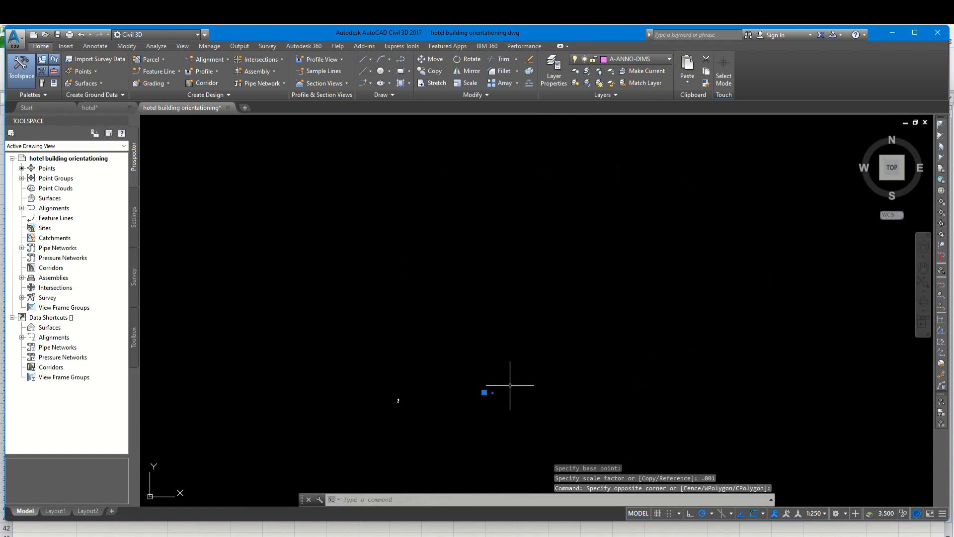
type("m")
key("Return")
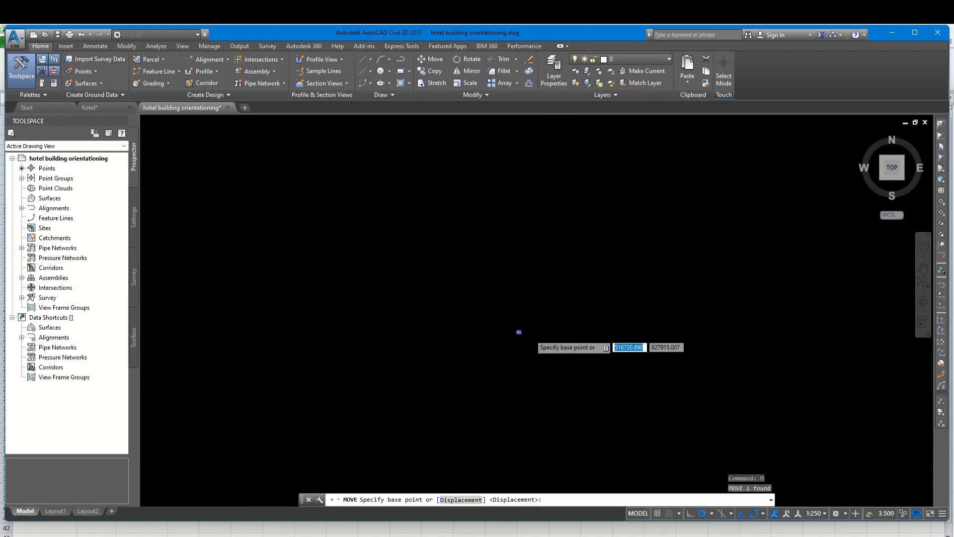
left_click(510, 332)
scroll(635, 330, "down", 5)
middle_click_drag(385, 364, 691, 326)
scroll(315, 344, "up", 10)
middle_click_drag(294, 353, 512, 312)
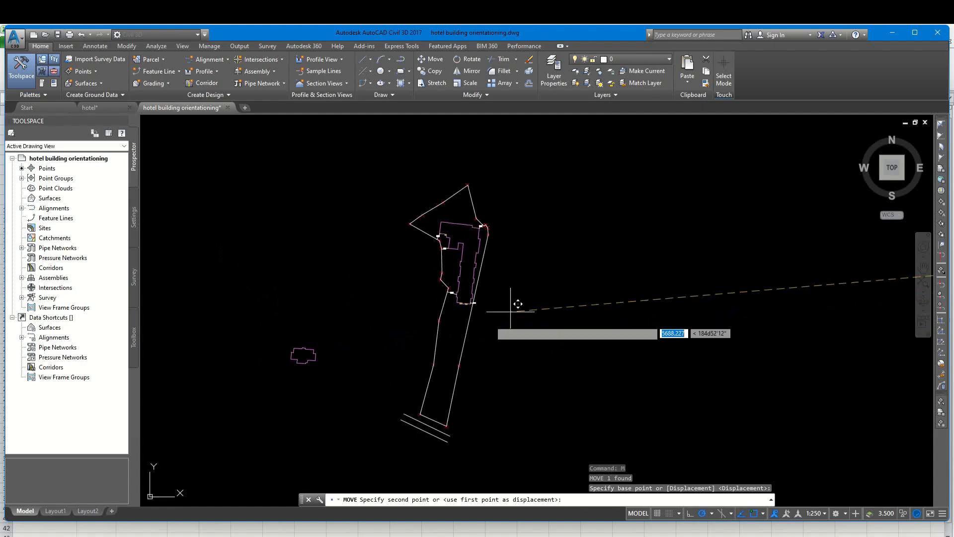
scroll(508, 314, "up", 4)
left_click(417, 322)
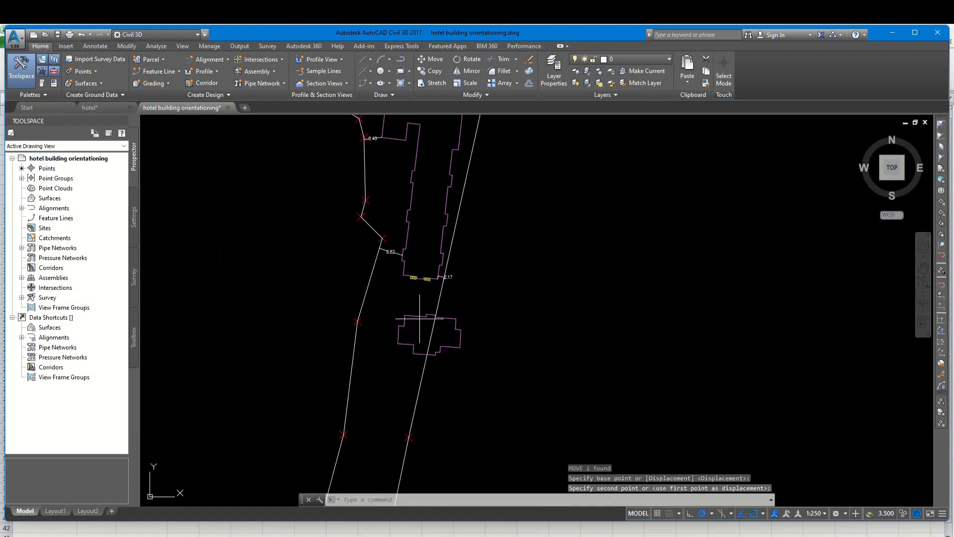
Rotate the guest house block about a point inside it so its long axis runs roughly parallel to the eastern site boundary.
left_click(419, 318)
left_click(416, 309)
type("ro")
key("Return")
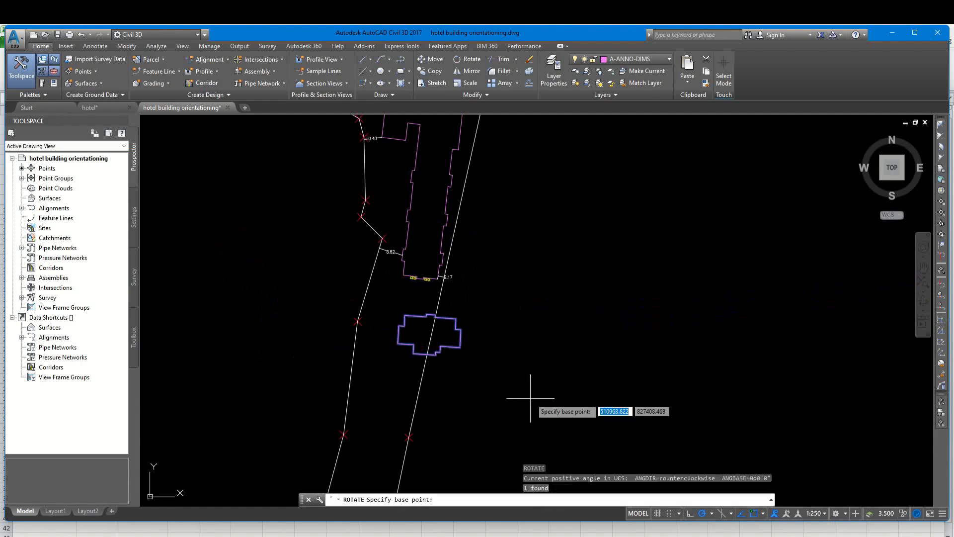
left_click(420, 341)
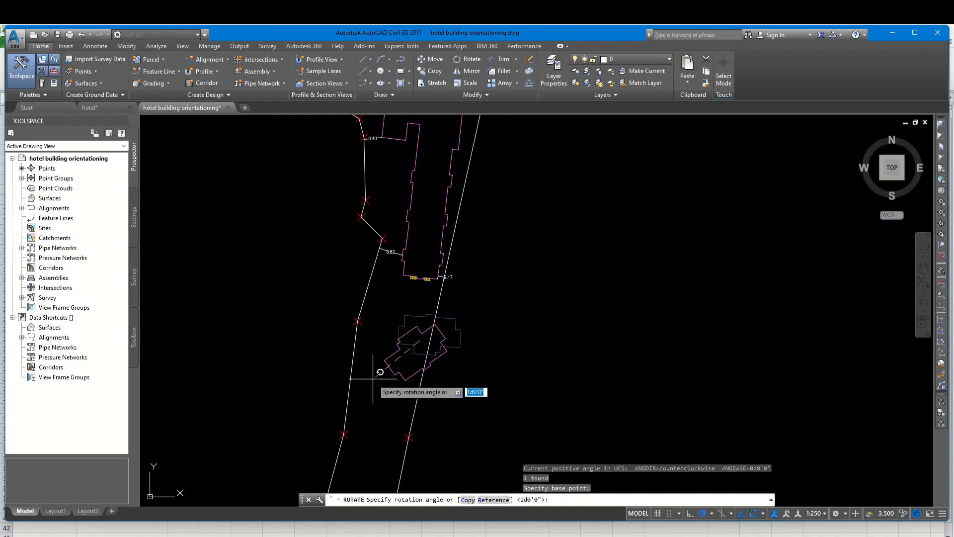
scroll(400, 395, "up", 4)
scroll(418, 399, "down", 2)
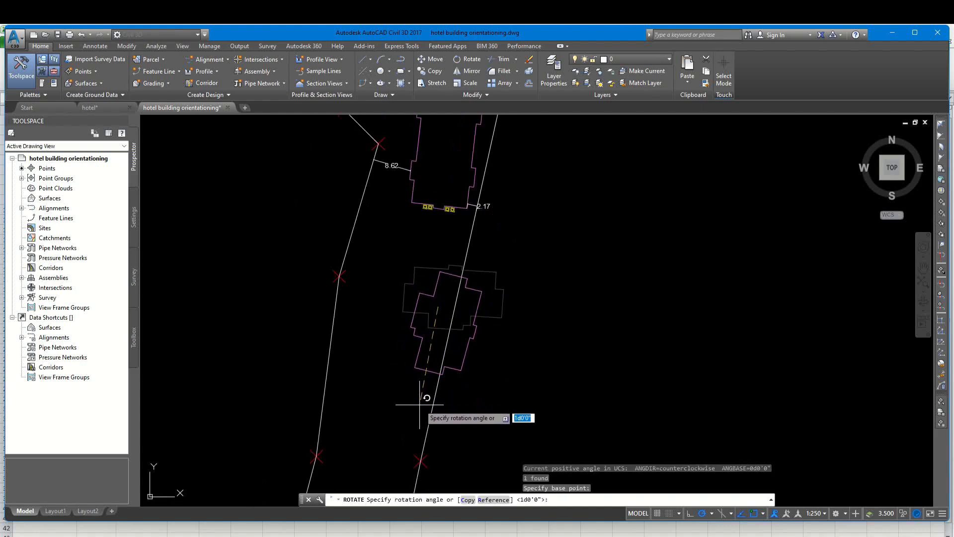
left_click(419, 406)
Move the rotated guest house block north-west so it sits fully inside the site boundary, below the main building.
left_click(460, 363)
left_click(449, 379)
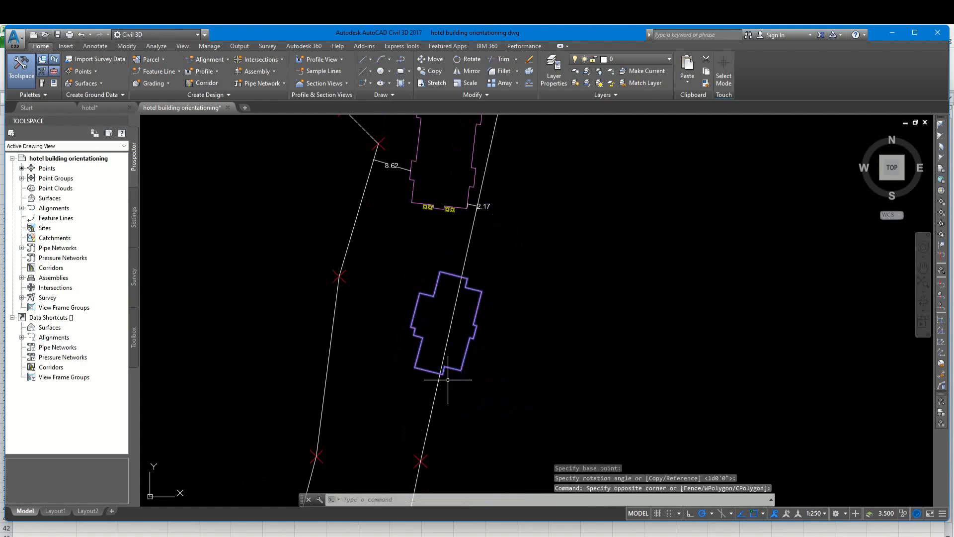
type("M")
key("Return")
left_click(588, 343)
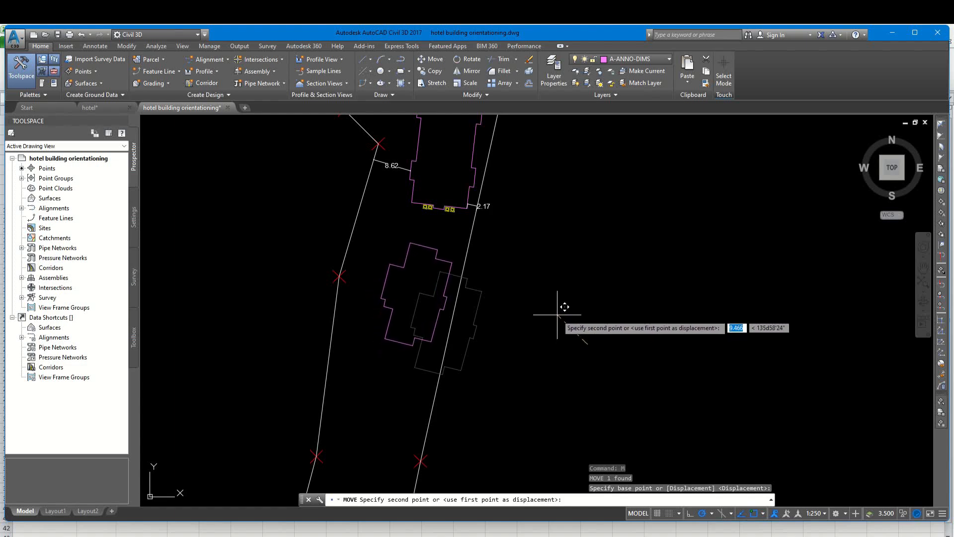
left_click(557, 312)
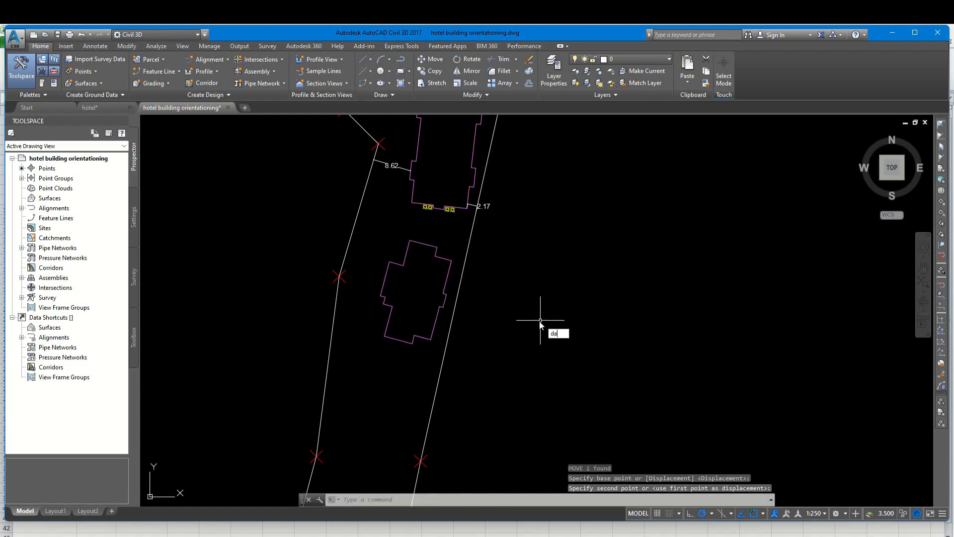
Add two aligned dimensions to the western boundary, one from the midpoint and one from the lower corner of the guest house's protruding west edge.
type("dal")
key("Return")
scroll(392, 279, "up", 3)
left_click(371, 278)
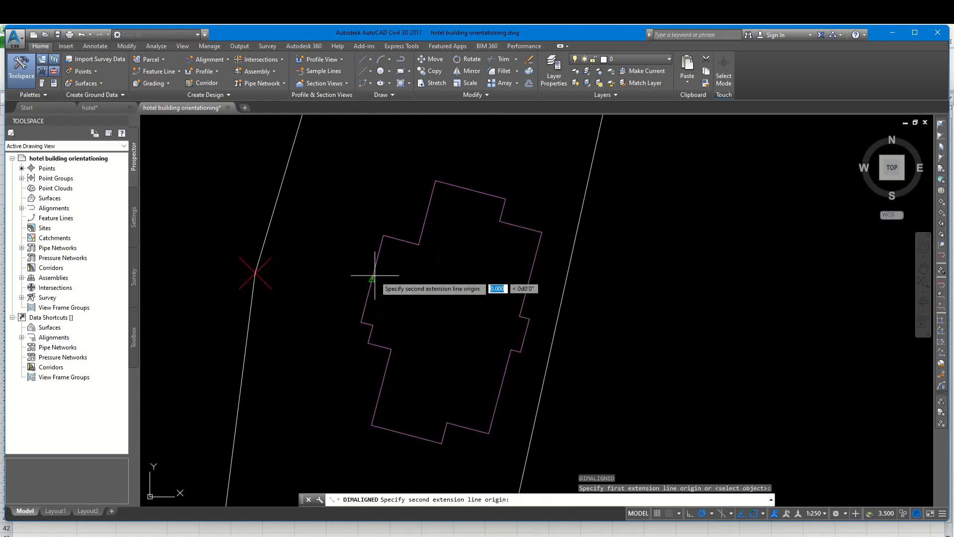
left_click(267, 231)
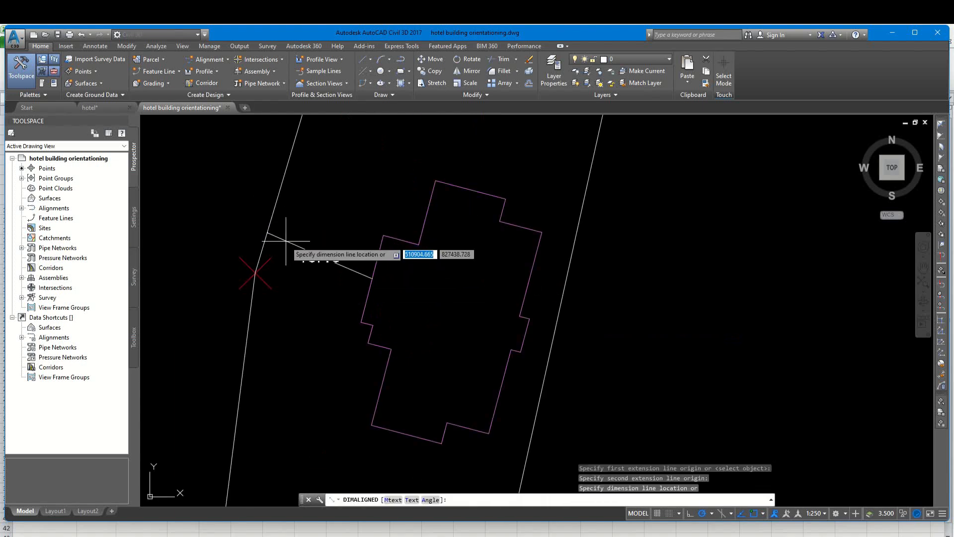
left_click(346, 302)
key("Return")
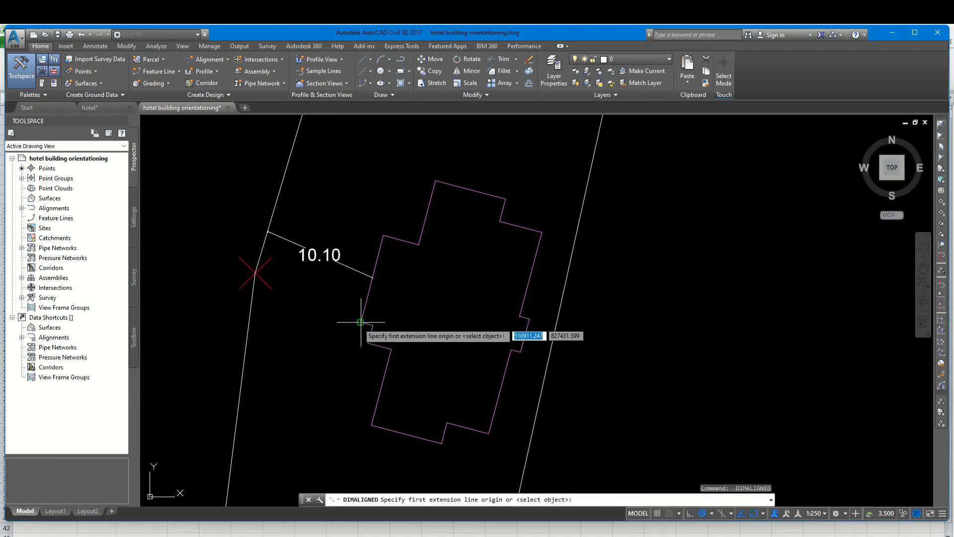
left_click(361, 322)
left_click(253, 317)
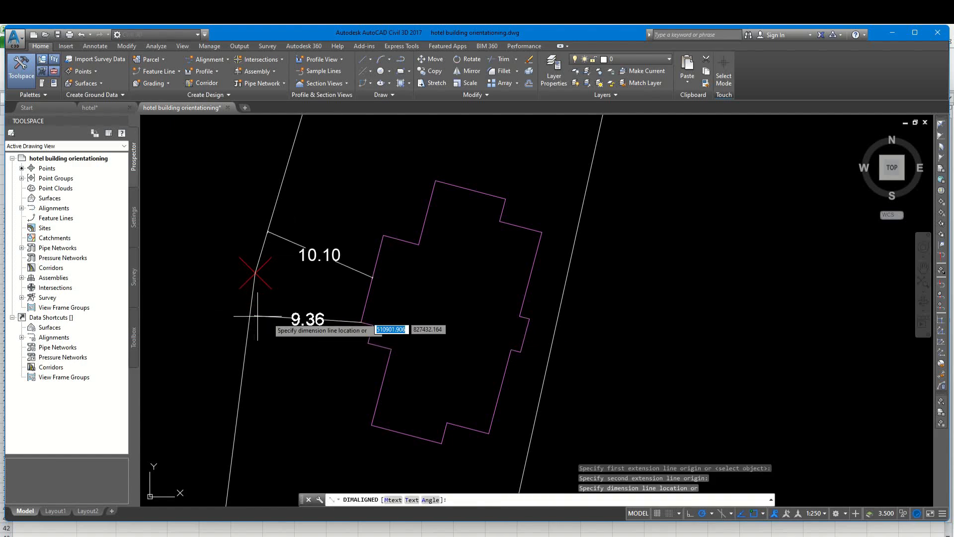
Add an aligned dimension from the midpoint of the guest house's small eastern projection to the eastern boundary.
key("Return")
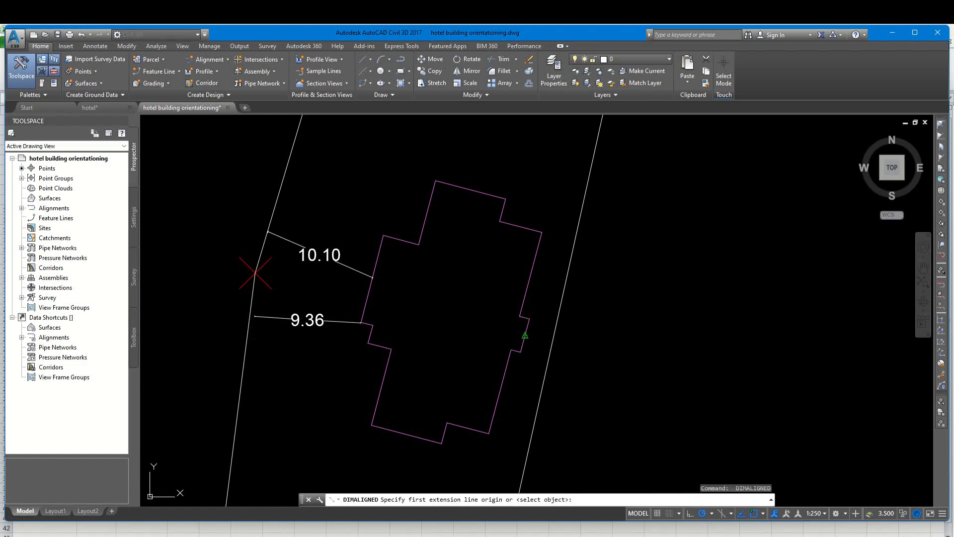
left_click(526, 337)
left_click(551, 341)
scroll(536, 338, "up", 5)
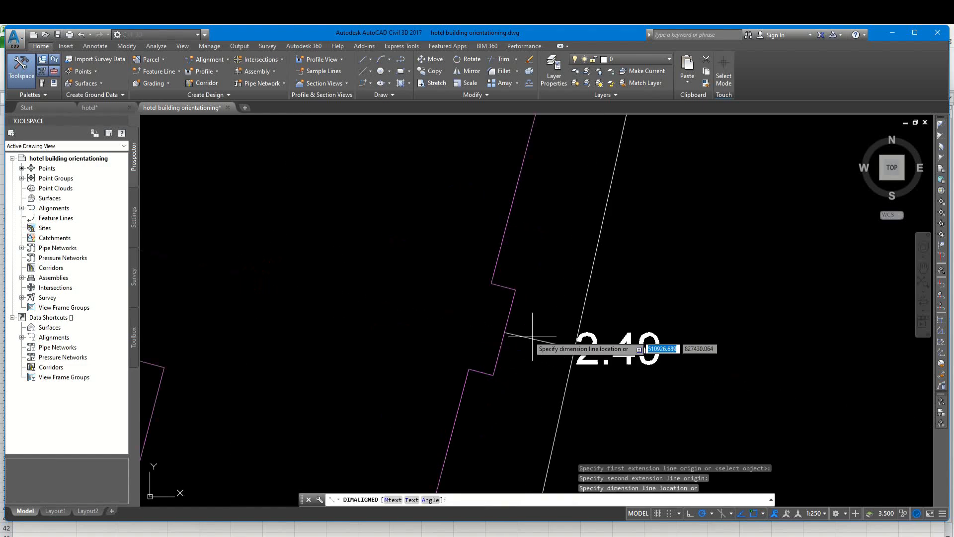
left_click(533, 334)
scroll(552, 286, "down", 5)
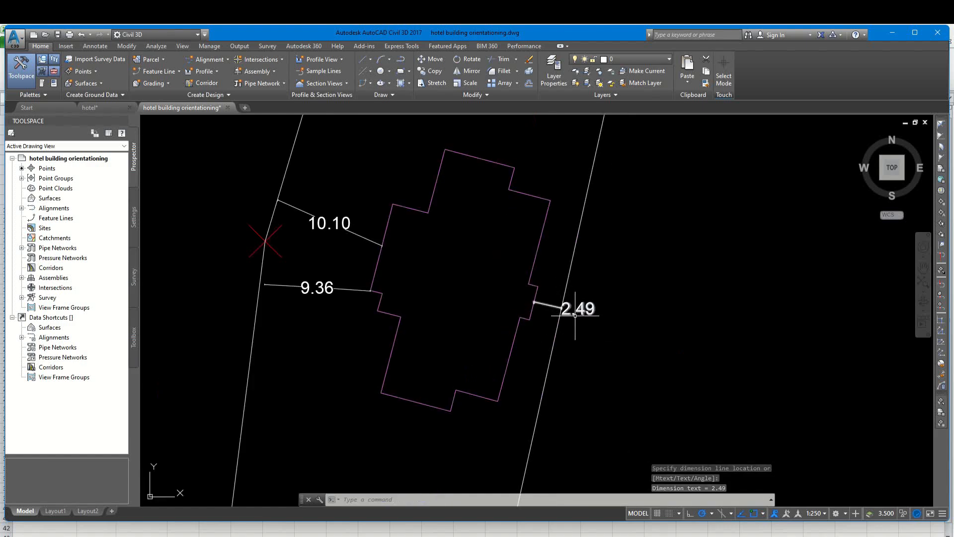
Add an aligned dimension from the midpoint of the guest house's north edge to the south face of the main building.
scroll(517, 266, "down", 4)
scroll(474, 262, "up", 2)
scroll(476, 264, "down", 3)
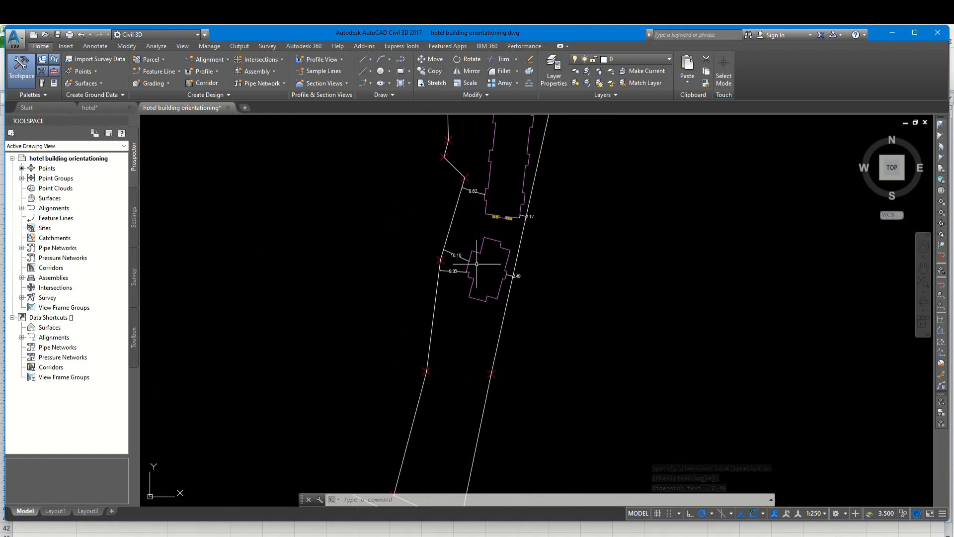
middle_click_drag(493, 283, 488, 301)
scroll(489, 271, "up", 2)
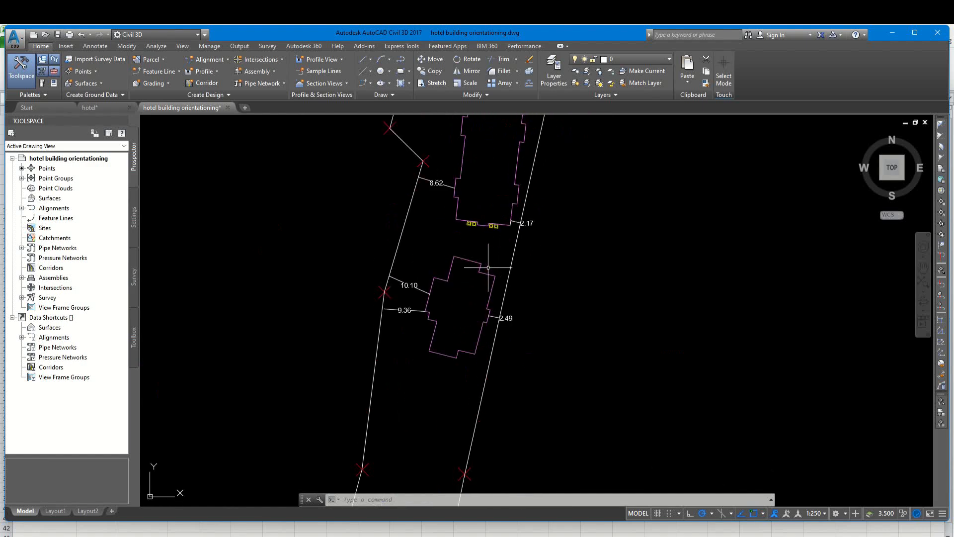
key("Return")
left_click(468, 260)
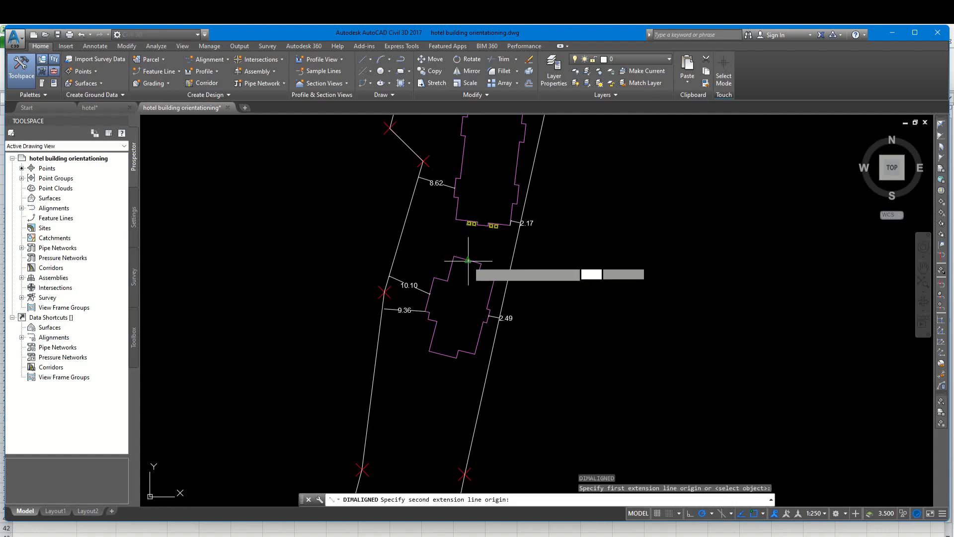
scroll(475, 224, "up", 3)
left_click(483, 224)
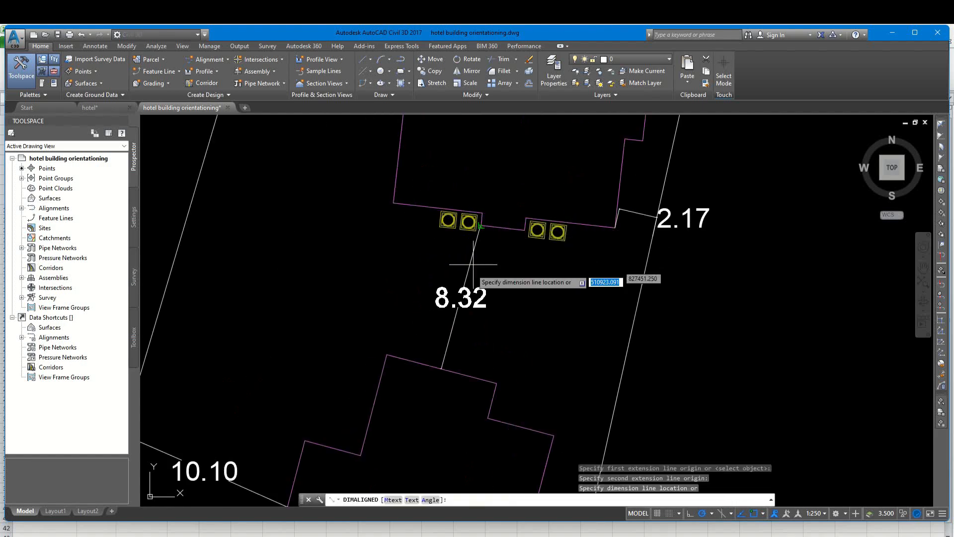
left_click(470, 278)
scroll(470, 262, "down", 4)
key("Escape")
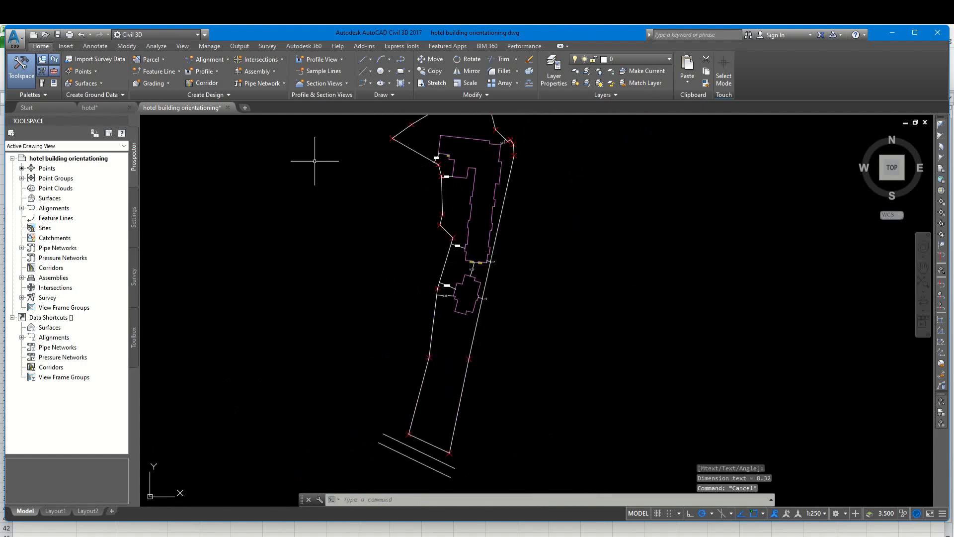
Switch to the hotel drawing and examine the spacing between Block 'B' and its neighbouring building in the block plan.
left_click(105, 107)
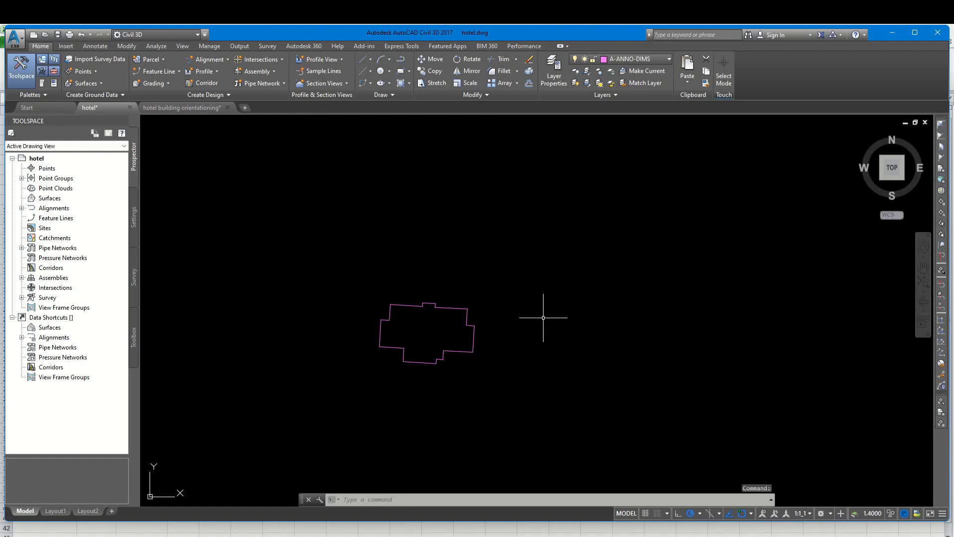
scroll(532, 302, "down", 6)
scroll(442, 266, "up", 6)
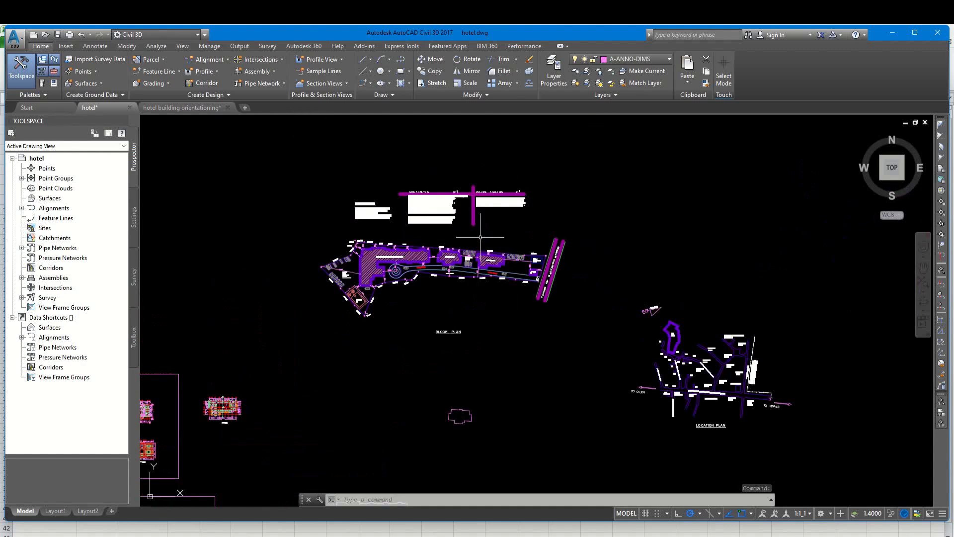
middle_click_drag(345, 289, 528, 275)
scroll(409, 297, "up", 6)
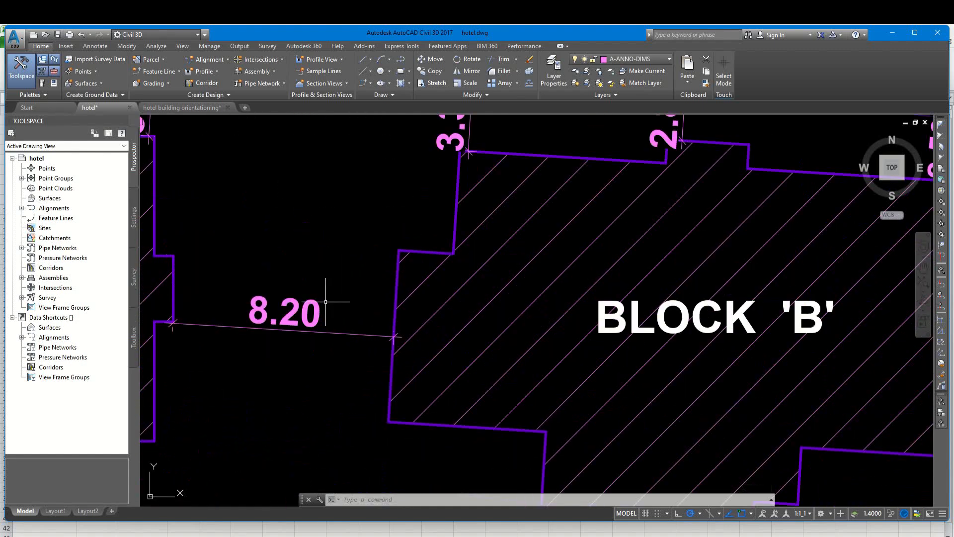
scroll(326, 302, "down", 5)
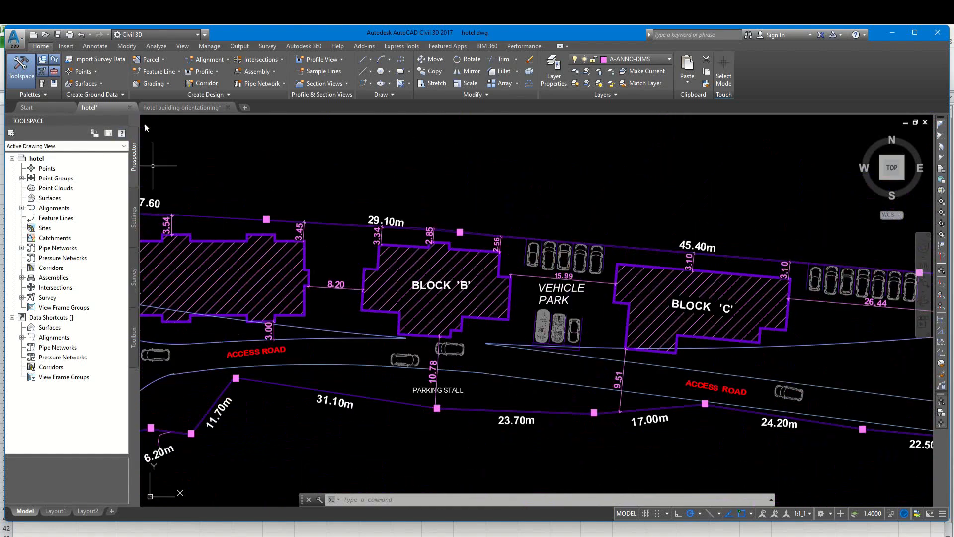
Return to the hotel building orientationing drawing and review the guest house's distances to the main building and site boundaries.
left_click(174, 108)
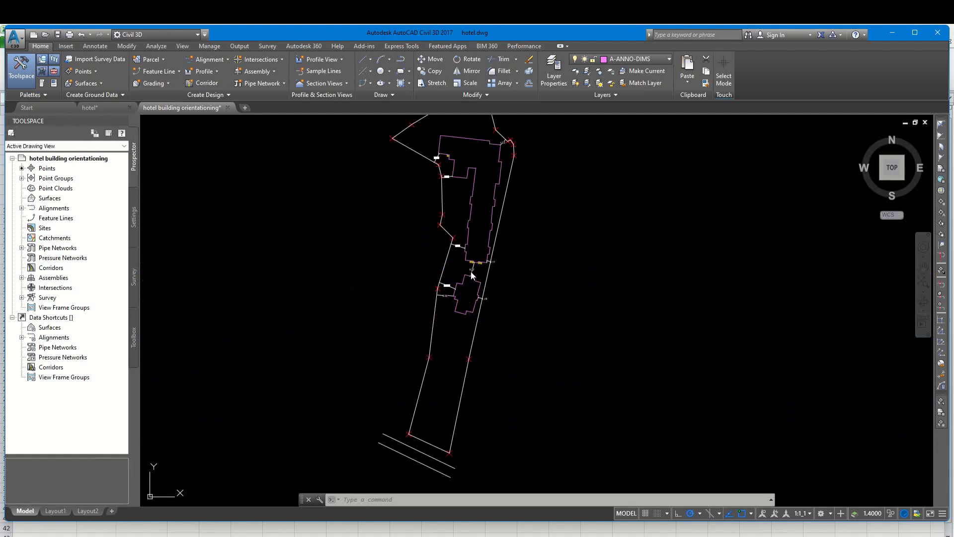
scroll(471, 275, "up", 2)
scroll(471, 273, "up", 2)
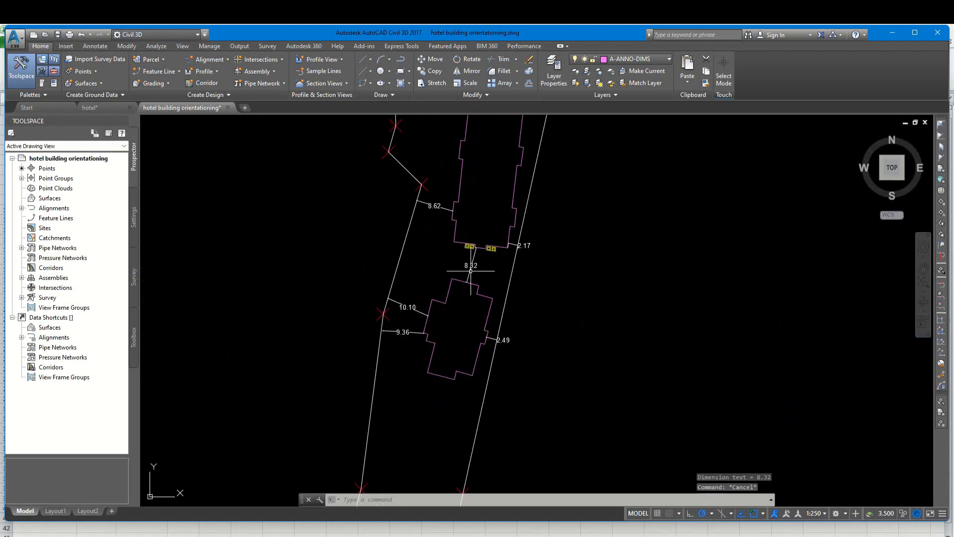
scroll(472, 273, "down", 1)
middle_click_drag(468, 272, 510, 278)
scroll(510, 279, "down", 2)
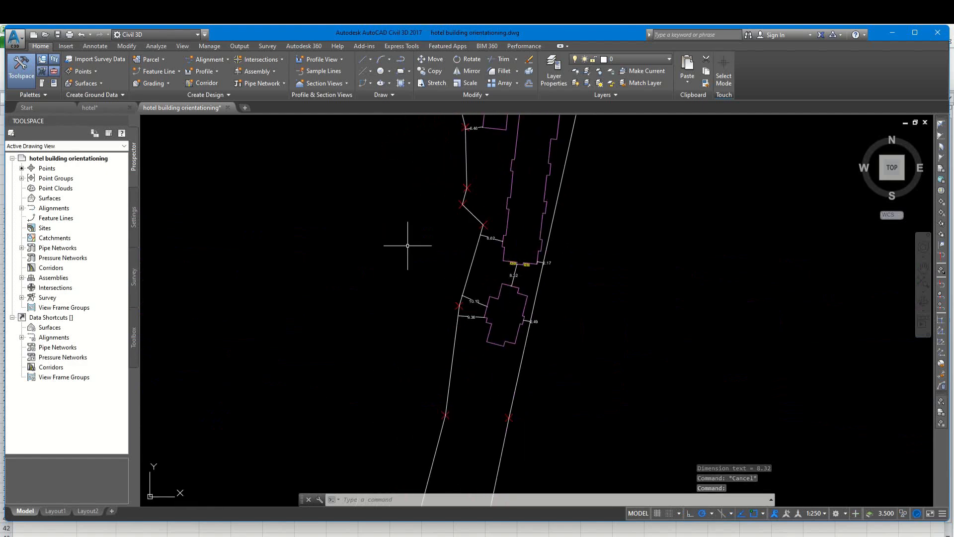
middle_click_drag(367, 231, 379, 258)
scroll(518, 329, "up", 2)
scroll(518, 329, "down", 2)
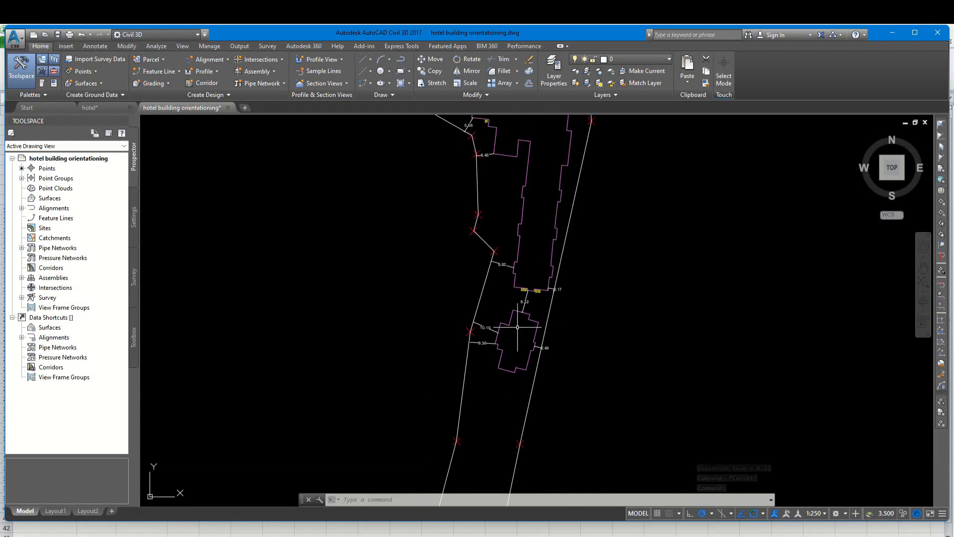
scroll(422, 283, "down", 2)
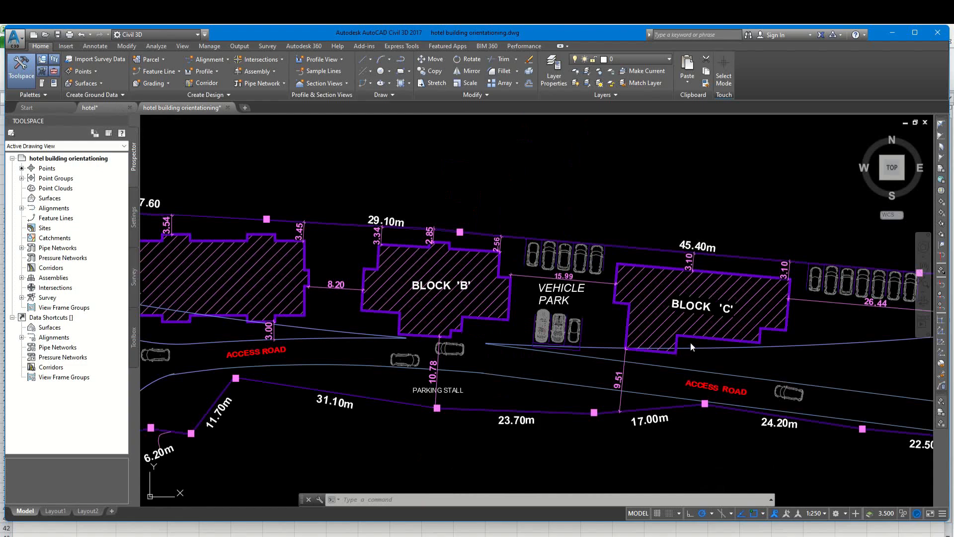
Switch to the hotel drawing and inspect the spacing between Block 'B' and Block 'C' across the vehicle park.
key("ctrl+Tab")
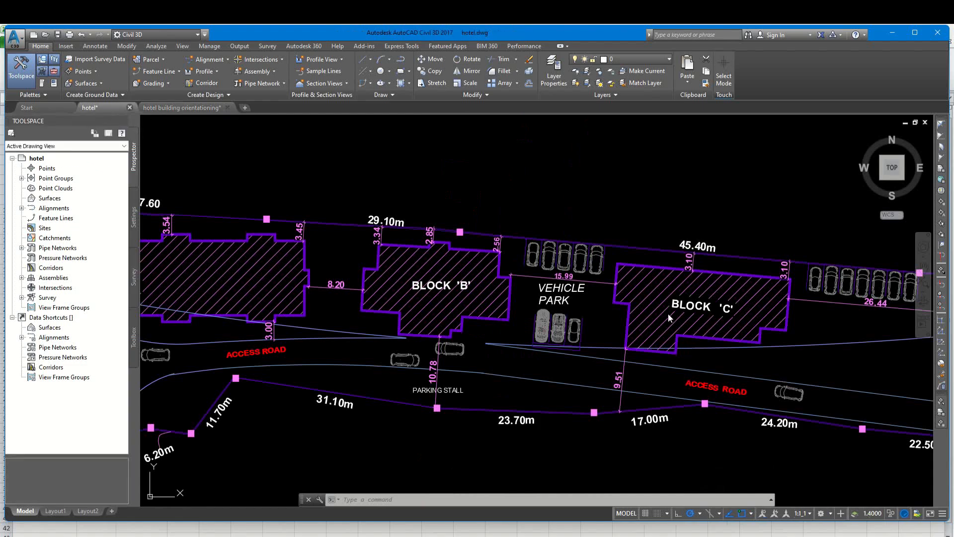
left_click(467, 251)
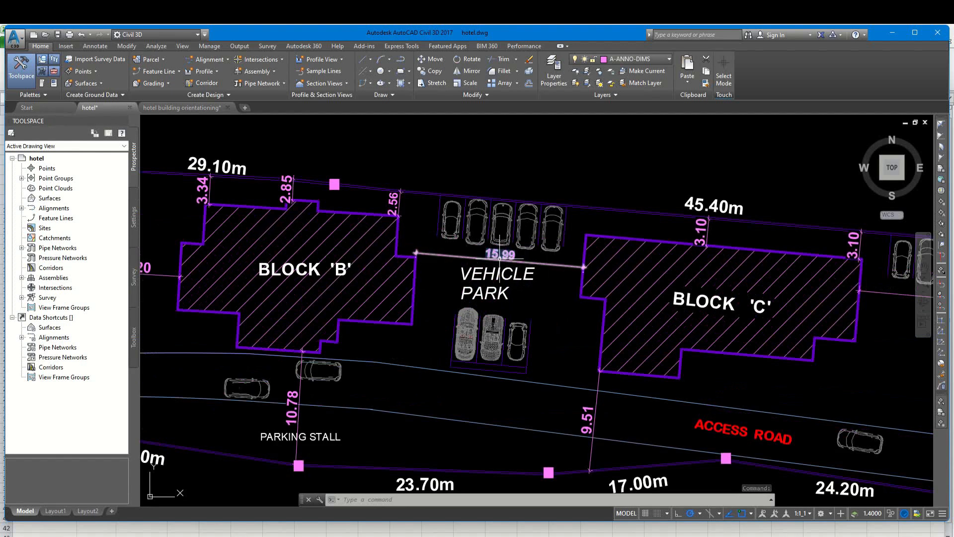
key("Escape")
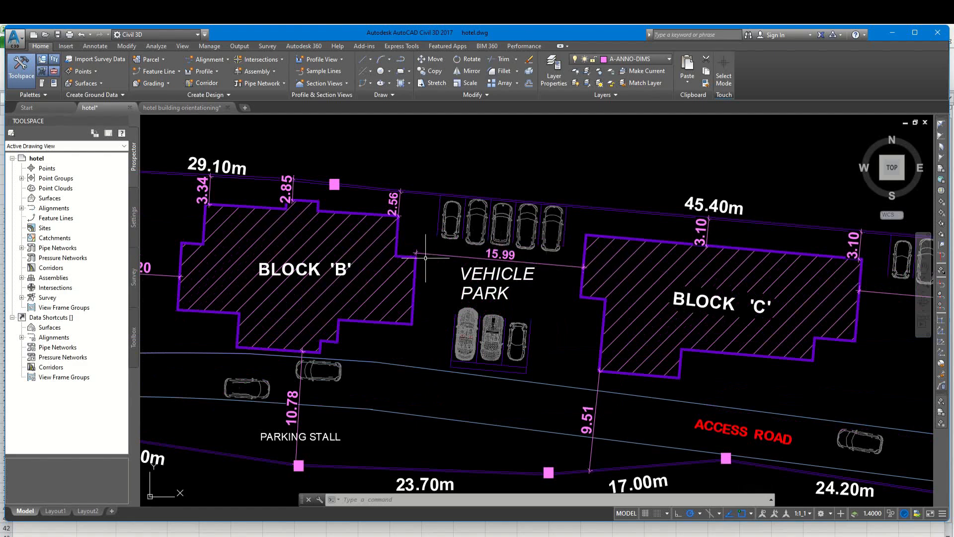
scroll(587, 235, "up", 4)
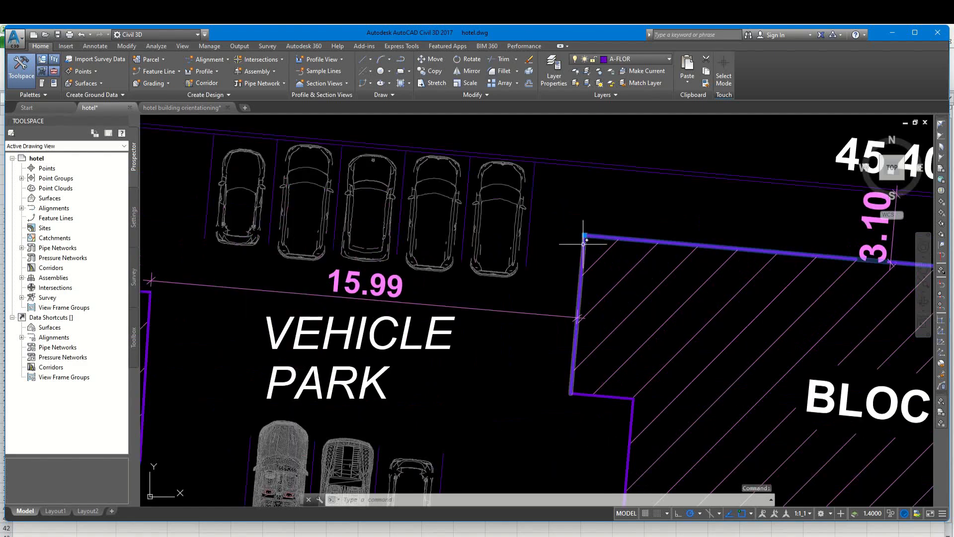
Copy all of Block 'C''s outline segments and its hatch into the empty area beside the copied main building outline.
scroll(581, 244, "down", 3)
scroll(597, 343, "up", 3)
left_click(602, 344)
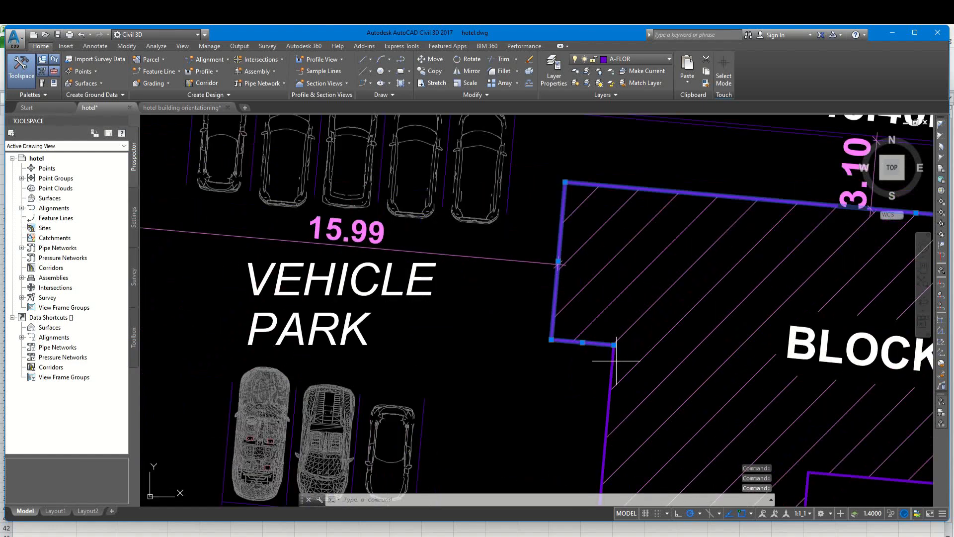
scroll(603, 351, "down", 3)
scroll(661, 393, "up", 3)
left_click(664, 411)
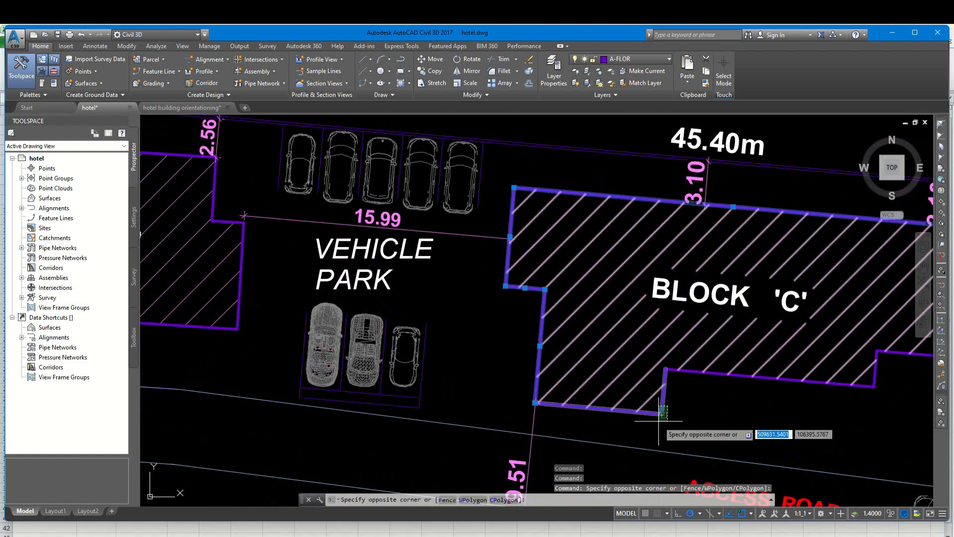
left_click(657, 412)
scroll(656, 413, "down", 3)
scroll(795, 388, "up", 4)
left_click(776, 355)
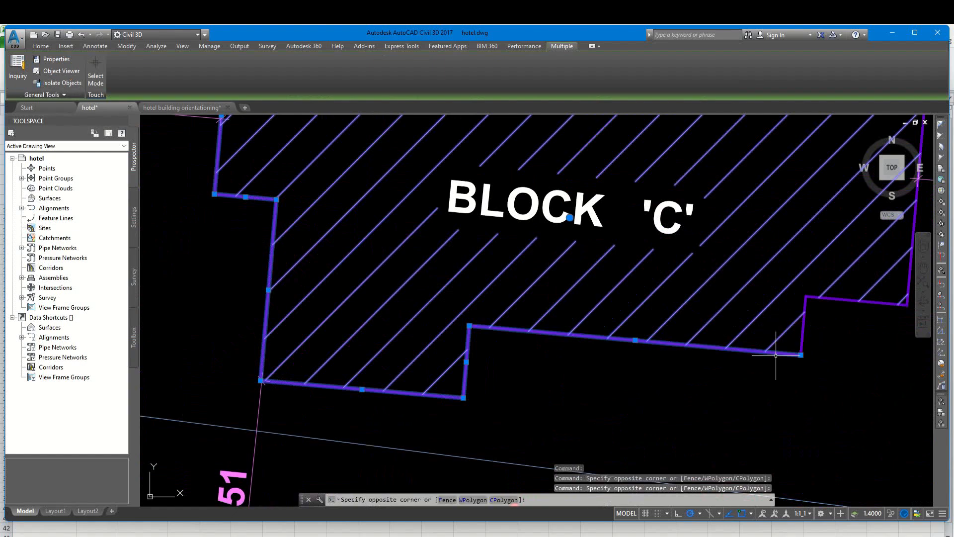
left_click(682, 327)
scroll(682, 327, "down", 4)
left_click(772, 327)
left_click(702, 299)
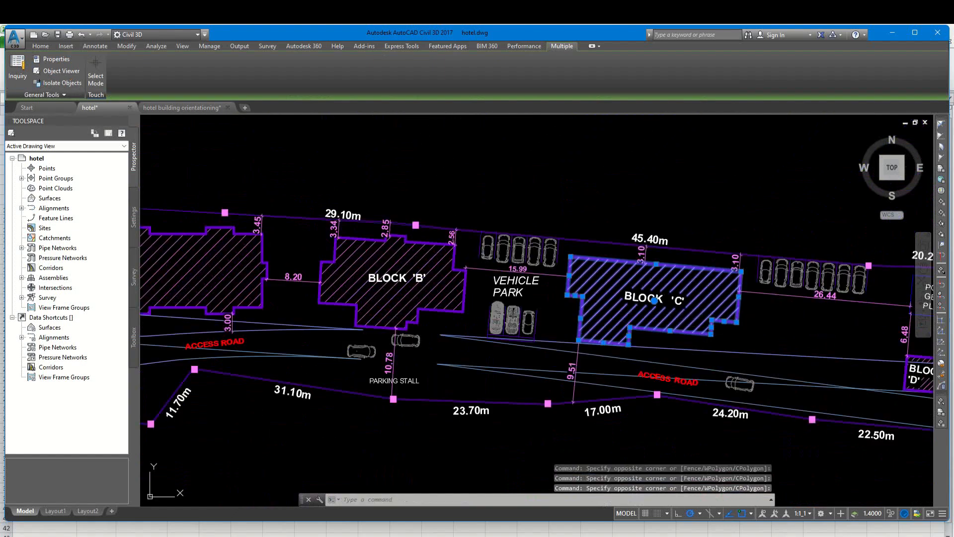
key("space")
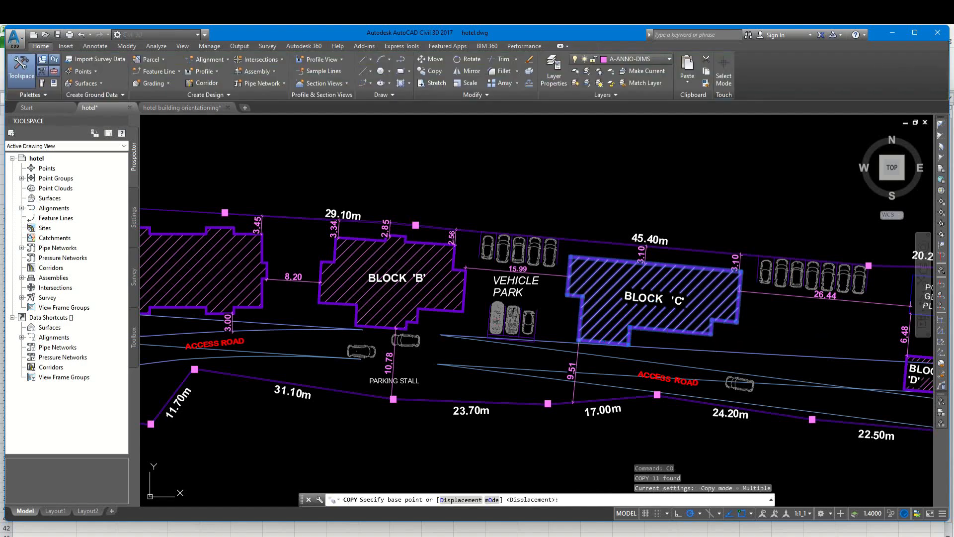
left_click(670, 330)
scroll(634, 258, "down", 8)
left_click(632, 366)
key("Escape")
key("Escape")
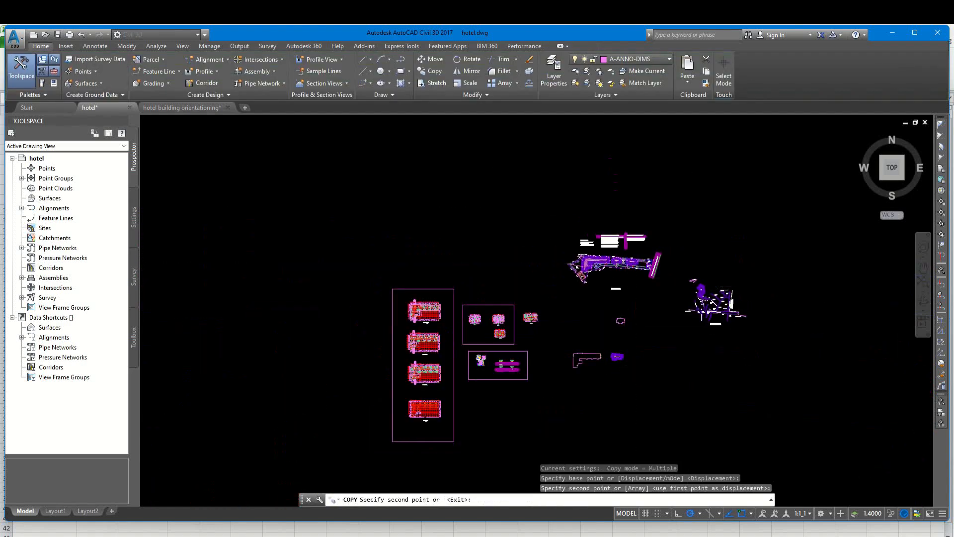
Erase the hatch from the copied Block 'C', keeping only its outline.
scroll(612, 357, "up", 8)
left_click(611, 357)
type("e")
key("Return")
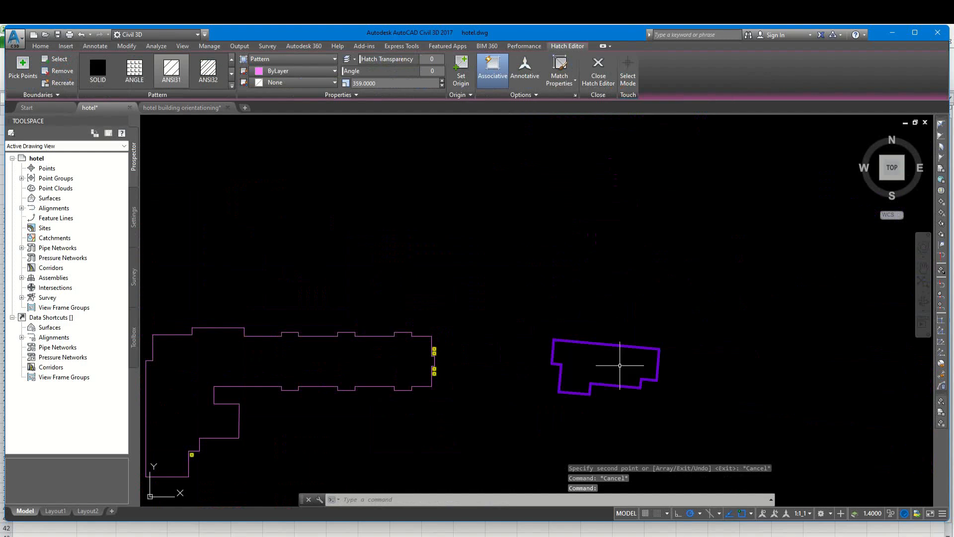
Match the copied Block 'C' outline's properties to those of the neighbouring main building outline.
type("ma")
key("Return")
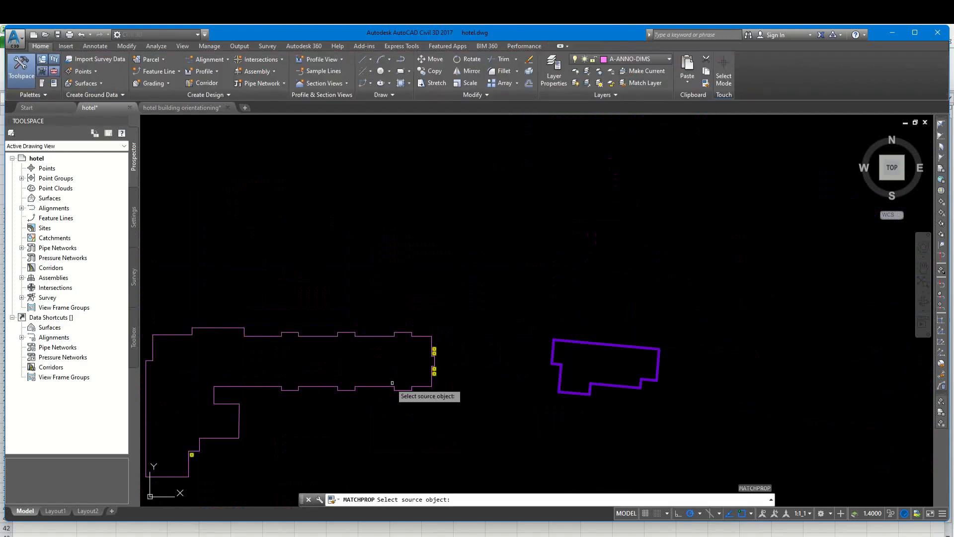
left_click(392, 386)
left_click(479, 431)
left_click(758, 282)
key("Escape")
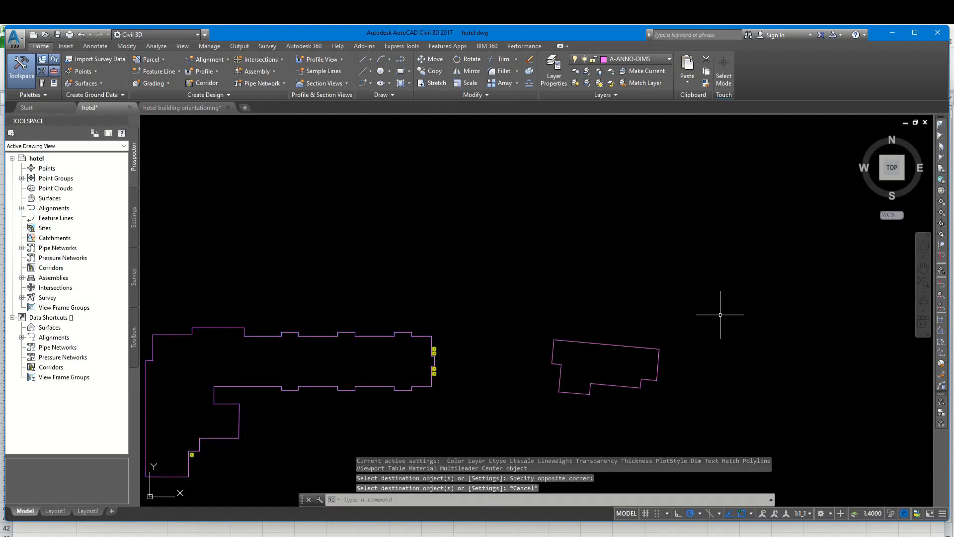
Join all segments of the copied Block 'C' outline into a single polyline.
type("j")
key("Return")
left_click(721, 314)
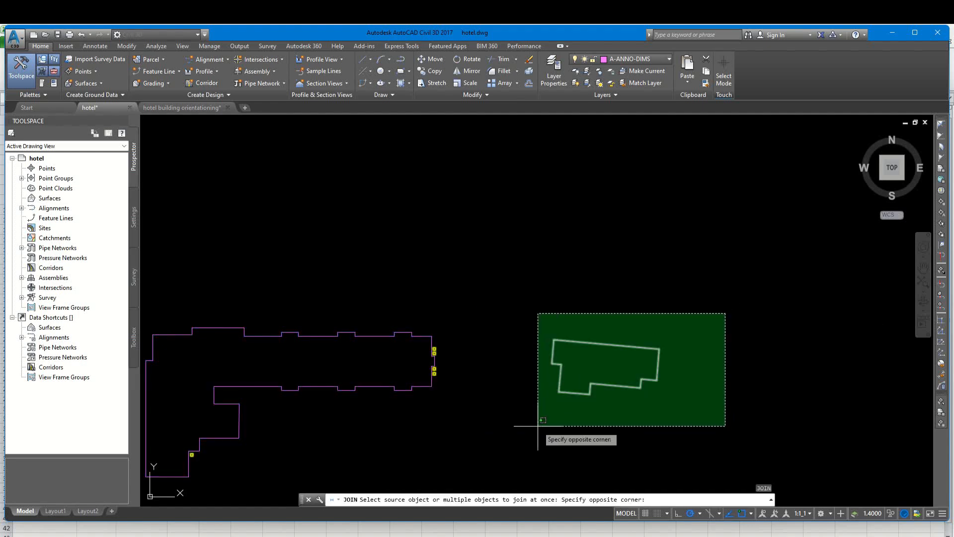
left_click(538, 441)
key("Return")
scroll(602, 390, "up", 2)
Copy the joined Block 'C' outline to the clipboard and paste it into the hotel building orientationing drawing, east of the site.
left_click(594, 369)
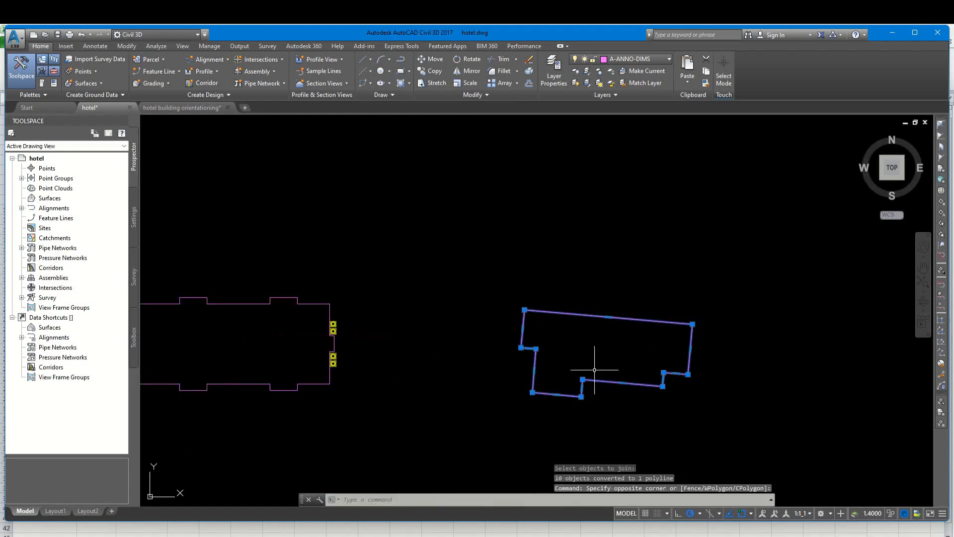
key("ctrl+c")
key("Escape")
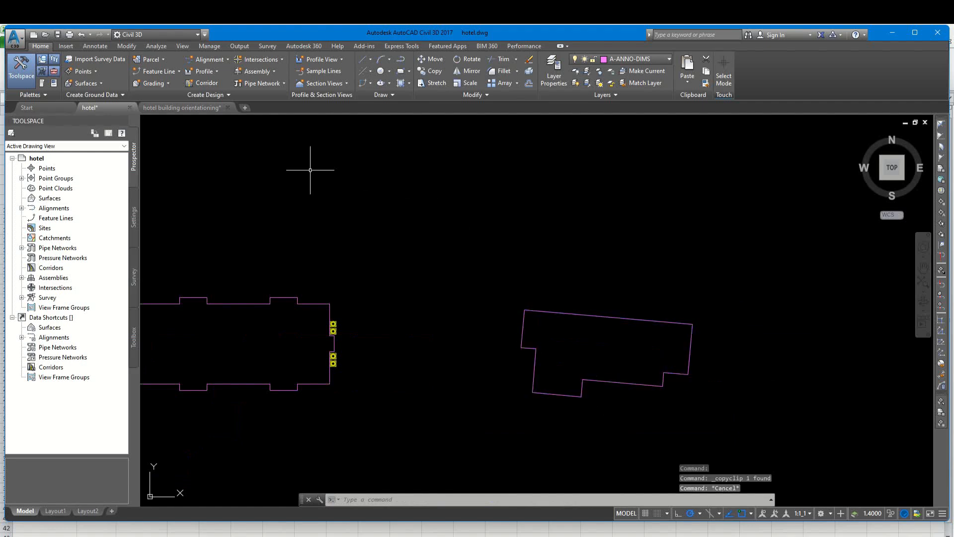
left_click(188, 108)
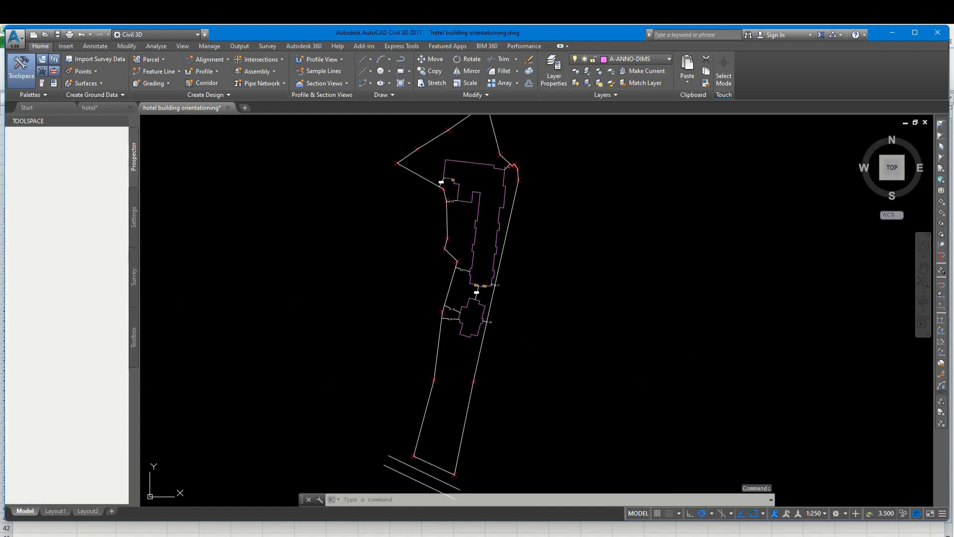
scroll(544, 308, "down", 4)
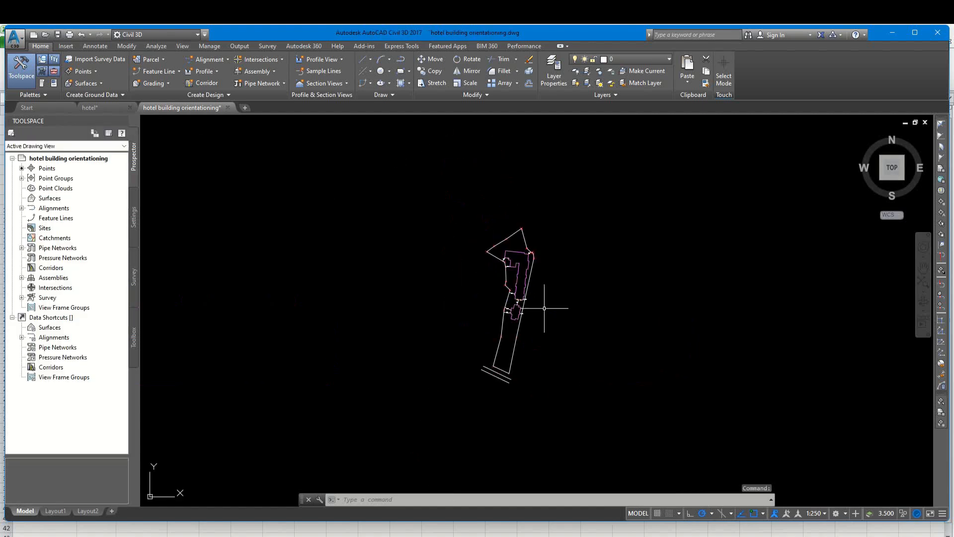
left_click(566, 323)
key("Escape")
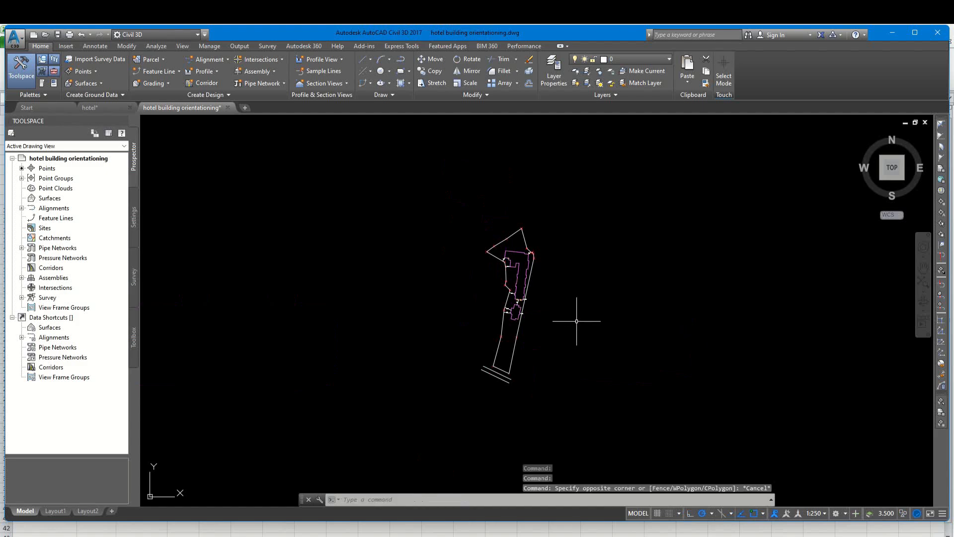
key("ctrl+v")
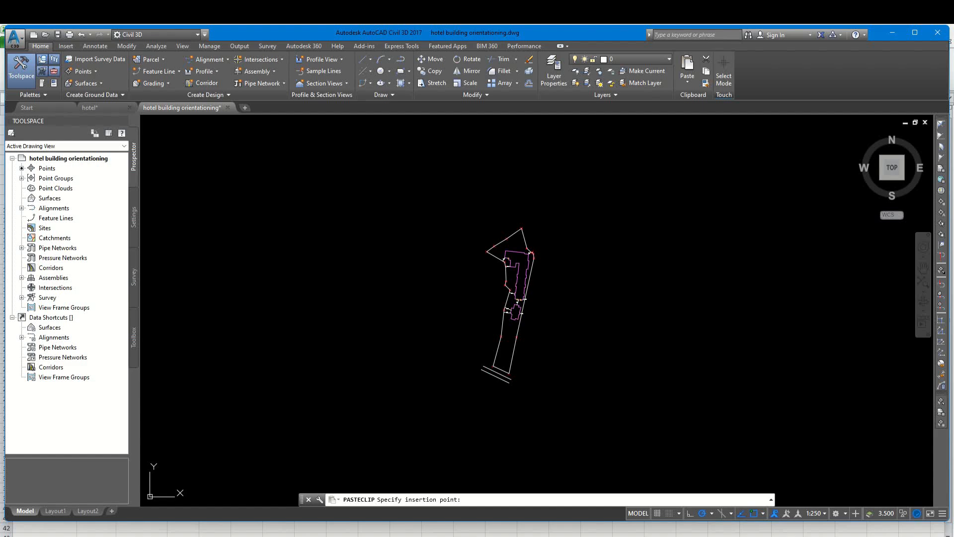
left_click(577, 324)
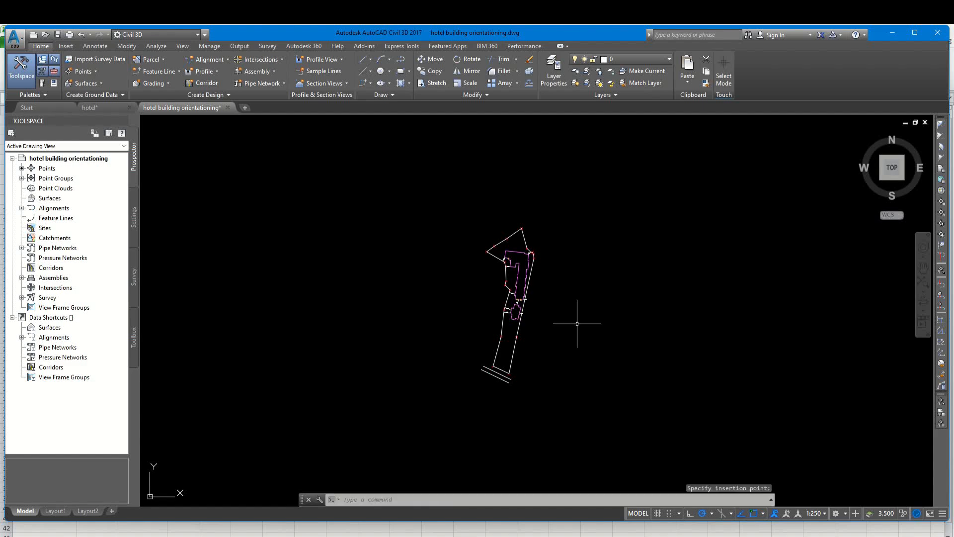
type("z")
key("Return")
type("e")
key("Return")
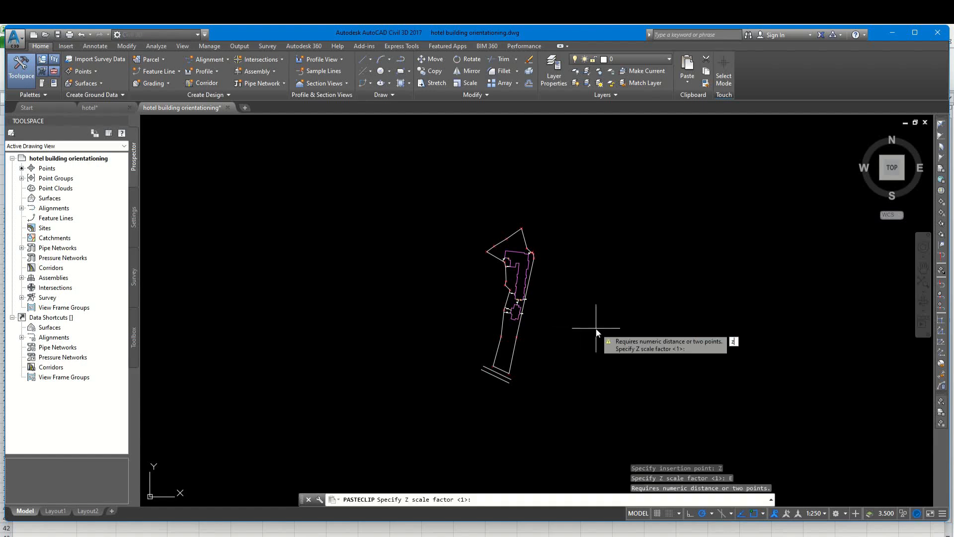
key("Return")
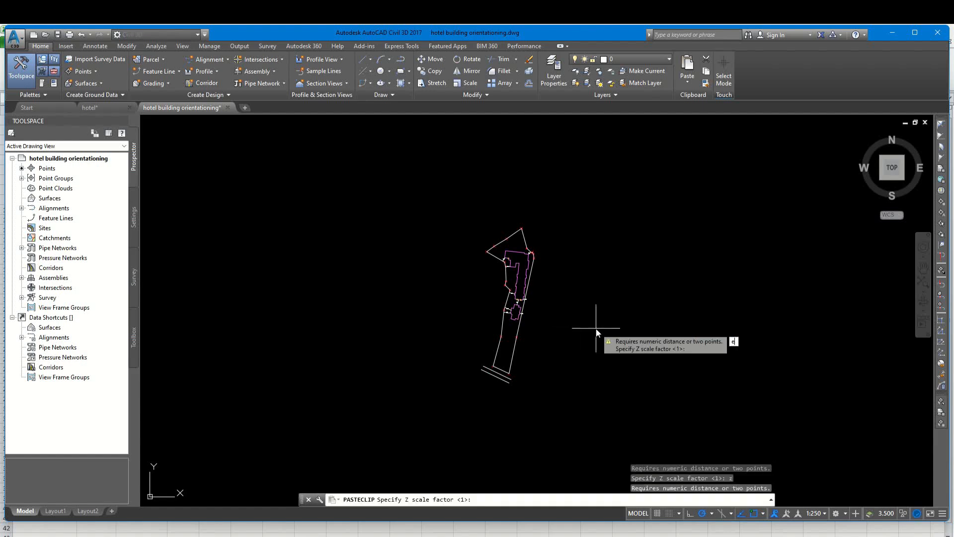
key("Escape")
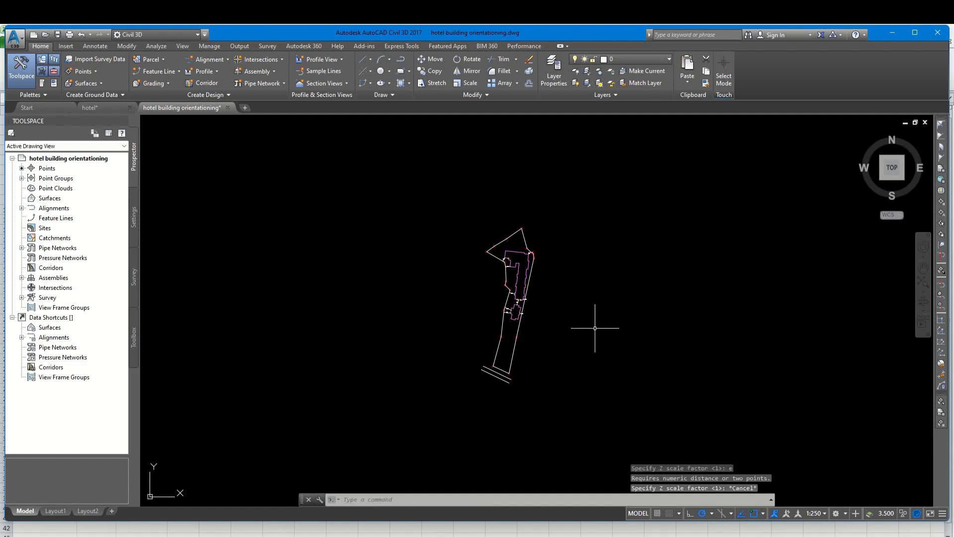
Zoom to the drawing extents and scale the pasted Block 'C' outline by .001 from its southwest corner.
key("Return")
type("e")
key("Return")
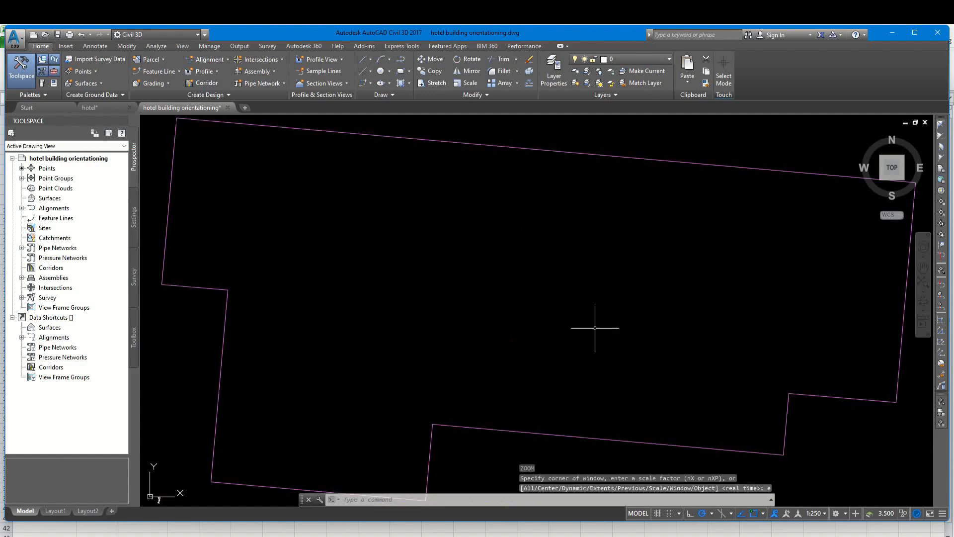
scroll(651, 319, "down", 6)
middle_click_drag(651, 311, 532, 304)
scroll(439, 268, "up", 2)
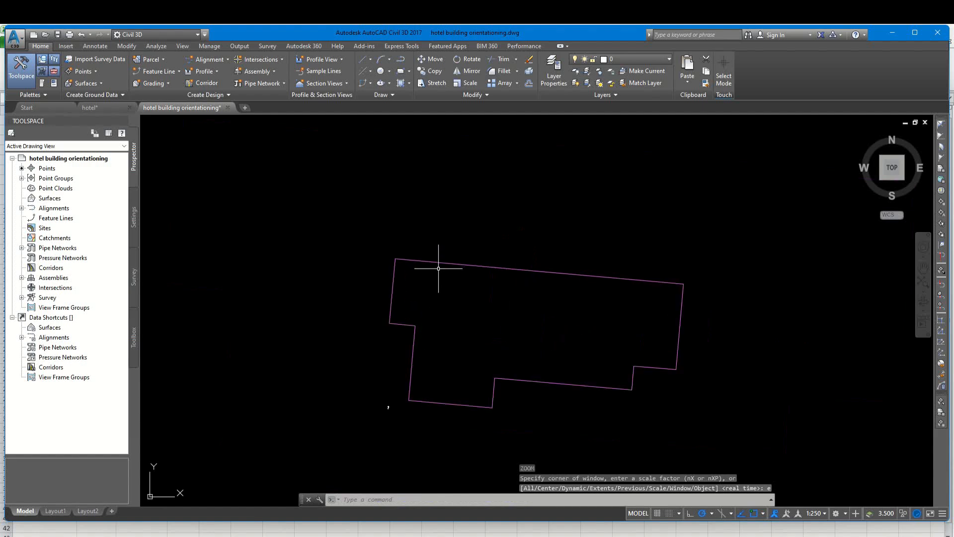
middle_click_drag(439, 268, 426, 242)
key("Escape")
left_click(434, 234)
left_click(412, 263)
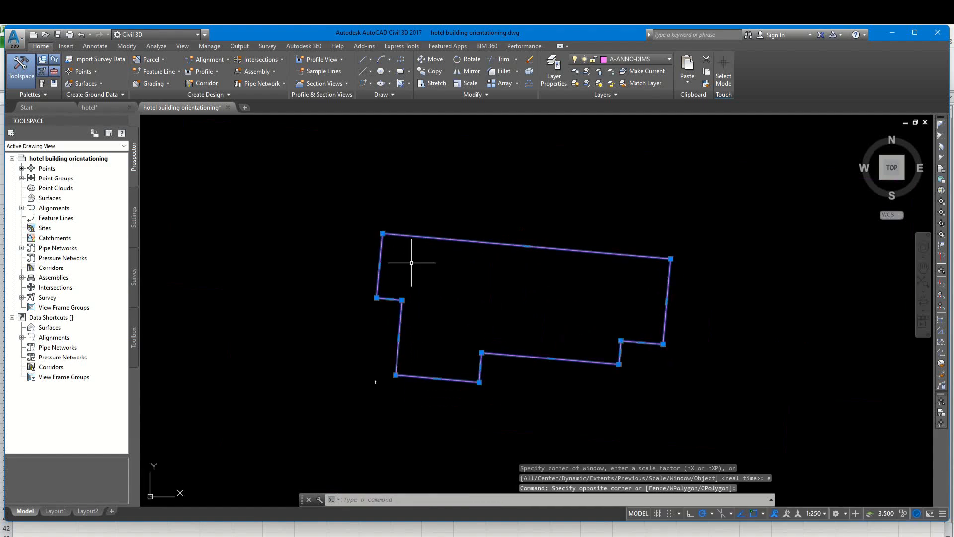
type("sc")
key("Return")
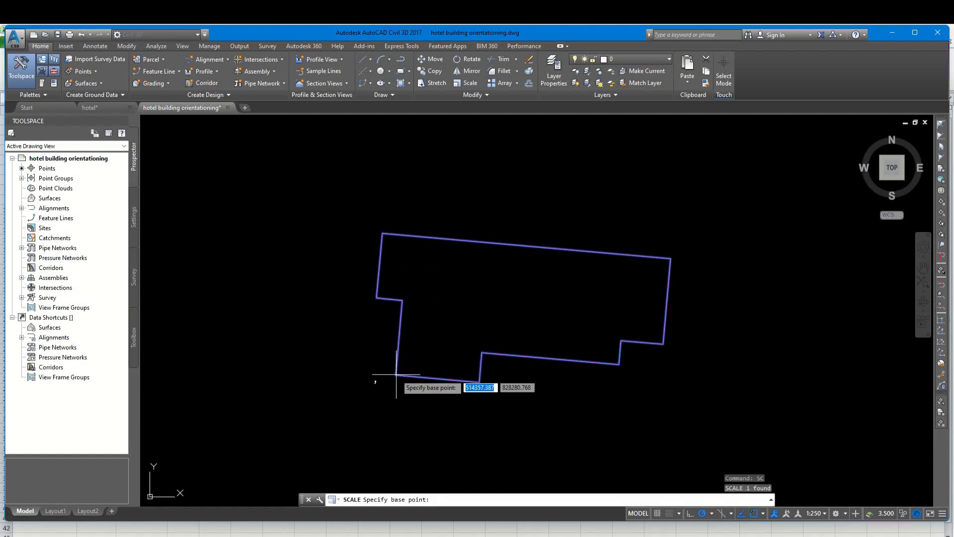
left_click(397, 375)
type(".00")
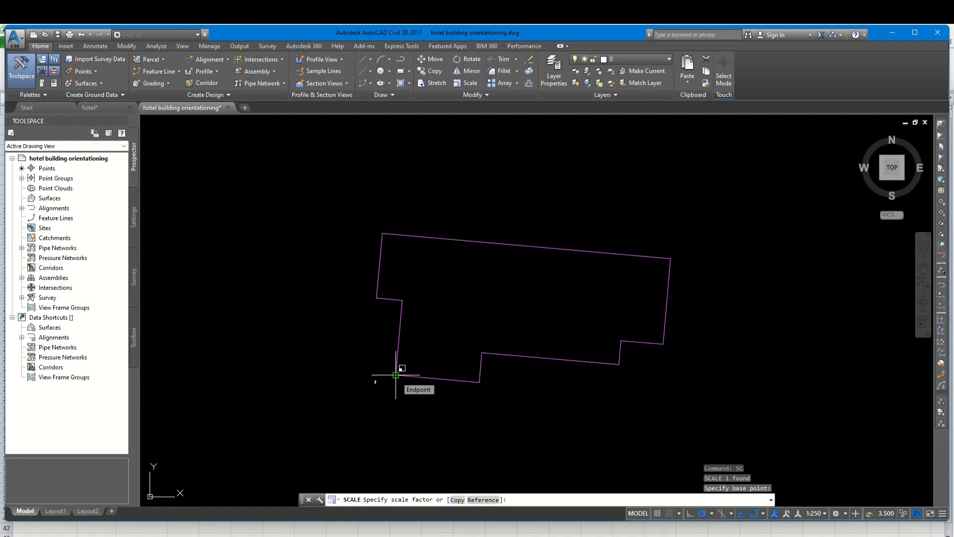
type("1")
key("Return")
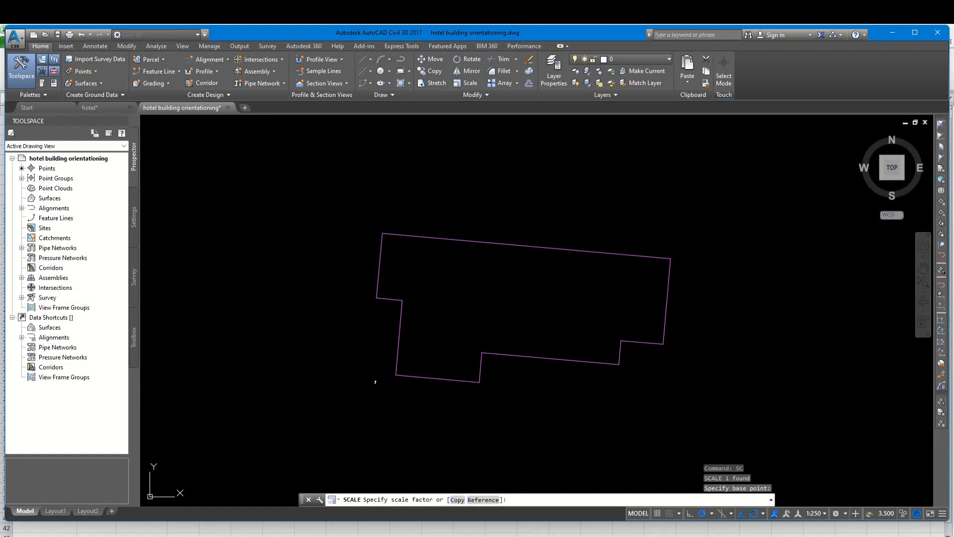
Move the scaled Block 'C' outline onto the site, just south of the guest house.
left_click(450, 313)
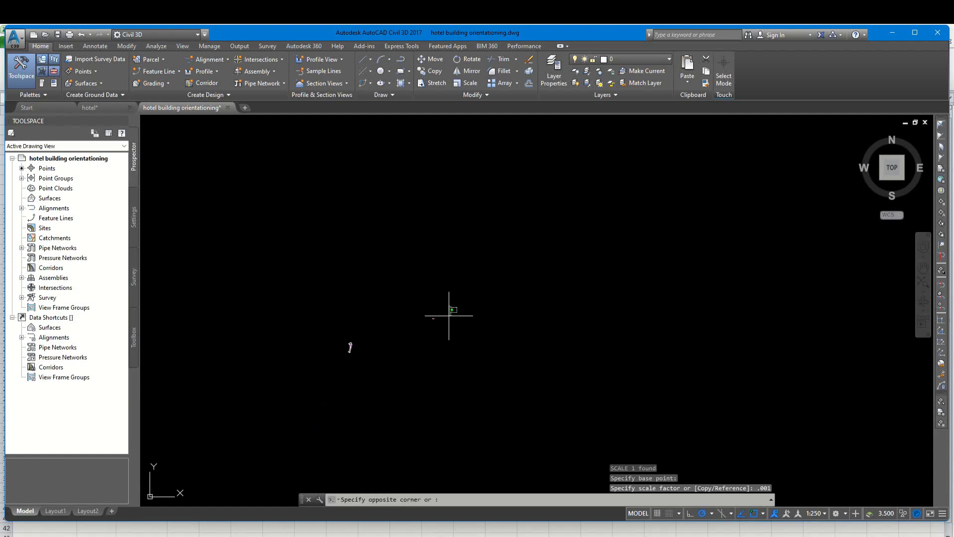
left_click(432, 333)
type("m")
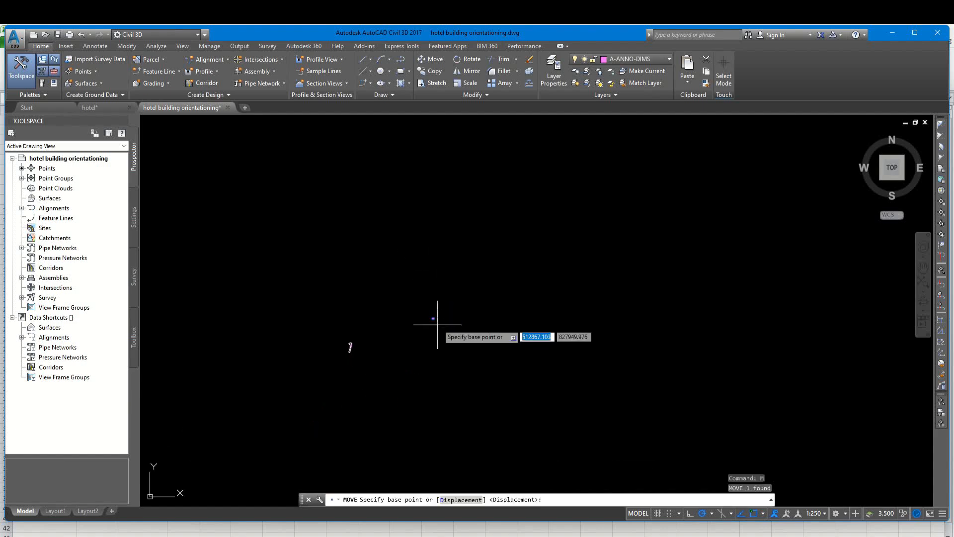
key("Return")
left_click(436, 315)
scroll(328, 343, "up", 5)
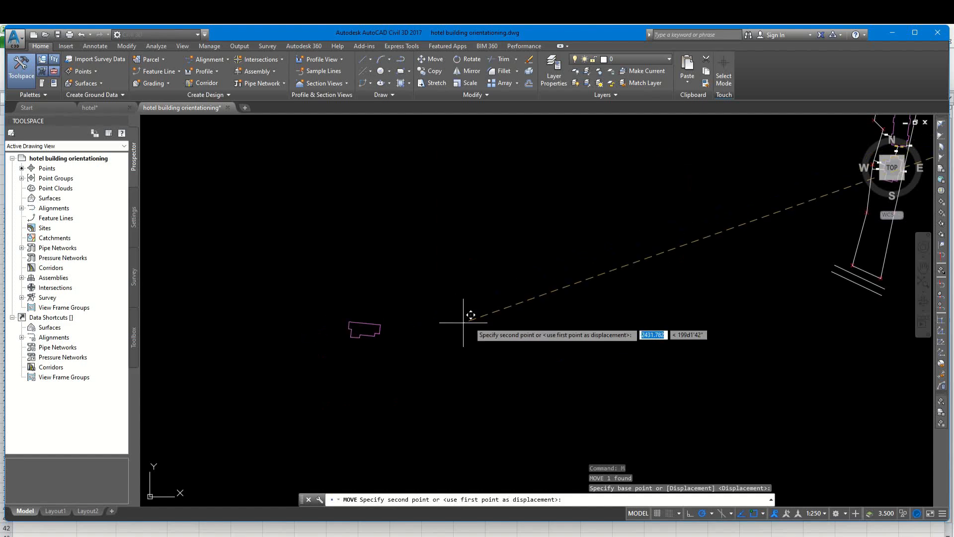
middle_click_drag(515, 322, 277, 375)
scroll(602, 258, "up", 5)
middle_click_drag(603, 258, 355, 331)
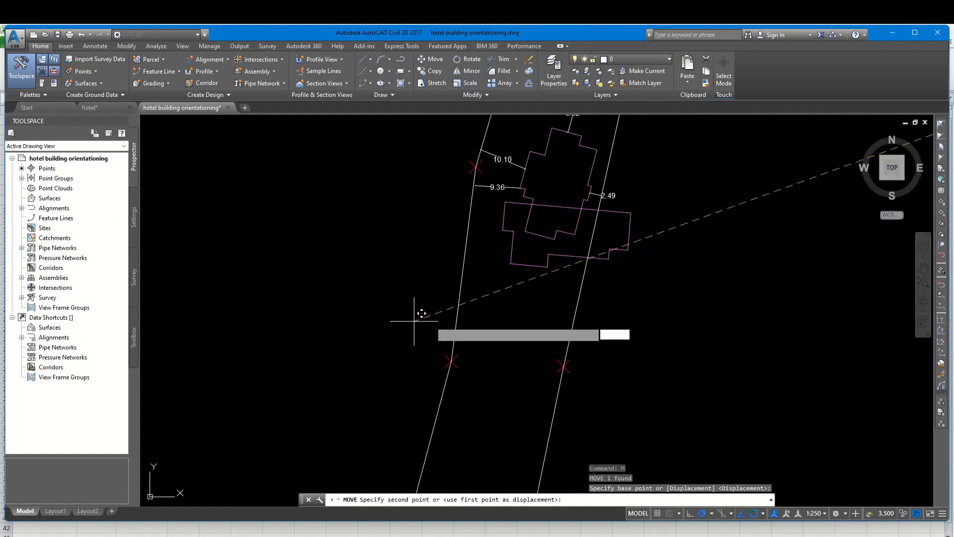
key("Escape")
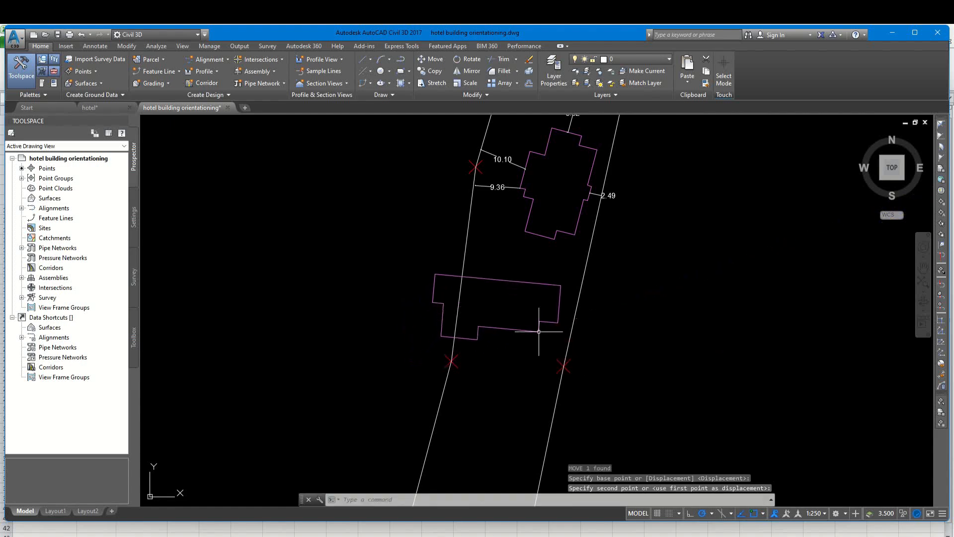
Rotate the Block 'C' outline about 259° around a point inside it, aligning it lengthwise with the site boundaries.
left_click(526, 315)
left_click(513, 349)
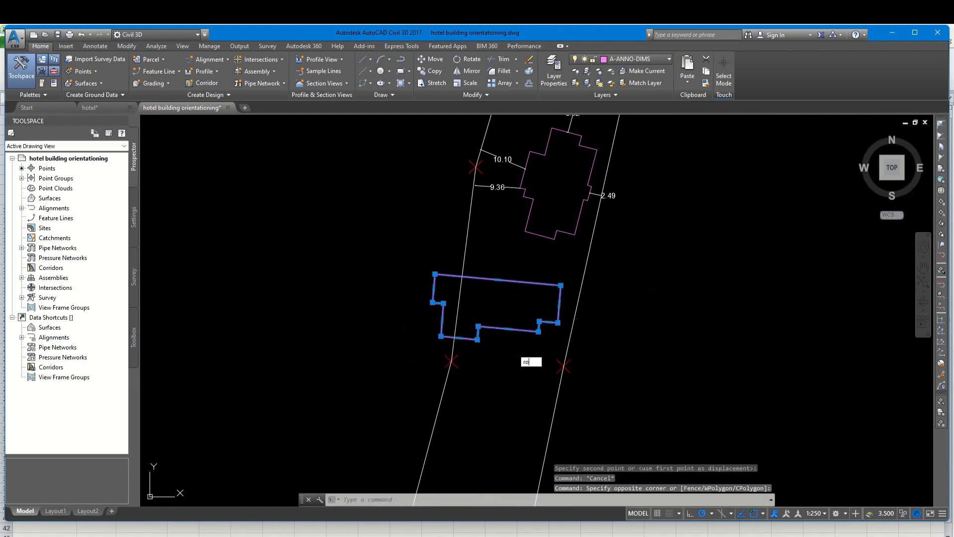
type("ro")
key("Return")
left_click(515, 301)
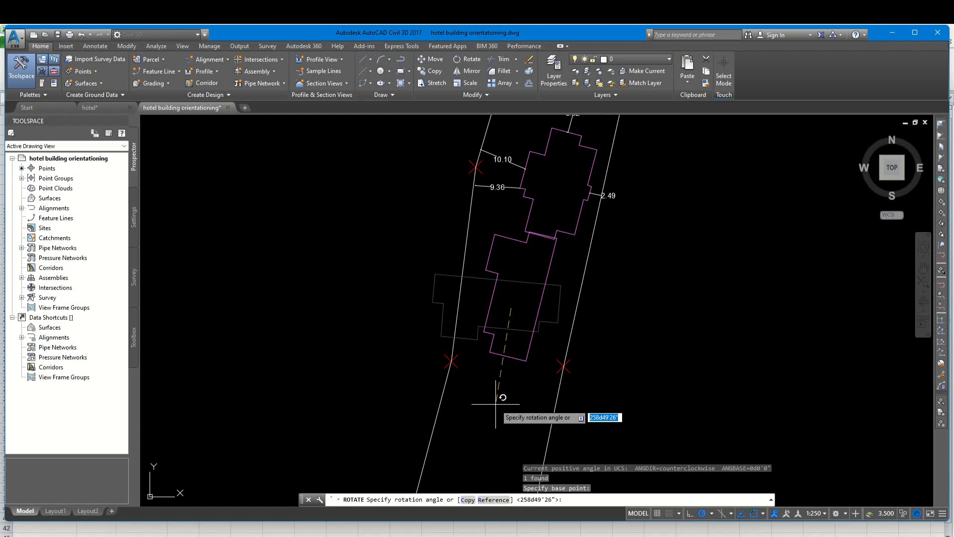
left_click(496, 404)
Finish the Block 'C' rotation and move the outline straight south, opening a gap below the guest house.
left_click(528, 344)
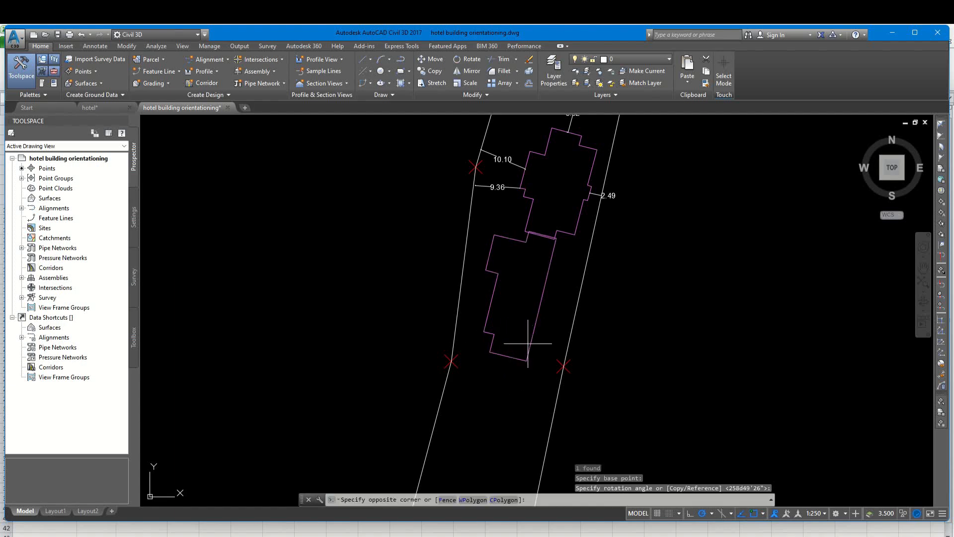
left_click(510, 377)
type("m")
key("Return")
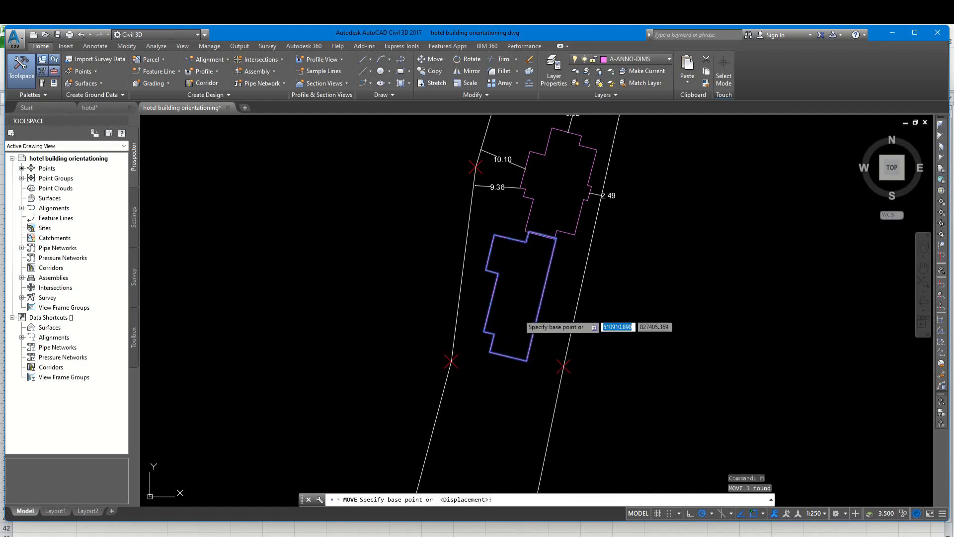
left_click(519, 310)
left_click(519, 355)
key("Escape")
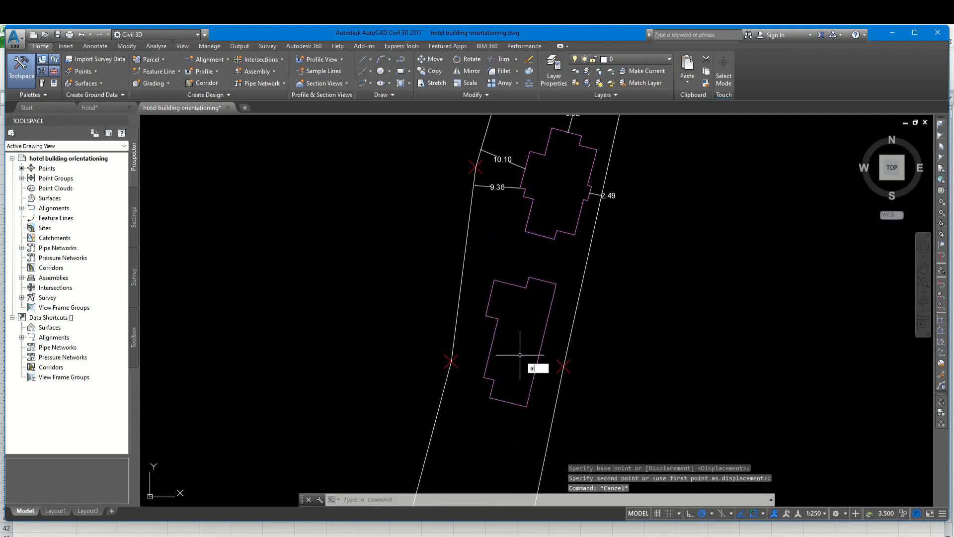
type("al")
key("Return")
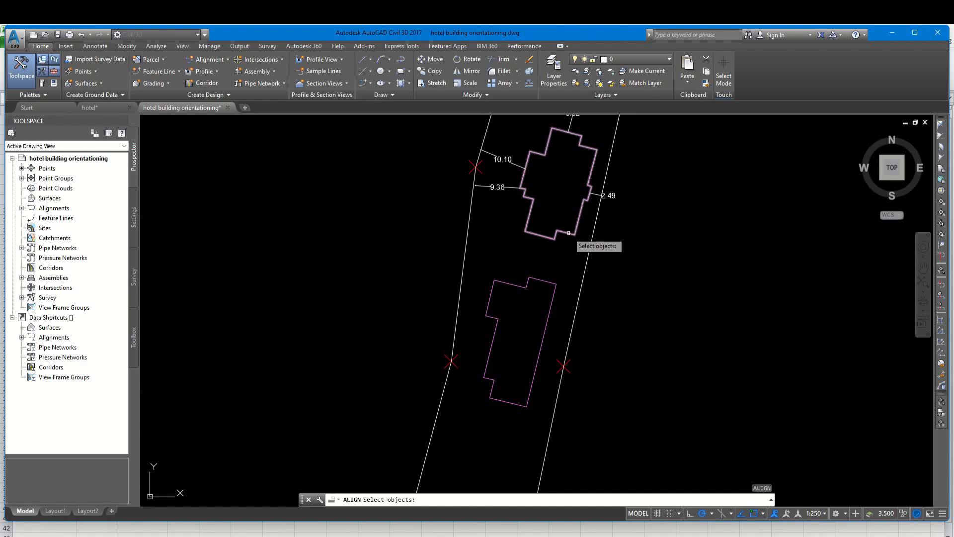
left_click(553, 281)
key("Return")
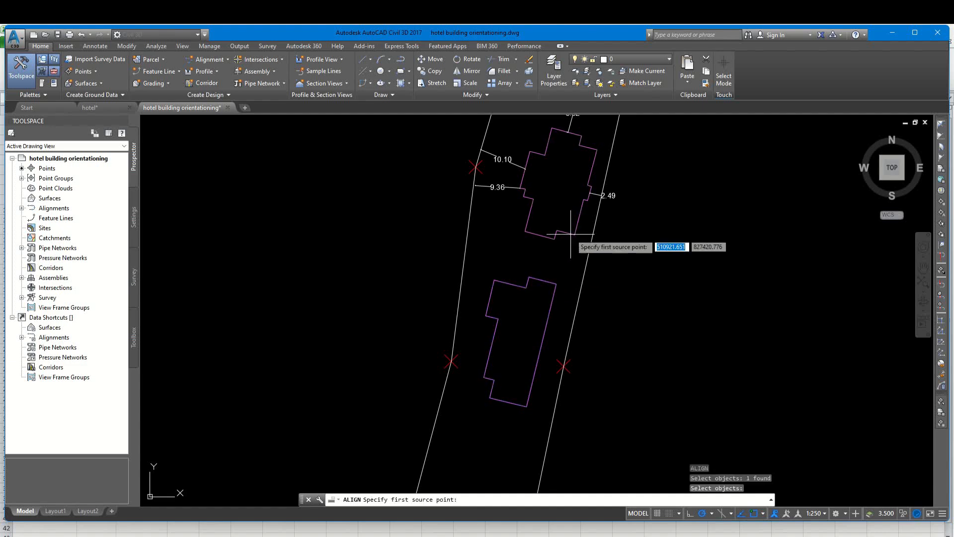
left_click(571, 235)
left_click(557, 282)
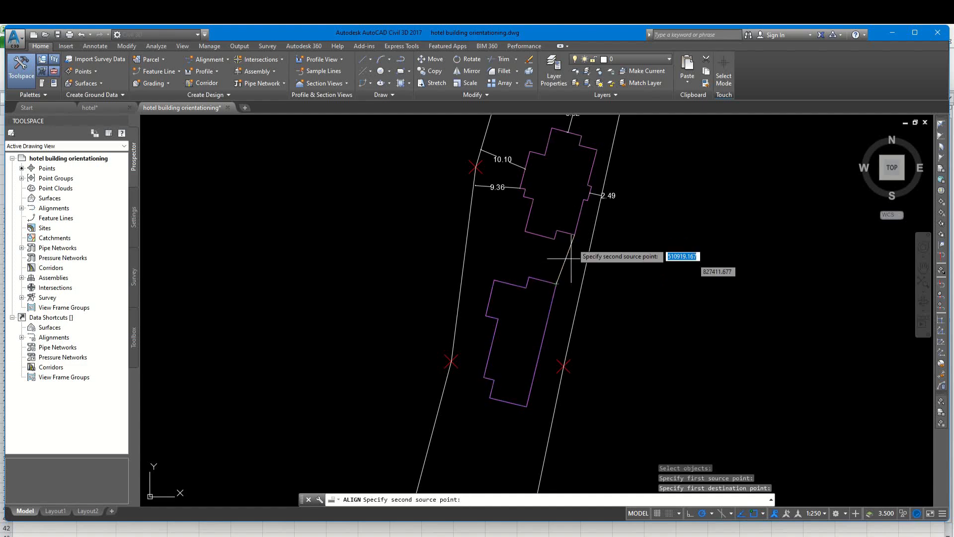
key("Escape")
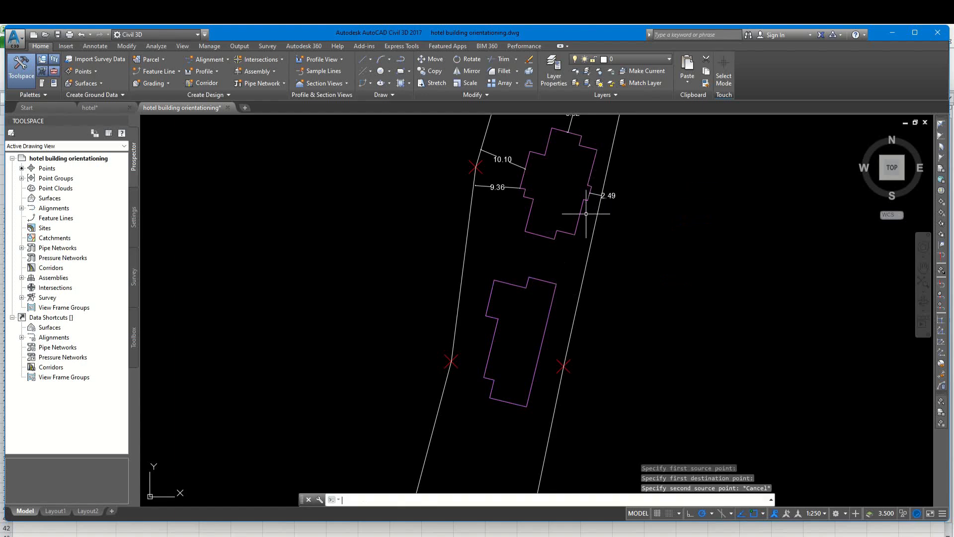
Align the Block 'C' outline using the guest house's two eastern corners as source points and Block 'C's eastern corners as destinations, without scaling.
key("Return")
left_click(542, 280)
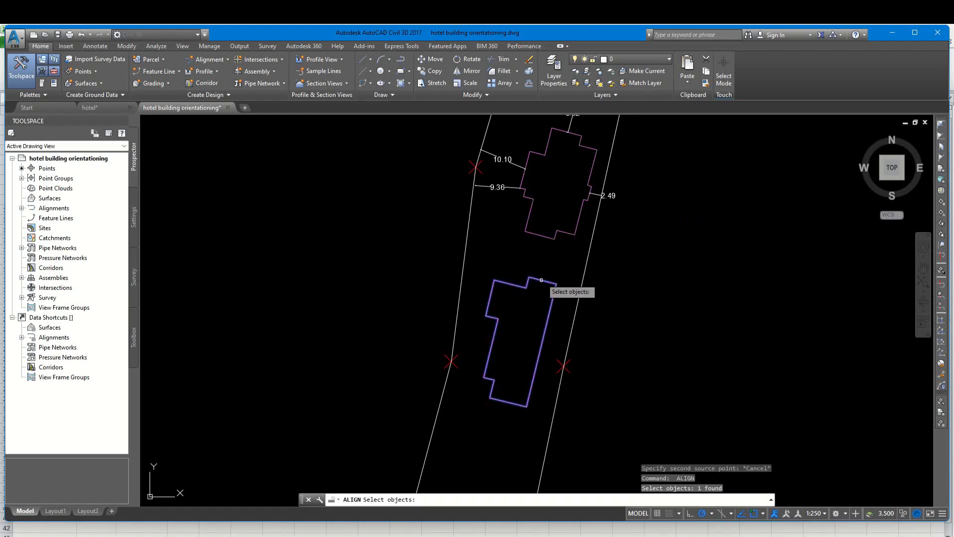
key("Return")
left_click(597, 149)
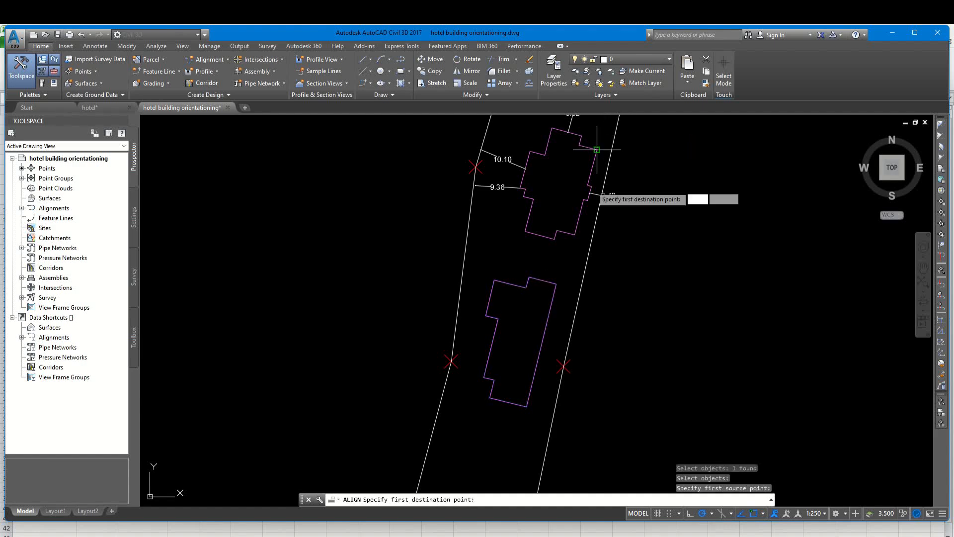
left_click(577, 236)
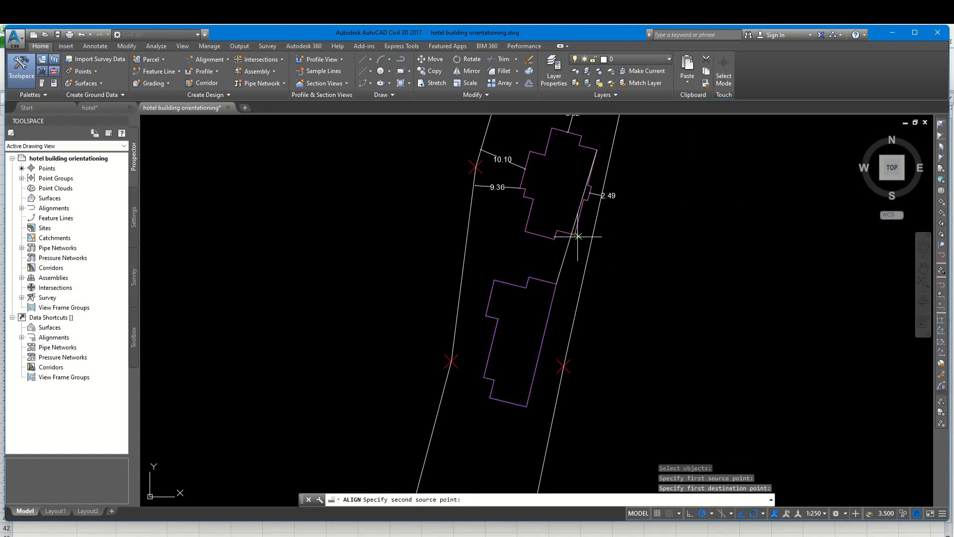
left_click(578, 236)
left_click(527, 405)
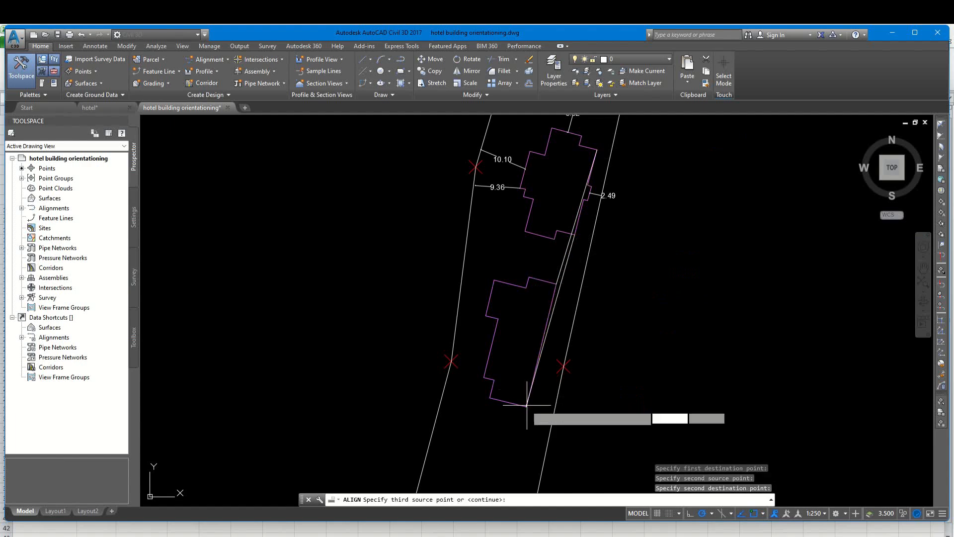
key("Return")
key("Return")
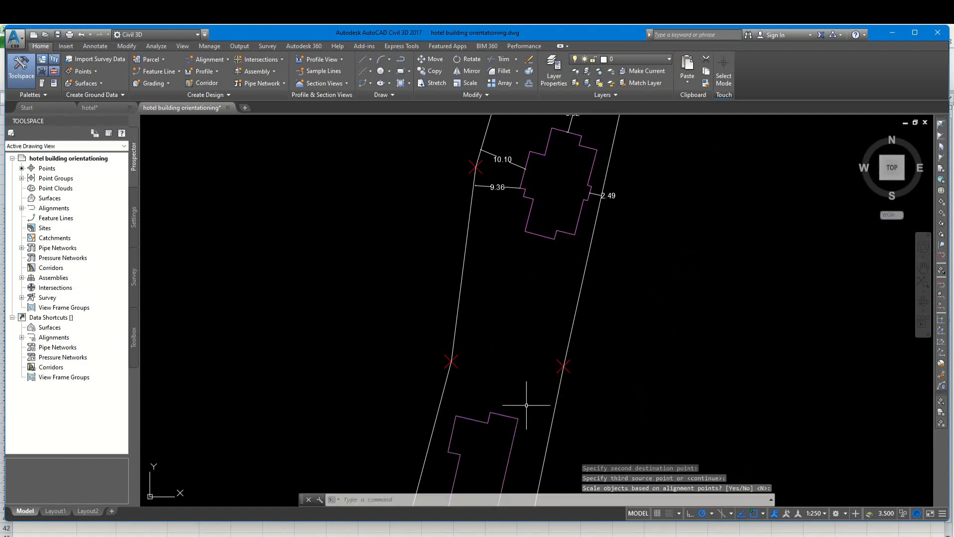
Move the Block 'C' outline back north, leaving a gap of about 14.6 units below the guest house.
left_click(490, 419)
left_click(485, 413)
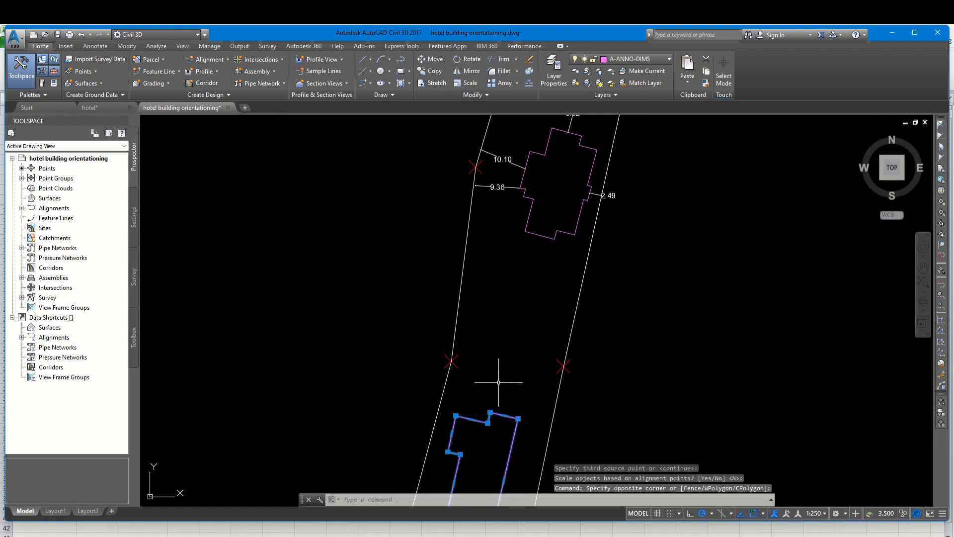
type("m")
key("Return")
left_click(612, 370)
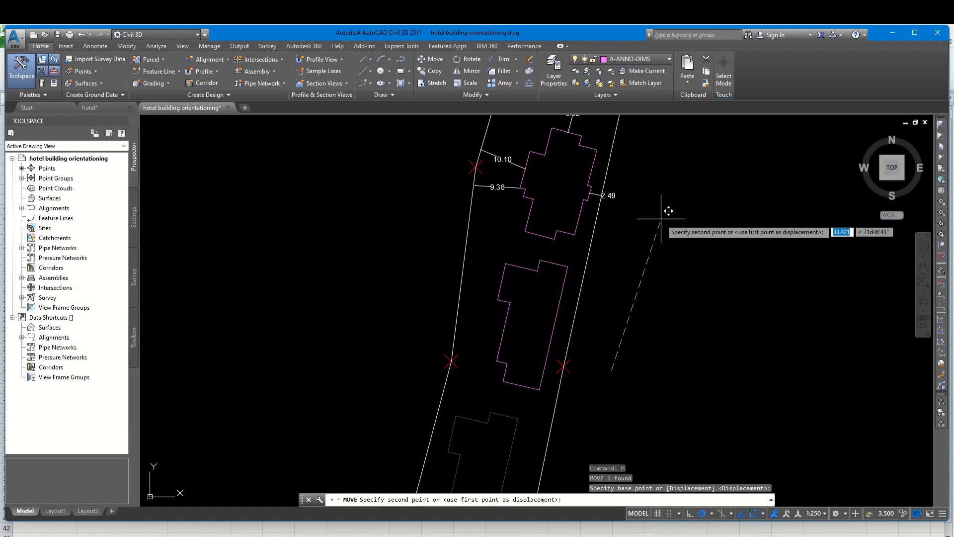
left_click(652, 264)
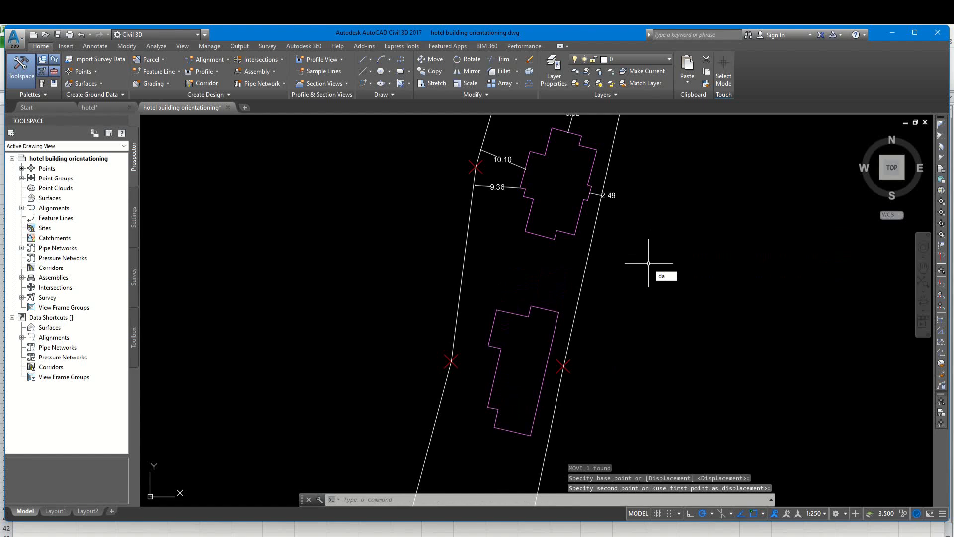
Add an aligned dimension between the guest house's south wall and Block 'C's projecting north wall.
type("dal")
key("Return")
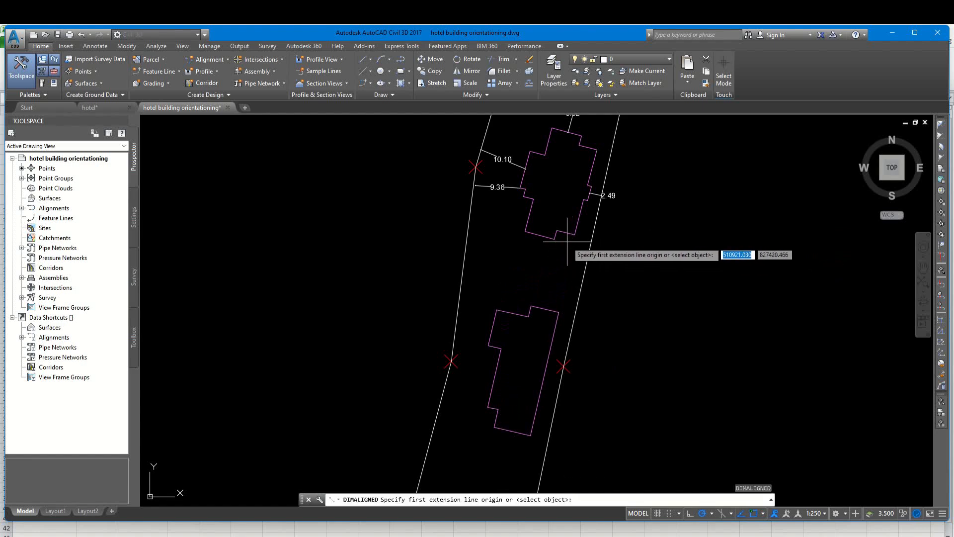
left_click(555, 239)
left_click(531, 306)
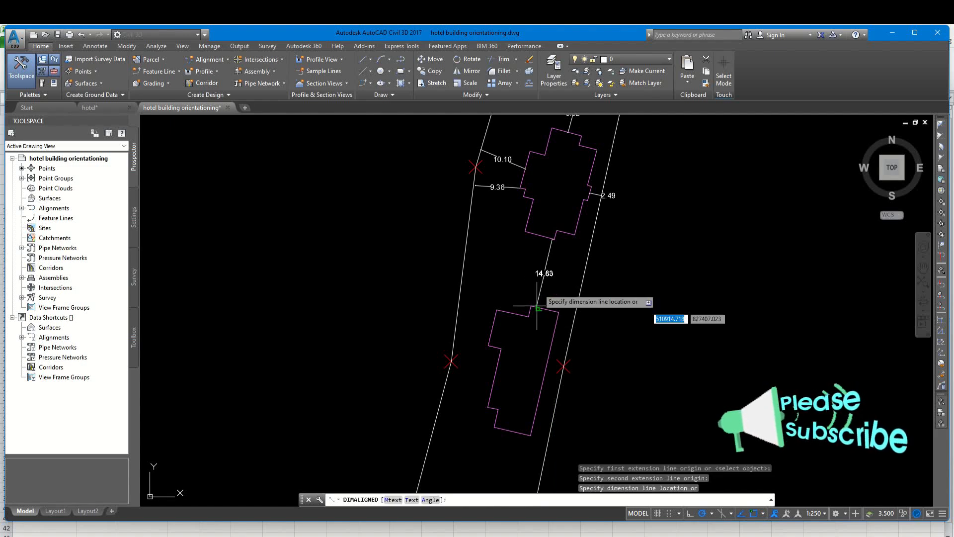
scroll(534, 287, "up", 4)
left_click(539, 285)
Move the Block 'C' outline slightly south, leaving a gap of about 16 units to the guest house.
left_click(548, 338)
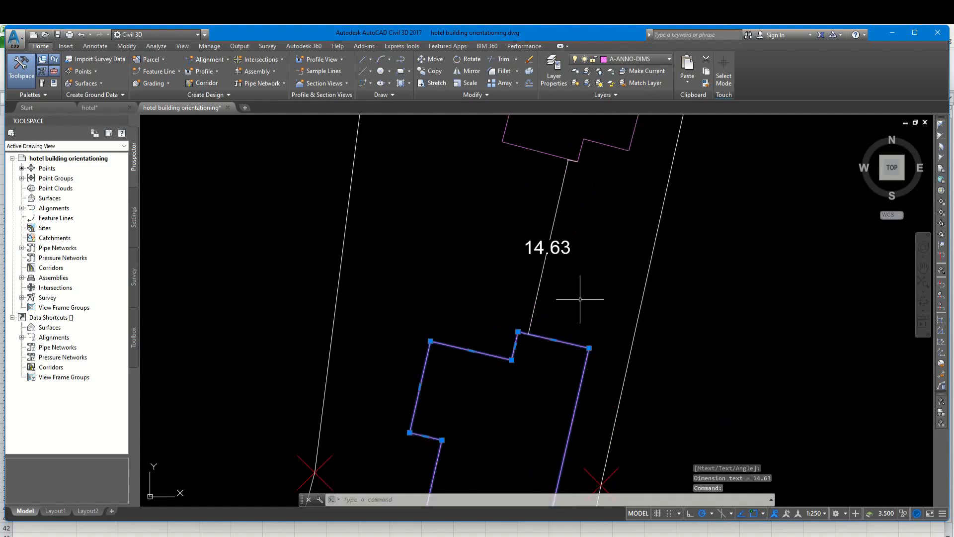
type("m")
key("Return")
left_click(572, 289)
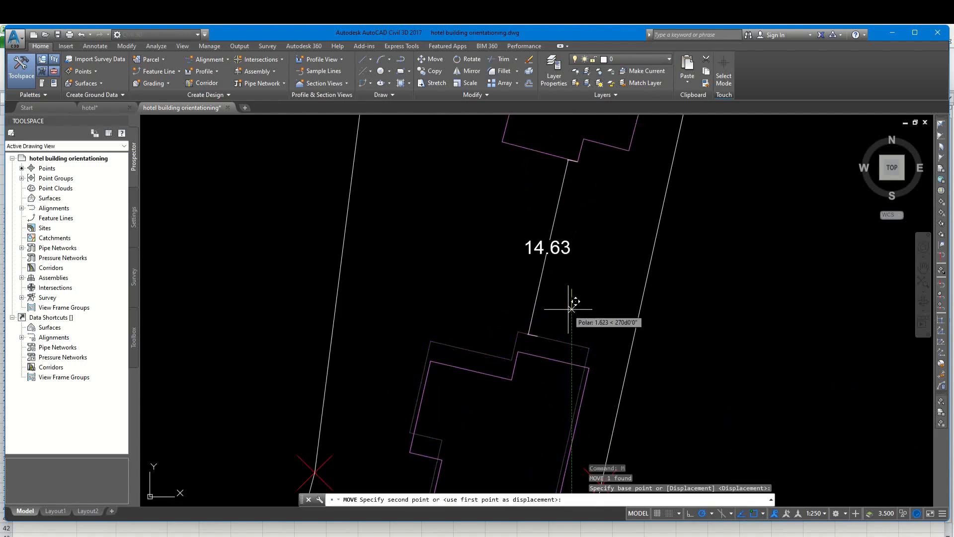
left_click(568, 307)
scroll(568, 306, "down", 4)
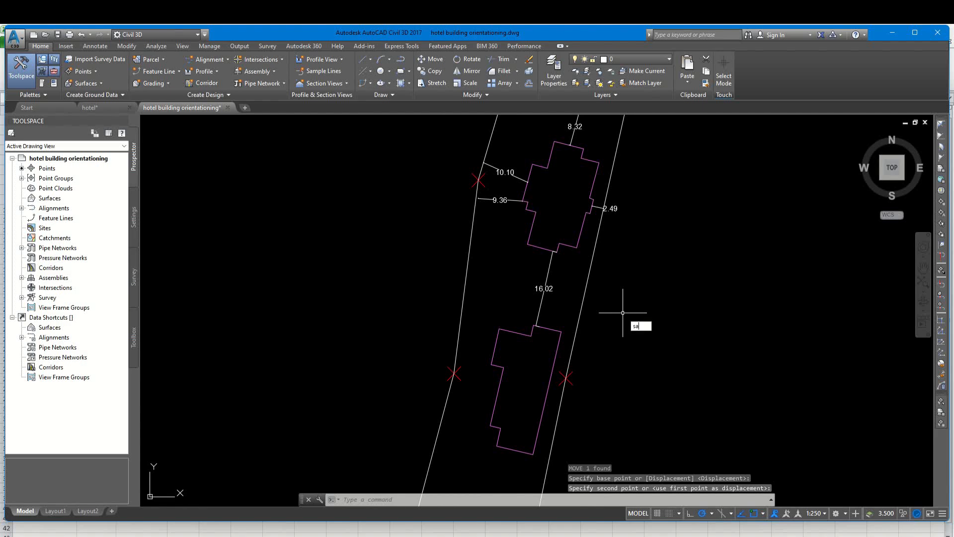
Add an aligned dimension from the guest house's southern east wall to the eastern site boundary.
key("Escape")
type("dal")
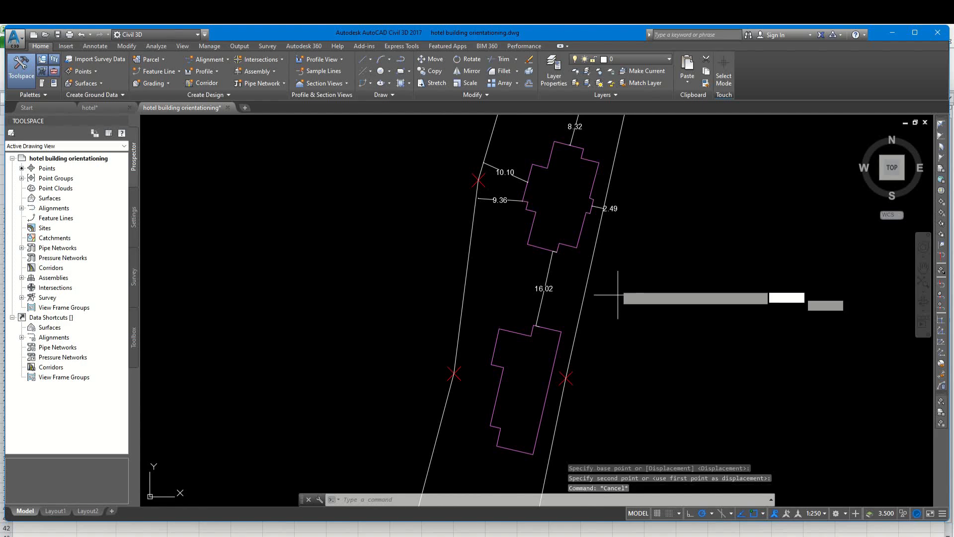
key("Return")
left_click(590, 235)
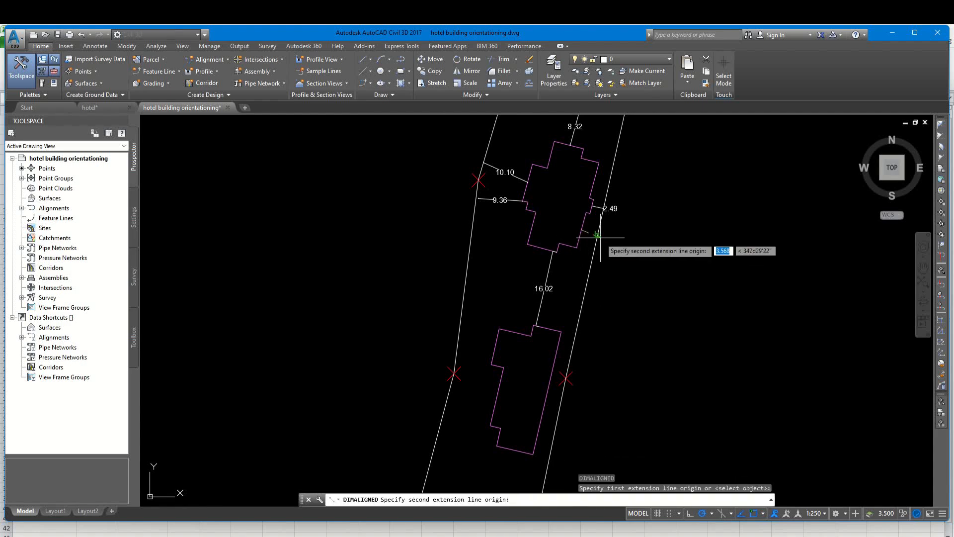
left_click(596, 243)
scroll(594, 240, "up", 2)
scroll(587, 243, "down", 3)
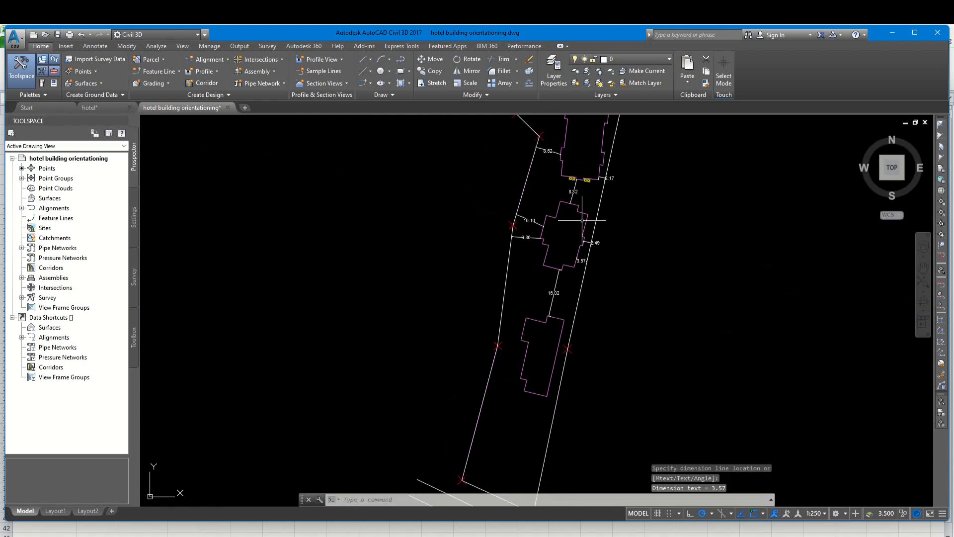
Add an aligned dimension from Block 'C's long east wall to the eastern site boundary.
scroll(580, 246, "up", 3)
scroll(585, 257, "up", 2)
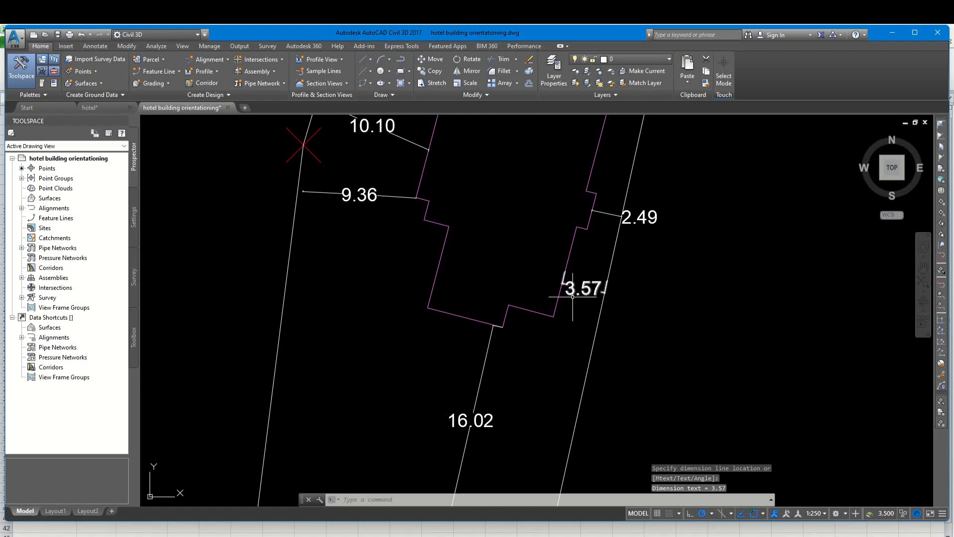
scroll(579, 251, "down", 4)
middle_click_drag(565, 393, 541, 277)
scroll(541, 277, "down", 2)
scroll(537, 276, "up", 5)
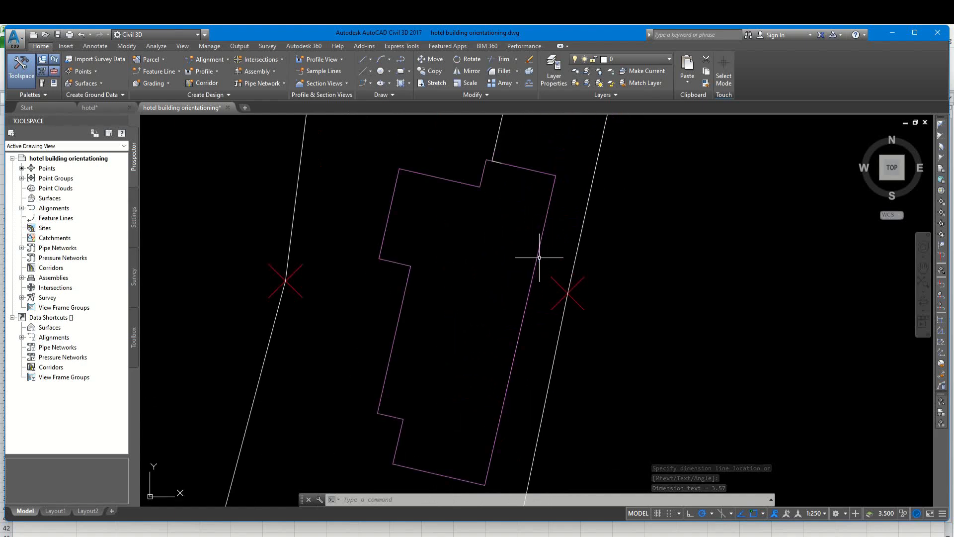
key("space")
left_click(539, 263)
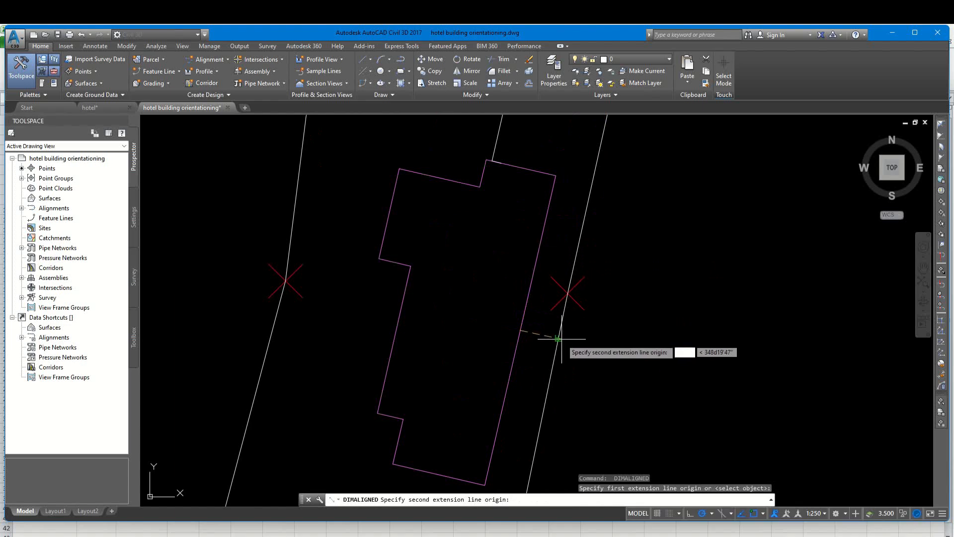
left_click(556, 340)
left_click(541, 336)
Add an aligned dimension from Block 'C's northern west wall to the western site boundary.
scroll(611, 243, "down", 6)
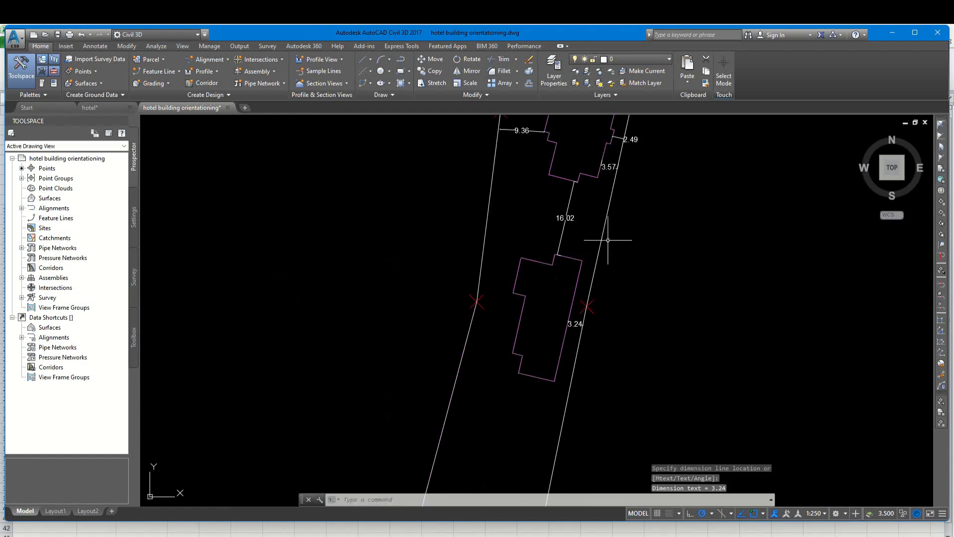
scroll(573, 282, "up", 2)
key("space")
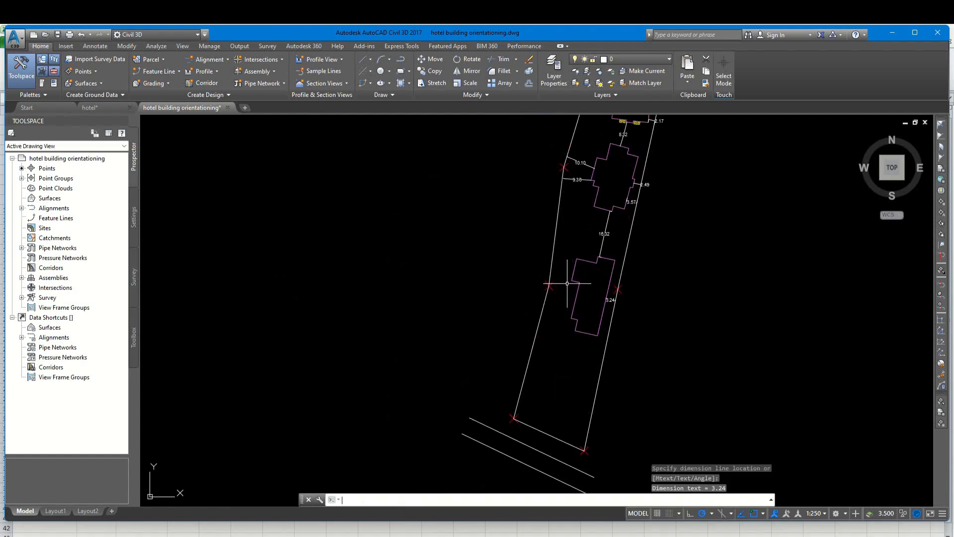
left_click(572, 269)
scroll(553, 263, "up", 4)
scroll(552, 264, "up", 2)
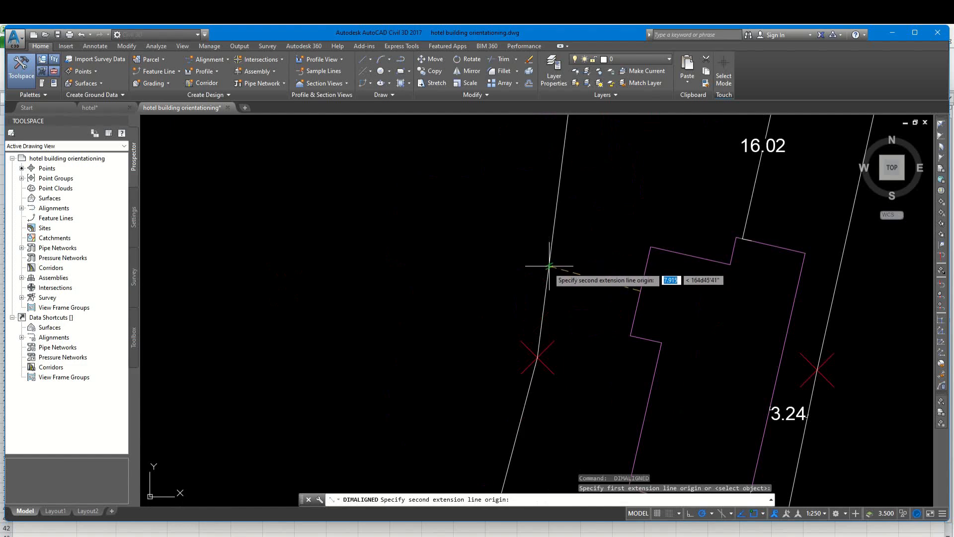
left_click(547, 272)
left_click(572, 275)
Add an aligned dimension from Block 'C's recessed middle west wall to the western site boundary.
scroll(586, 293, "down", 2)
key("space")
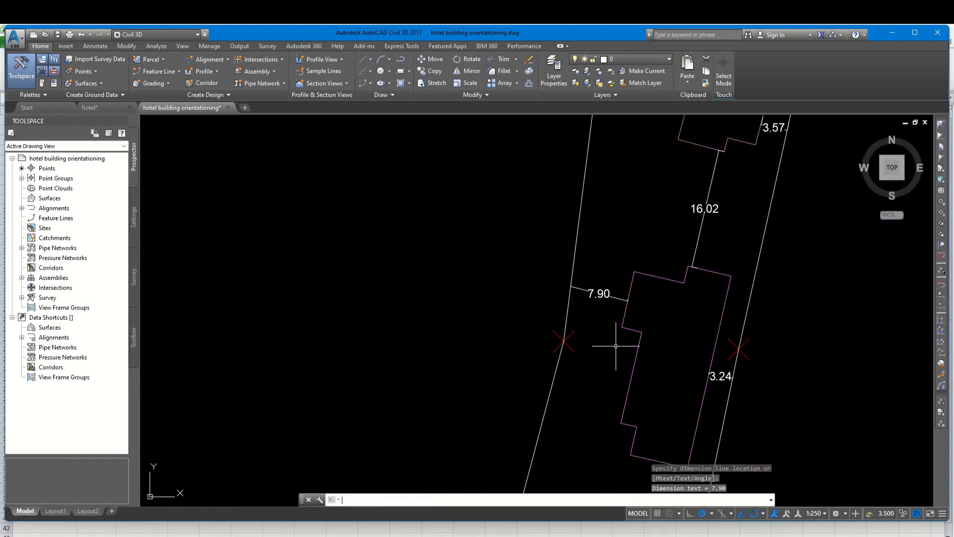
left_click(631, 362)
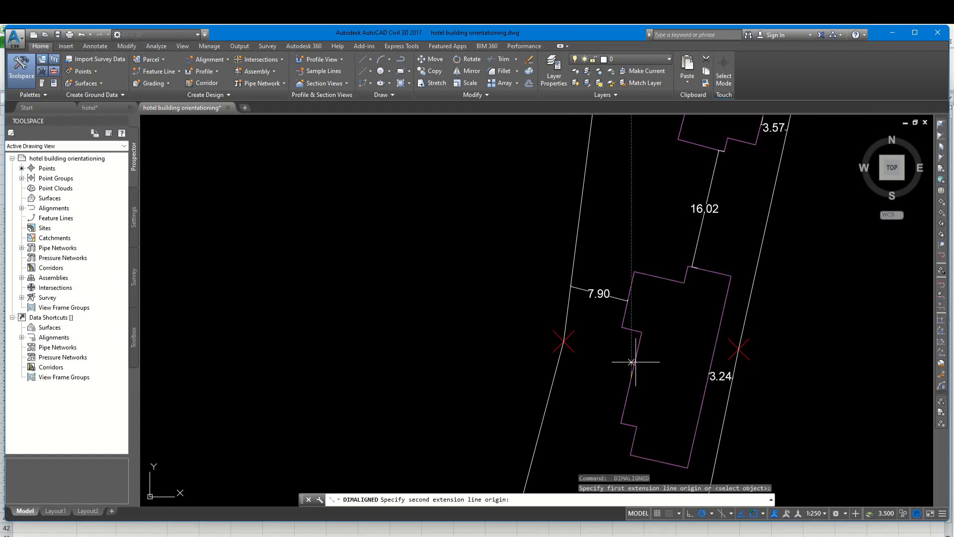
left_click(562, 344)
left_click(580, 365)
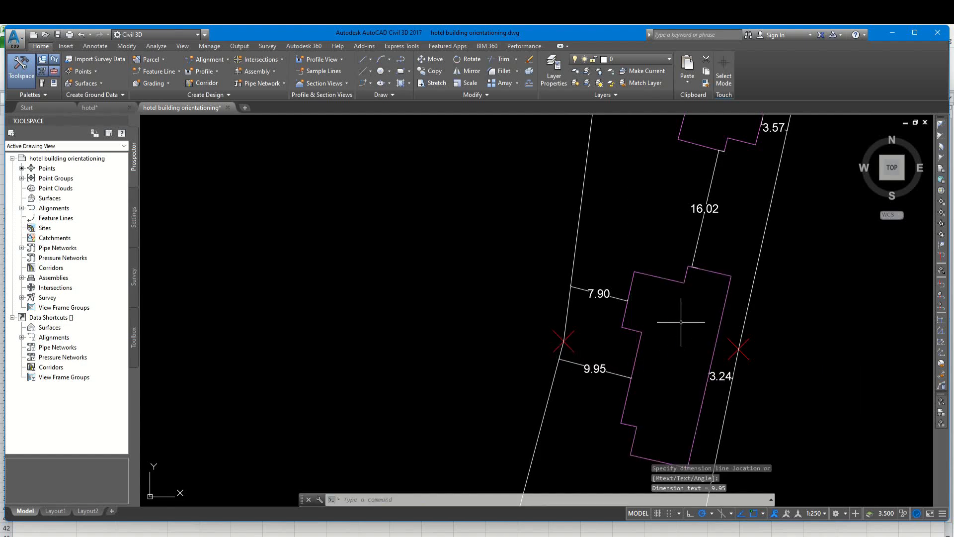
Move the Block 'C' outline slightly southeast, leaving about 2.1 units to the eastern boundary and about 16.5 to the guest house.
left_click(721, 272)
left_click(705, 294)
type("m")
key("space")
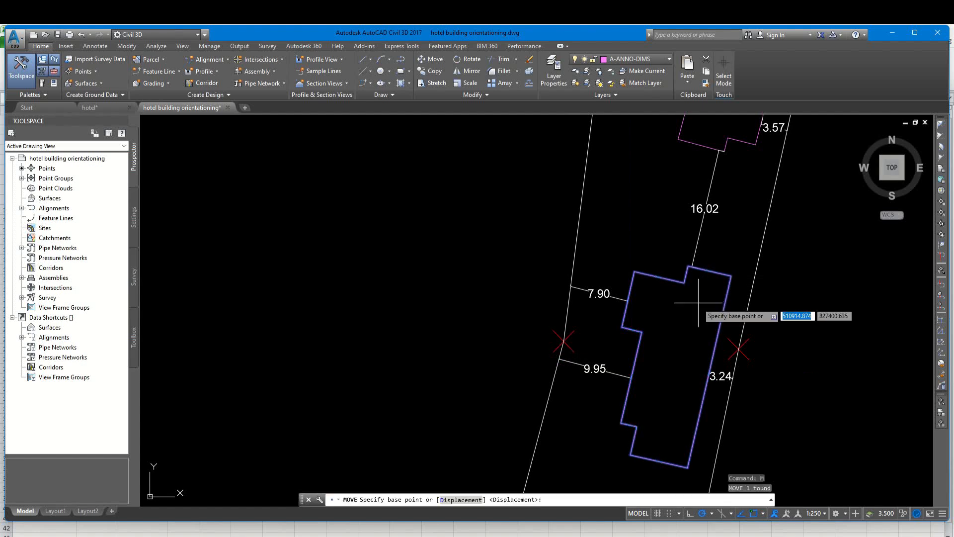
left_click(703, 298)
left_click(705, 306)
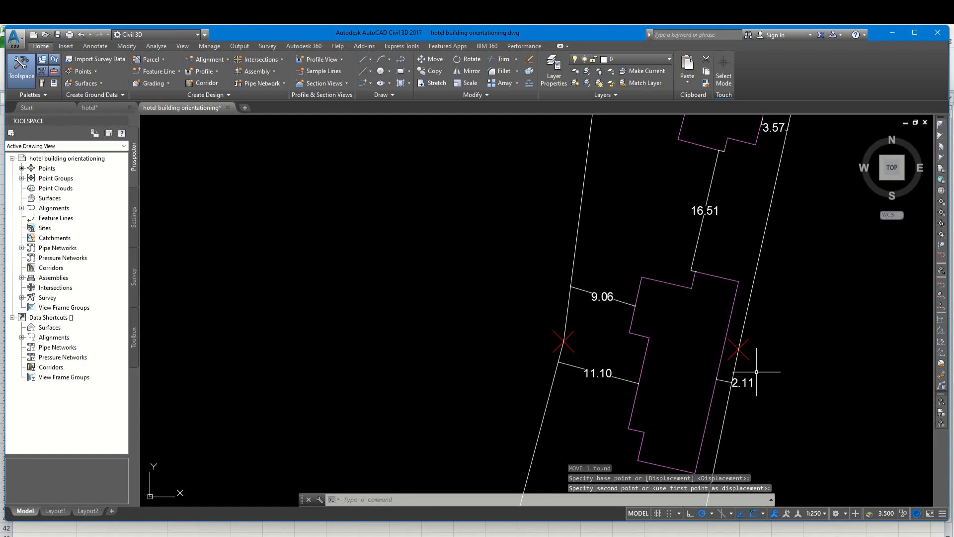
scroll(705, 297, "down", 5)
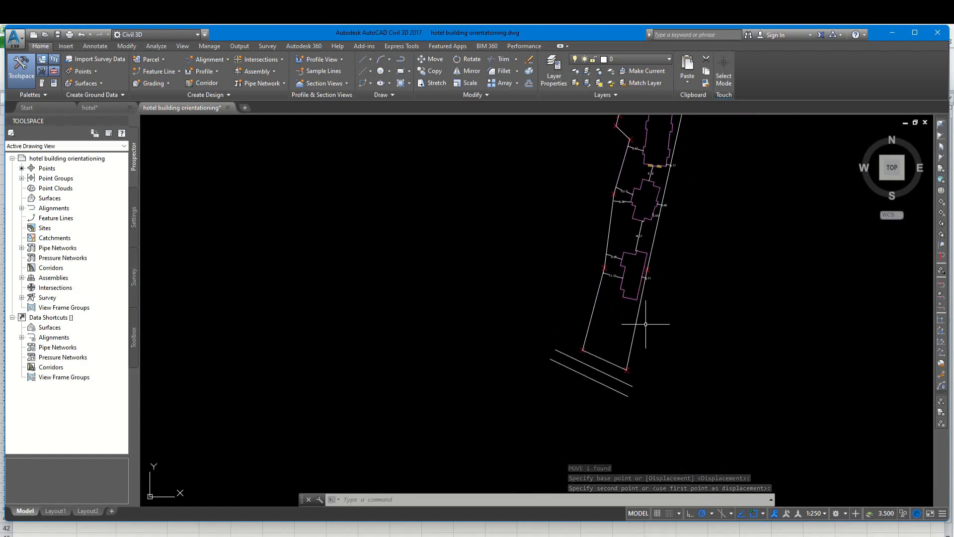
Review the three placed building outlines and their clearance dimensions along the whole site, from the northern corner to the road.
scroll(581, 396, "down", 4)
scroll(607, 205, "up", 4)
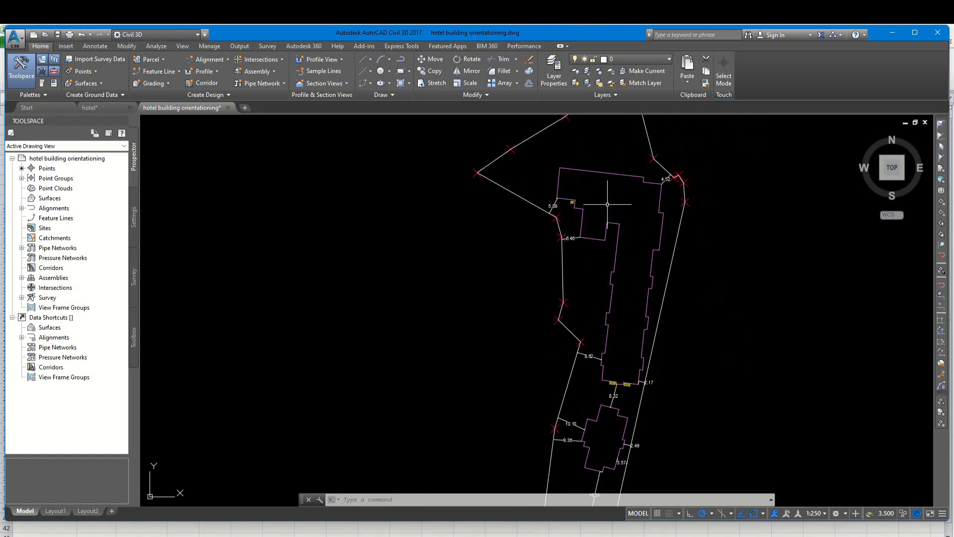
middle_click_drag(621, 206, 638, 229)
scroll(638, 229, "down", 3)
scroll(639, 208, "up", 5)
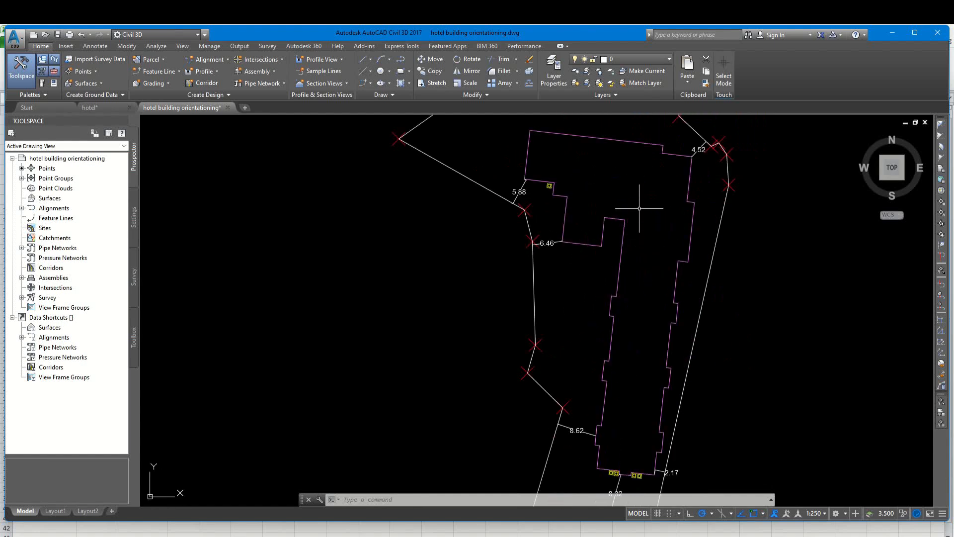
scroll(634, 199, "down", 5)
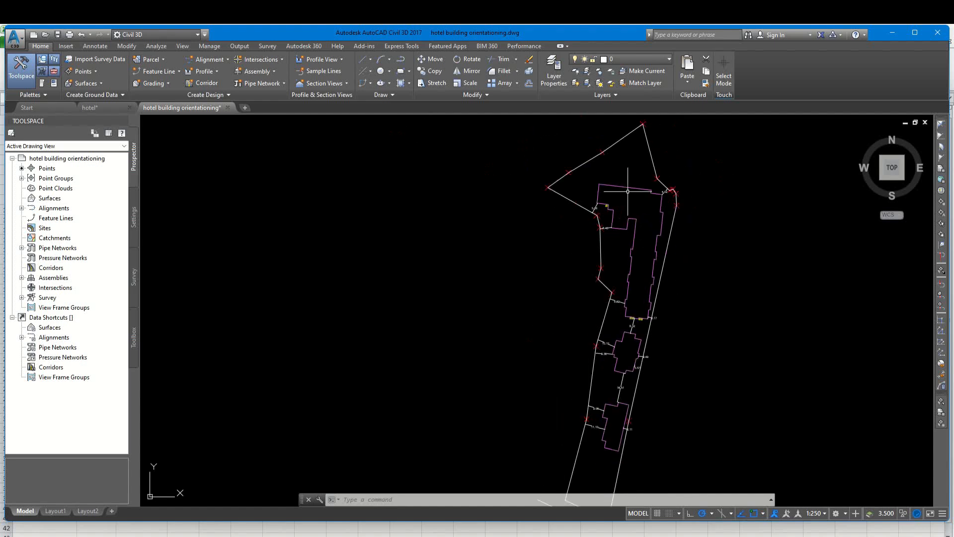
scroll(635, 286, "up", 2)
scroll(630, 328, "up", 2)
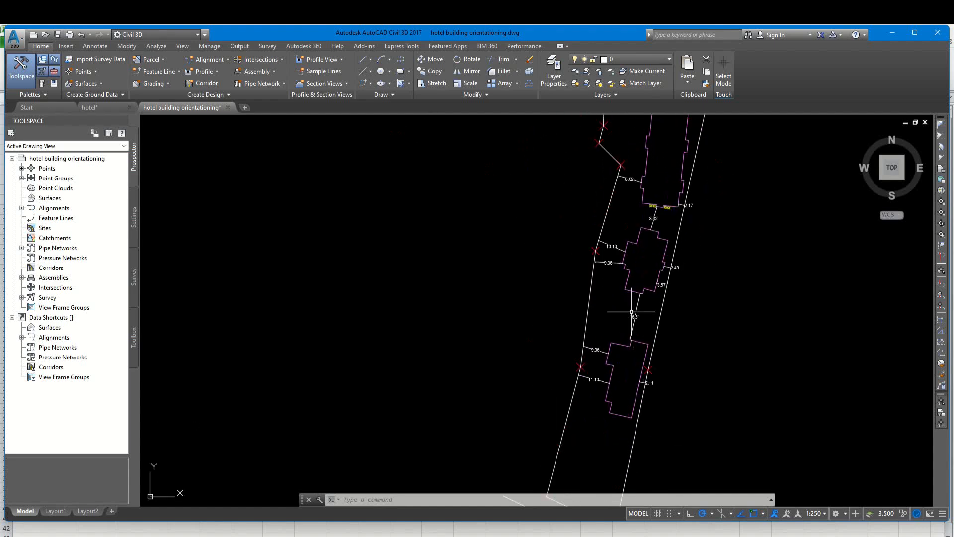
scroll(631, 329, "down", 3)
scroll(638, 322, "up", 3)
scroll(637, 323, "down", 3)
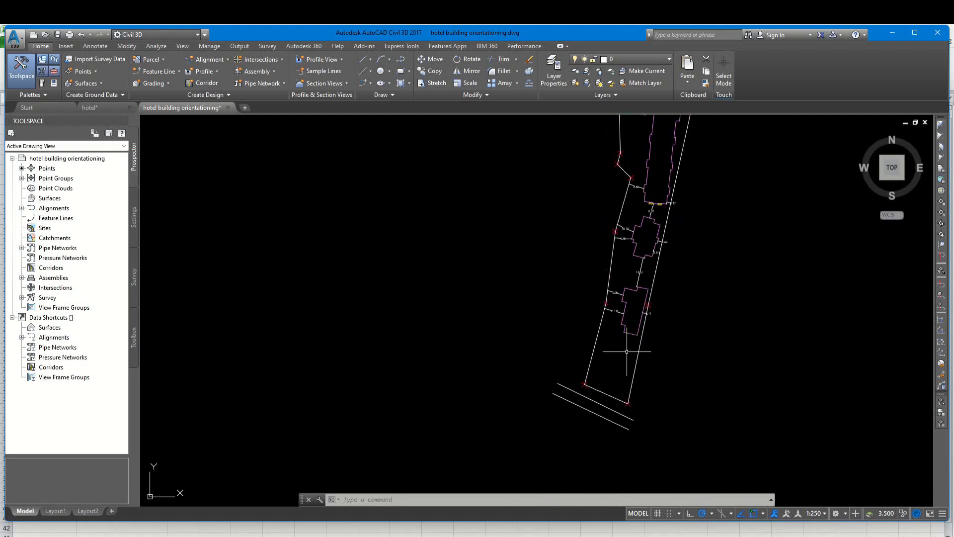
scroll(599, 318, "up", 1)
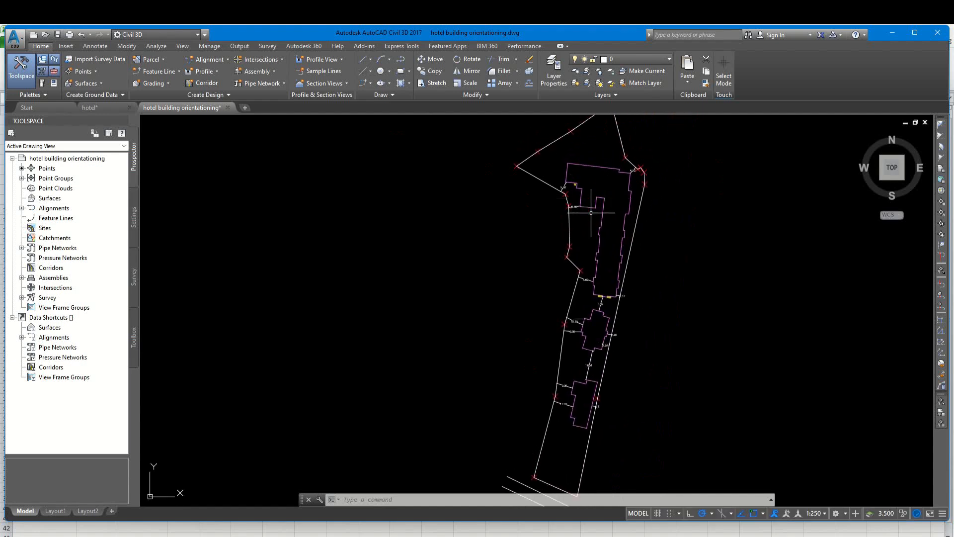
scroll(609, 186, "down", 2)
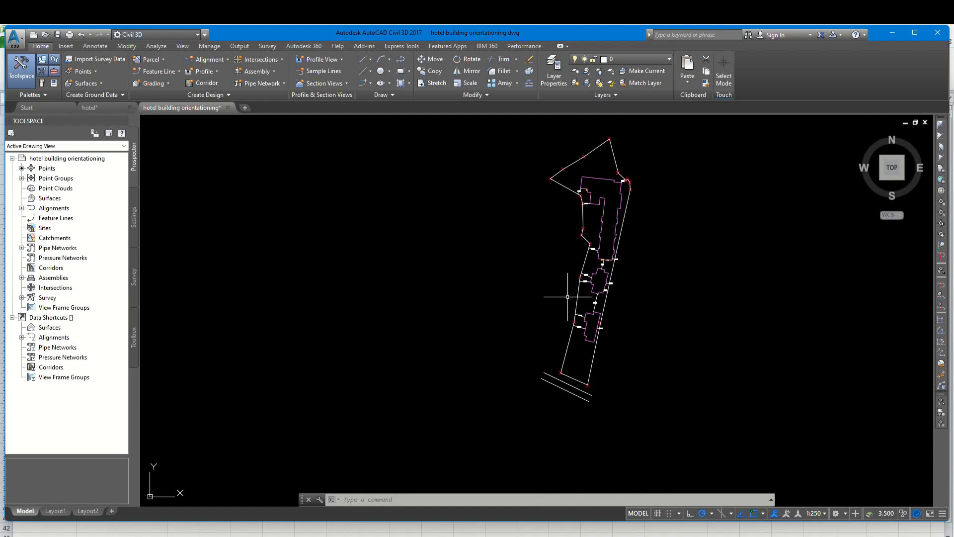
scroll(588, 362, "up", 2)
scroll(560, 377, "up", 2)
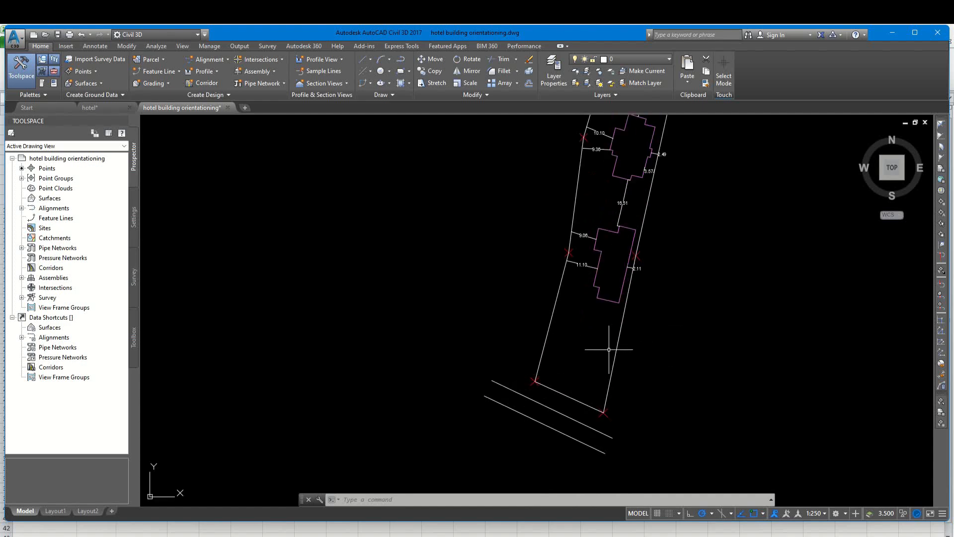
scroll(609, 349, "down", 4)
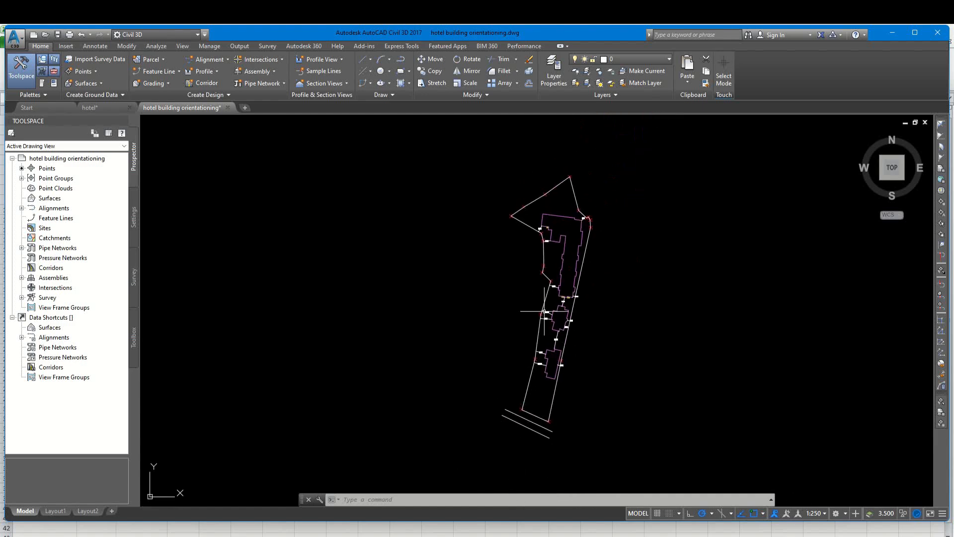
scroll(545, 269, "up", 4)
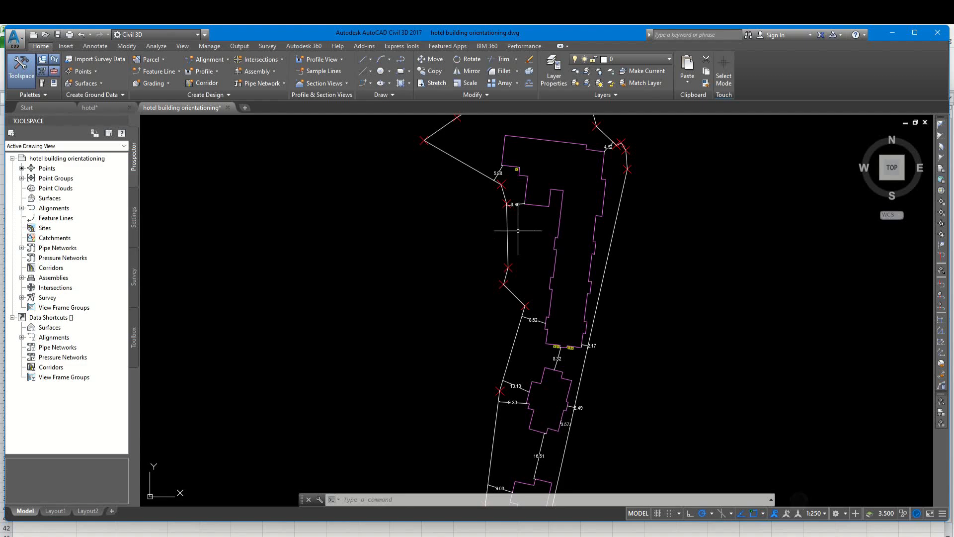
scroll(519, 242, "down", 4)
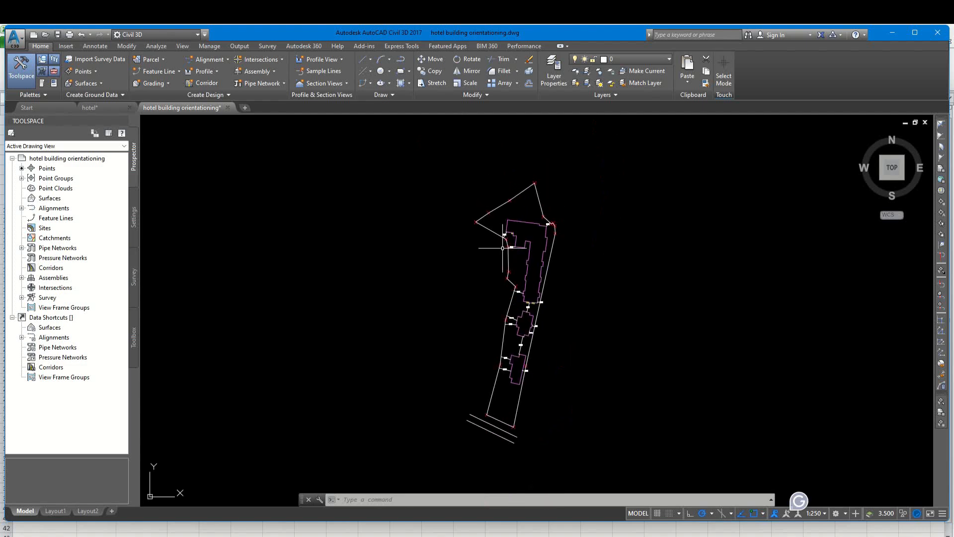
scroll(503, 247, "up", 2)
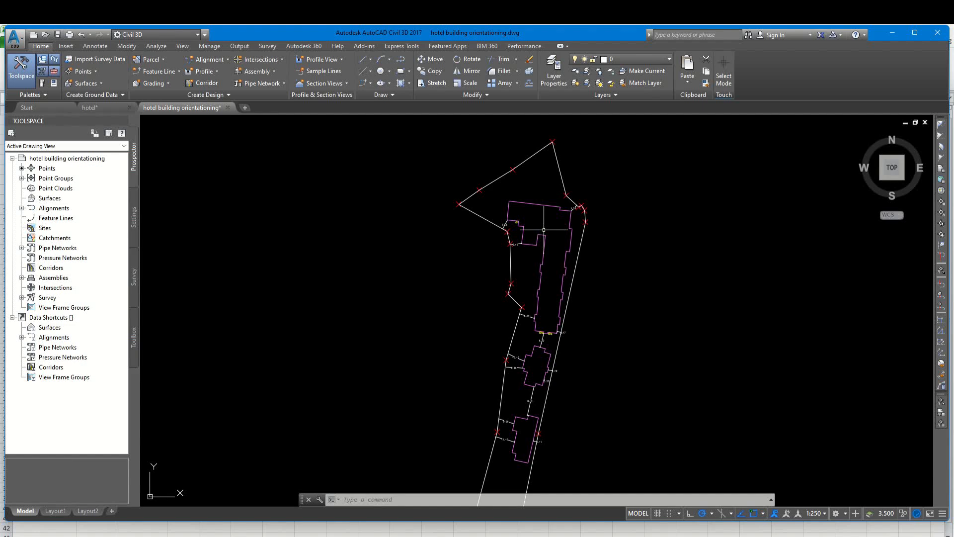
Examine the main block's boundary clearances, the gaps between the blocks and the open area between Block 'C' and the southern boundary.
scroll(521, 245, "down", 2)
mouse_move(521, 245)
middle_mouse_down()
mouse_move(524, 299)
mouse_move(536, 220)
middle_mouse_up()
scroll(526, 258, "up", 2)
scroll(497, 216, "up", 2)
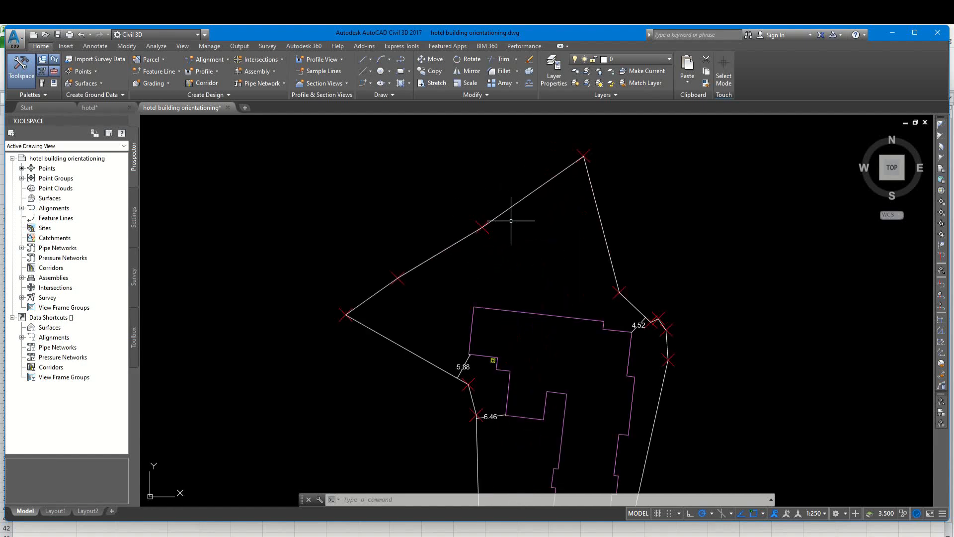
scroll(536, 223, "down", 1)
middle_click_drag(585, 294, 545, 196)
middle_click_drag(545, 284, 537, 224)
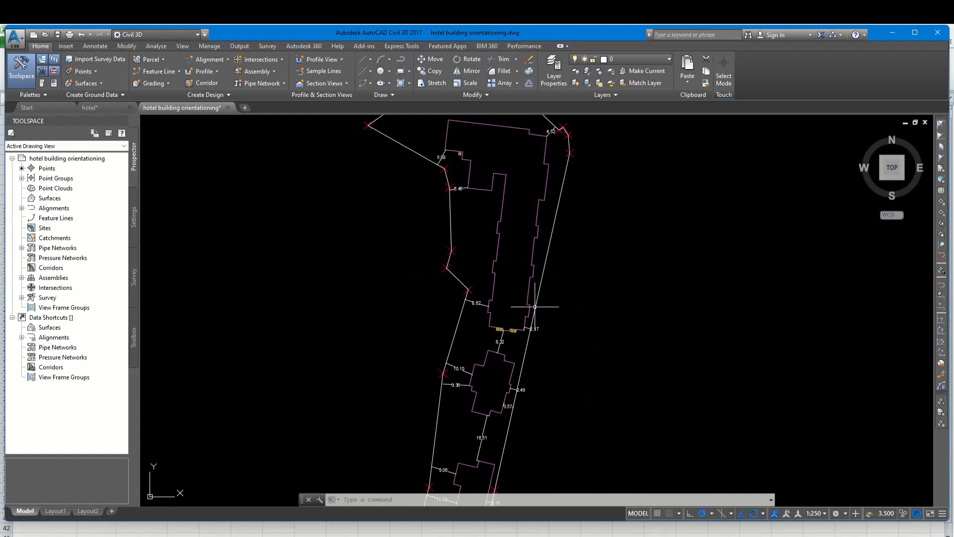
middle_click_drag(535, 307, 546, 241)
scroll(520, 248, "down", 3)
scroll(517, 231, "up", 1)
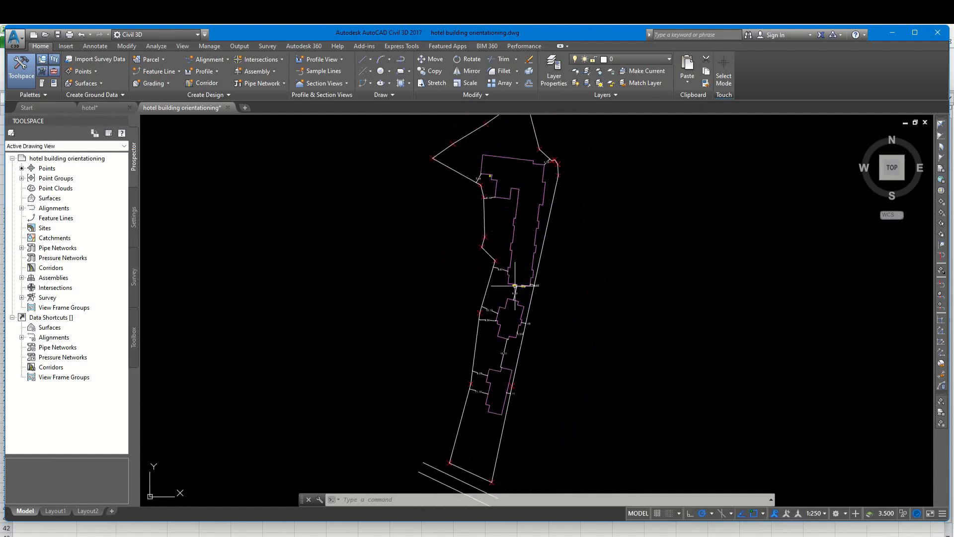
middle_click_drag(516, 323, 517, 278)
middle_click_drag(489, 180, 501, 242)
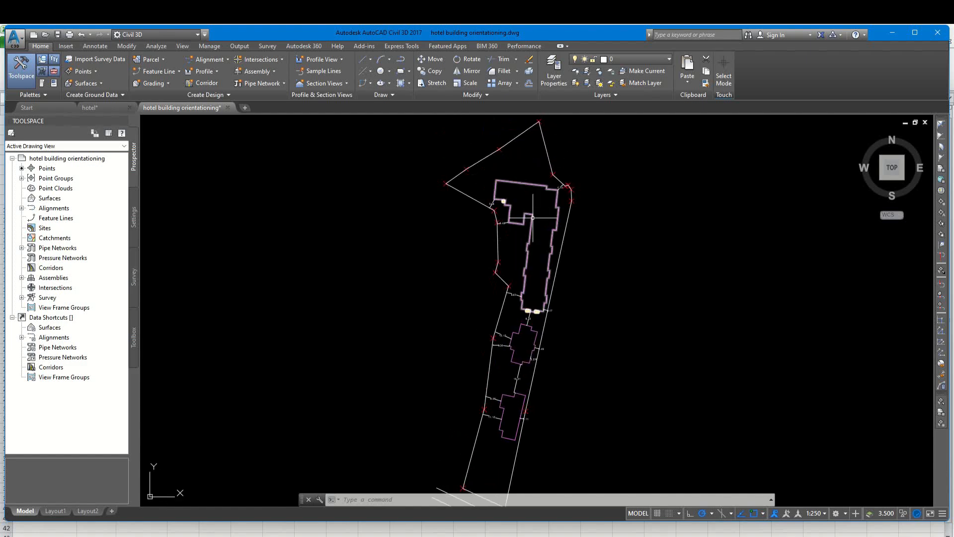
middle_click_drag(532, 317, 545, 272)
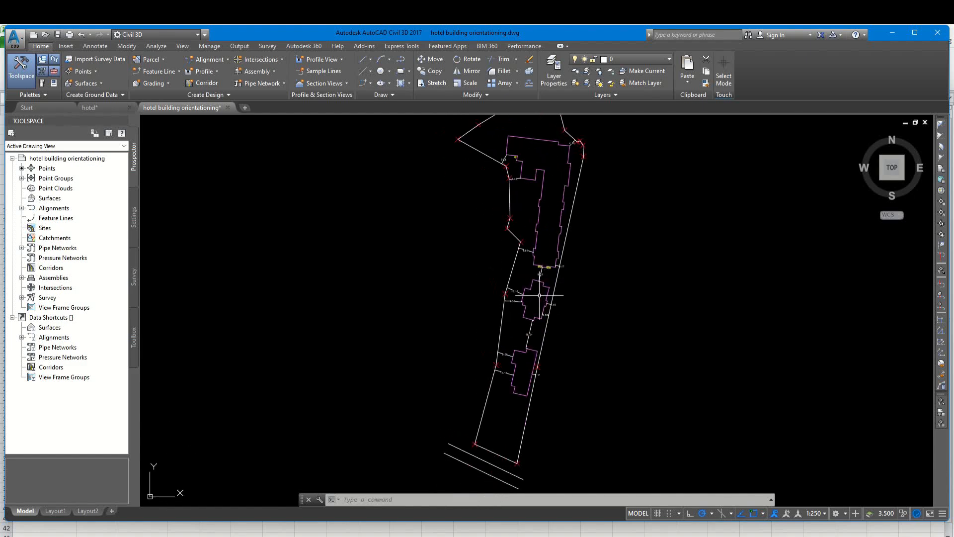
scroll(540, 295, "up", 2)
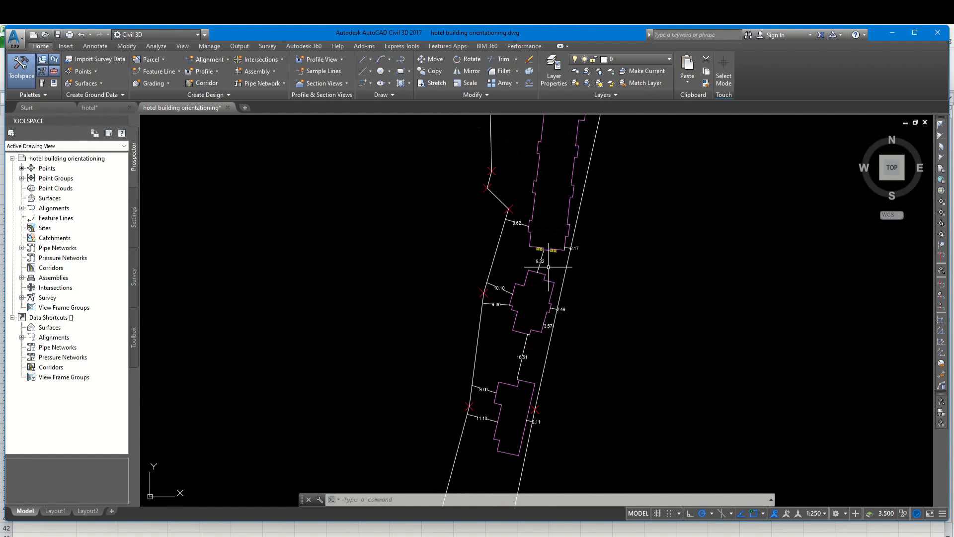
scroll(547, 287, "down", 4)
scroll(536, 320, "up", 4)
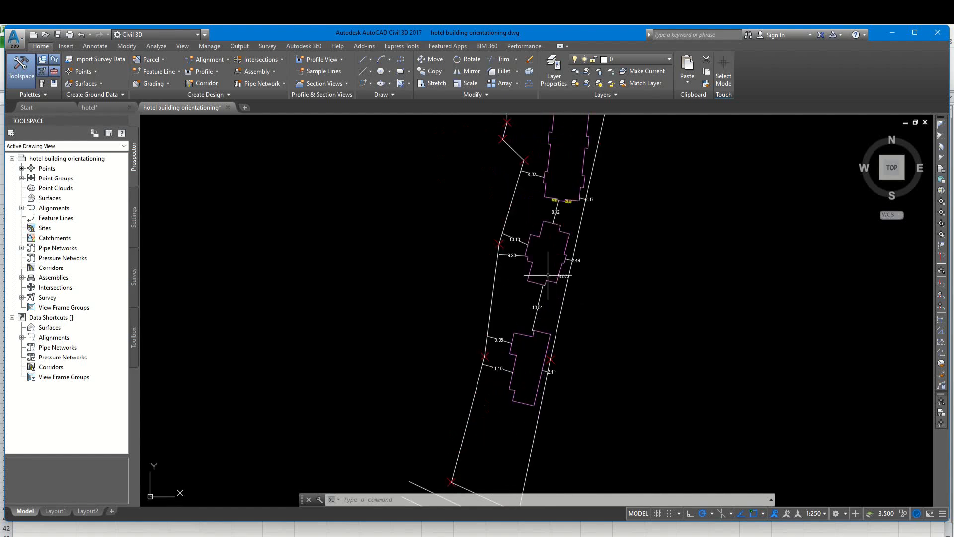
scroll(540, 293, "down", 2)
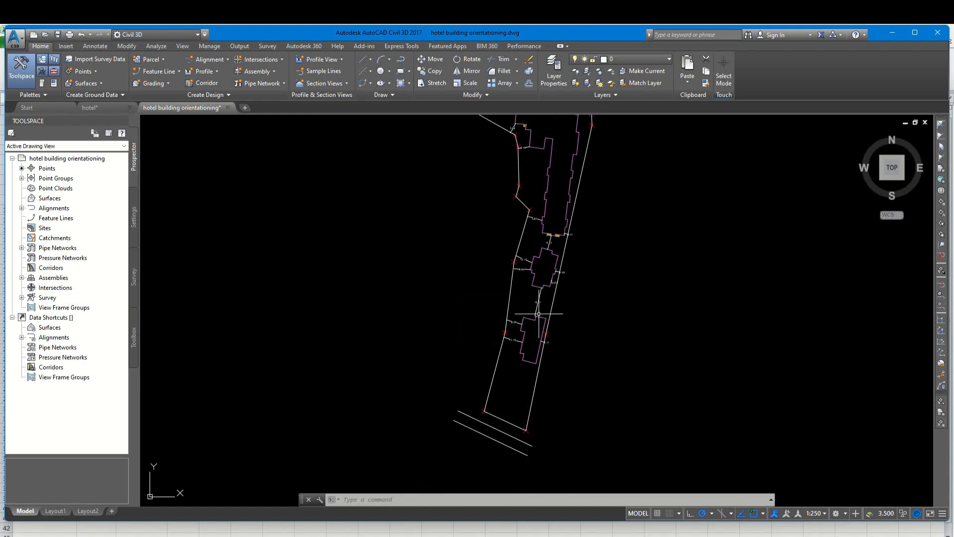
scroll(538, 314, "down", 1)
scroll(536, 233, "up", 3)
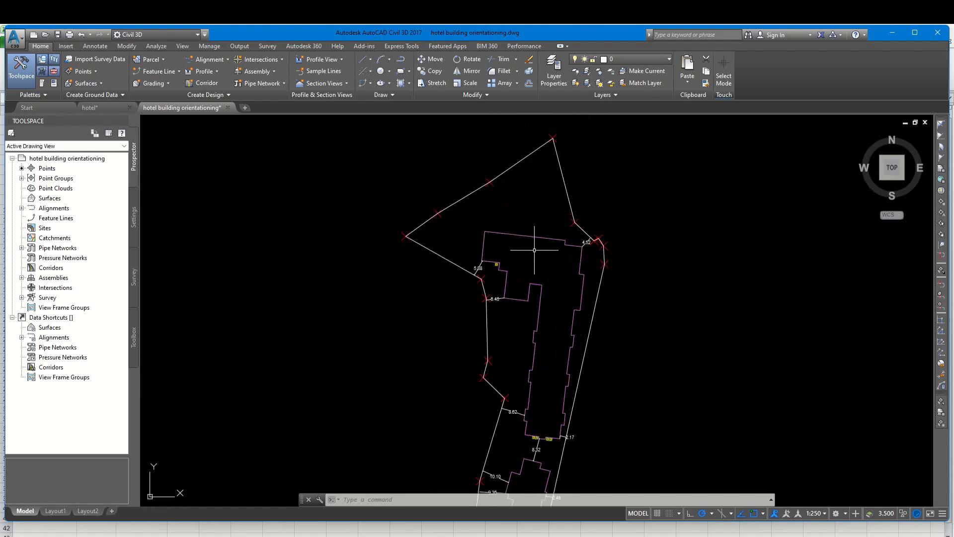
scroll(533, 211, "down", 2)
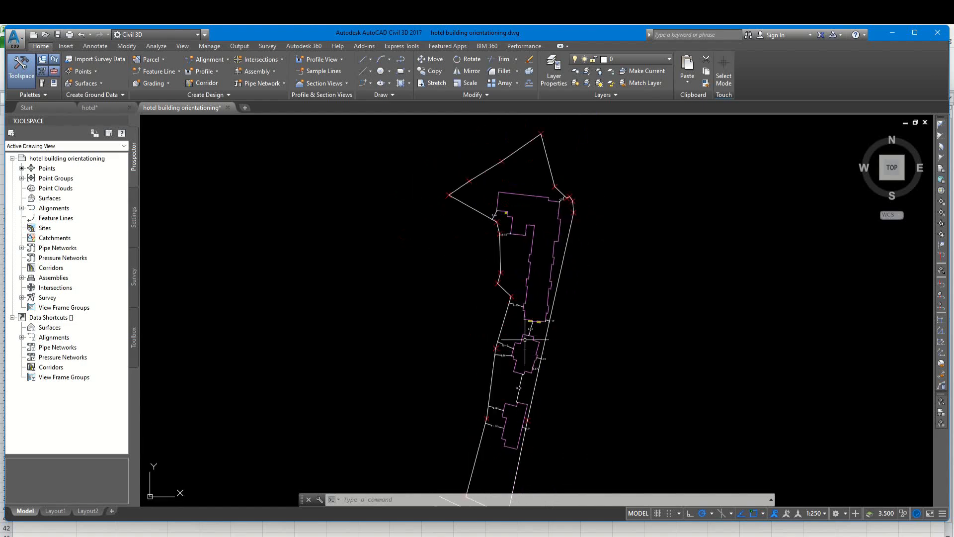
middle_click_drag(524, 340, 536, 256)
scroll(511, 387, "up", 4)
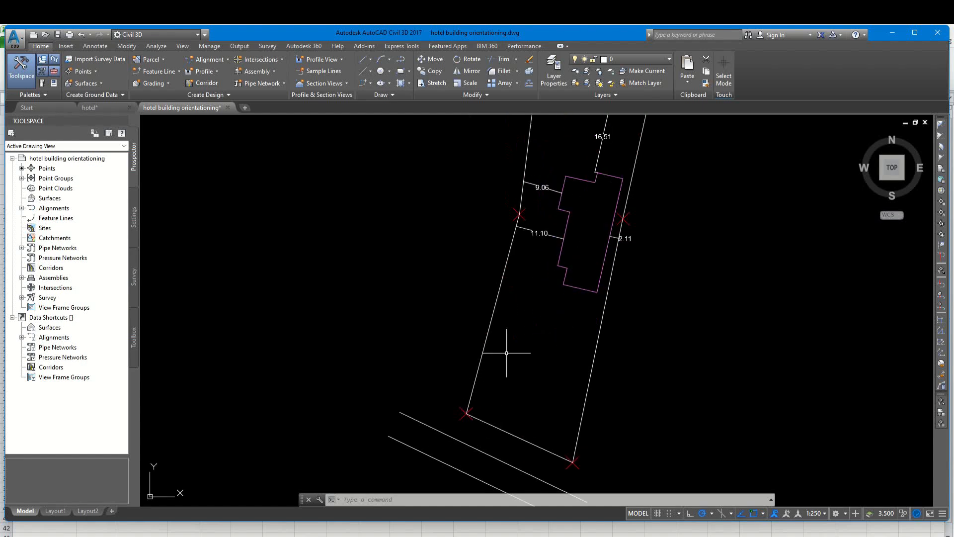
scroll(502, 373, "down", 4)
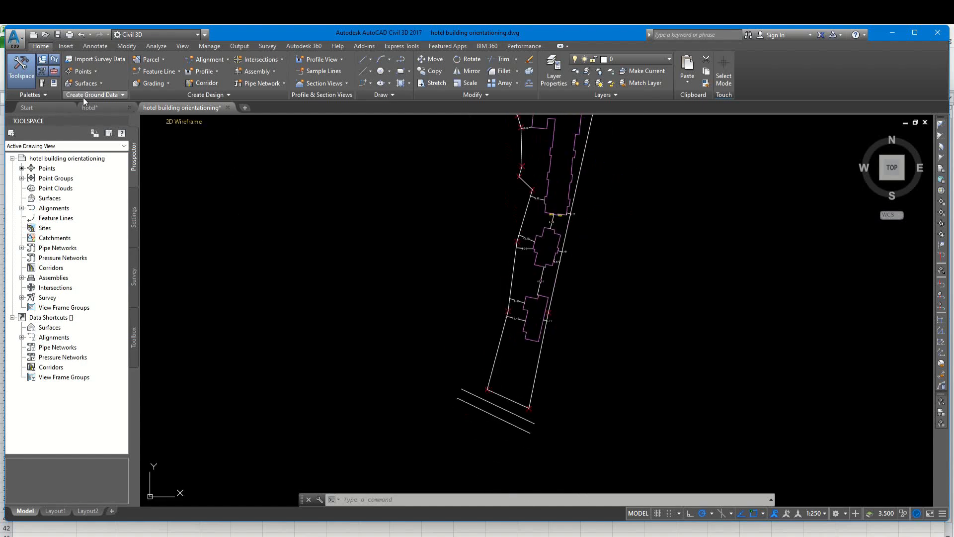
Switch to the hotel drawing and examine the security post's ground floor plan, roof deck and elevation views.
left_click(109, 107)
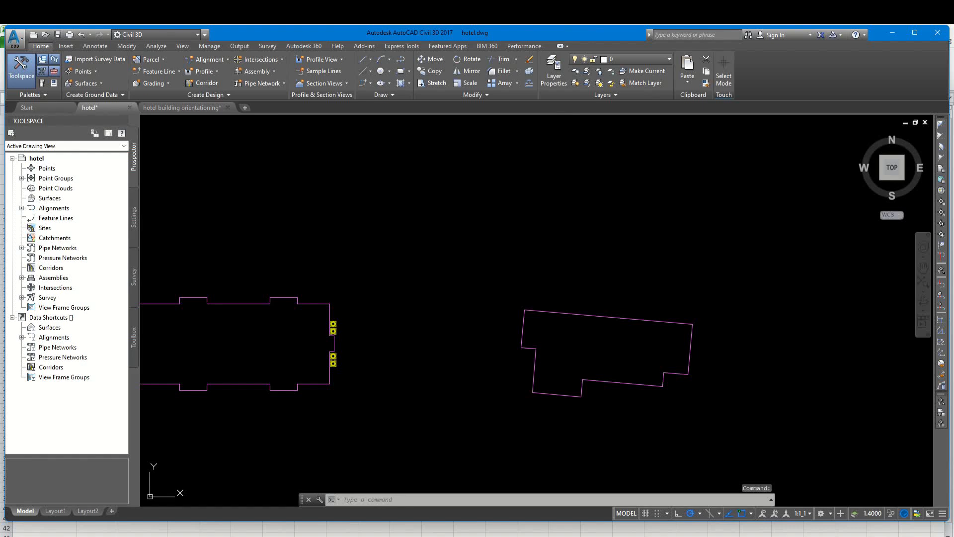
scroll(481, 328, "down", 1)
scroll(482, 321, "down", 1)
scroll(482, 321, "down", 1)
mouse_move(466, 292)
middle_mouse_down()
mouse_move(413, 320)
mouse_move(276, 350)
middle_mouse_up()
middle_click_drag(607, 284, 539, 382)
scroll(523, 358, "down", 2)
mouse_move(452, 296)
middle_mouse_down()
mouse_move(535, 324)
mouse_move(549, 309)
middle_mouse_up()
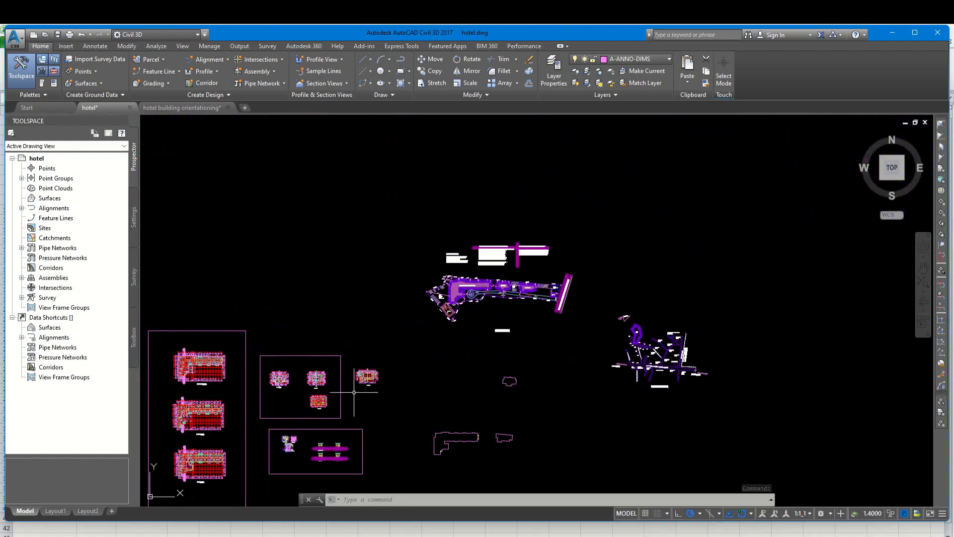
scroll(363, 378, "up", 4)
scroll(547, 249, "up", 3)
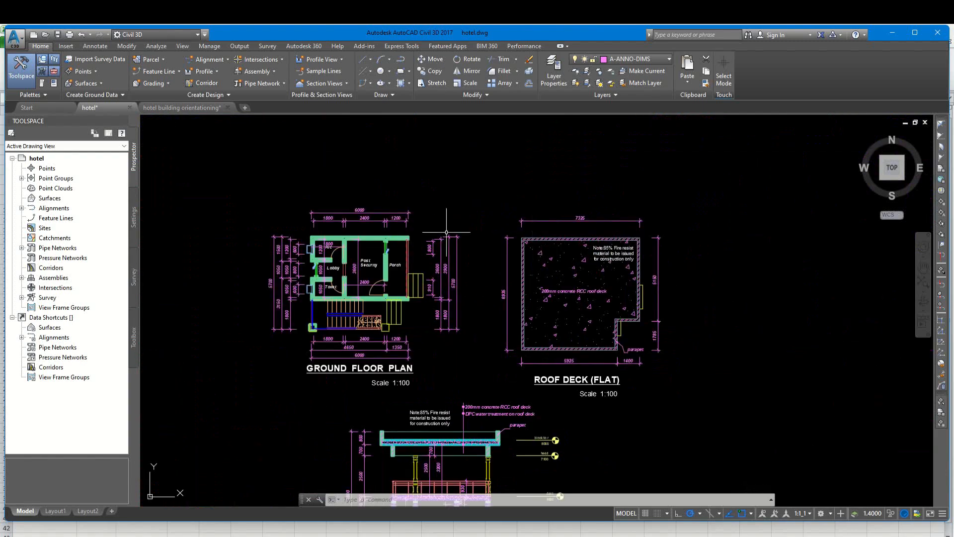
scroll(330, 233, "up", 2)
scroll(420, 232, "down", 2)
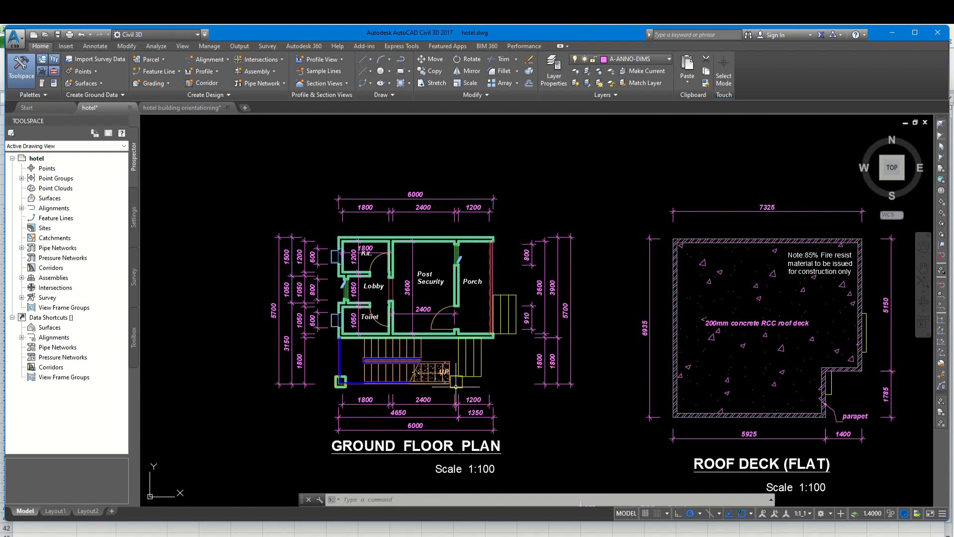
scroll(467, 303, "down", 5)
middle_click_drag(526, 262, 470, 294)
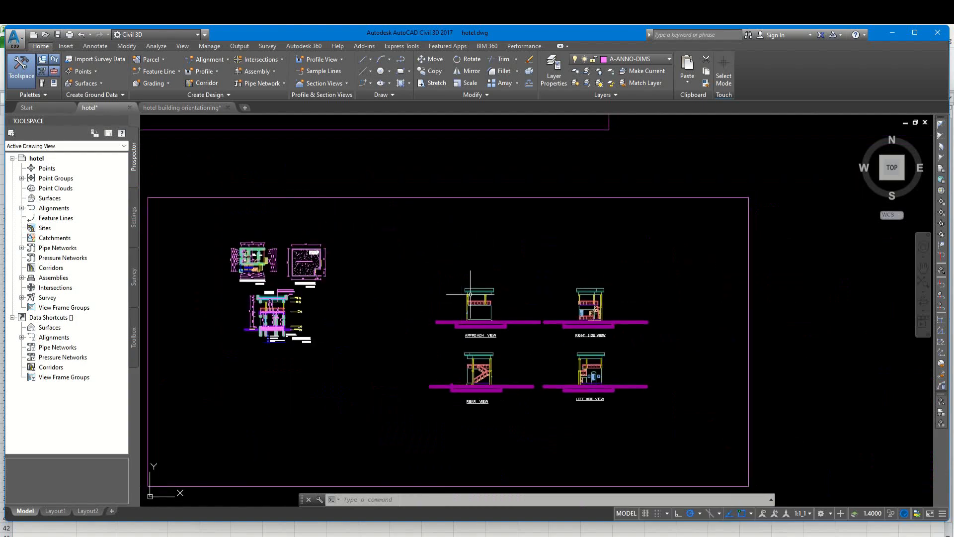
Return to the hotel building orientationing drawing and inspect the main block's clearances at the northern end of the site.
left_click(169, 107)
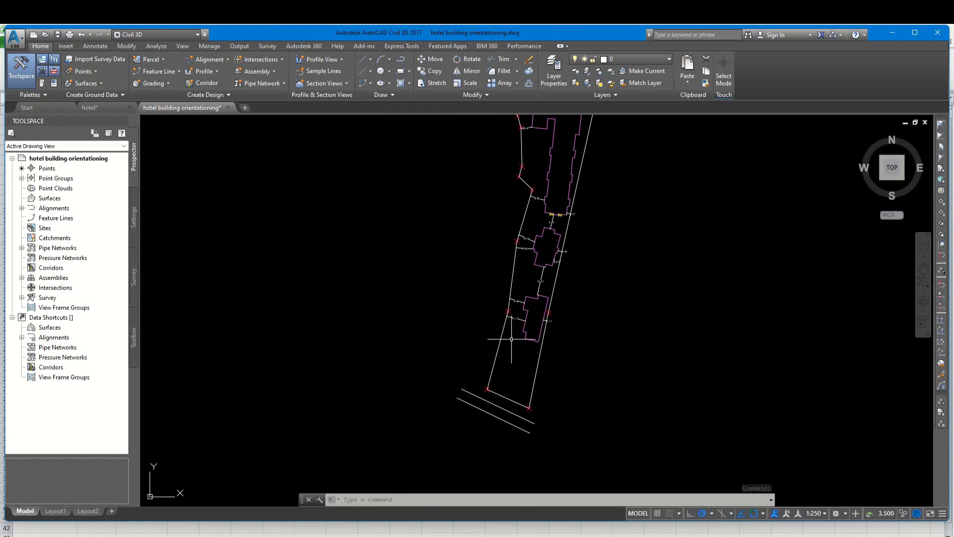
scroll(516, 318, "down", 3)
scroll(518, 309, "up", 2)
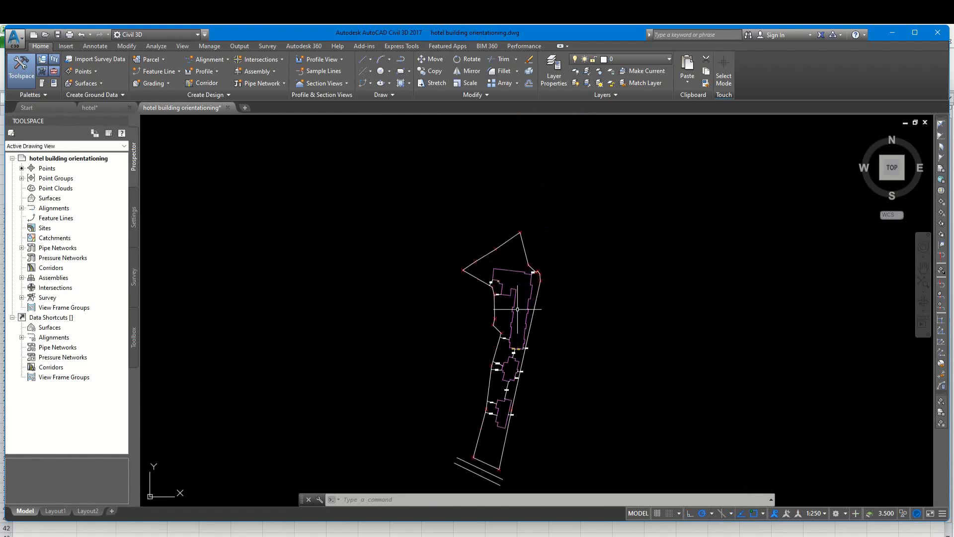
scroll(522, 306, "up", 4)
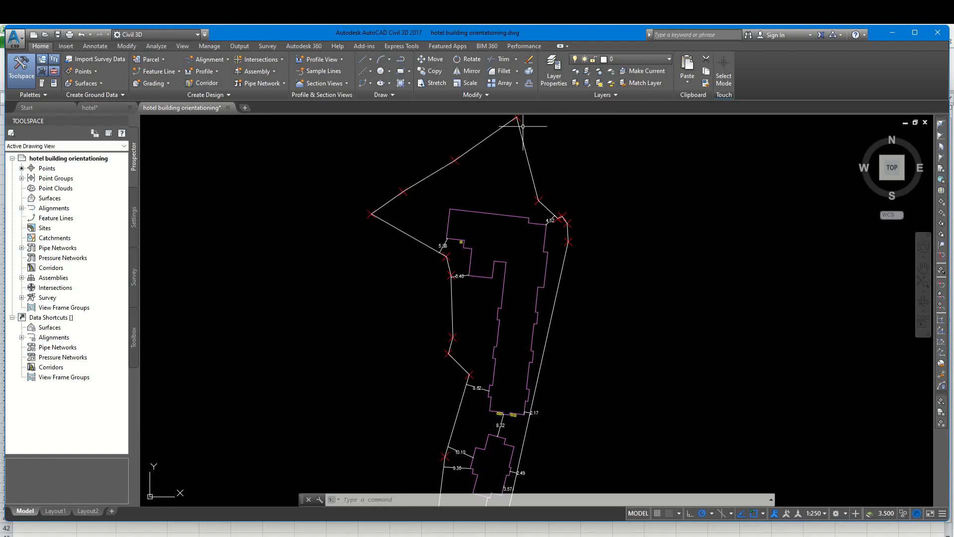
scroll(546, 328, "down", 2)
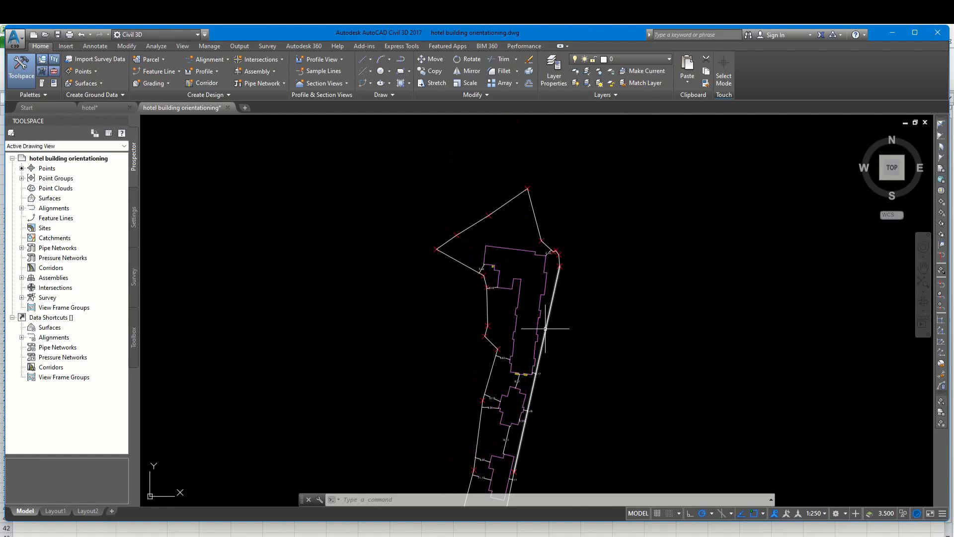
scroll(545, 324, "up", 2)
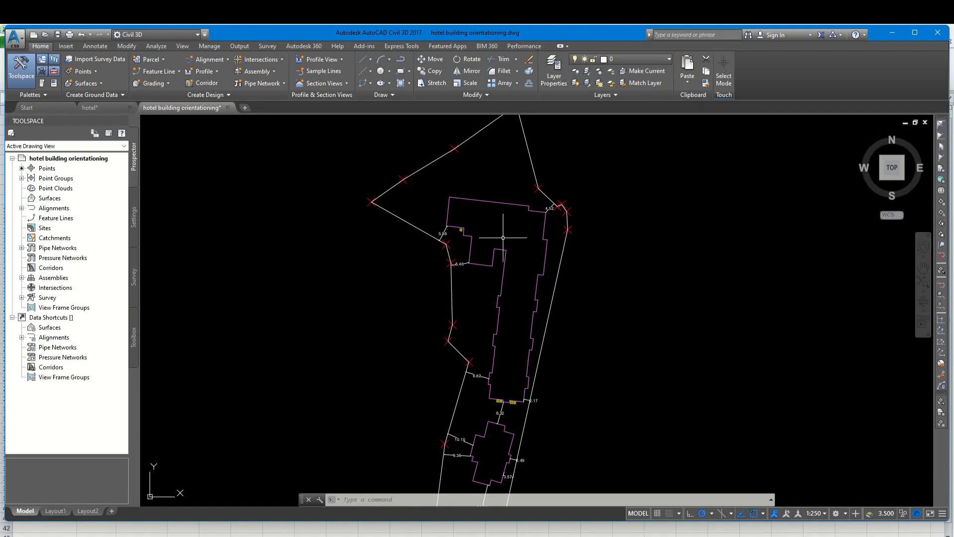
scroll(470, 203, "up", 3)
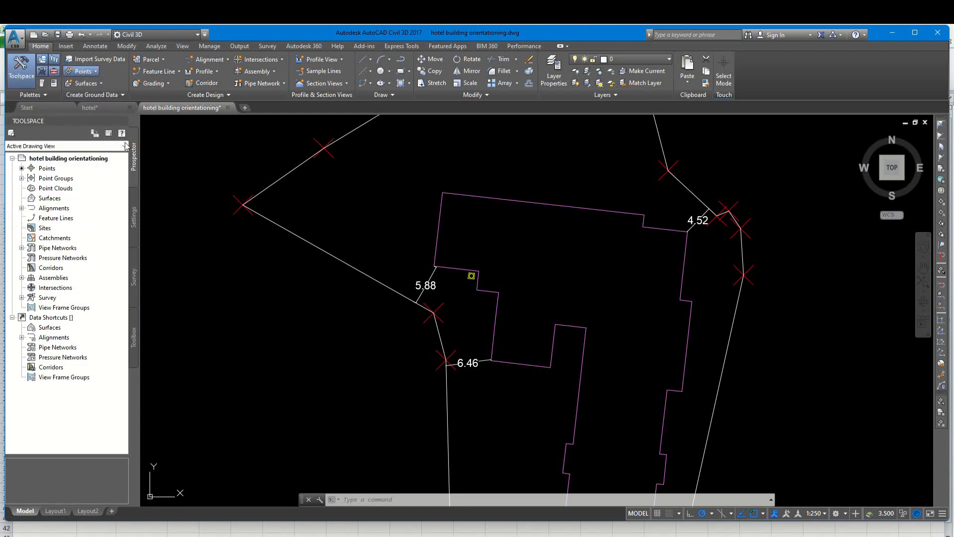
Create a point manually at the main block's northwest corner, accepting the default description and elevation.
left_click(85, 71)
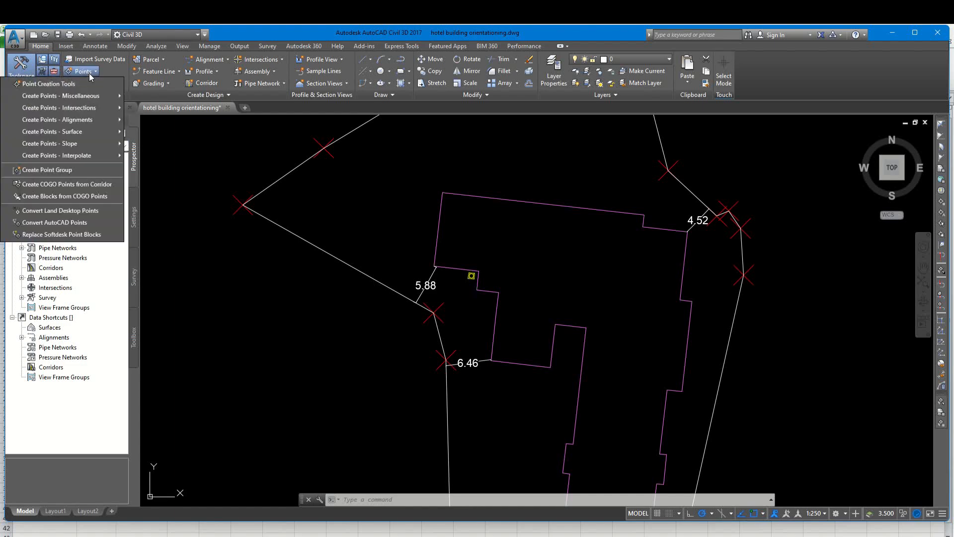
mouse_move(109, 94)
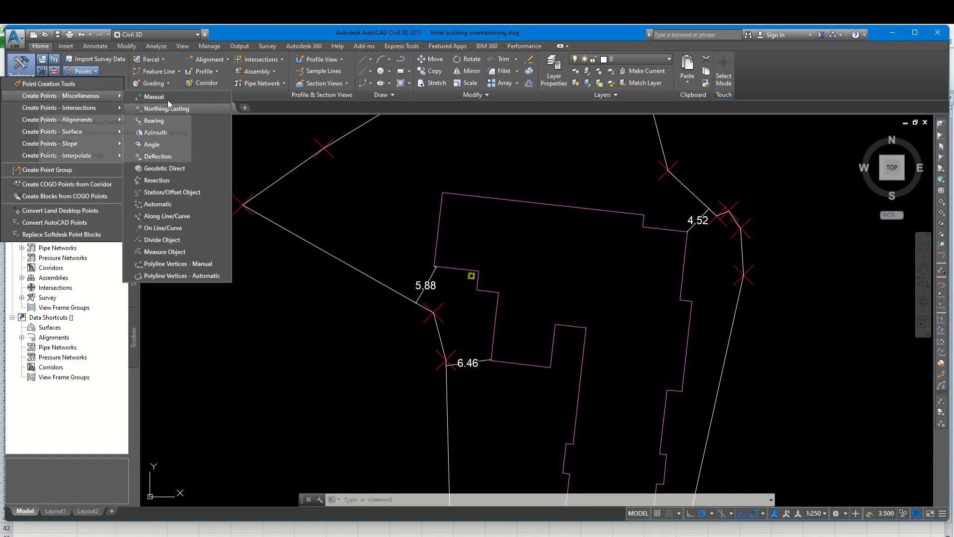
left_click(154, 97)
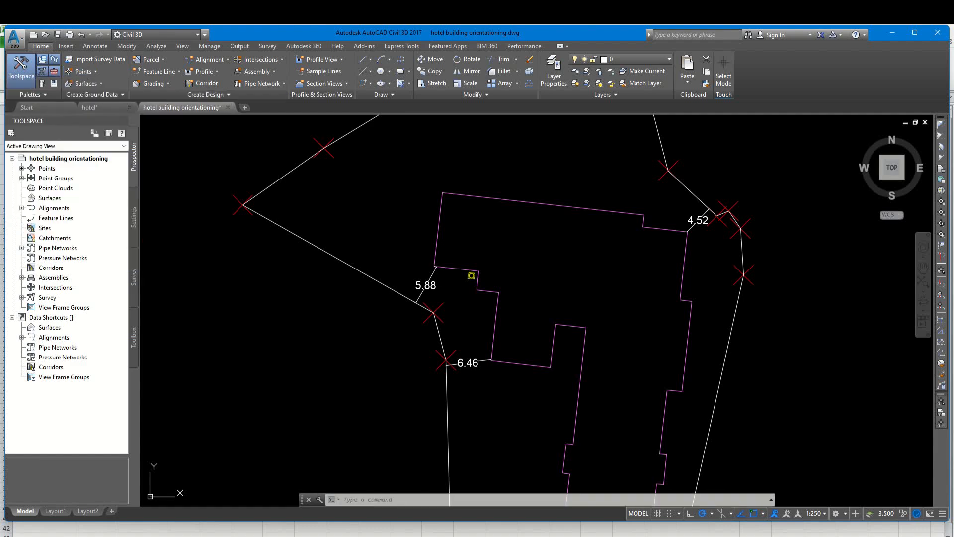
left_click(443, 192)
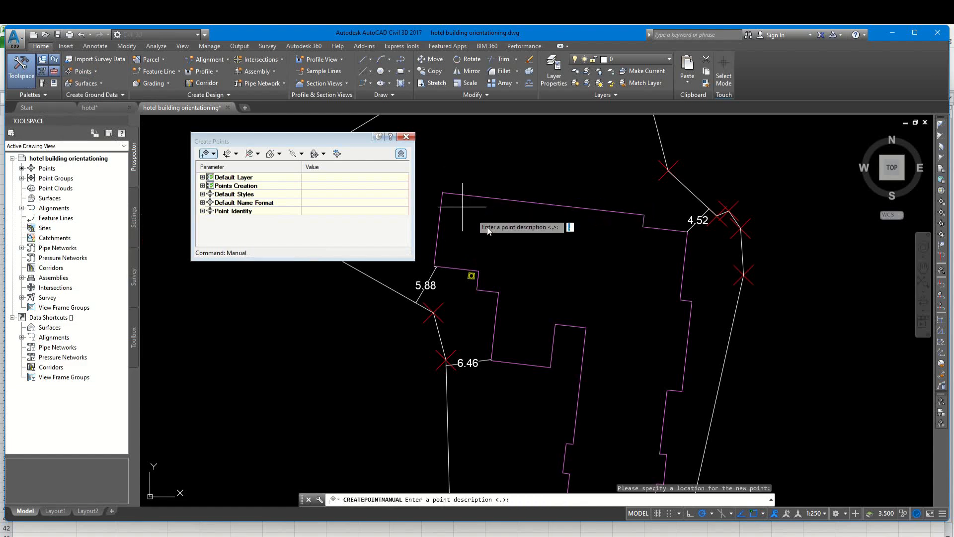
key("Return")
key("Return")
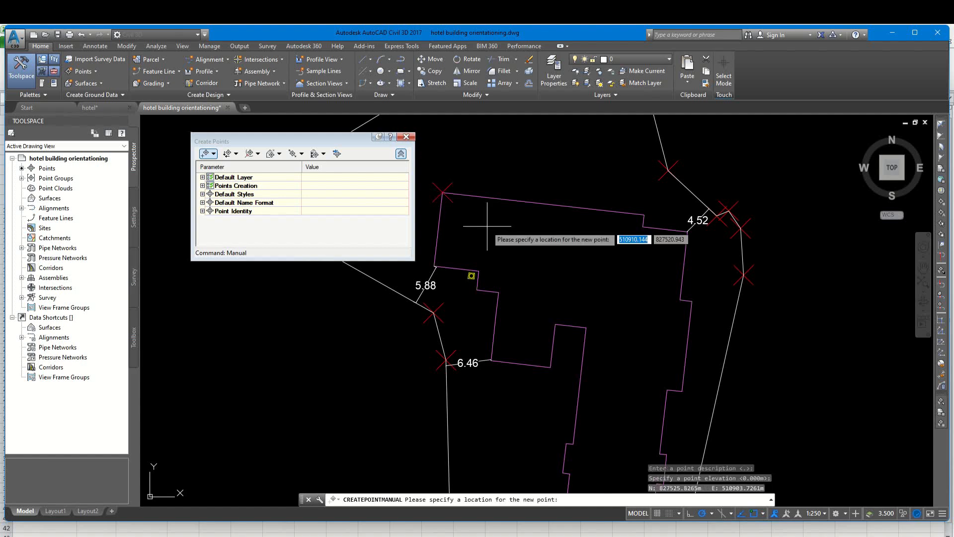
key("Escape")
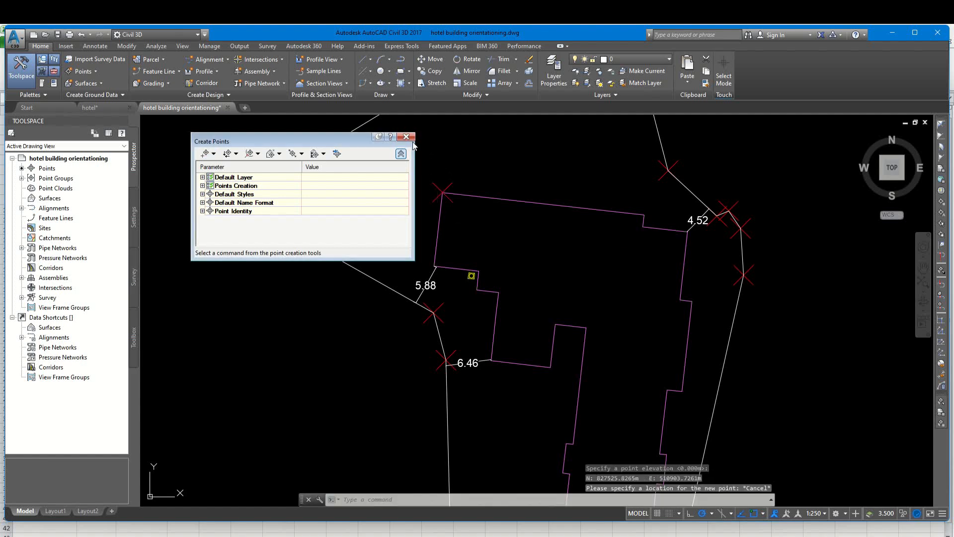
left_click(408, 138)
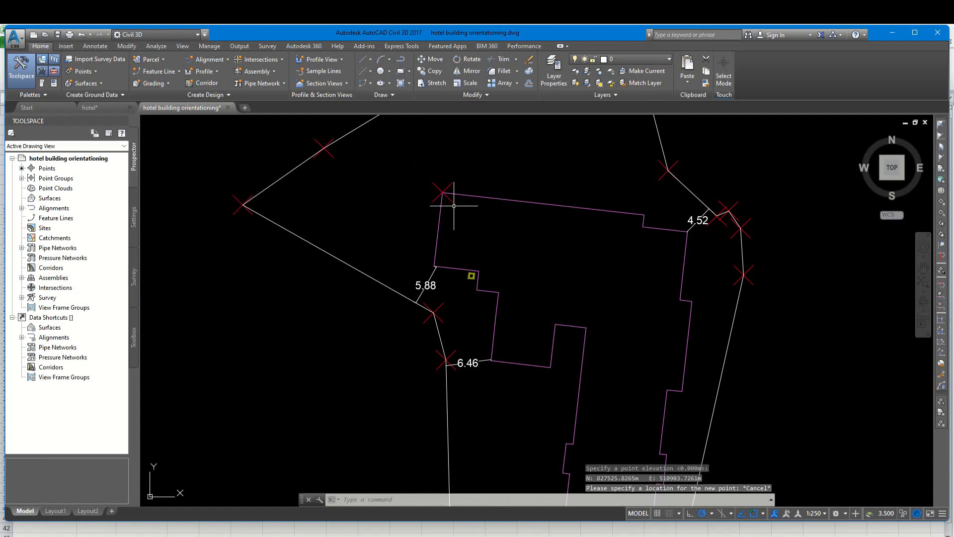
Copy the northwest corner point onto the outer corner of the north wall's notch, resolving the duplicate with the next point number.
left_click(419, 220)
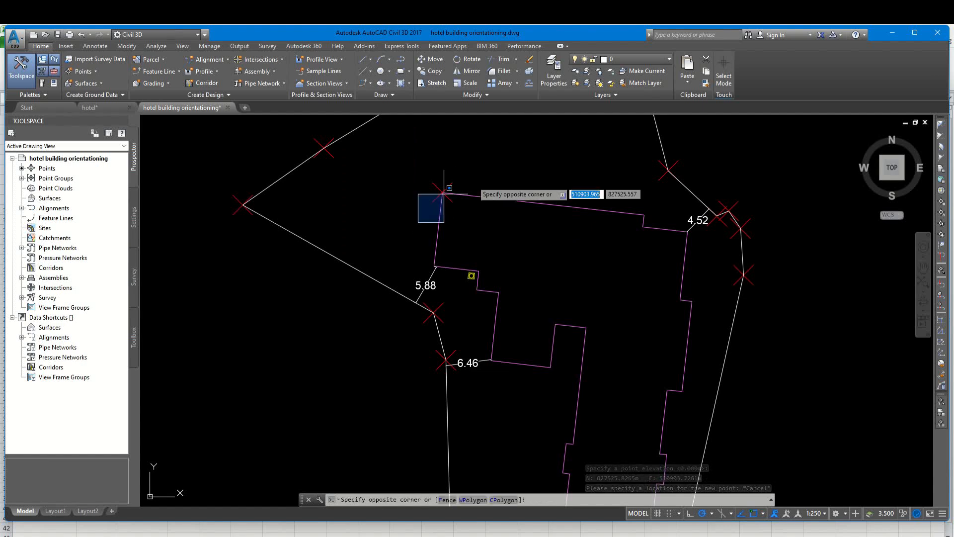
left_click(448, 187)
type("co")
key("Return")
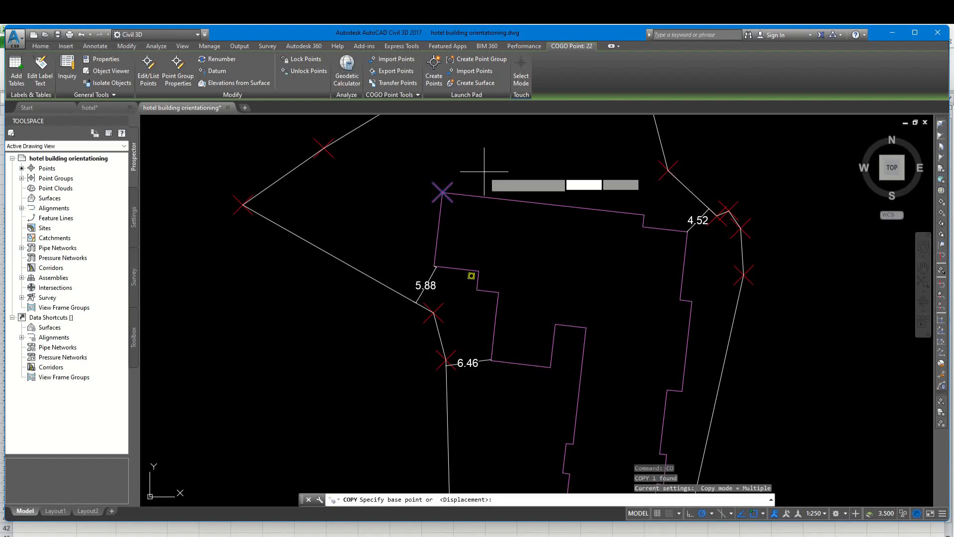
left_click(442, 192)
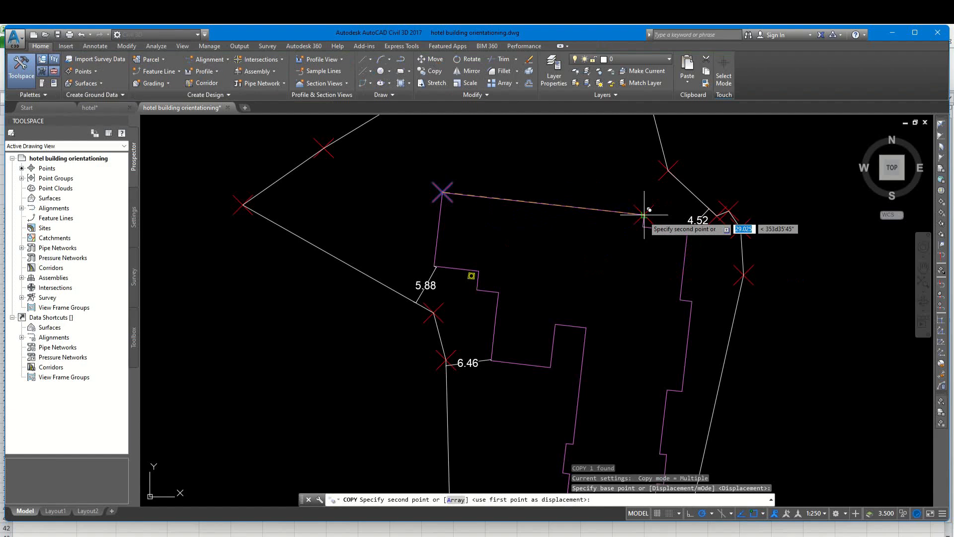
scroll(644, 215, "up", 5)
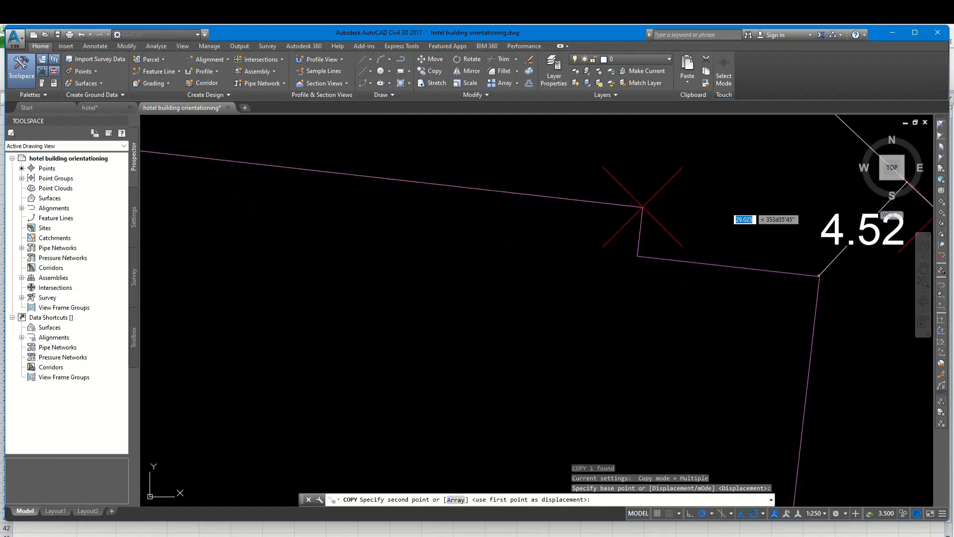
left_click(643, 208)
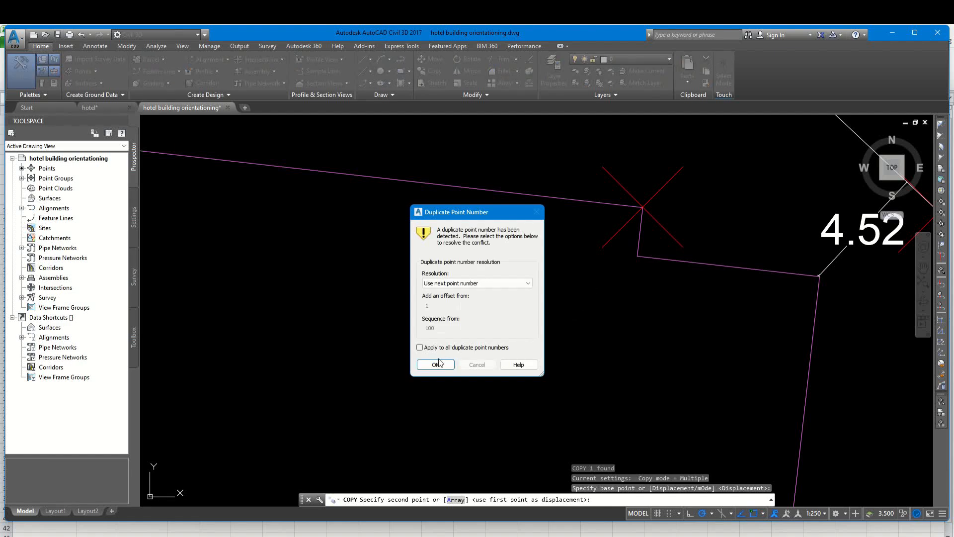
left_click(433, 367)
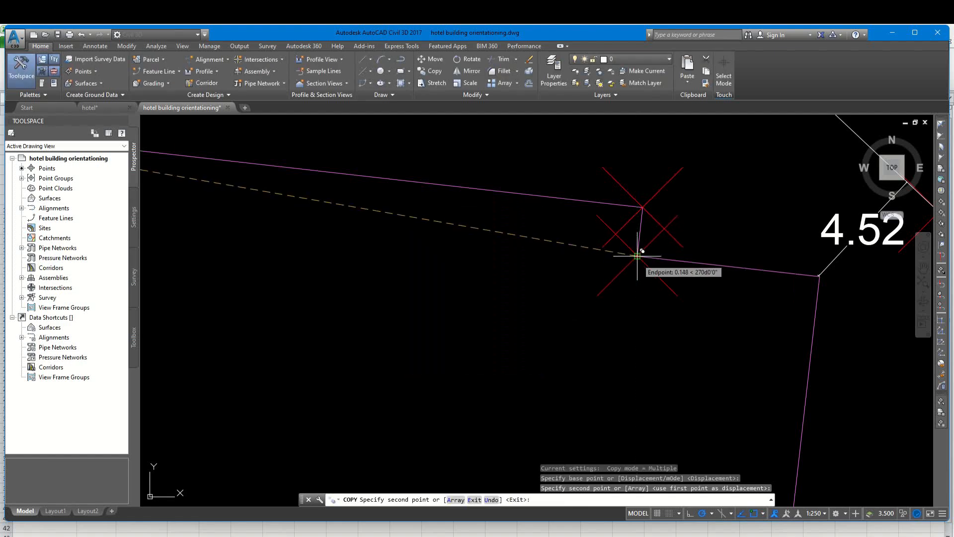
Copy the point onto the north notch's inner corner, the main block's northeast corner and the first jog on its east wall.
scroll(638, 258, "up", 2)
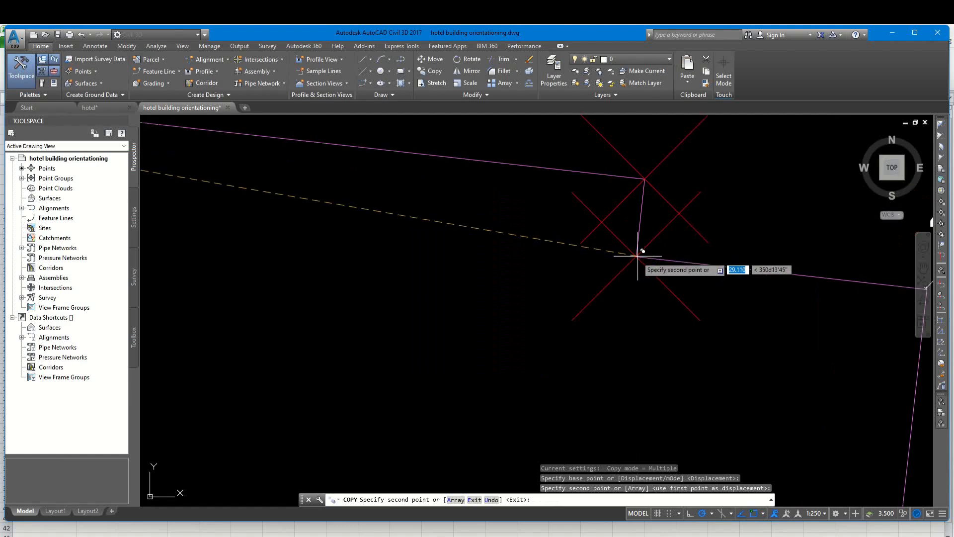
scroll(639, 257, "down", 3)
scroll(614, 244, "up", 4)
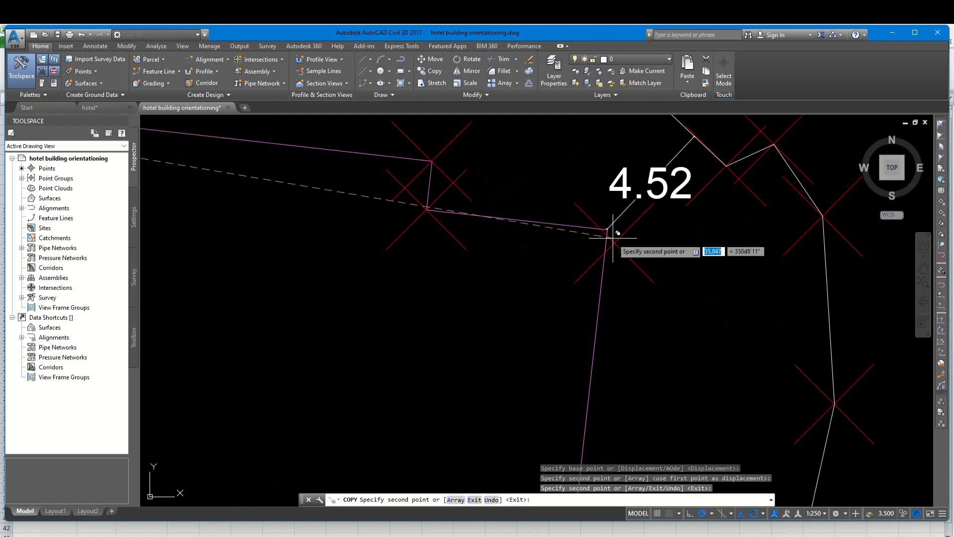
scroll(608, 225, "up", 3)
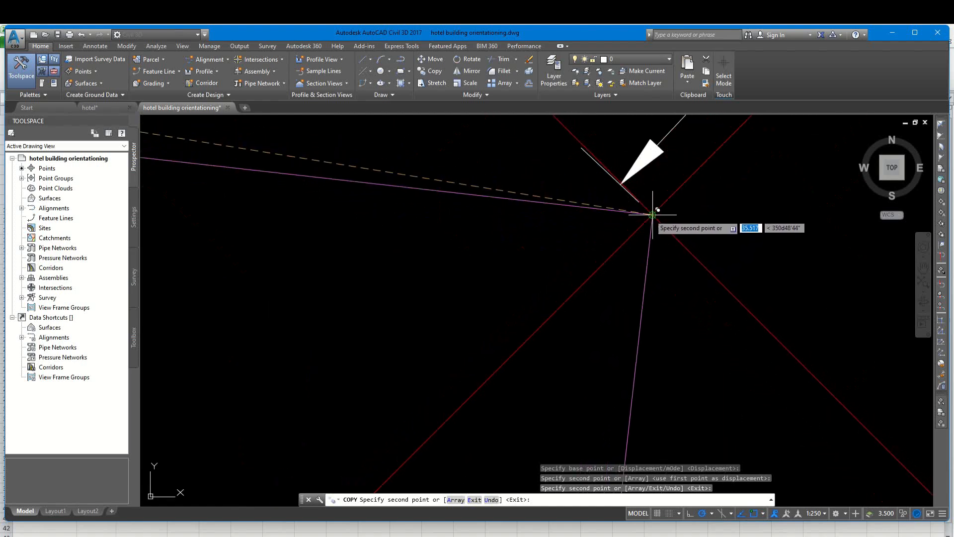
scroll(616, 208, "down", 5)
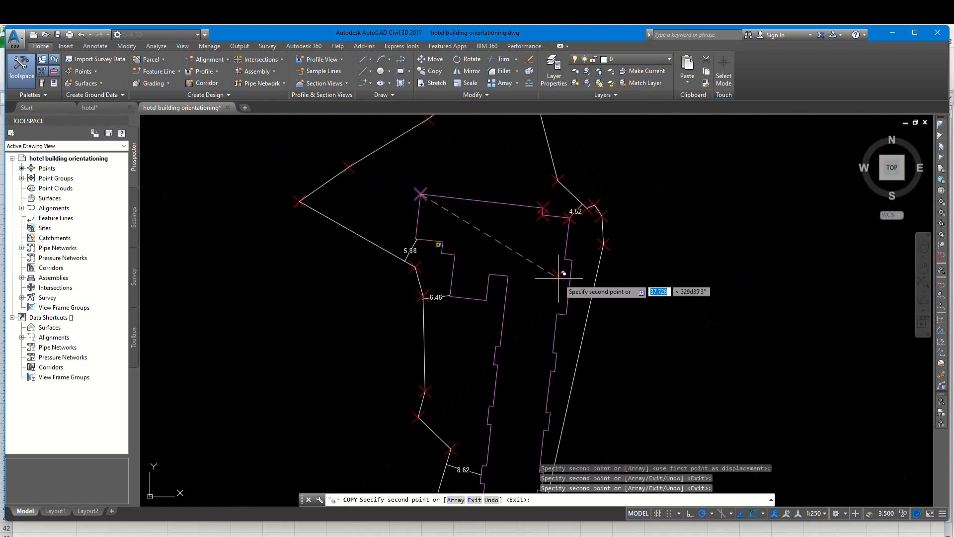
scroll(569, 248, "up", 2)
left_click(580, 202)
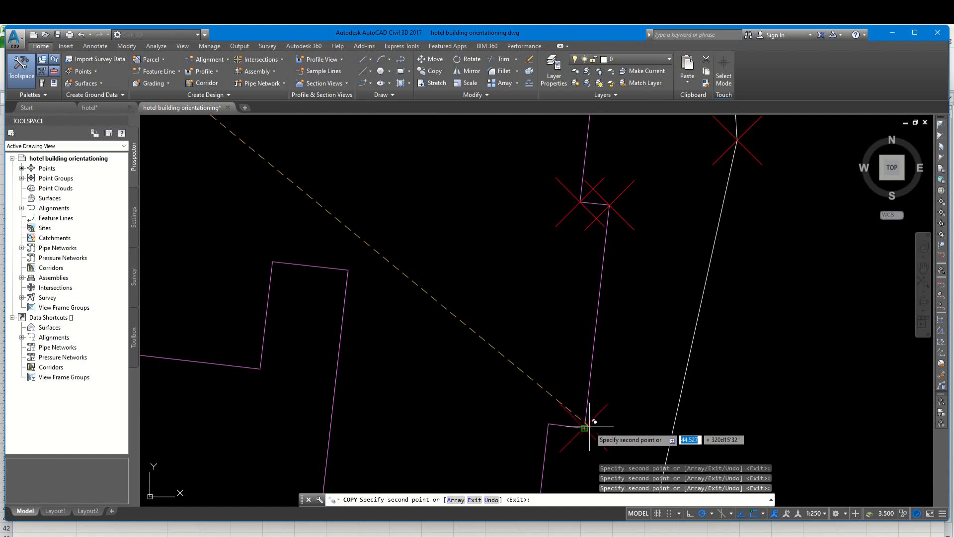
Continue copying the point onto the corners of the second, third and fourth jogs down the main block's east wall.
scroll(548, 423, "down", 3)
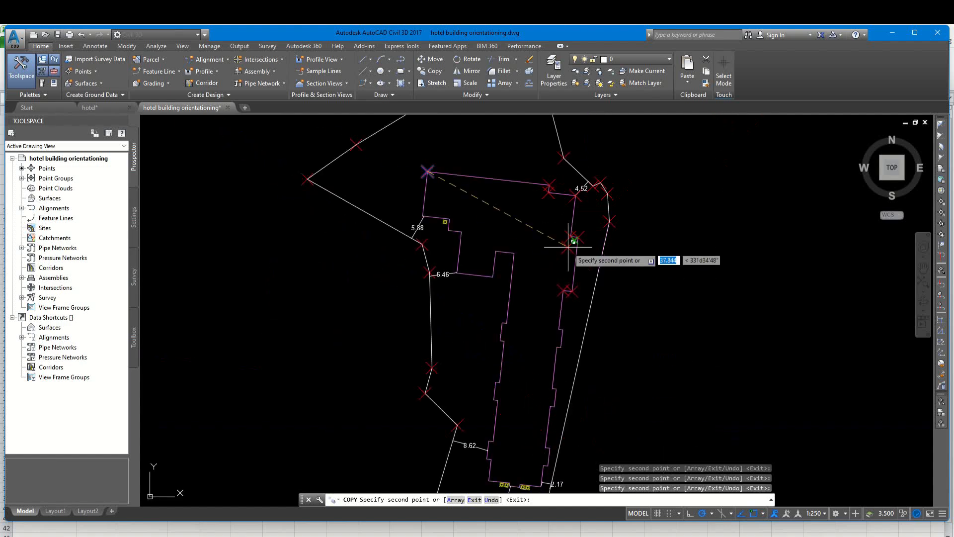
scroll(560, 337, "up", 4)
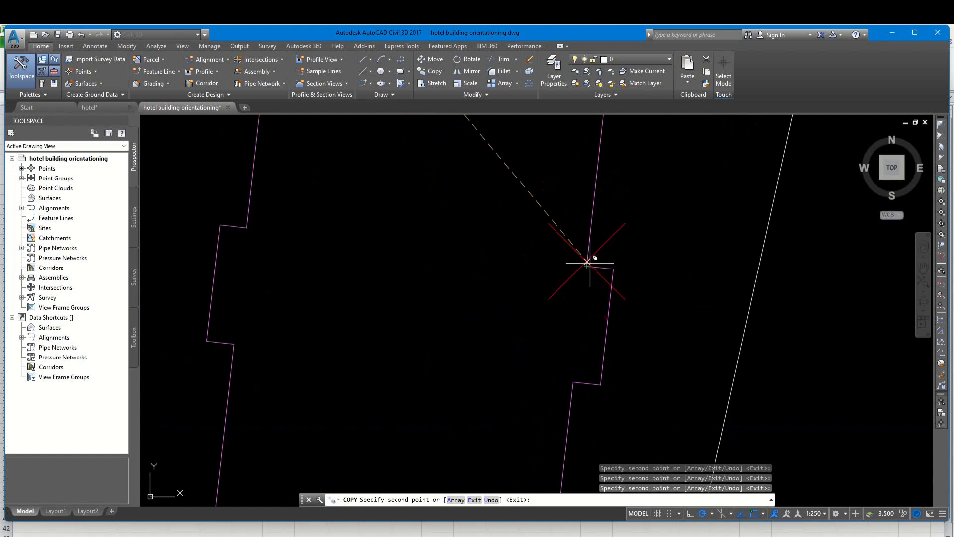
left_click(590, 264)
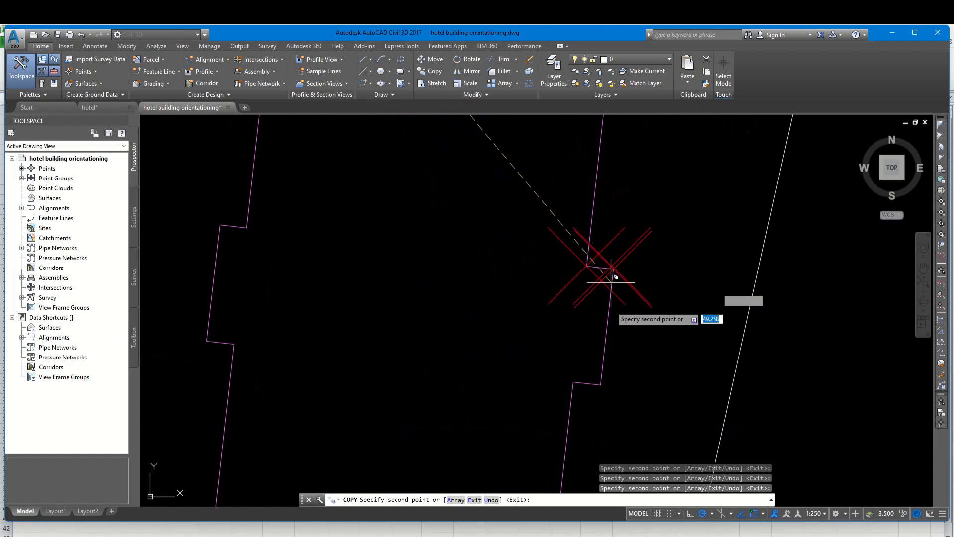
left_click(601, 383)
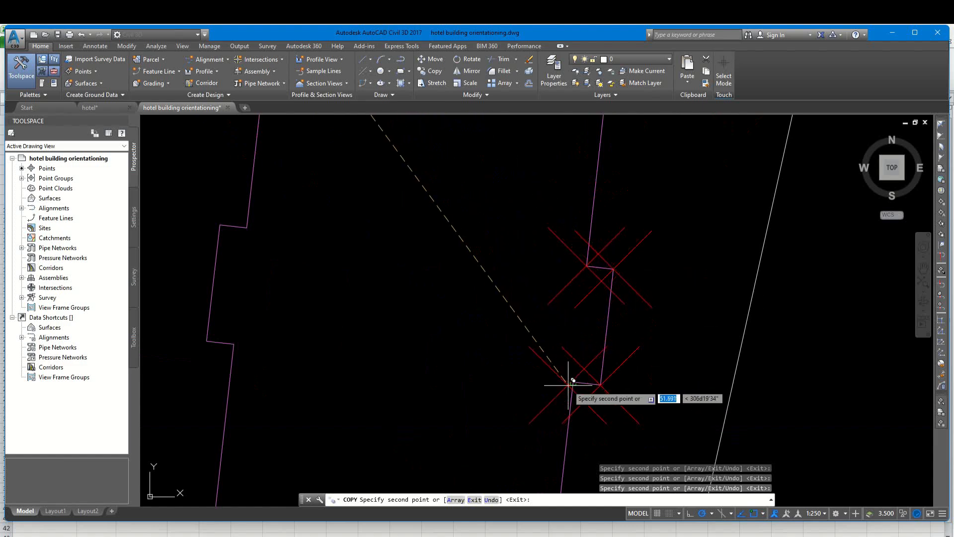
left_click(574, 385)
Copy the point onto both corners of the fifth and sixth jogs on the main block's east wall.
scroll(550, 257, "down", 2)
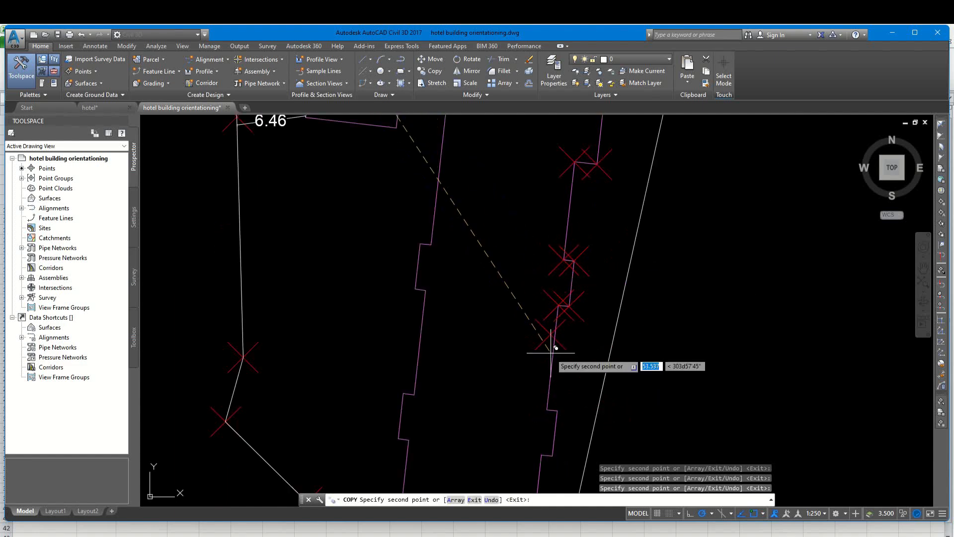
scroll(551, 408, "up", 2)
left_click(539, 402)
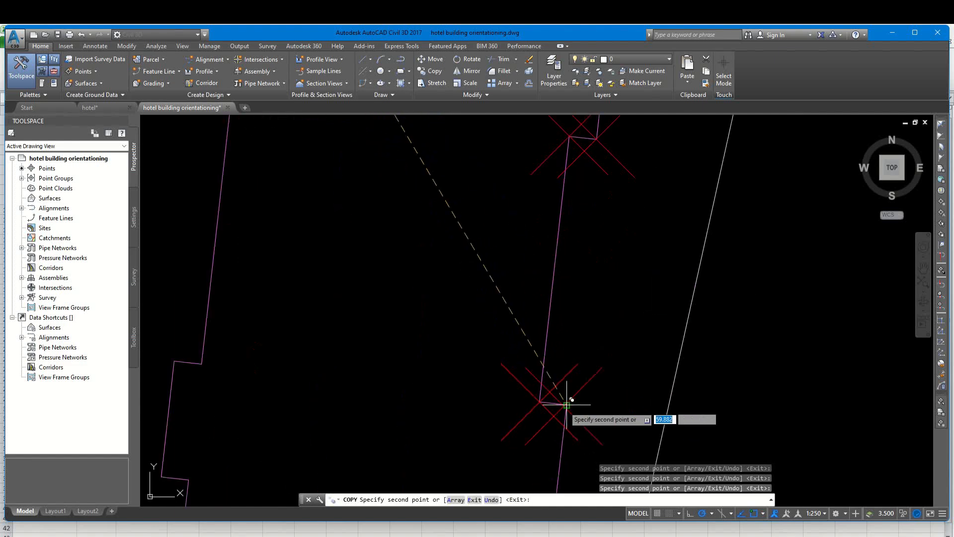
left_click(566, 406)
scroll(551, 270, "down", 3)
scroll(550, 354, "up", 3)
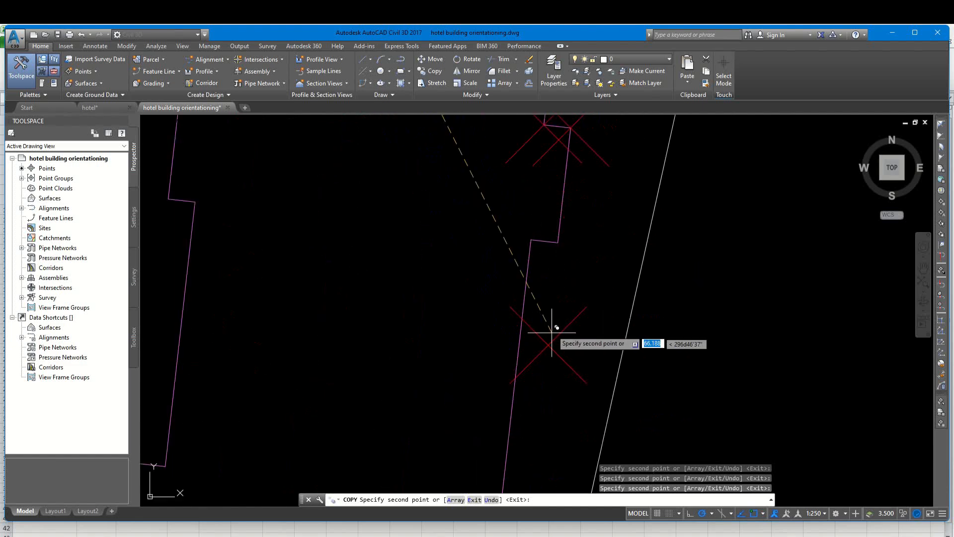
left_click(548, 243)
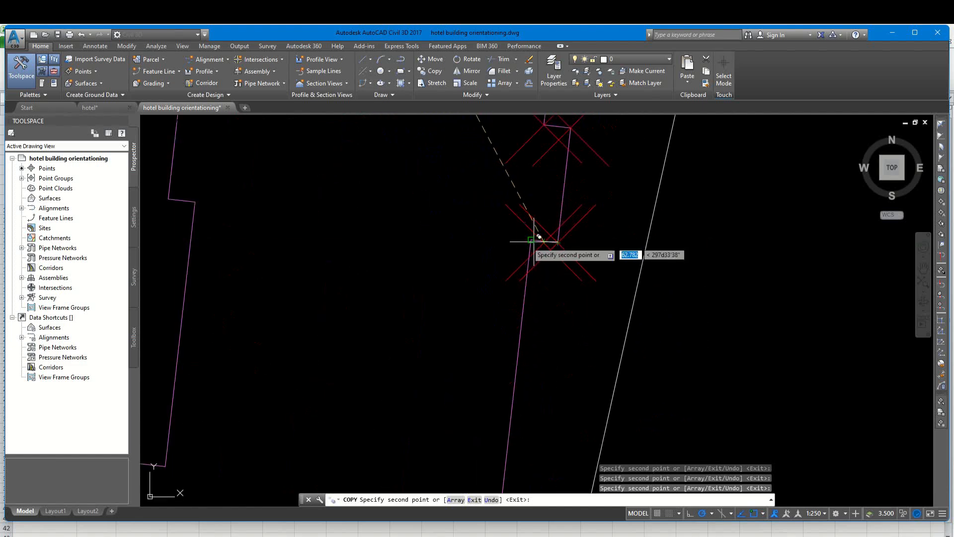
Copy the point onto both corners of the last two east wall jogs, just north of the 2.17 clearance dimension.
scroll(530, 239, "down", 5)
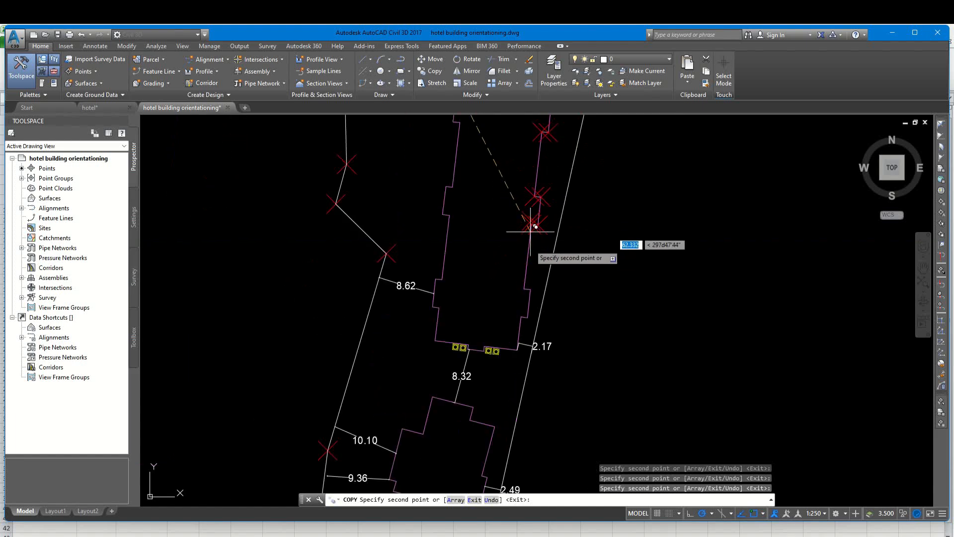
scroll(529, 222, "up", 6)
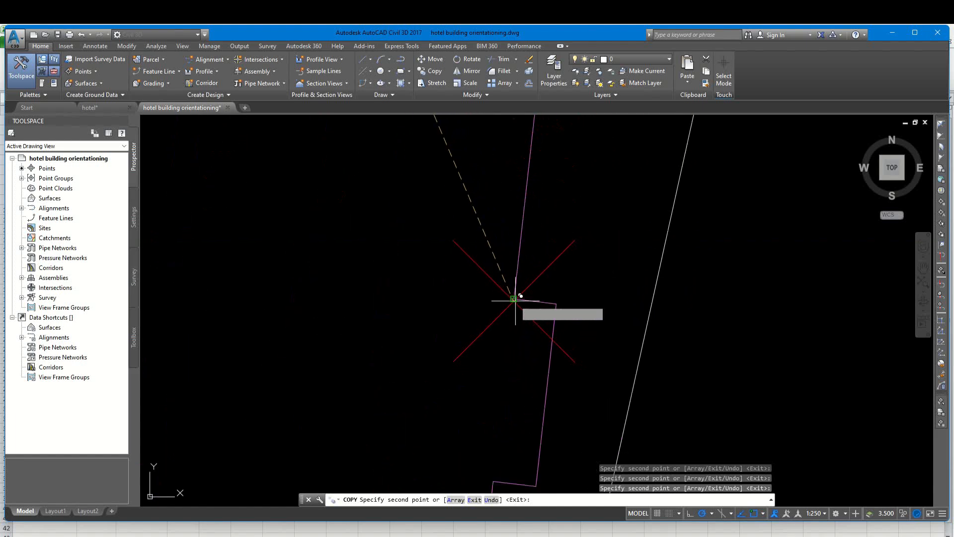
left_click(516, 298)
left_click(556, 303)
scroll(556, 304, "down", 3)
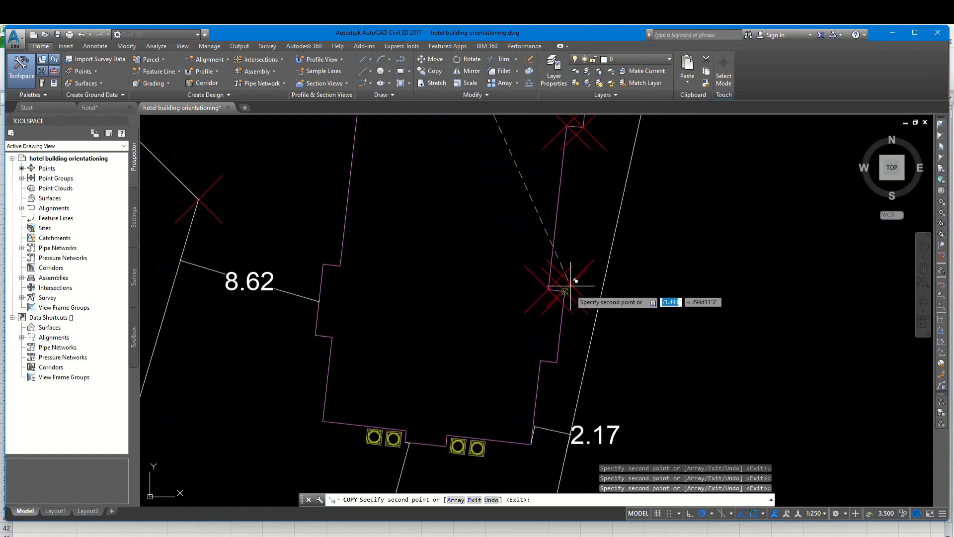
scroll(556, 347, "up", 3)
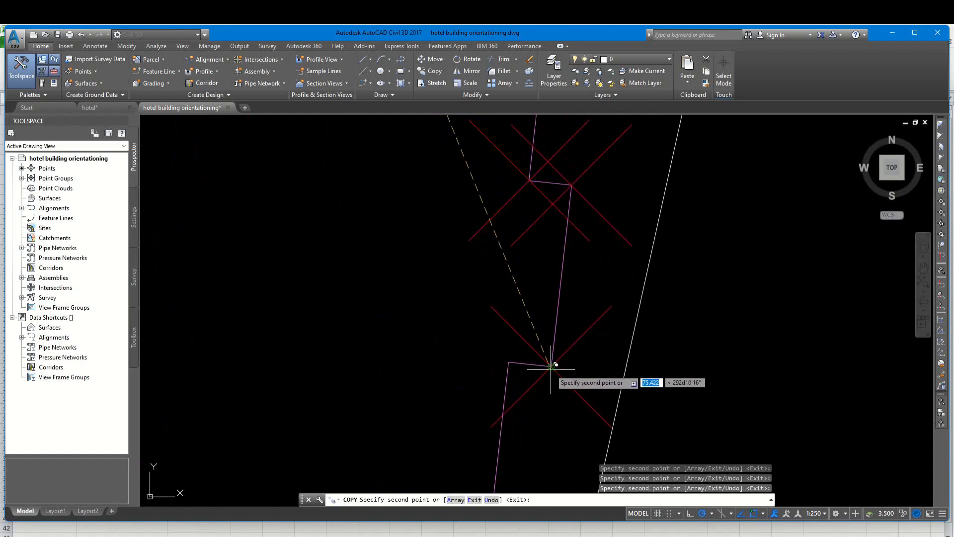
scroll(508, 367, "up", 3)
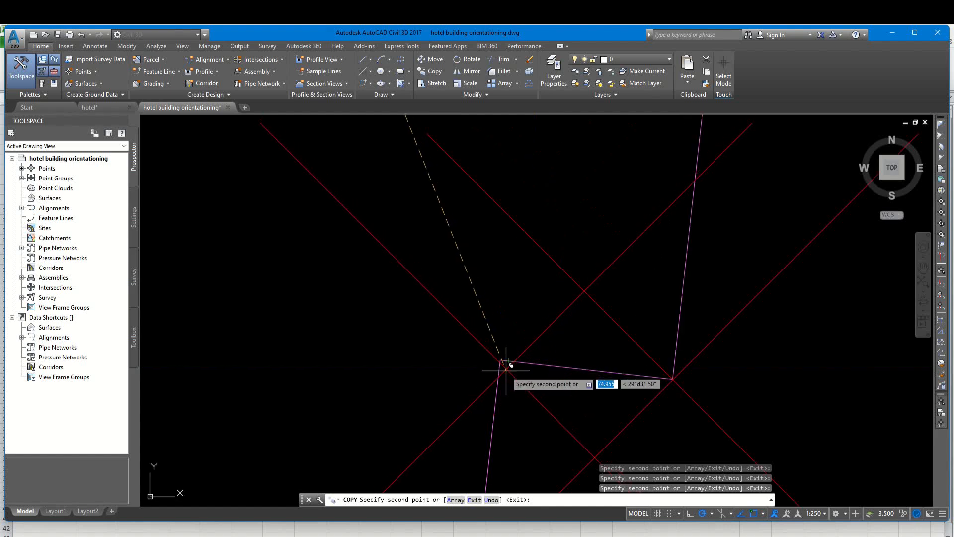
scroll(499, 360, "down", 3)
scroll(492, 324, "up", 6)
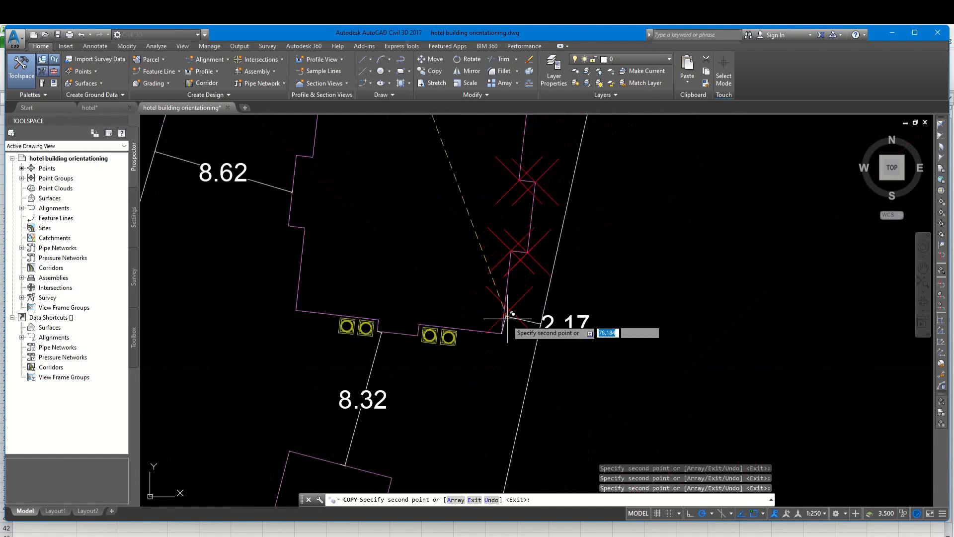
Copy the point onto the main block's southeast corner, the south notch's east corners and the two yellow column symbols beside them.
scroll(461, 387, "up", 5)
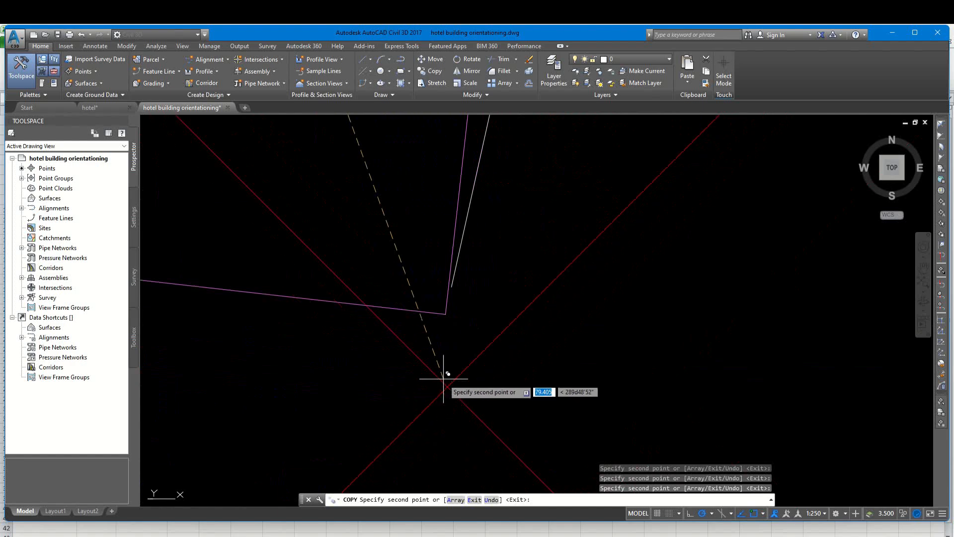
scroll(452, 318, "down", 4)
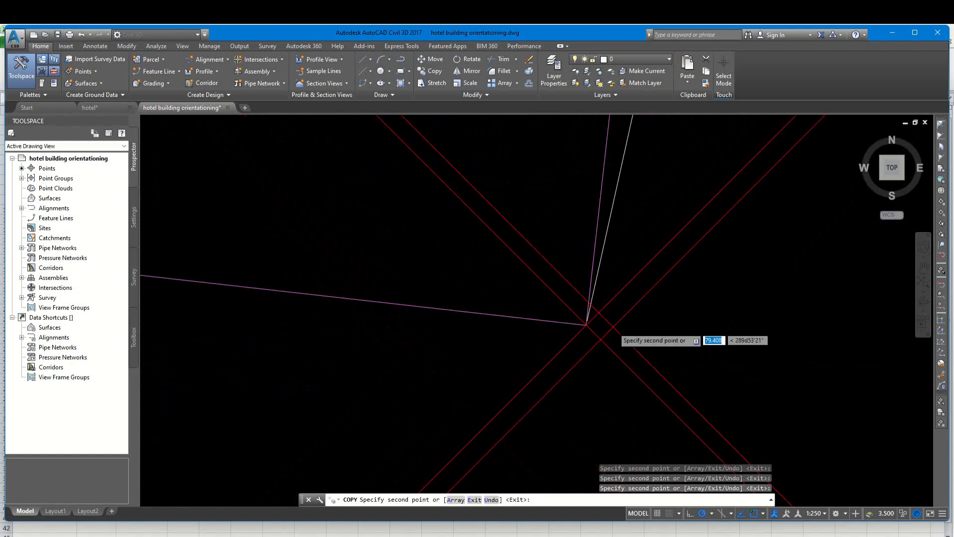
scroll(432, 308, "up", 5)
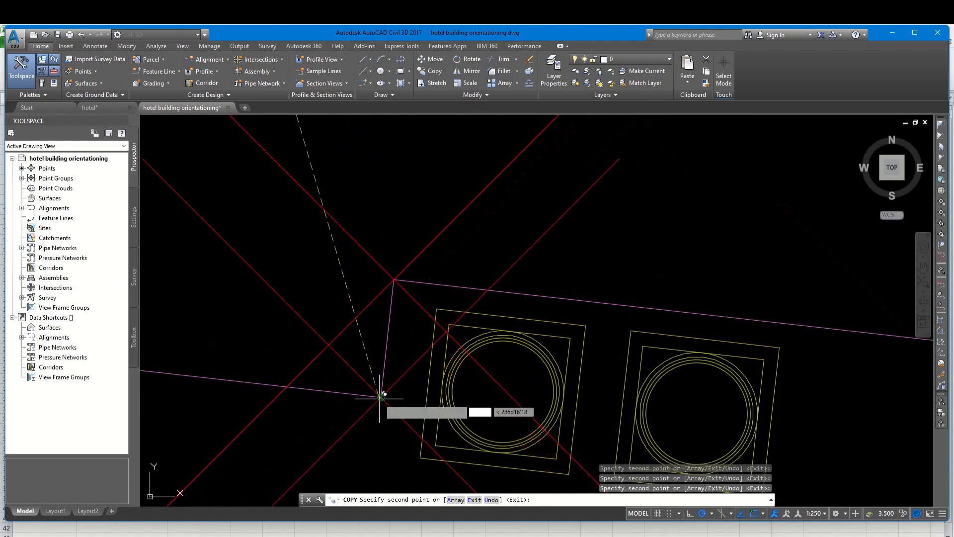
scroll(511, 281, "down", 6)
scroll(490, 314, "up", 4)
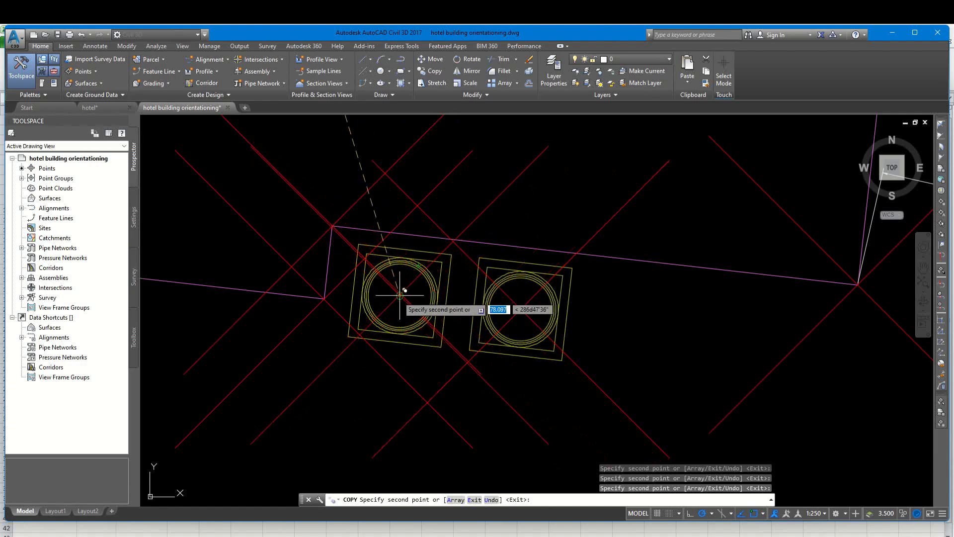
Copy the point onto the south notch's west corners, the western pair of yellow column symbols and the main block's southwest corner.
scroll(659, 296, "down", 4)
scroll(530, 295, "up", 3)
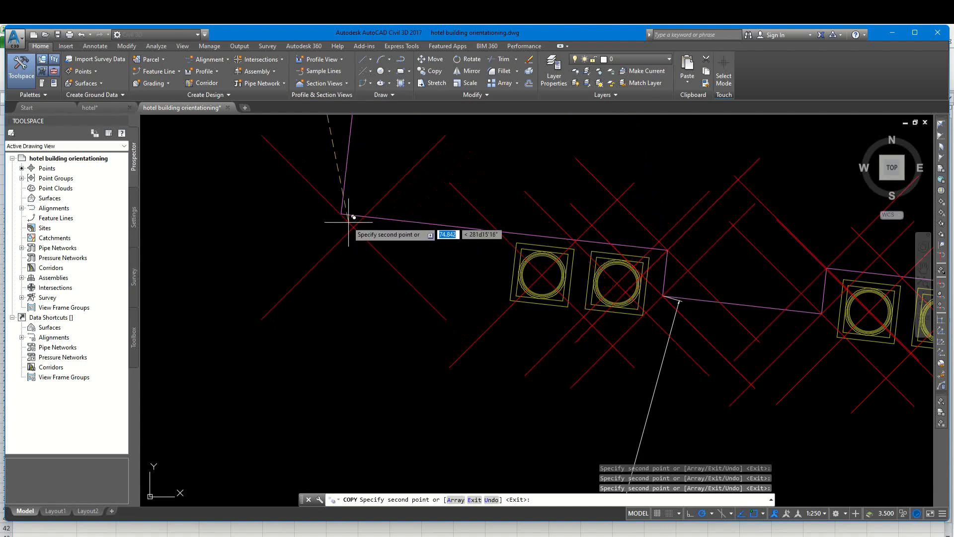
scroll(378, 338, "down", 5)
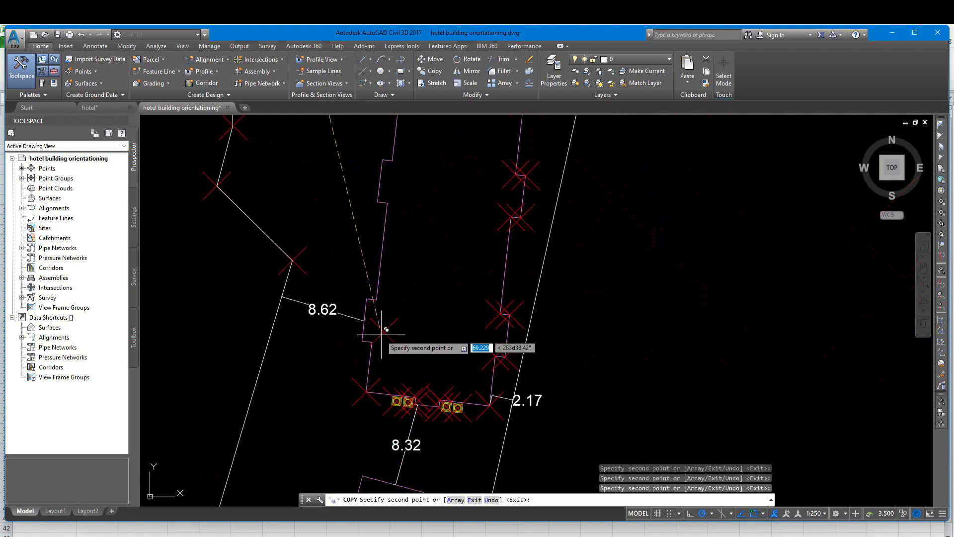
Copy the point onto the corners of the four southernmost jogs on the main block's west wall, starting near the 8.62 dimension.
scroll(371, 345, "up", 2)
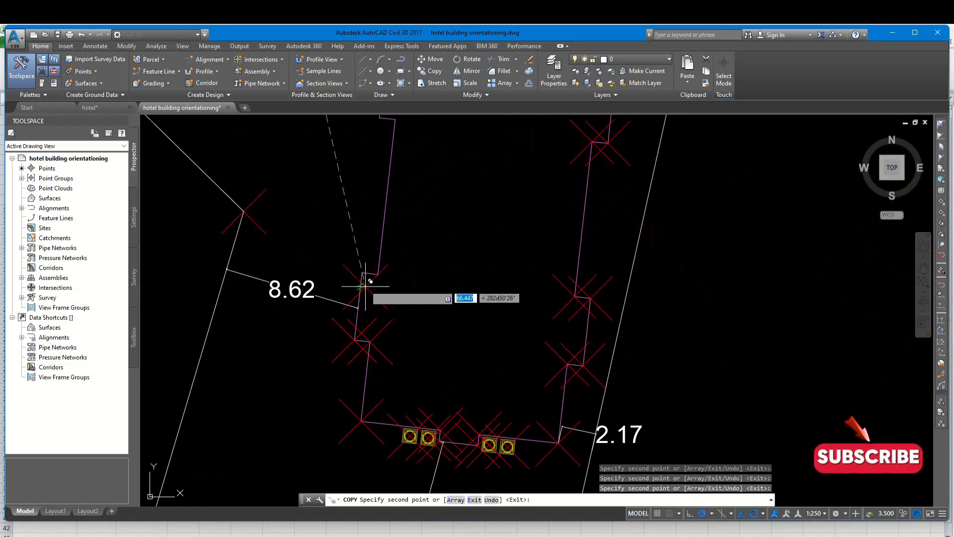
scroll(404, 321, "down", 5)
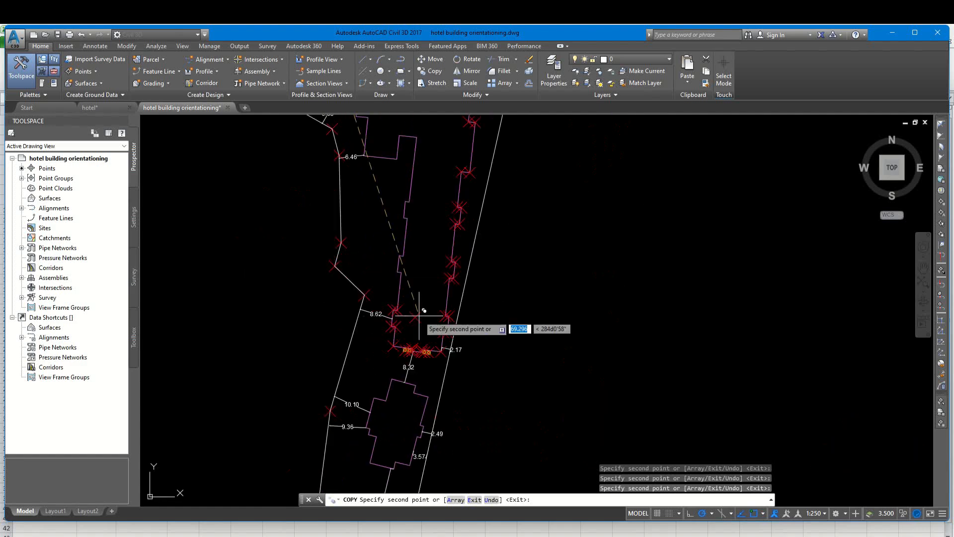
scroll(406, 281, "up", 5)
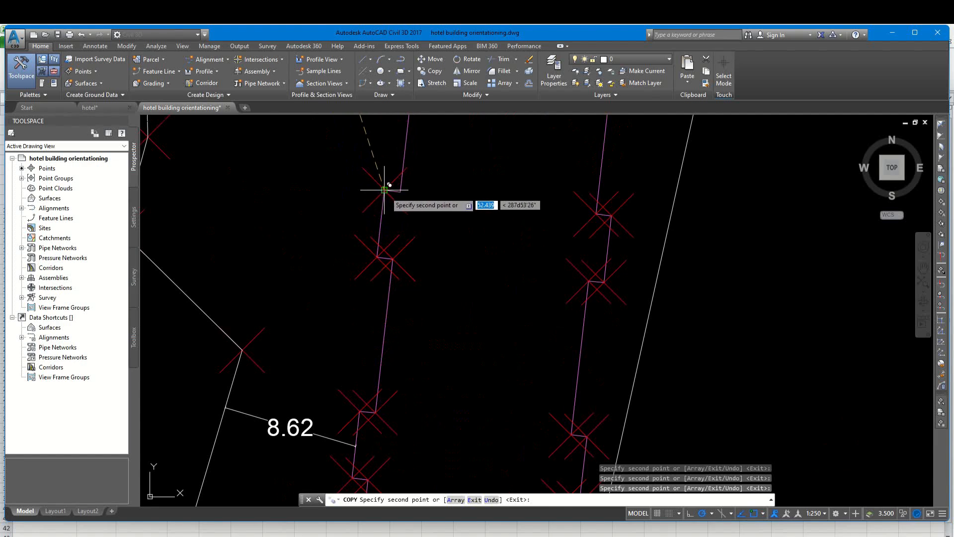
scroll(426, 280, "down", 5)
Copy the point onto both corners of the two northernmost jogs on the main block's long west wall.
scroll(426, 204, "up", 5)
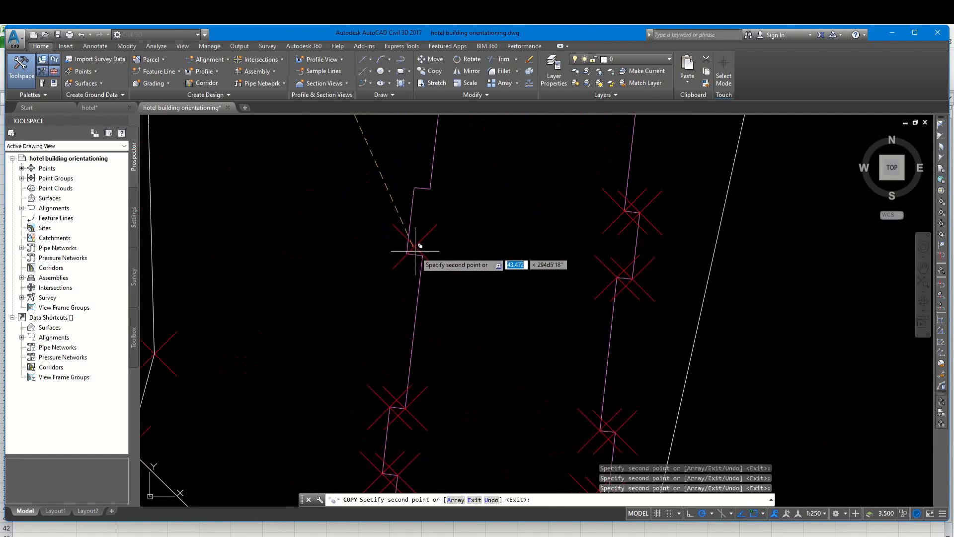
left_click(408, 255)
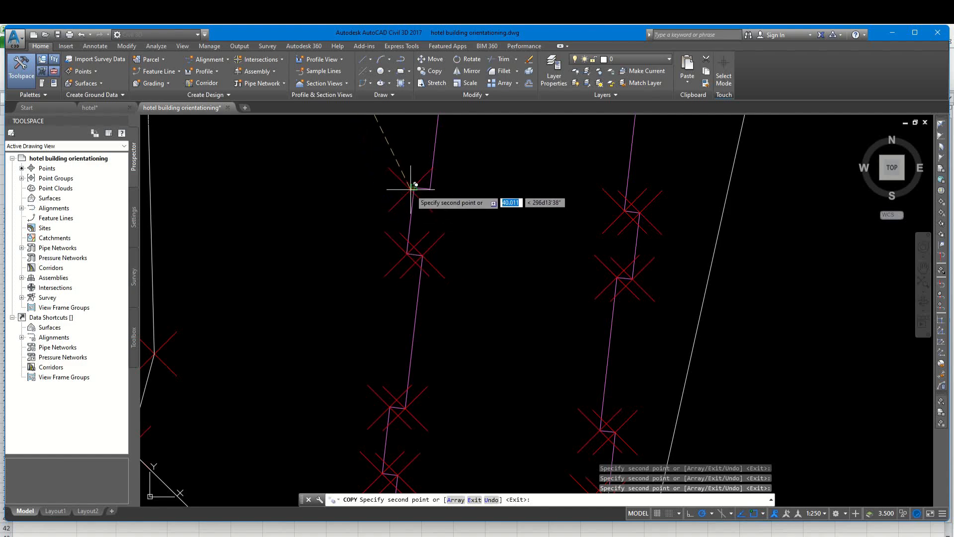
scroll(431, 190, "up", 5)
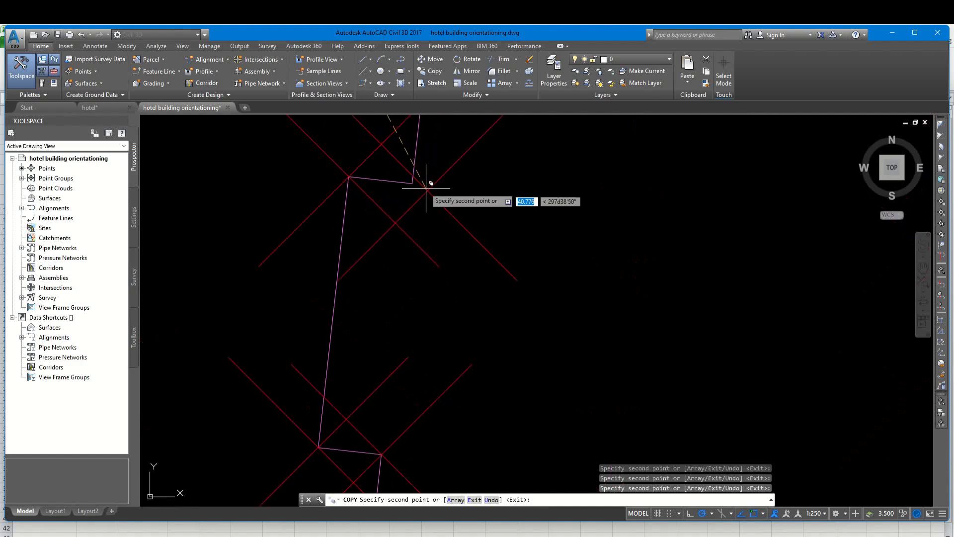
Copy the point onto the three corners of the narrow projection atop the west wall and the corner at the 6.46 dimension.
scroll(413, 182, "down", 5)
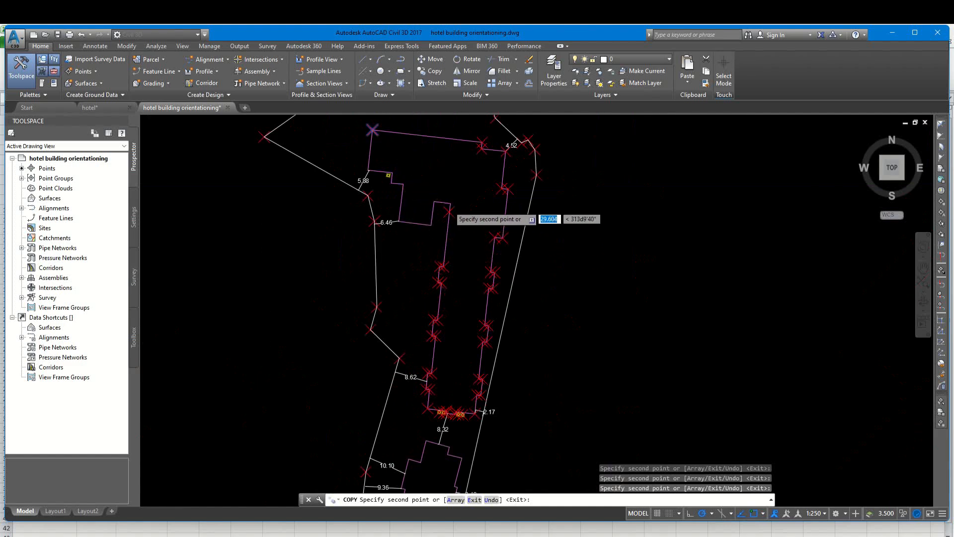
scroll(450, 201, "up", 4)
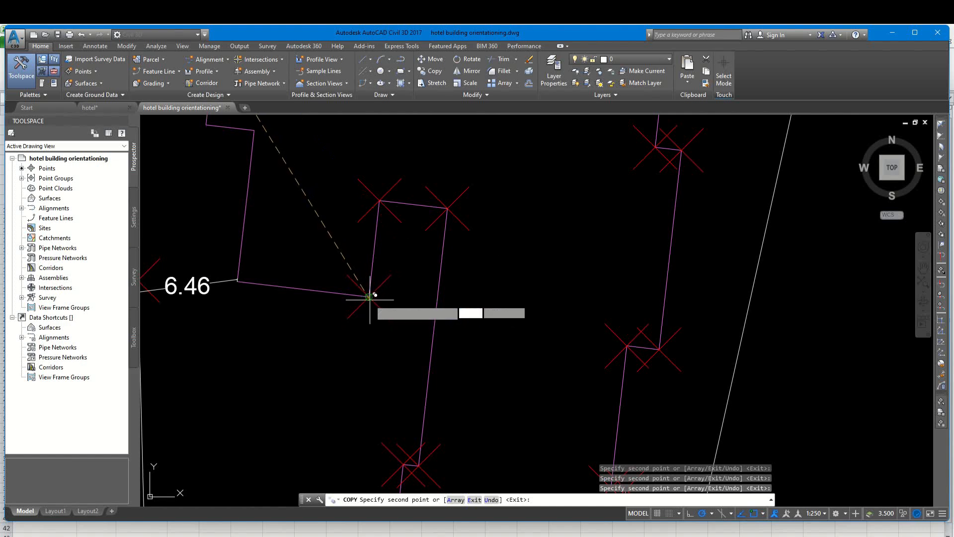
scroll(279, 260, "up", 4)
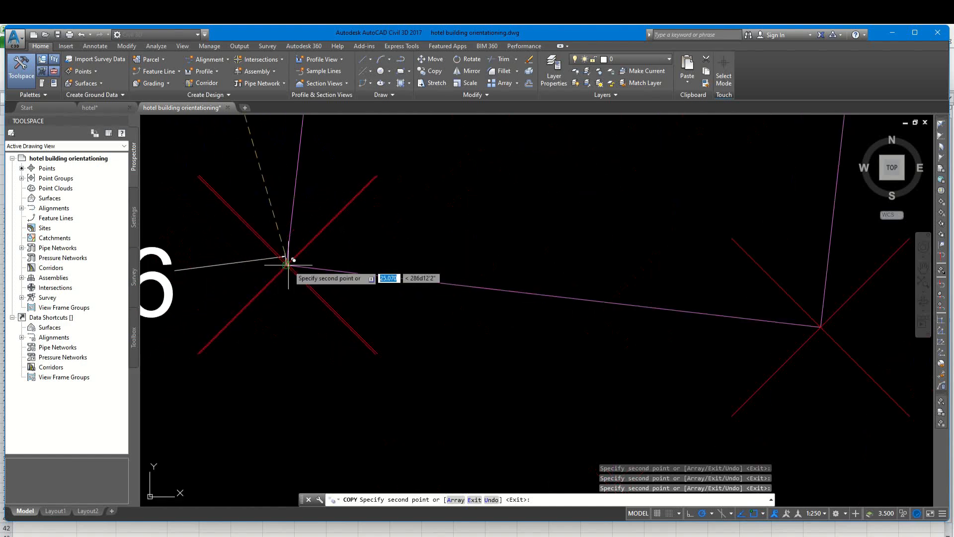
Copy the point onto the three stepped corners north of the 6.46 dimension and the corner at the 5.88 dimension, and finish copying.
scroll(289, 265, "down", 4)
middle_click_drag(315, 170, 341, 217)
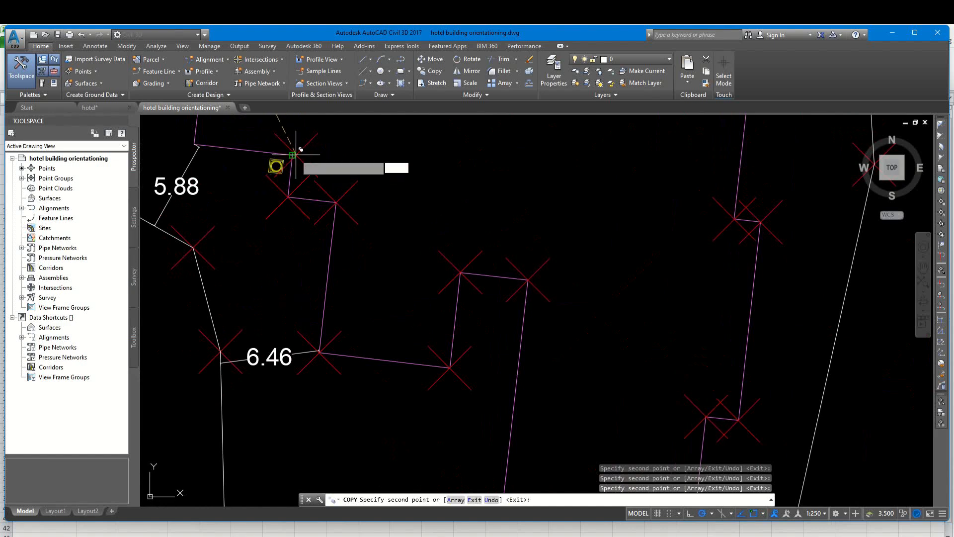
middle_click_drag(354, 195, 421, 244)
scroll(365, 207, "up", 5)
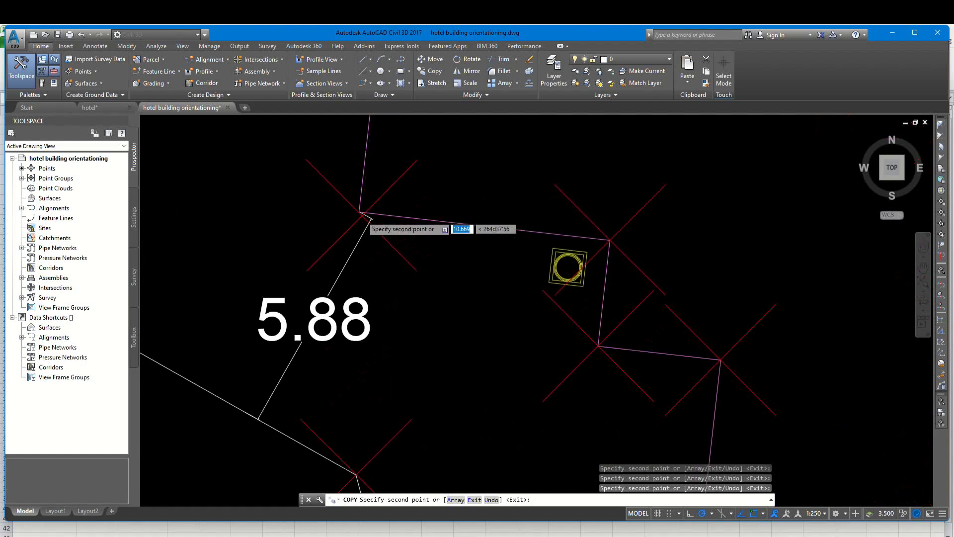
scroll(354, 204, "down", 6)
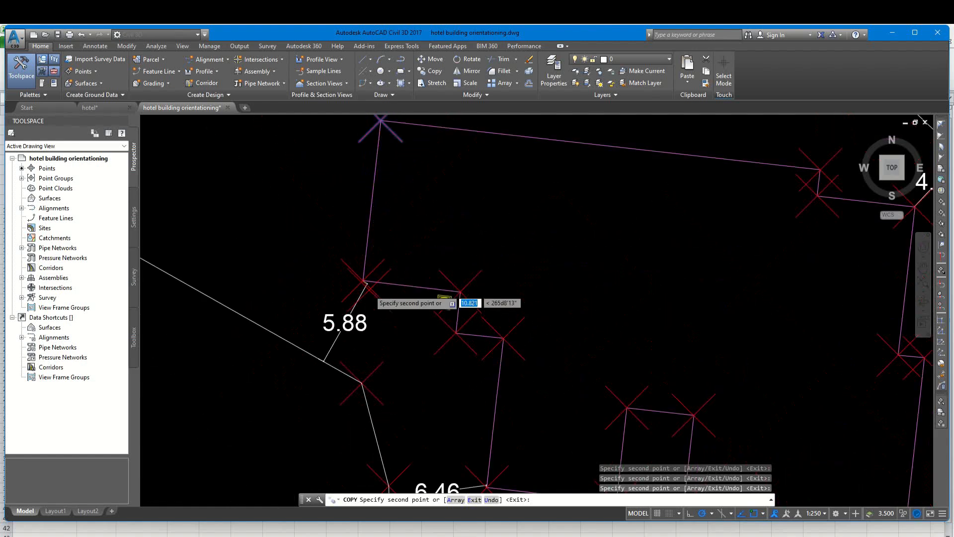
key("Escape")
Inspect the point coverage on the main block, the two smaller southern blocks and the plot boundary.
middle_click_drag(432, 262, 419, 190)
scroll(419, 189, "down", 2)
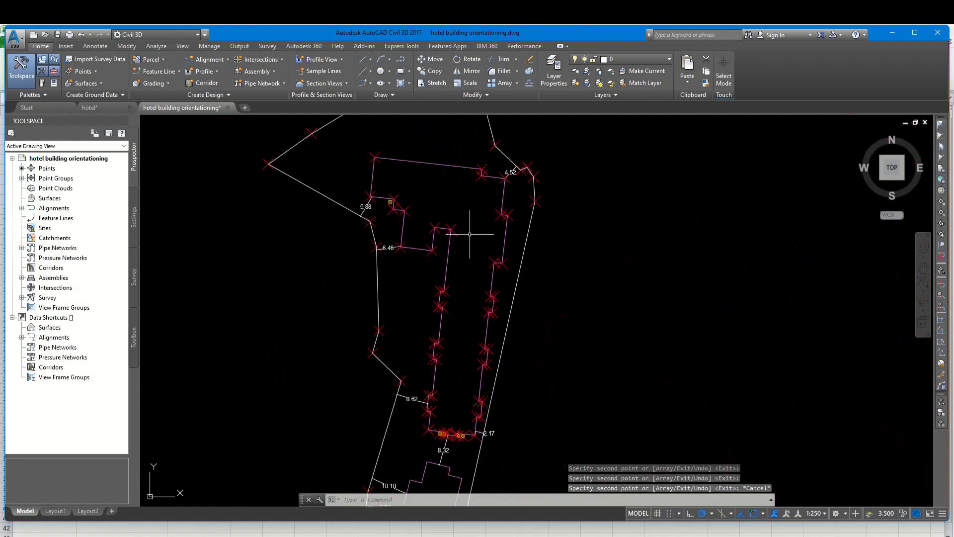
middle_click_drag(459, 316, 448, 262)
mouse_move(453, 206)
middle_mouse_down()
mouse_move(453, 266)
mouse_move(449, 221)
middle_mouse_up()
scroll(453, 263, "down", 2)
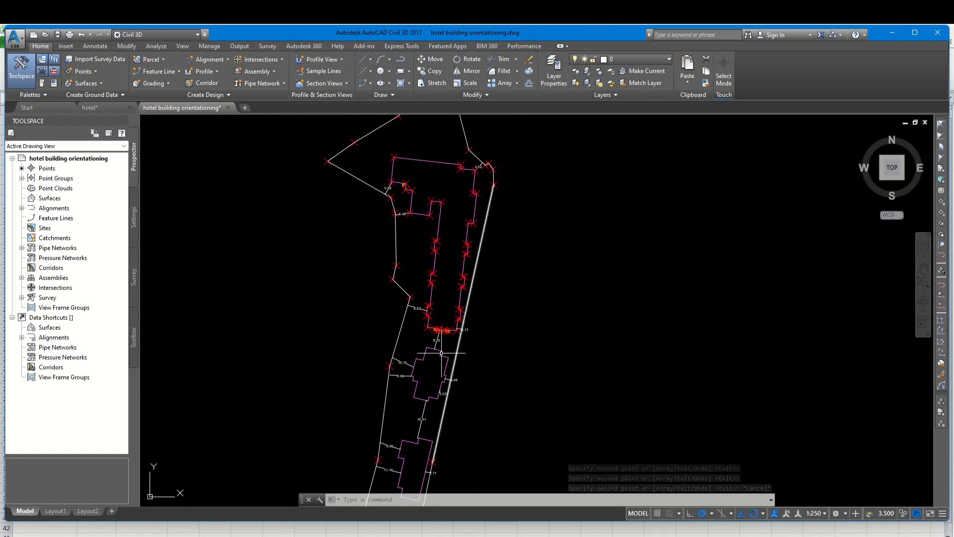
scroll(427, 317, "up", 2)
scroll(435, 301, "down", 3)
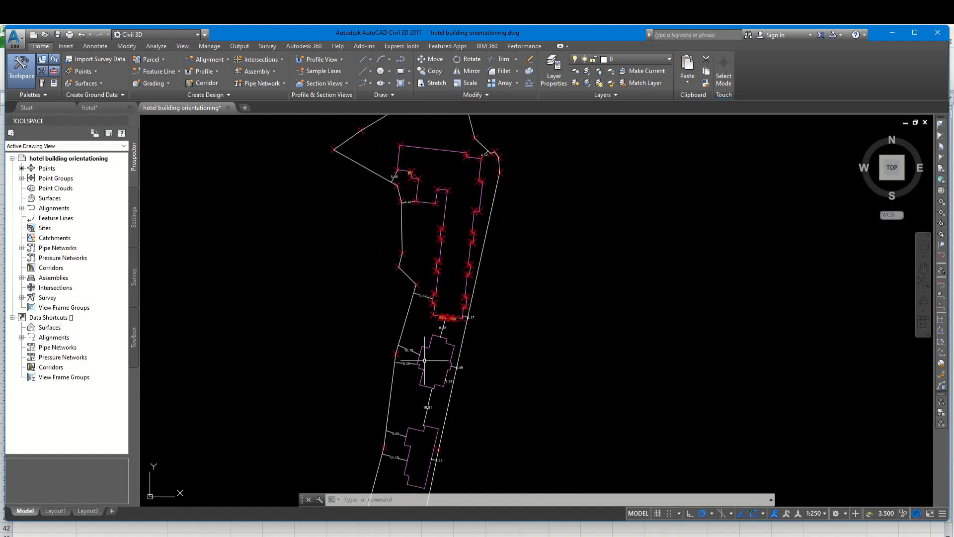
scroll(435, 302, "up", 4)
scroll(432, 290, "down", 4)
scroll(432, 289, "up", 2)
scroll(425, 359, "up", 2)
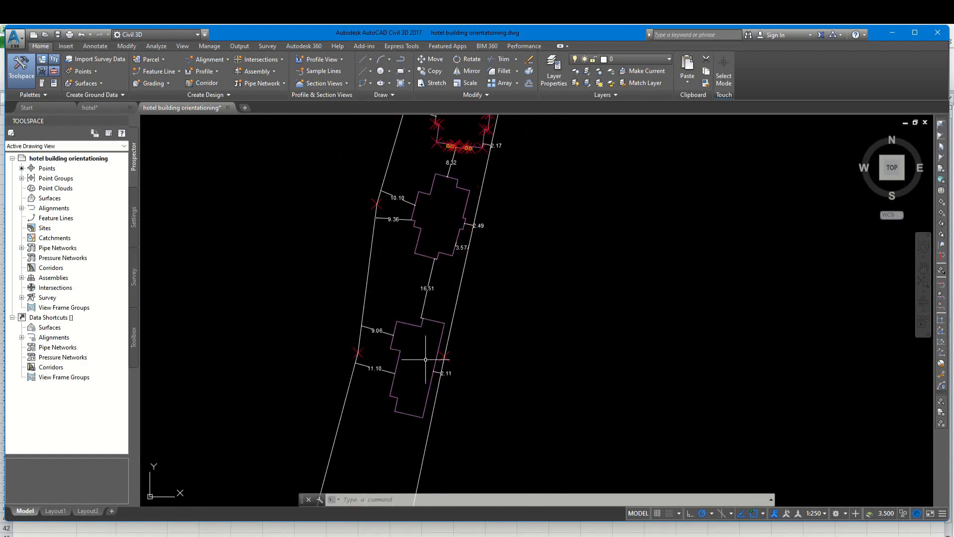
middle_click_drag(339, 456, 365, 380)
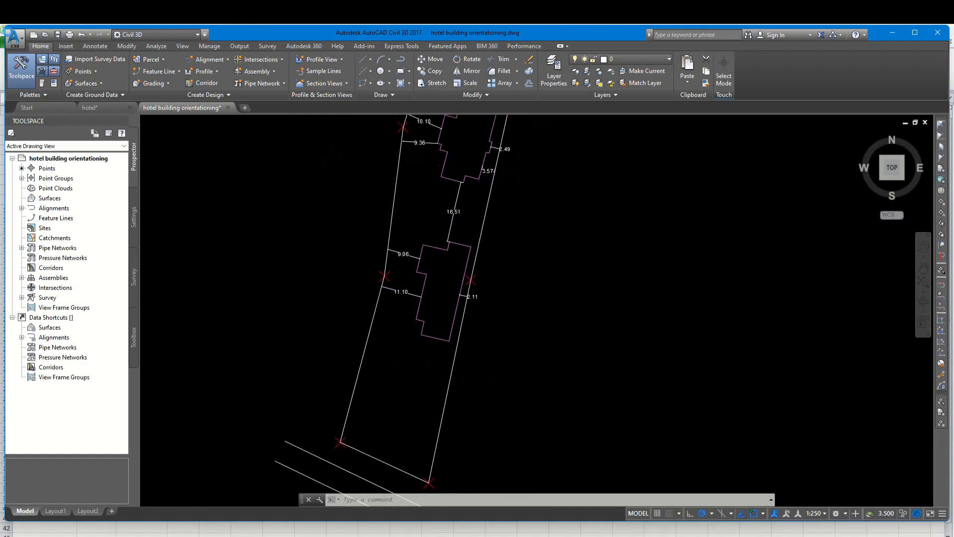
scroll(397, 218, "down", 5)
scroll(398, 219, "up", 4)
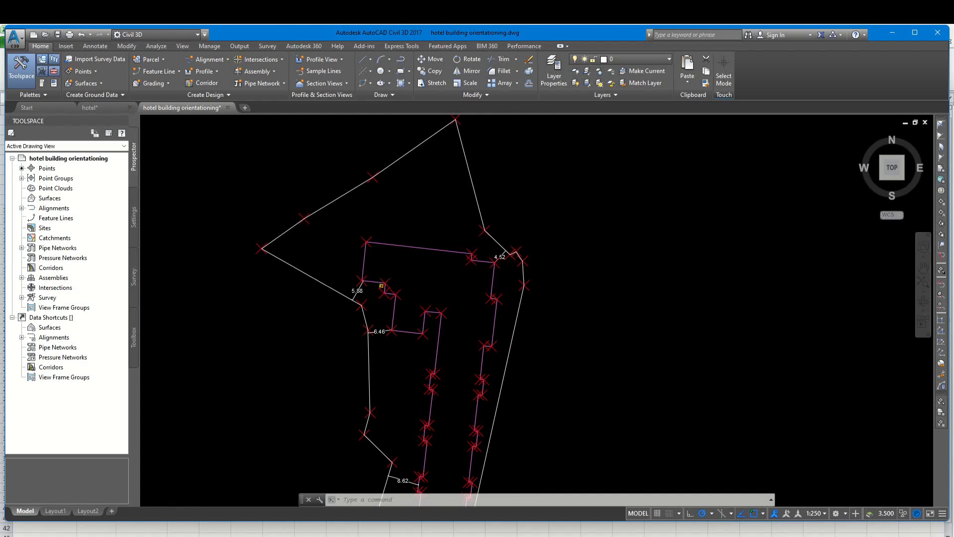
scroll(325, 239, "up", 2)
scroll(432, 203, "down", 4)
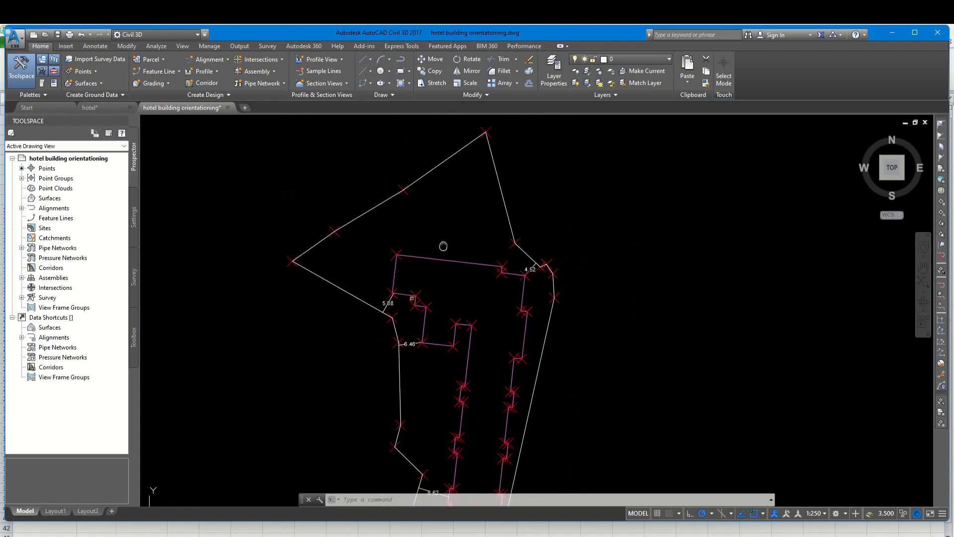
scroll(450, 194, "up", 4)
scroll(446, 219, "down", 2)
middle_click_drag(433, 353, 403, 216)
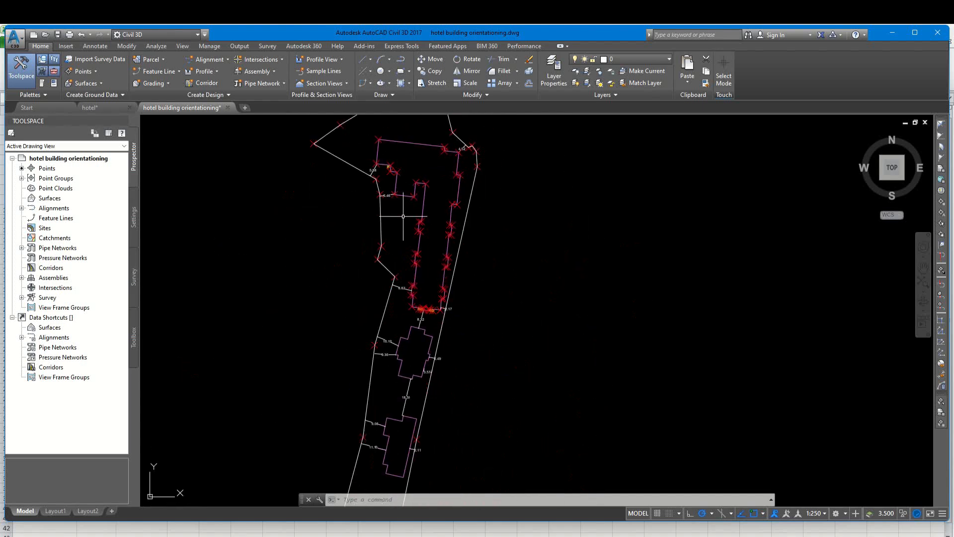
middle_click_drag(379, 441, 406, 375)
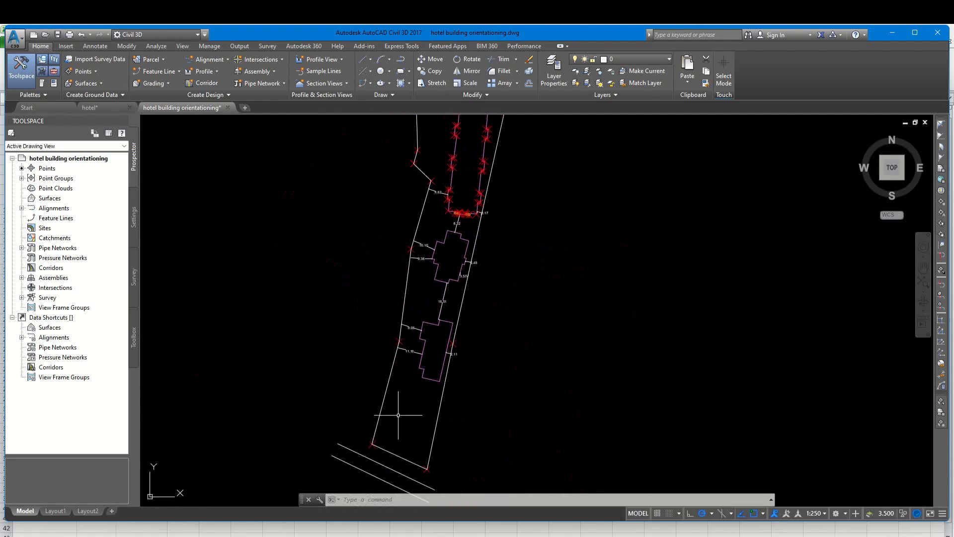
middle_click_drag(440, 178, 426, 251)
scroll(426, 250, "up", 5)
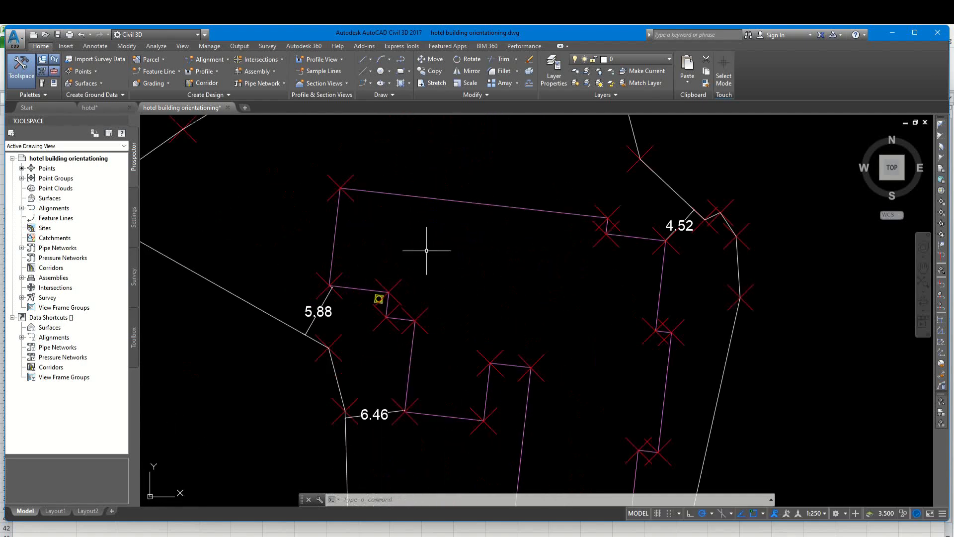
left_click(340, 187)
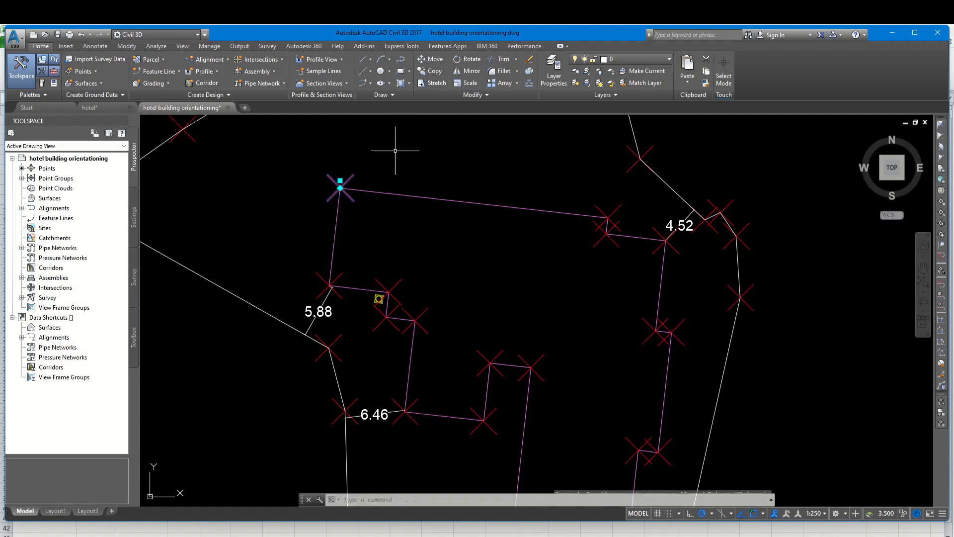
left_click(338, 278)
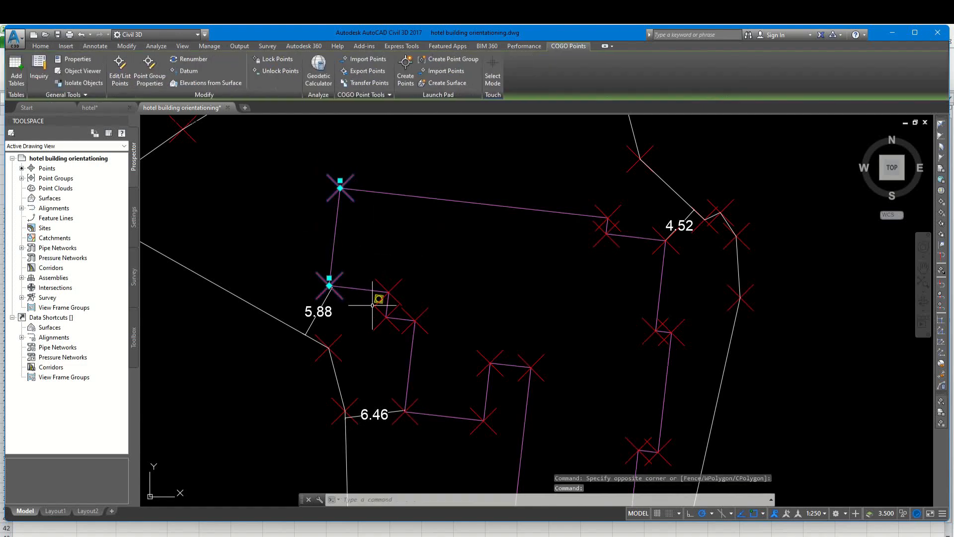
key("Escape")
Copy the point from the inner step corner near the 5.88 dimension onto the centre of the adjacent yellow column symbol.
scroll(376, 298, "up", 5)
left_click(390, 321)
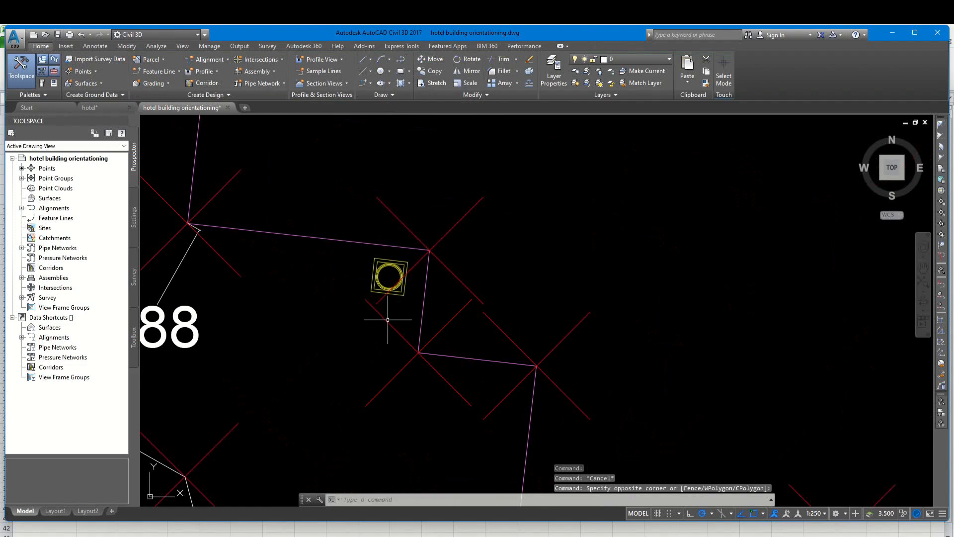
scroll(386, 319, "up", 3)
left_click(371, 324)
left_click(386, 324)
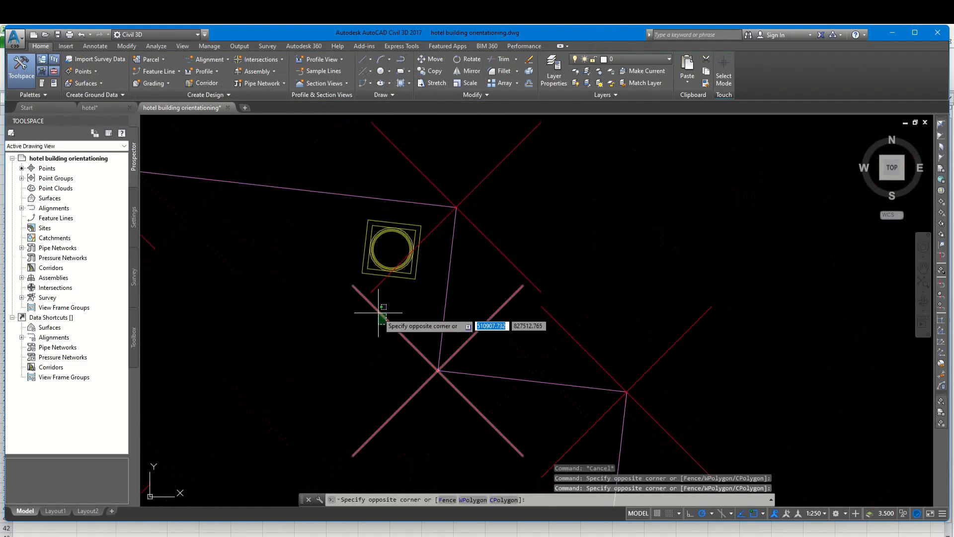
left_click(378, 311)
key("Return")
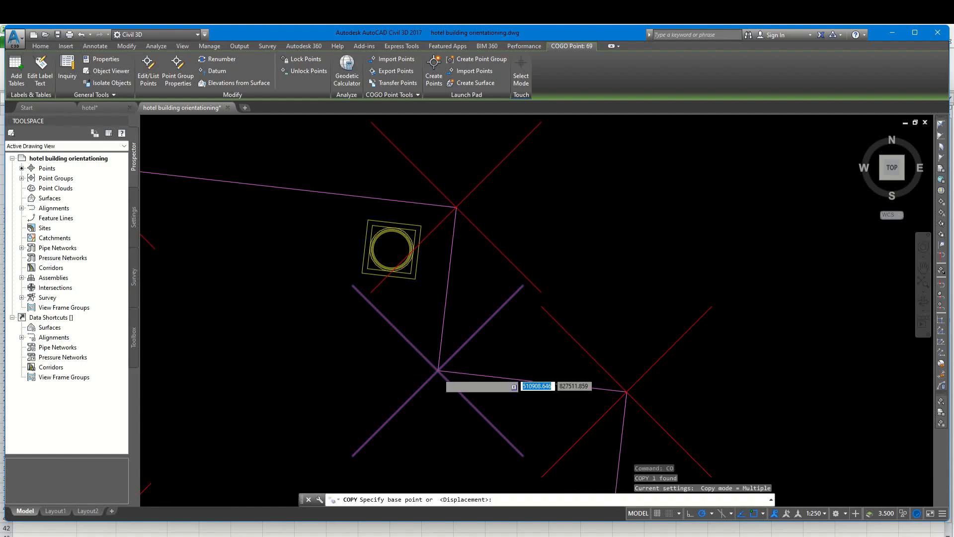
scroll(438, 369, "up", 3)
left_click(438, 369)
scroll(427, 348, "down", 3)
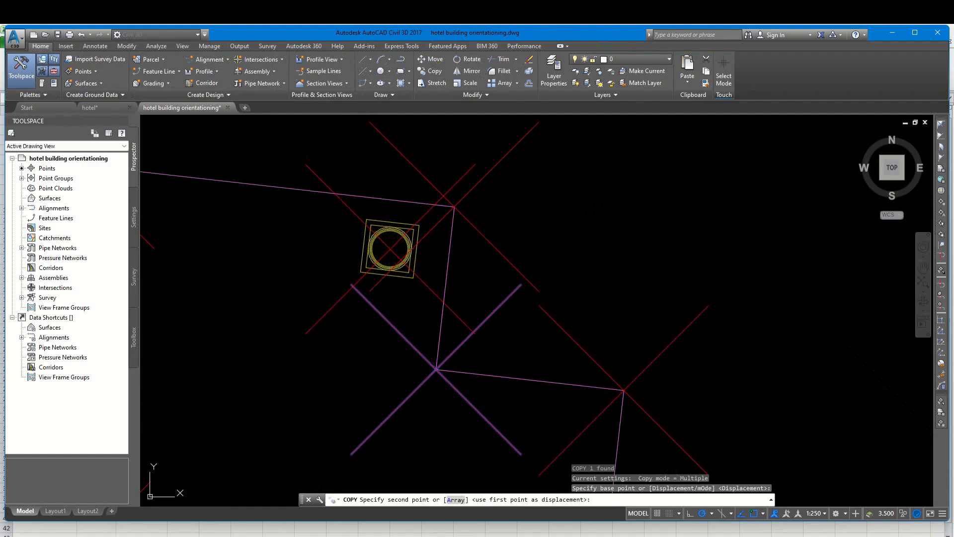
left_click(390, 249)
left_click(436, 365)
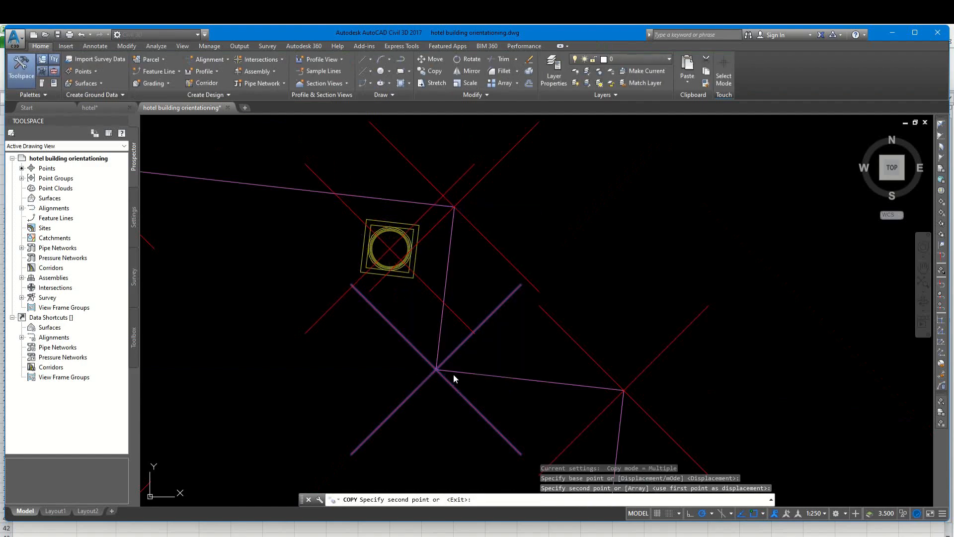
Finish copying and check the point on the yellow column symbol near the 5.88 dimension.
key("Escape")
scroll(458, 328, "down", 5)
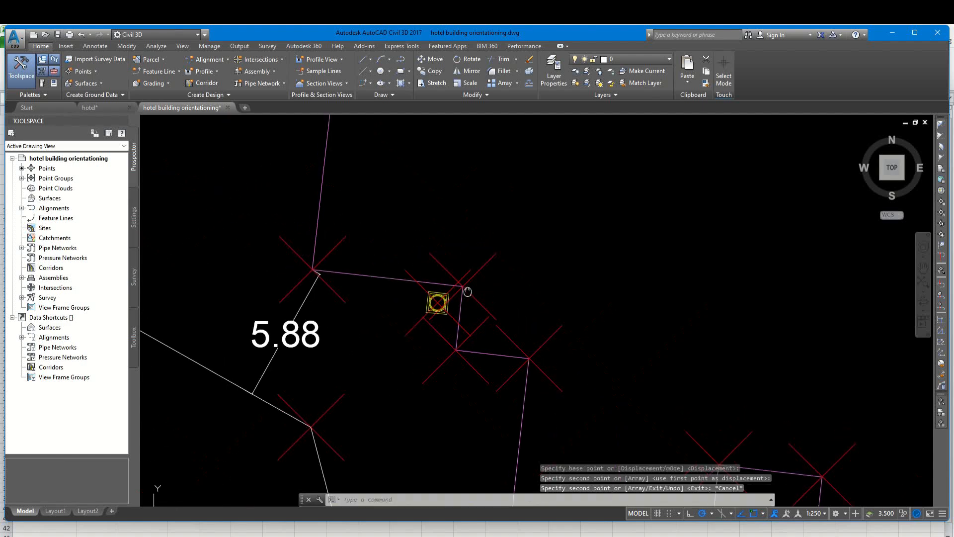
scroll(455, 329, "up", 2)
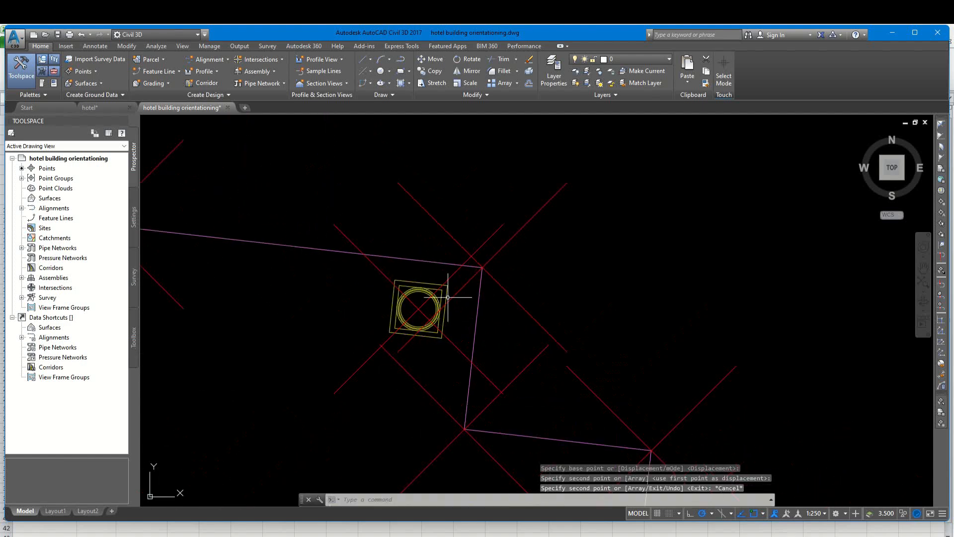
left_click(448, 271)
scroll(415, 239, "down", 3)
scroll(427, 246, "up", 1)
scroll(417, 240, "down", 1)
key("Escape")
scroll(417, 244, "up", 3)
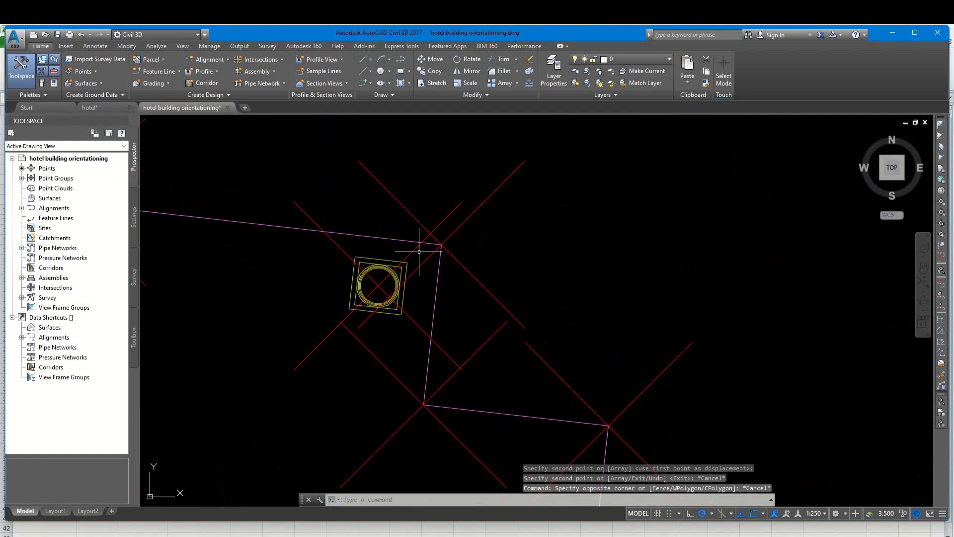
Select the point on the column near the 5.88 dimension and the four southern column points, and open them in the point editor.
scroll(415, 251, "down", 6)
scroll(382, 298, "up", 4)
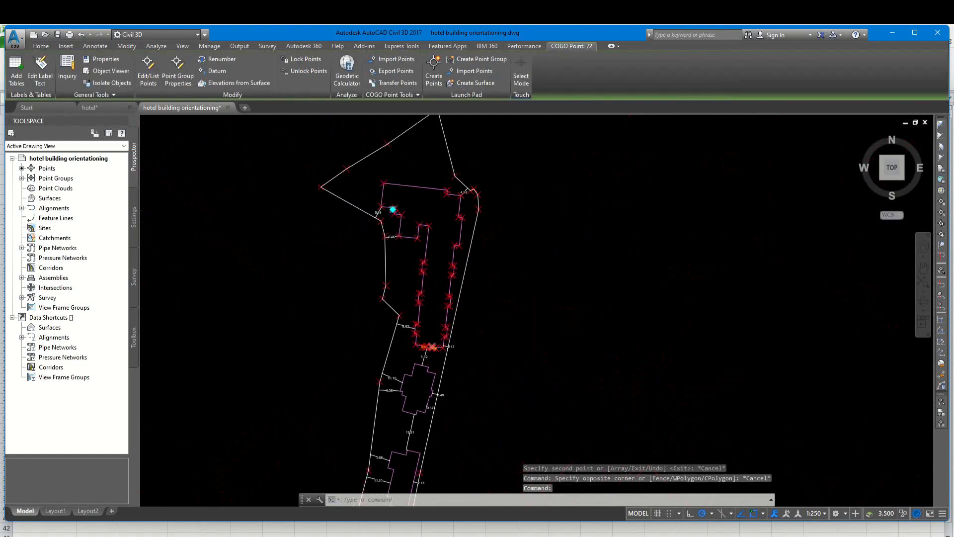
scroll(385, 369, "up", 5)
left_click(365, 376)
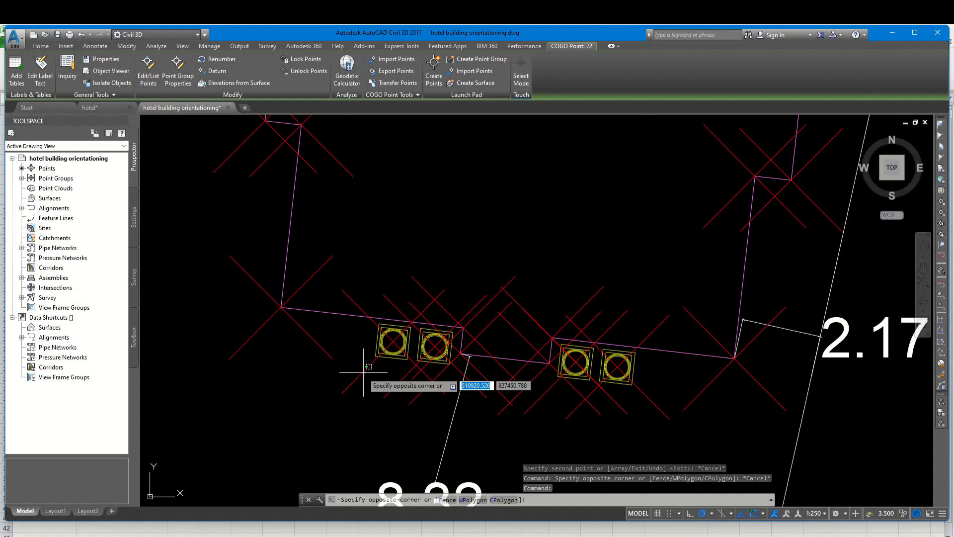
left_click(366, 351)
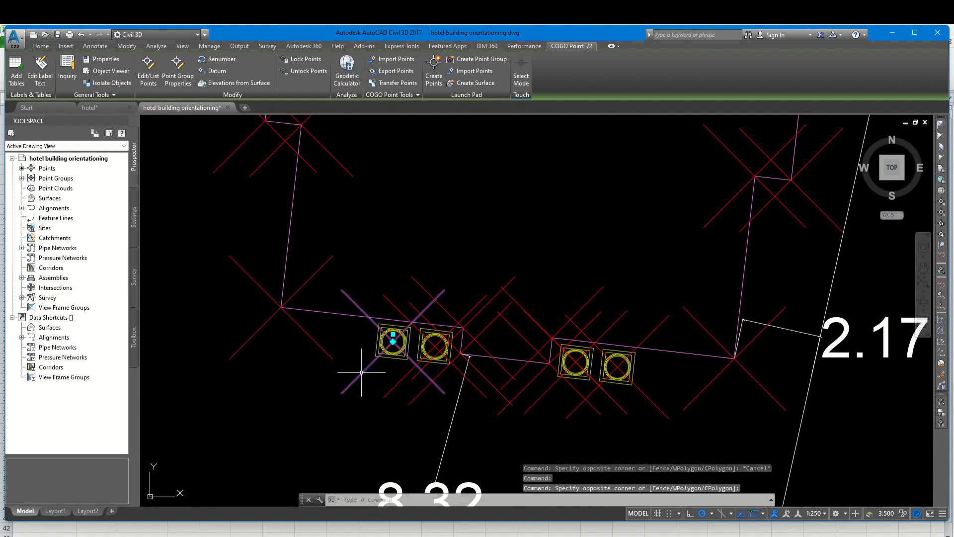
left_click(462, 370)
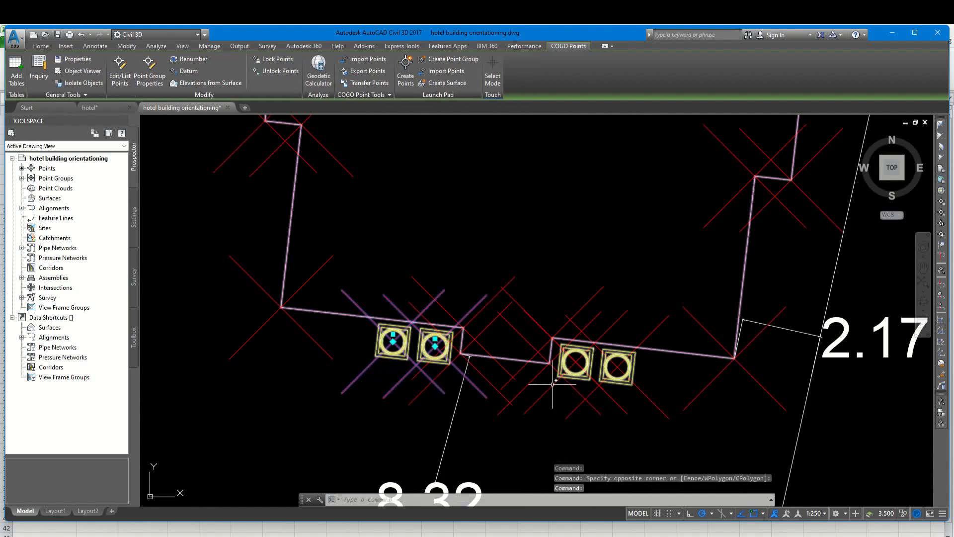
left_click(621, 390)
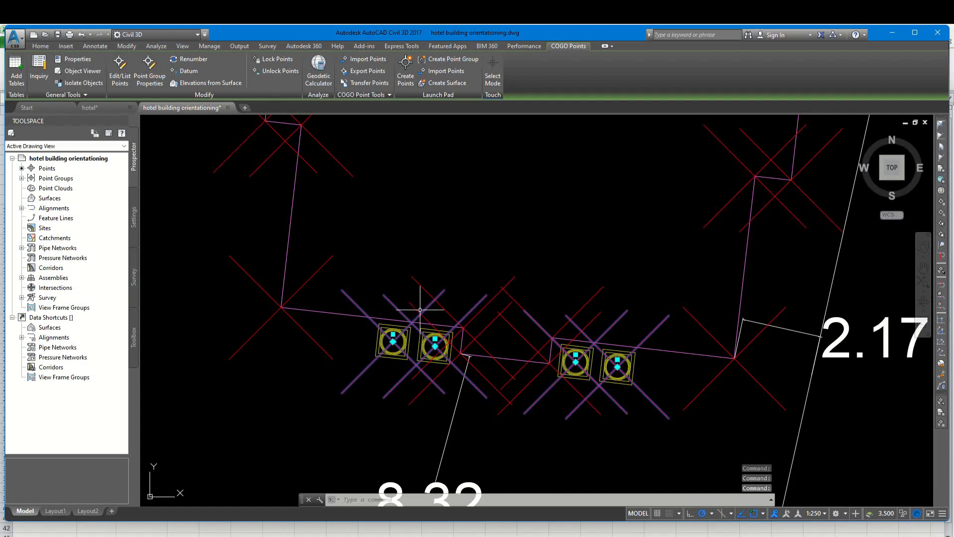
left_click(119, 78)
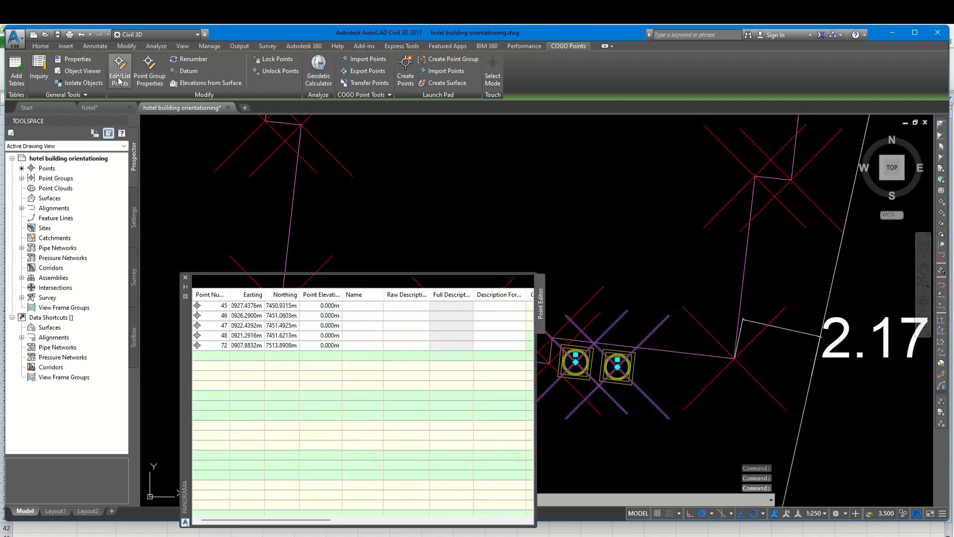
Try naming points 45 and 46 "p", and clear the name again.
left_click(357, 309)
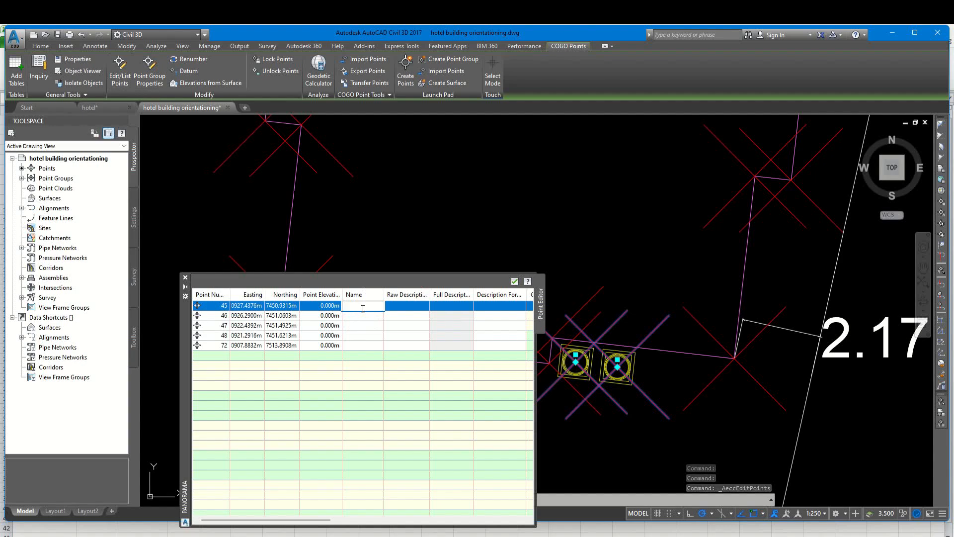
type("p")
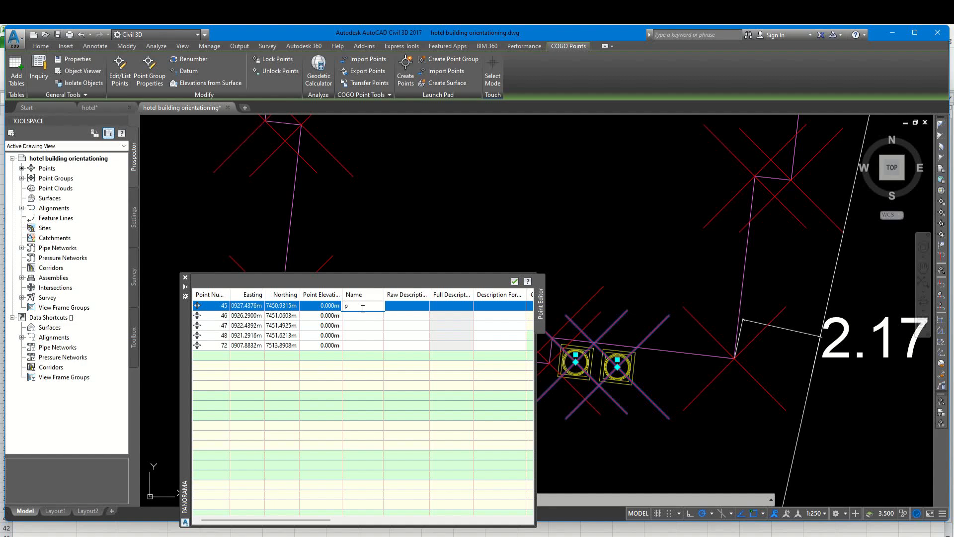
left_click(367, 326)
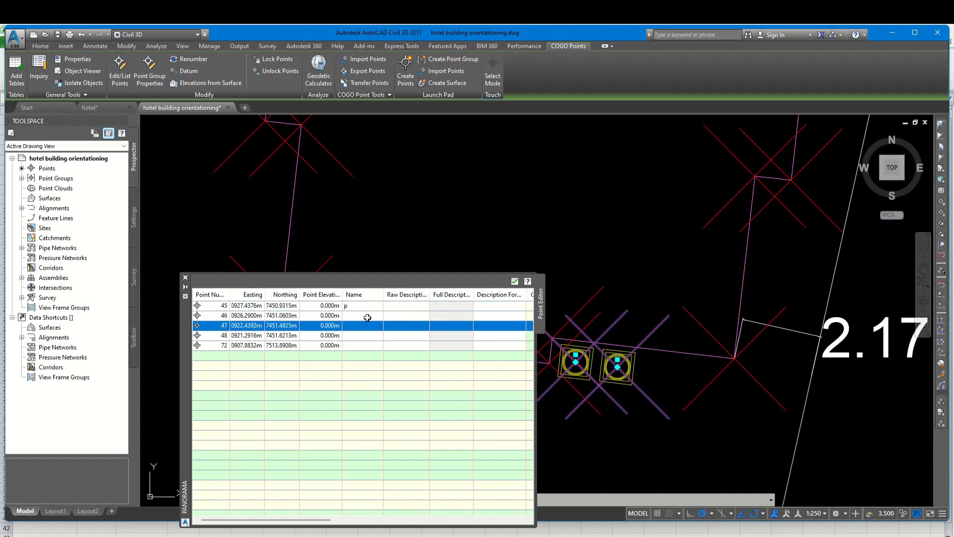
left_click(368, 316)
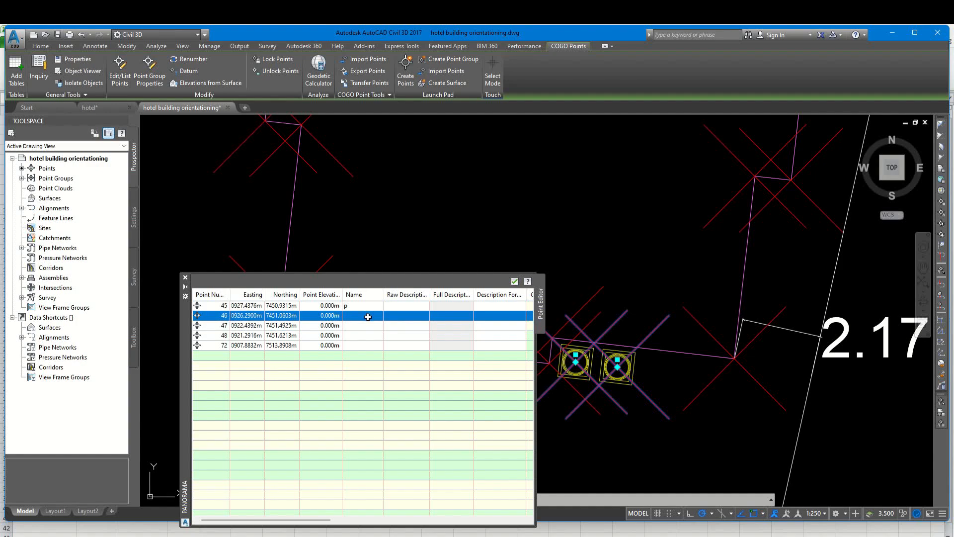
left_click(368, 317)
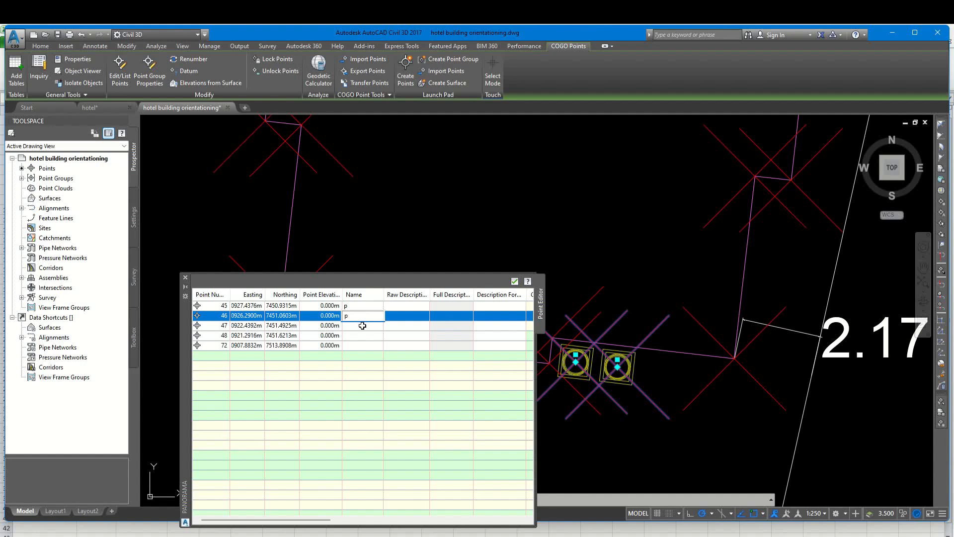
left_click(362, 325)
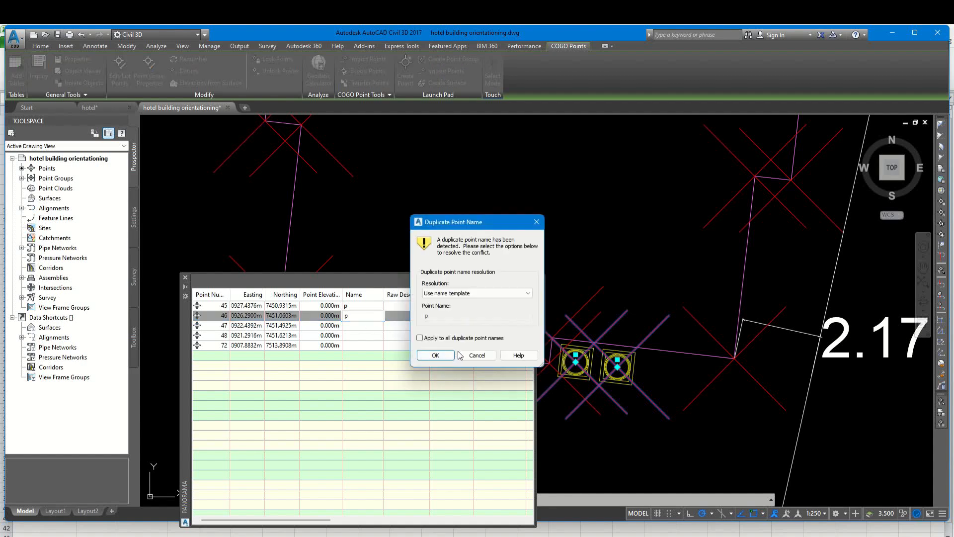
key("Return")
left_click(361, 309)
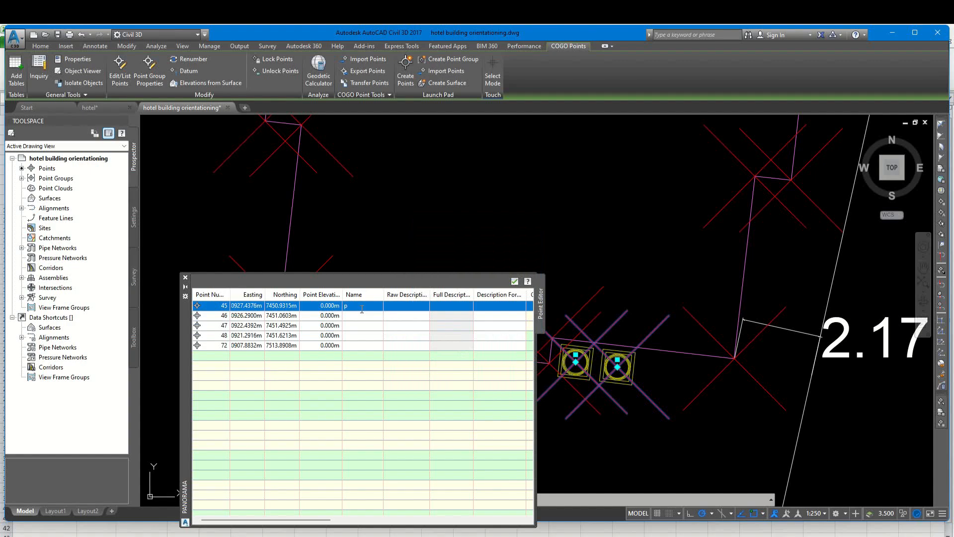
left_click(362, 306)
Set the raw description of points 45, 46 and 47 to P.
left_click(410, 308)
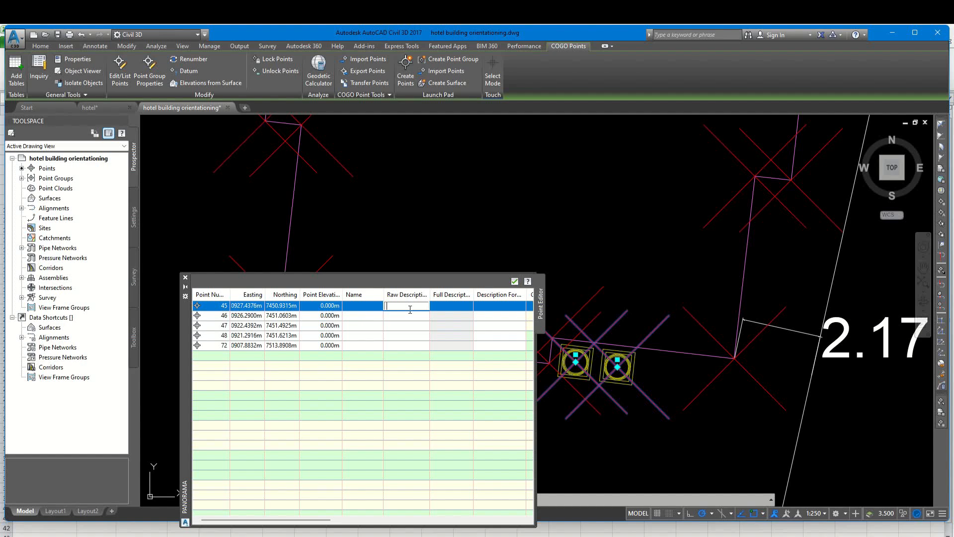
type("P")
left_click(404, 318)
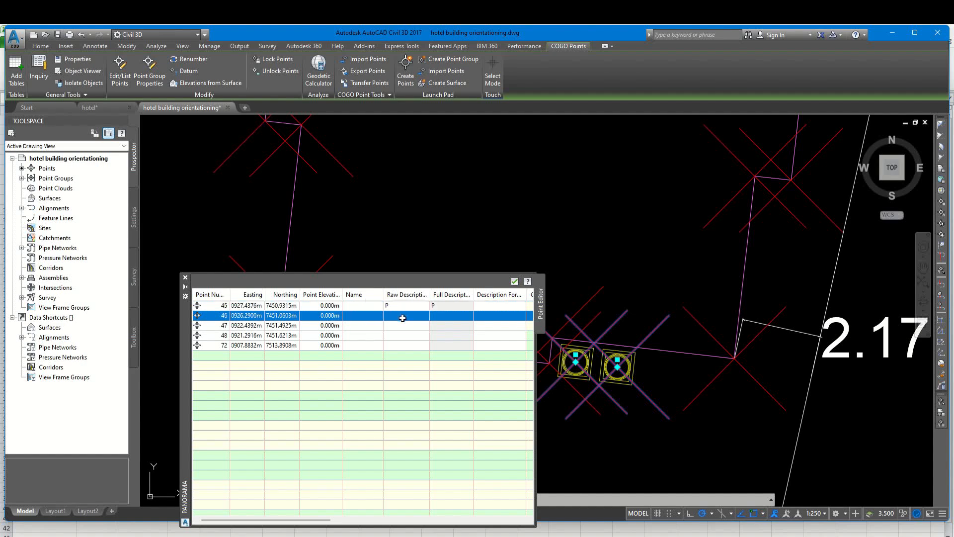
left_click(403, 318)
left_click(405, 327)
left_click(405, 327)
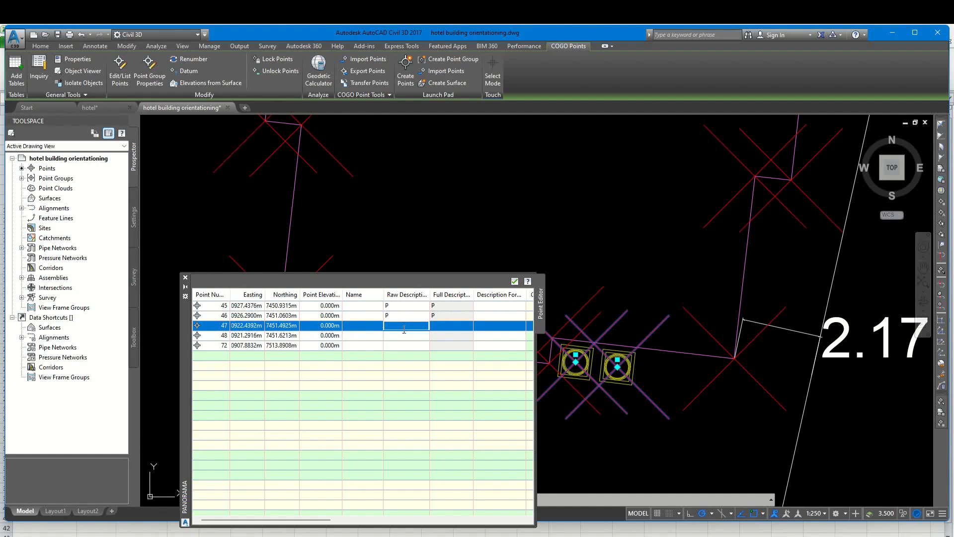
type("P")
Set the raw description of points 48 and 72 to P, and apply and close the point editor.
left_click(402, 336)
left_click(402, 336)
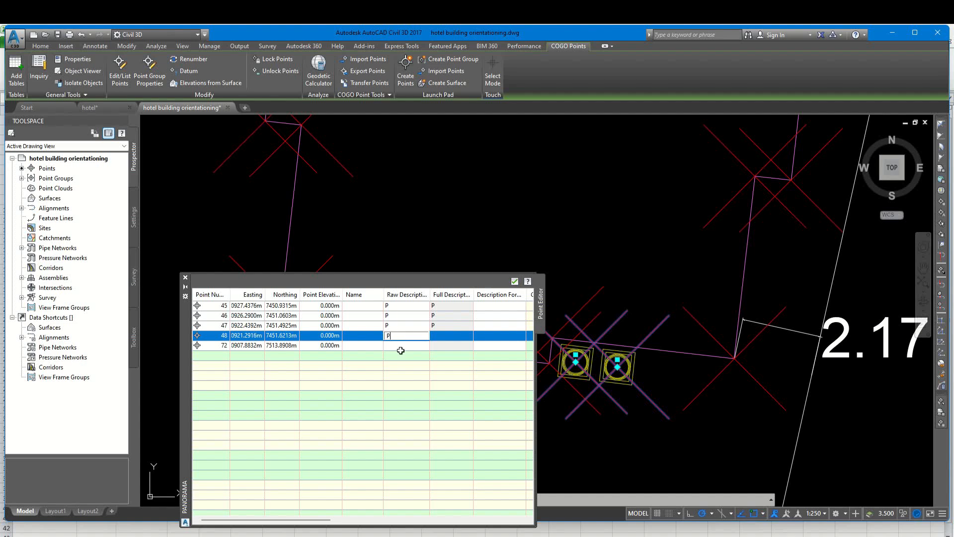
left_click(401, 347)
left_click(402, 346)
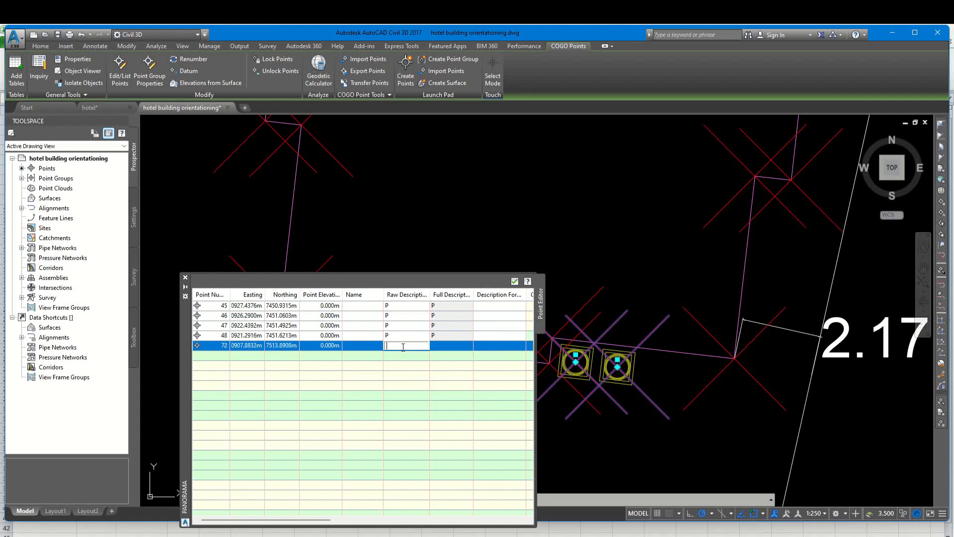
type("P")
left_click(412, 360)
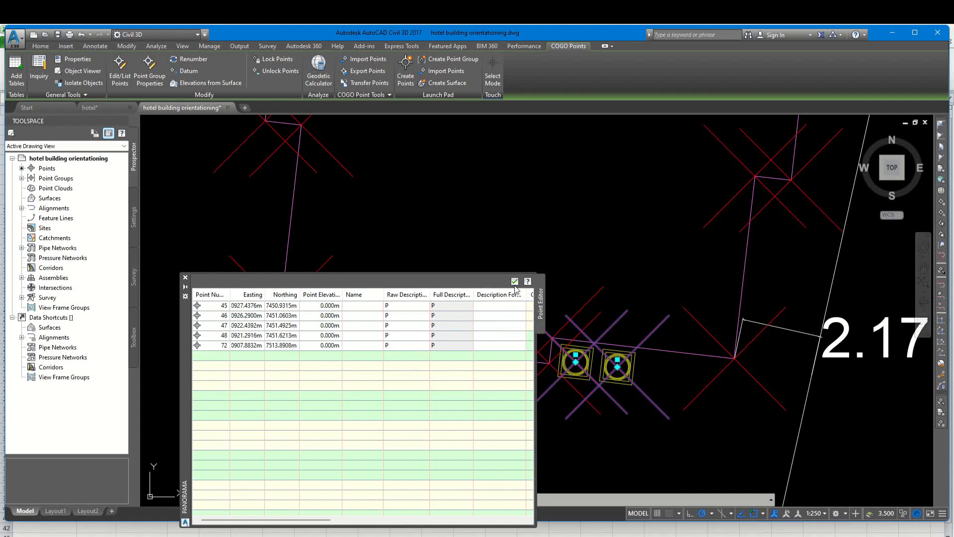
left_click(515, 282)
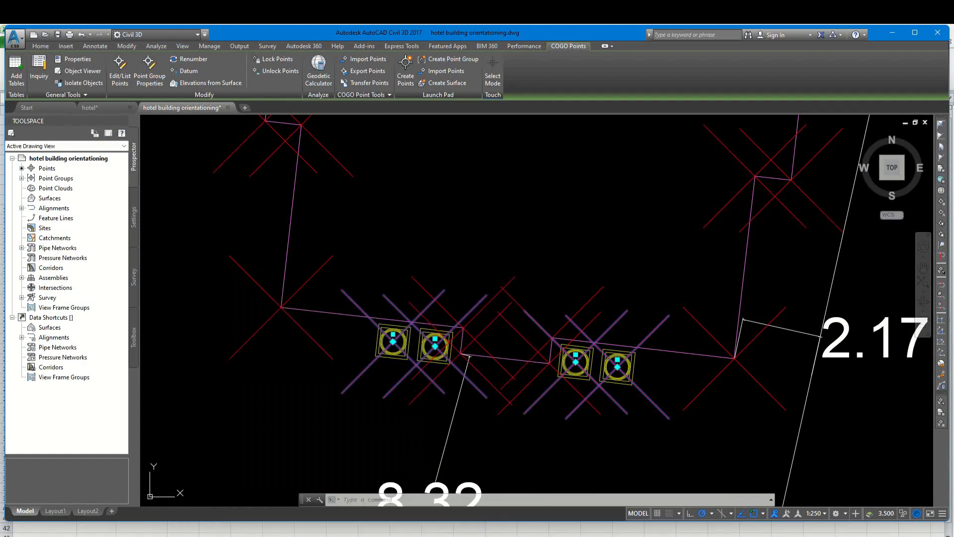
left_click(515, 282)
key("Escape")
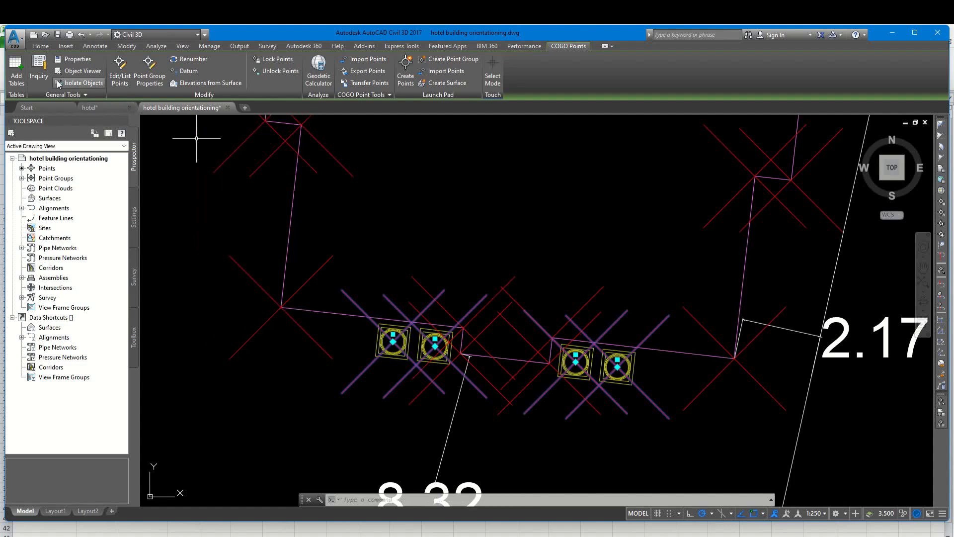
Start a point table and rename its PNEZD format table style to PILLAR, keeping the existing data columns.
left_click(16, 75)
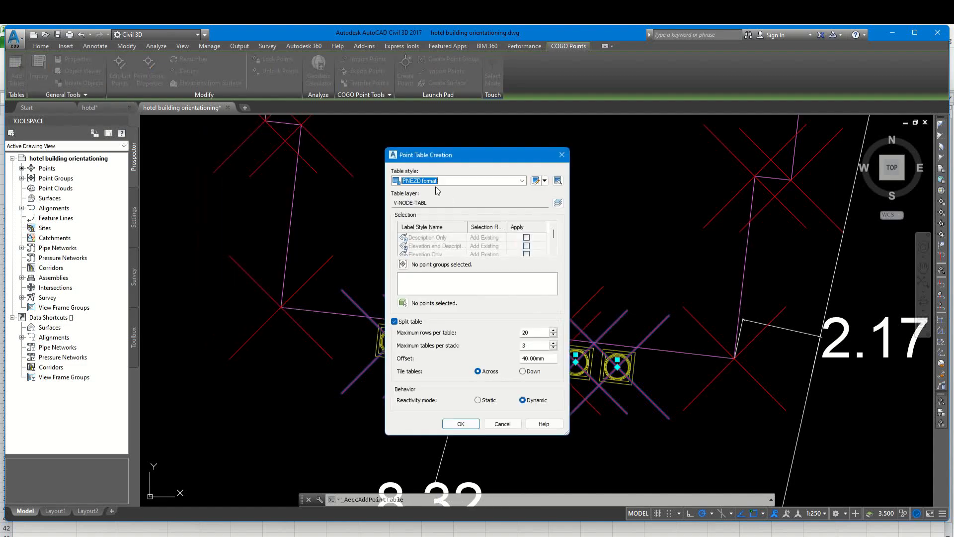
left_click(535, 181)
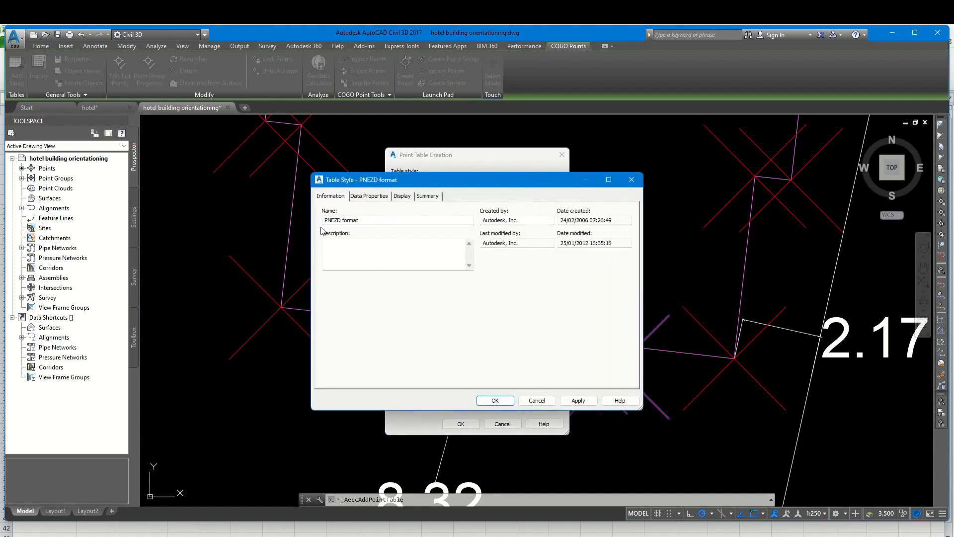
left_click_drag(358, 222, 313, 220)
type("PILLAR")
left_click(380, 199)
left_click(403, 196)
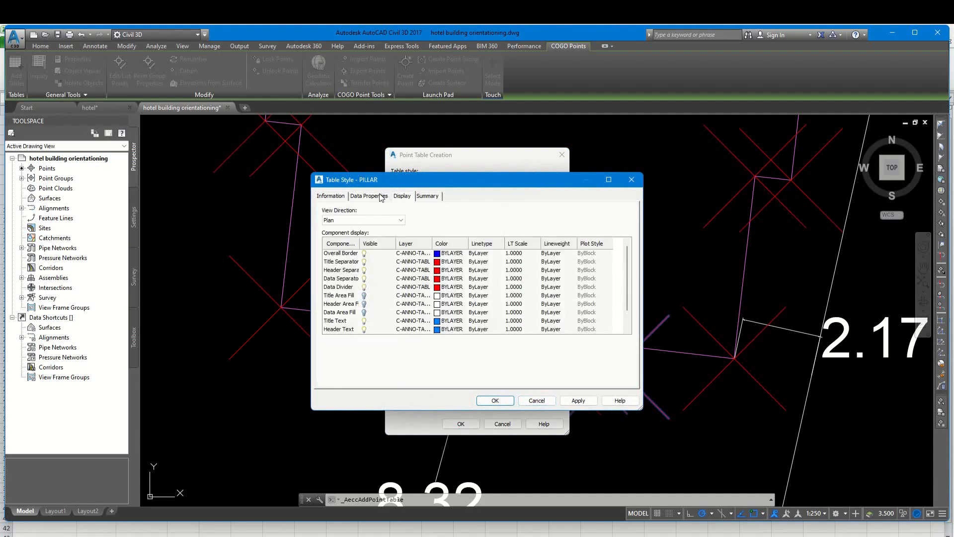
left_click(381, 198)
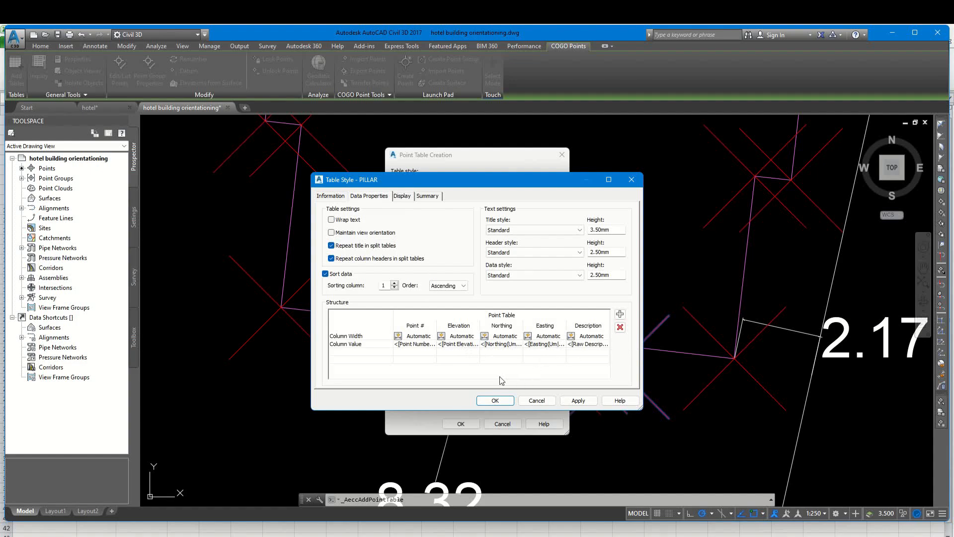
left_click(495, 403)
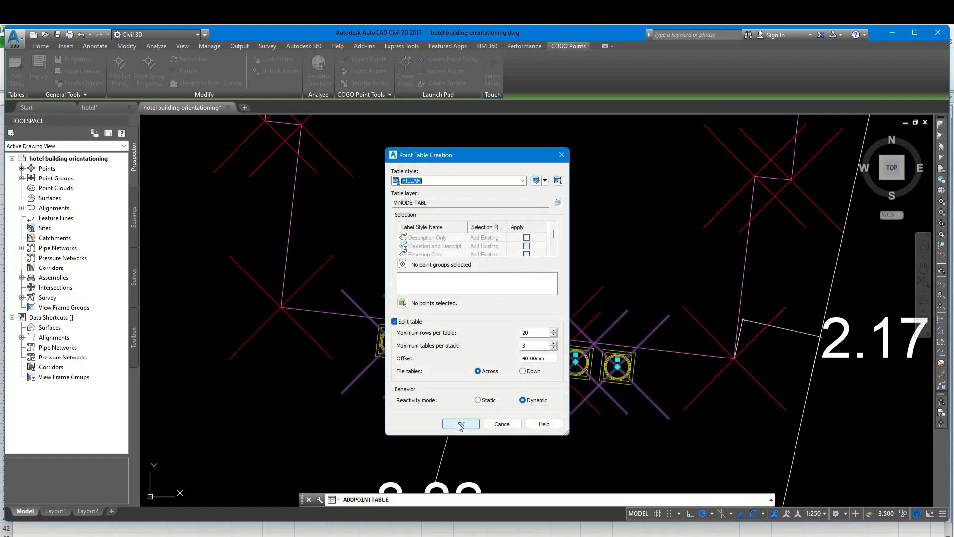
left_click(460, 424)
left_click(492, 321)
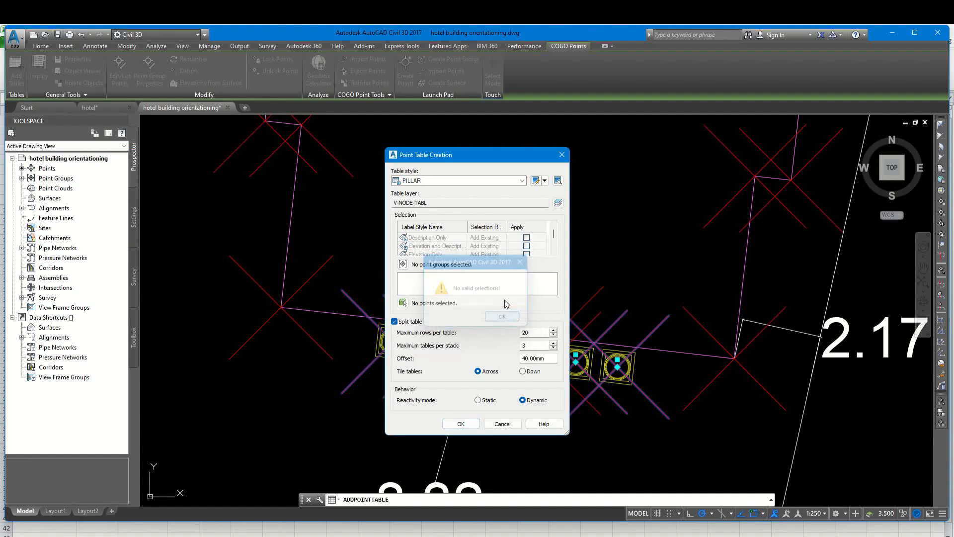
left_click(526, 238)
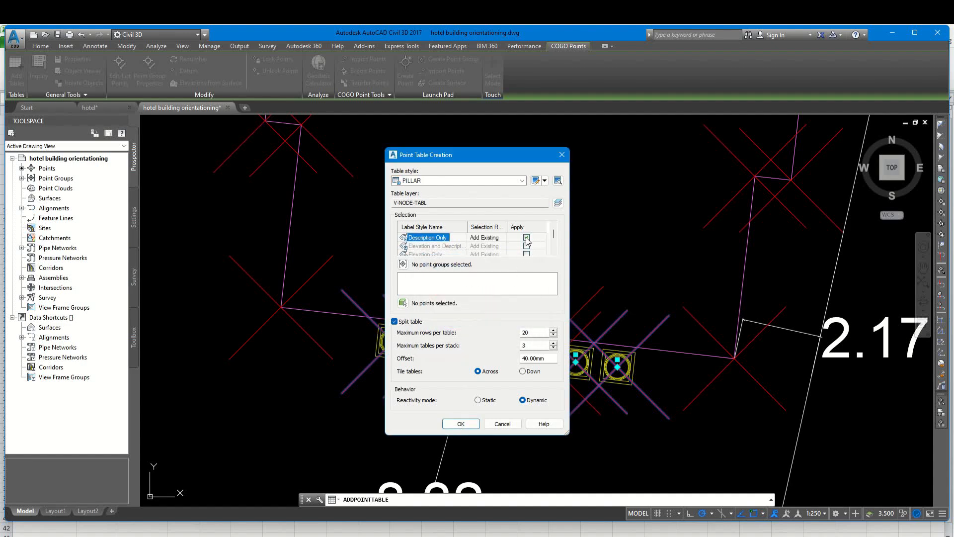
left_click(527, 249)
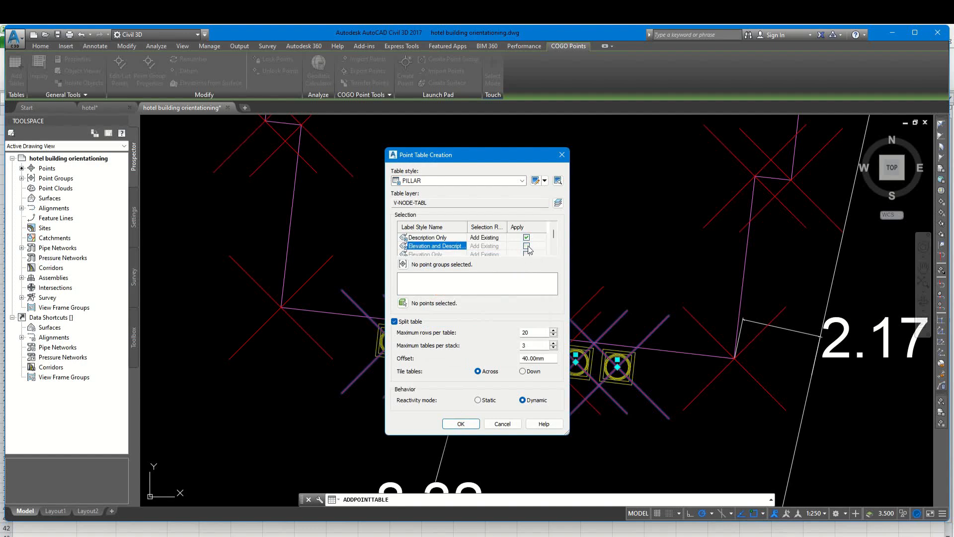
left_click(527, 247)
scroll(527, 248, "down", 2)
scroll(525, 245, "up", 1)
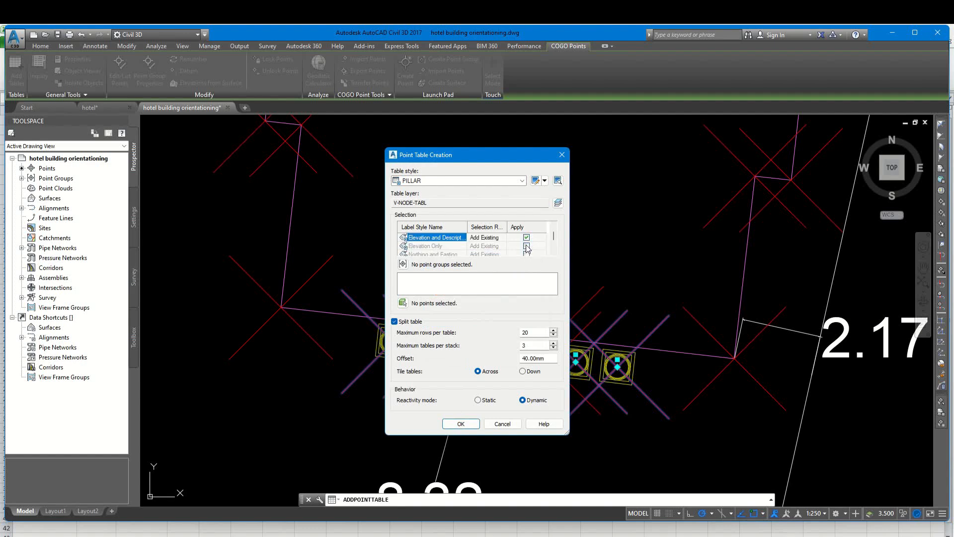
left_click(526, 245)
left_click(526, 246)
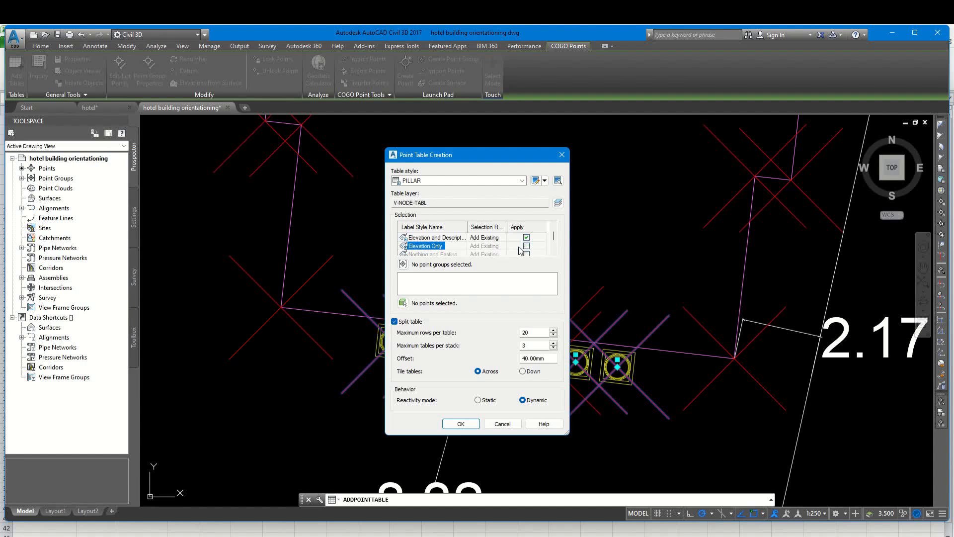
scroll(510, 244, "up", 1)
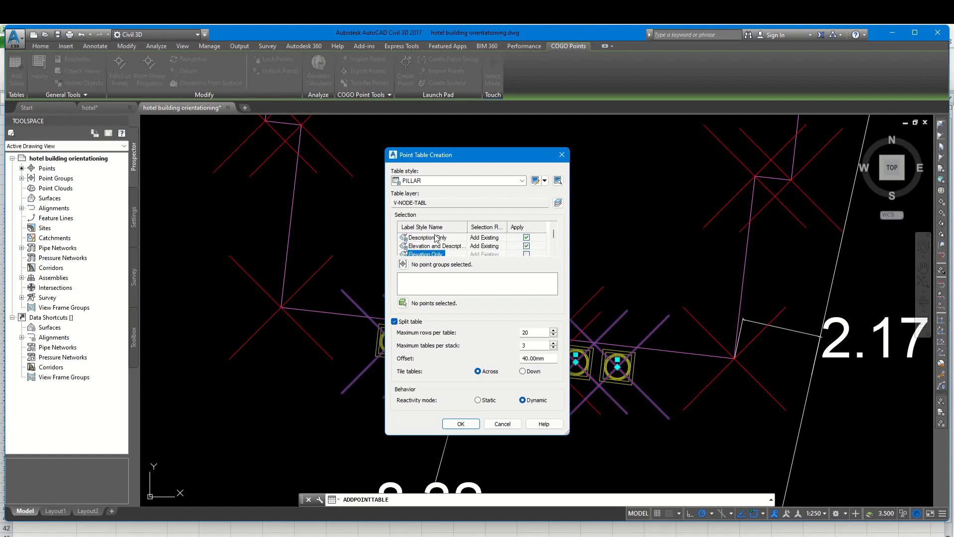
left_click(526, 237)
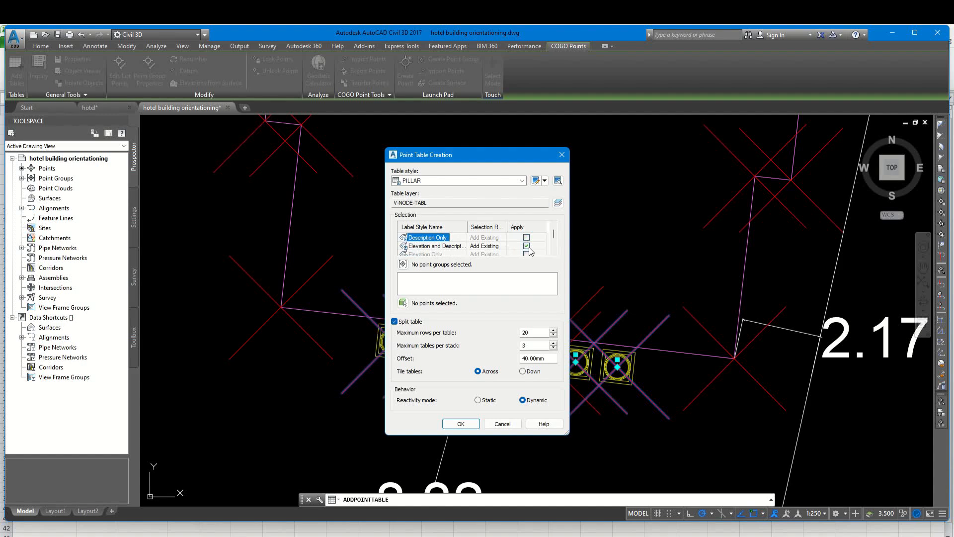
left_click(526, 246)
Apply the Description Only, Northing and Easting, and Point Number Only label styles in the point table selection, and try to create the table.
left_click(526, 238)
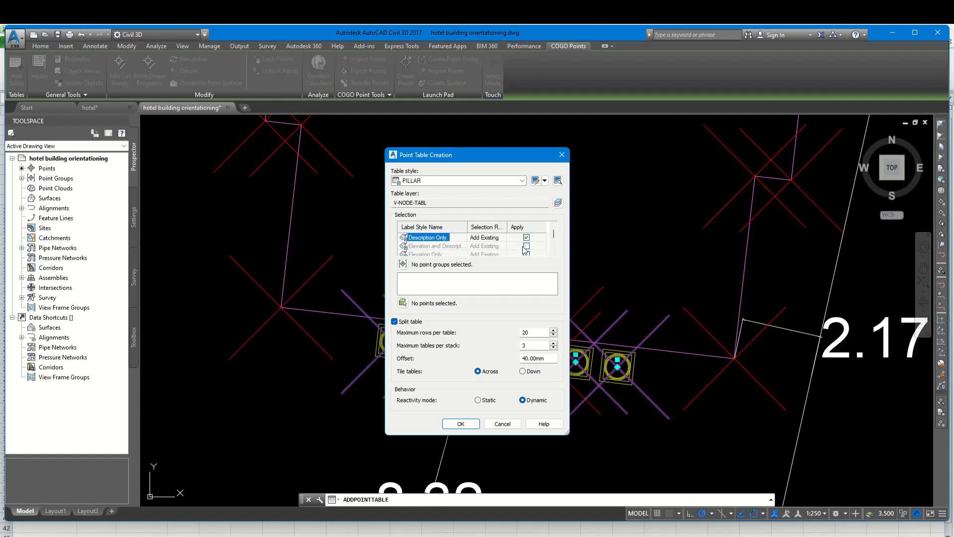
scroll(492, 253, "down", 2)
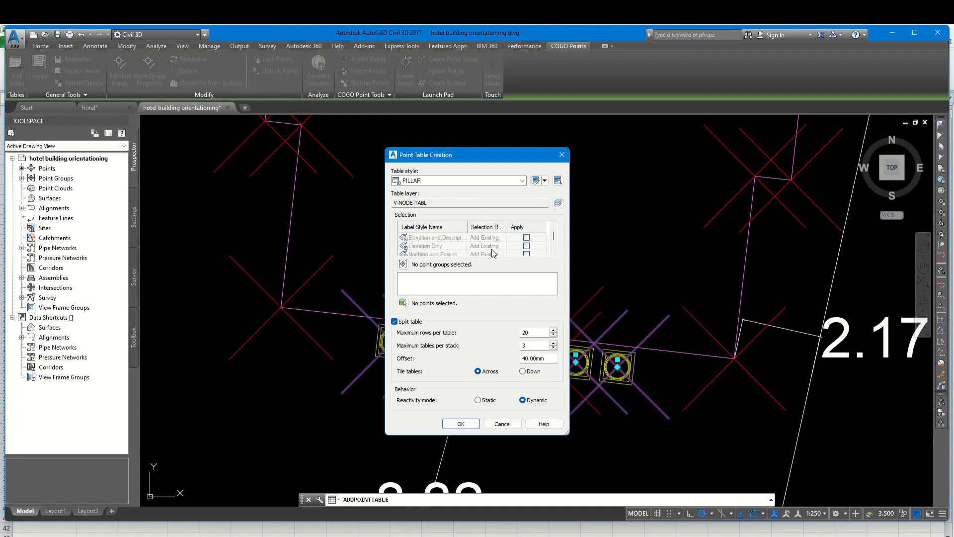
left_click(526, 246)
scroll(525, 249, "down", 1)
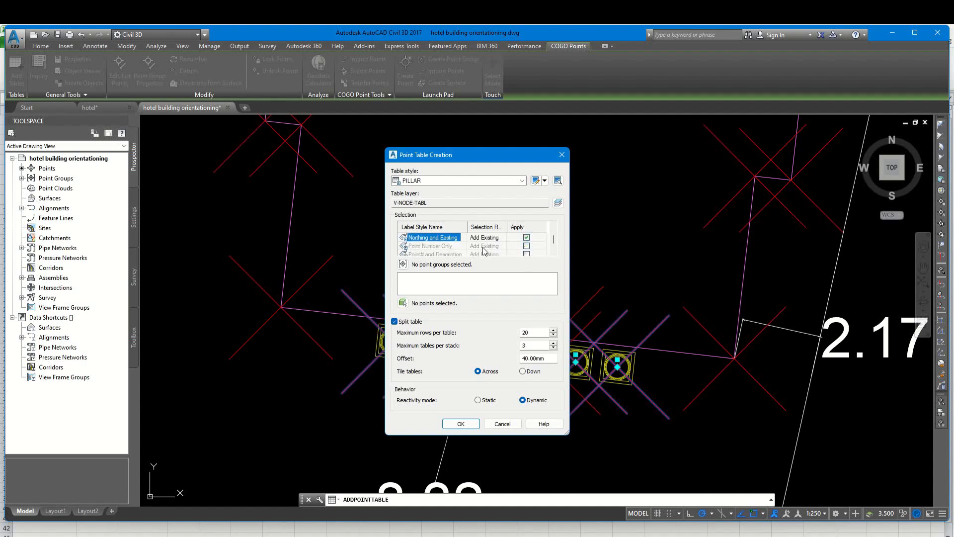
left_click(526, 246)
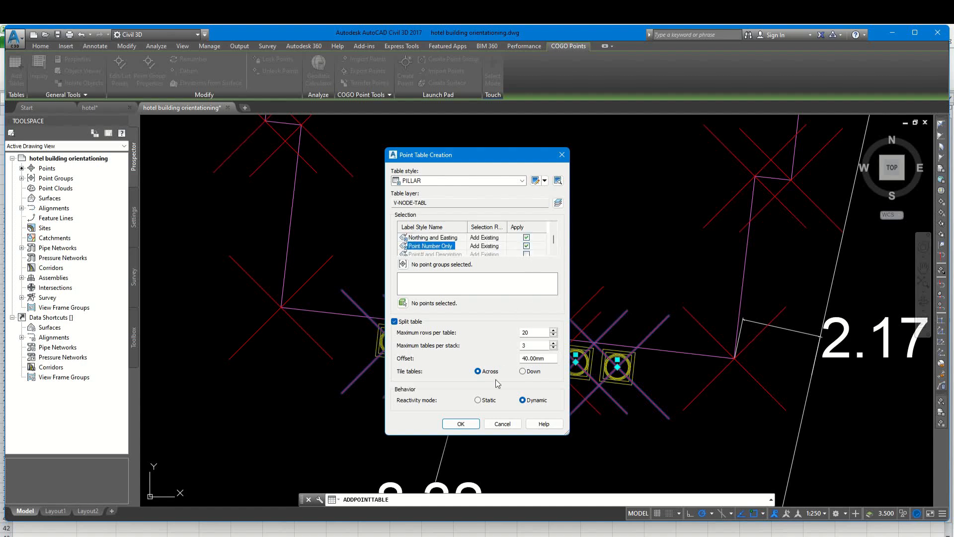
left_click(467, 425)
left_click(505, 318)
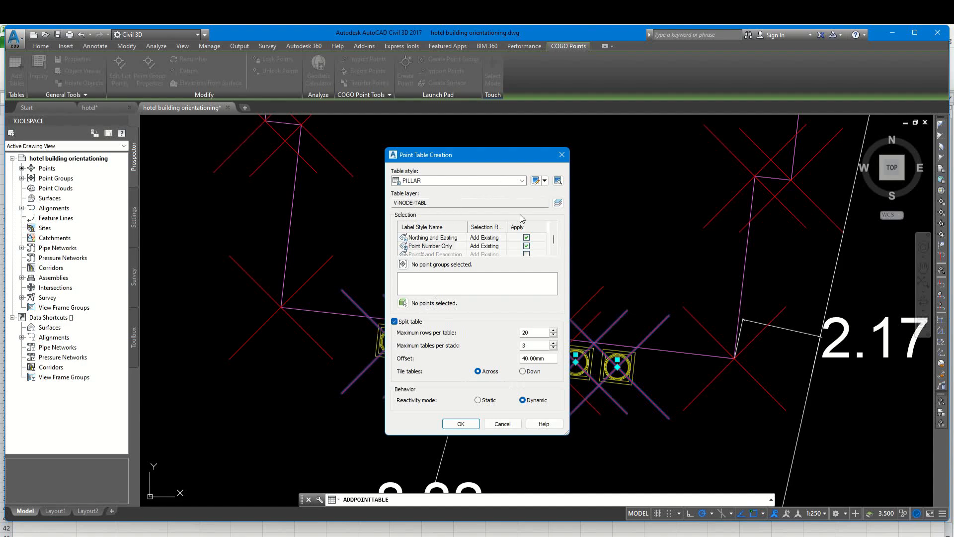
Keep the PILLAR table style, add the five selected column points, and place the point table in the empty area east of the hotel building.
left_click(496, 181)
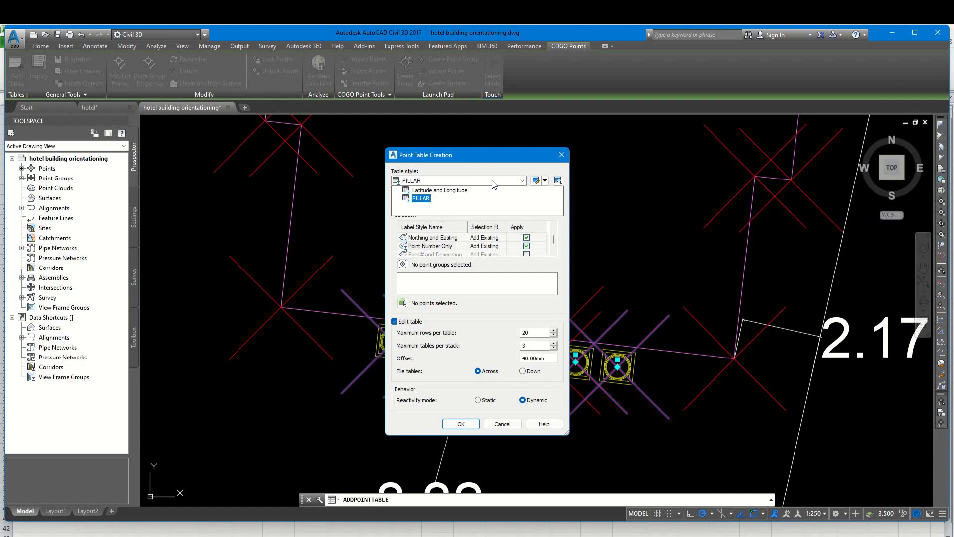
left_click(493, 182)
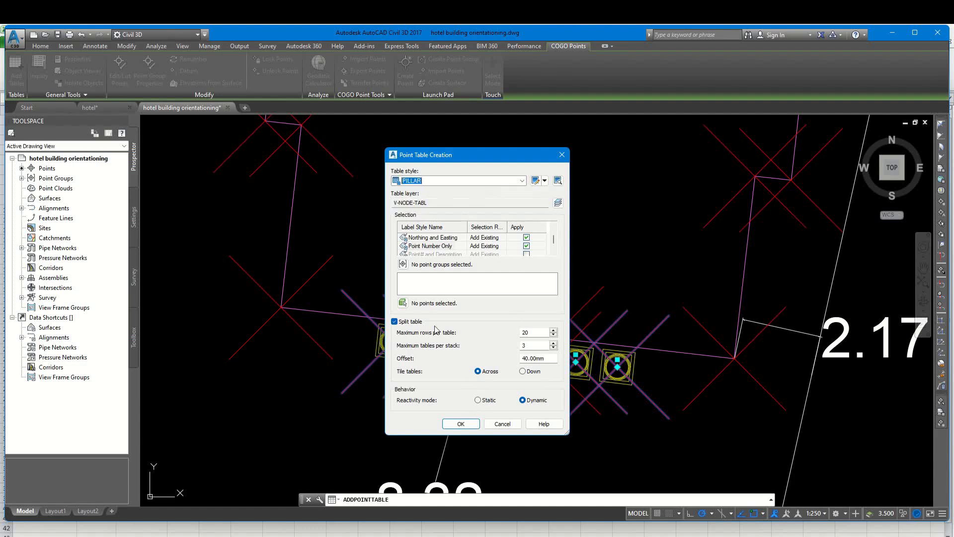
left_click(403, 304)
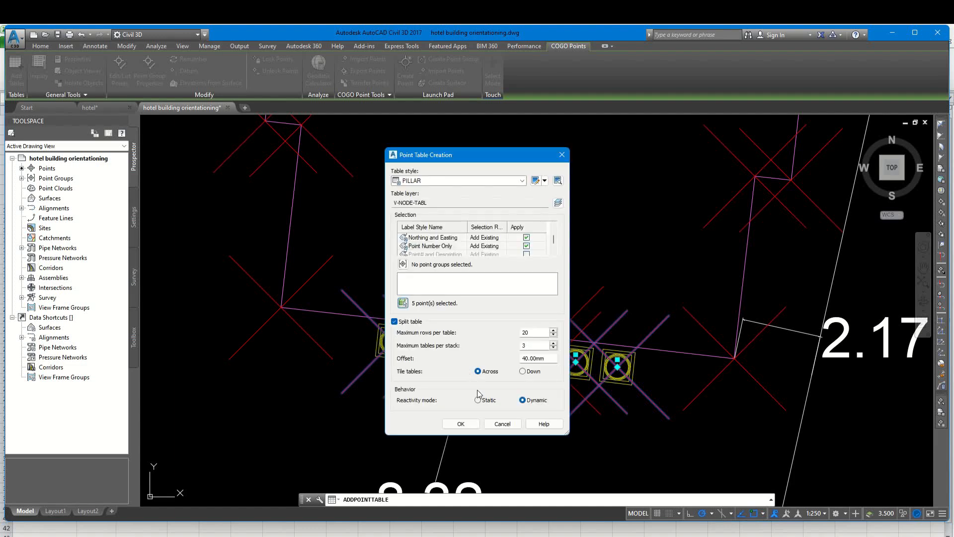
left_click(462, 424)
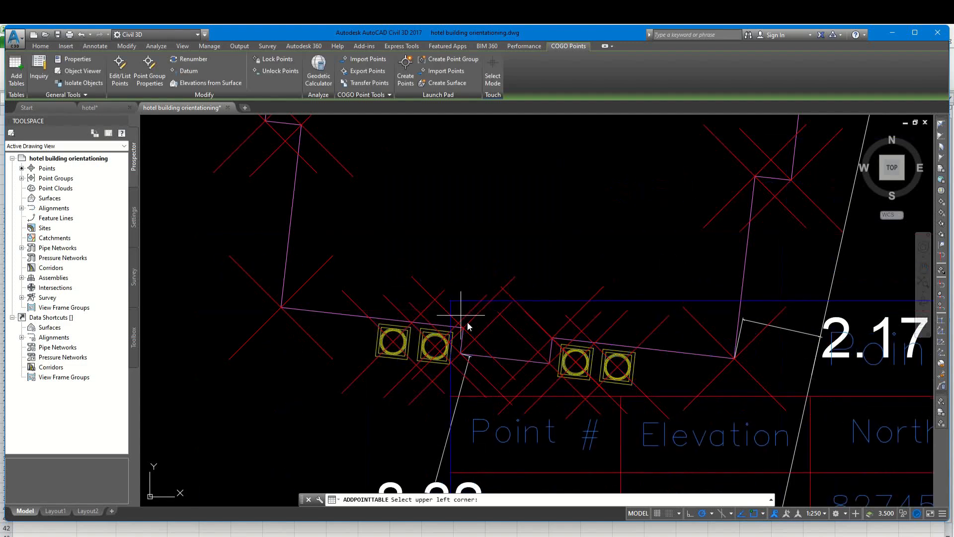
scroll(472, 318, "down", 6)
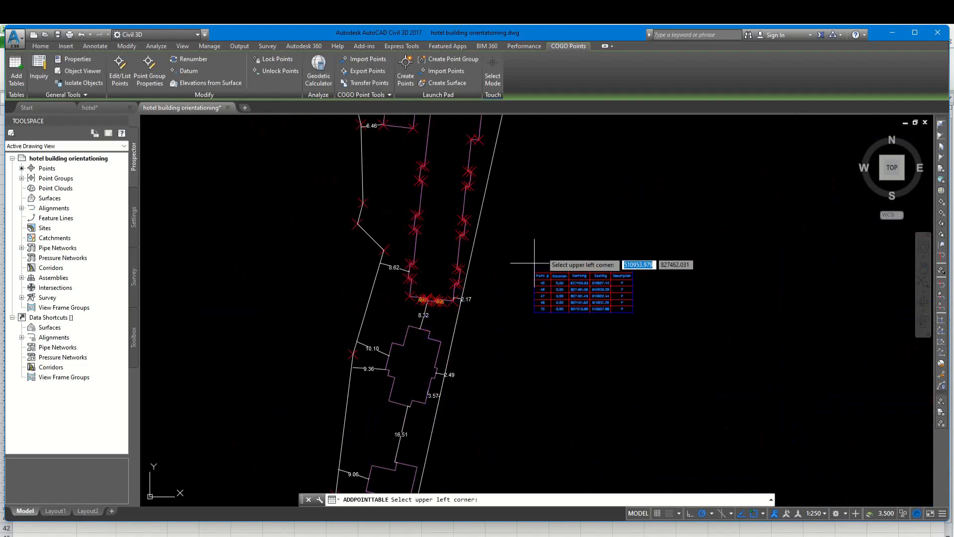
left_click(542, 254)
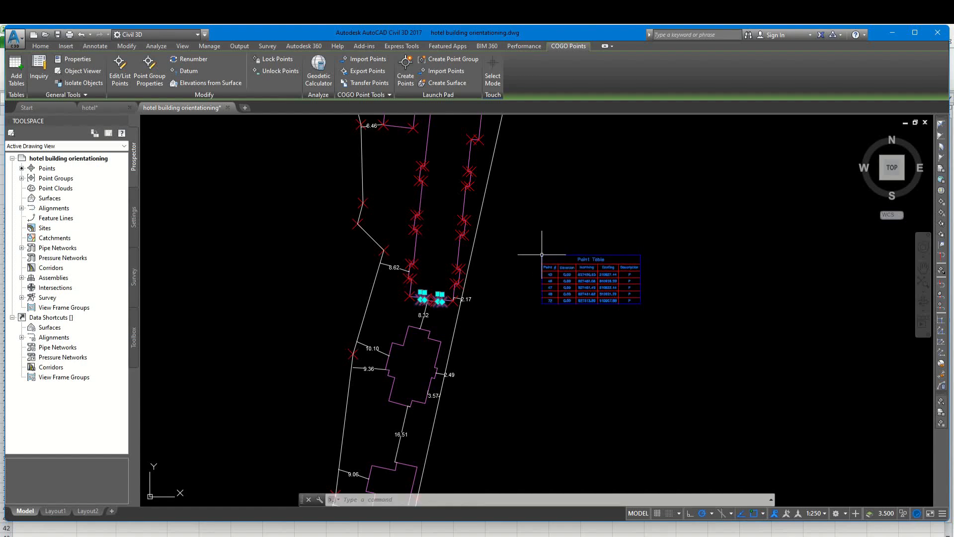
Examine the placed point table's numbers, elevations, northings, eastings and descriptions for the column points.
key("Escape")
scroll(567, 273, "up", 4)
middle_click_drag(568, 295, 508, 287)
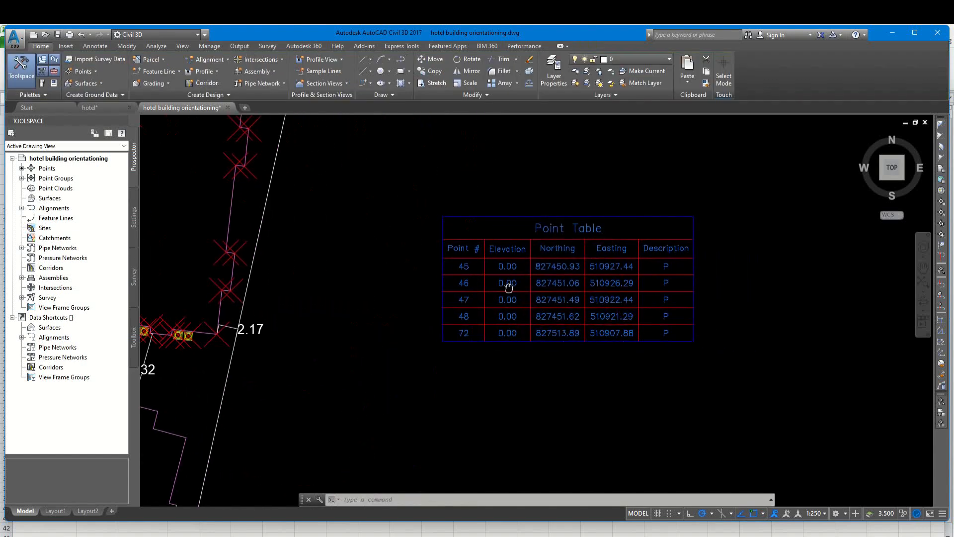
scroll(645, 277, "up", 2)
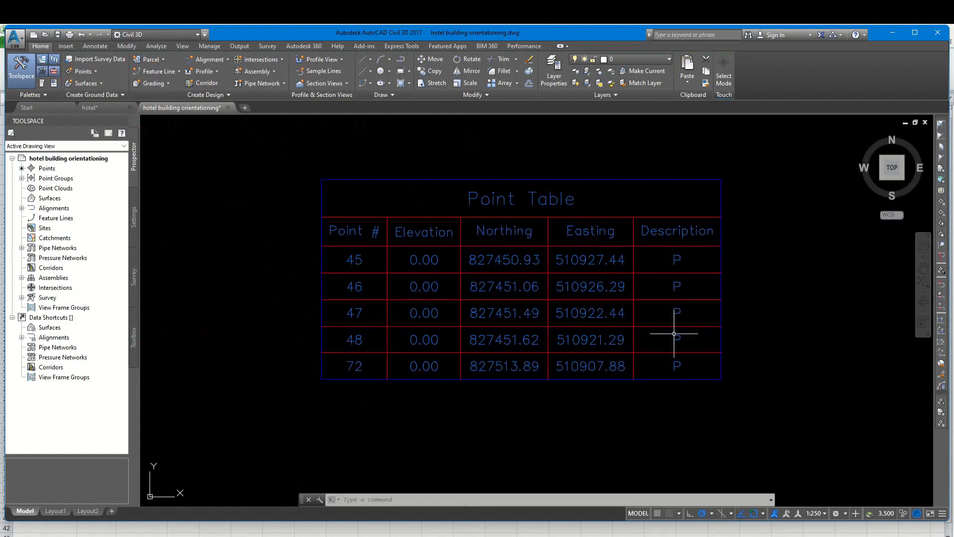
scroll(674, 333, "down", 2)
left_click(593, 253)
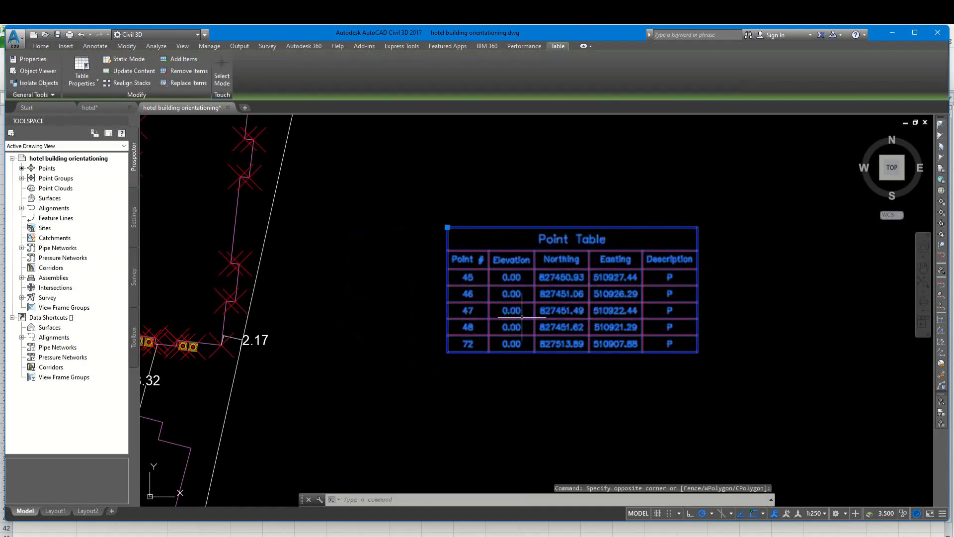
key("Escape")
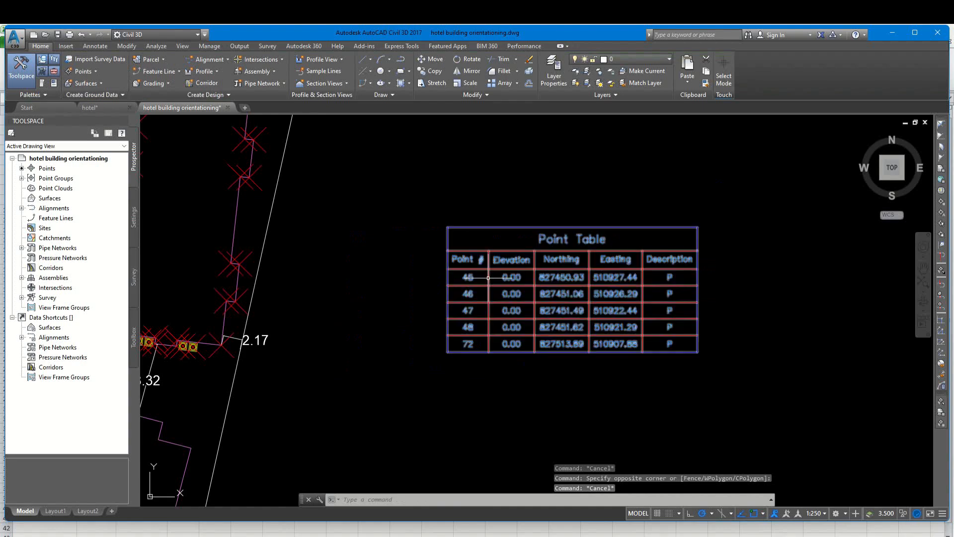
Move column point 45 to just below the point table to test the table's dynamic update, and undo the move.
left_click(198, 338)
left_click(193, 340)
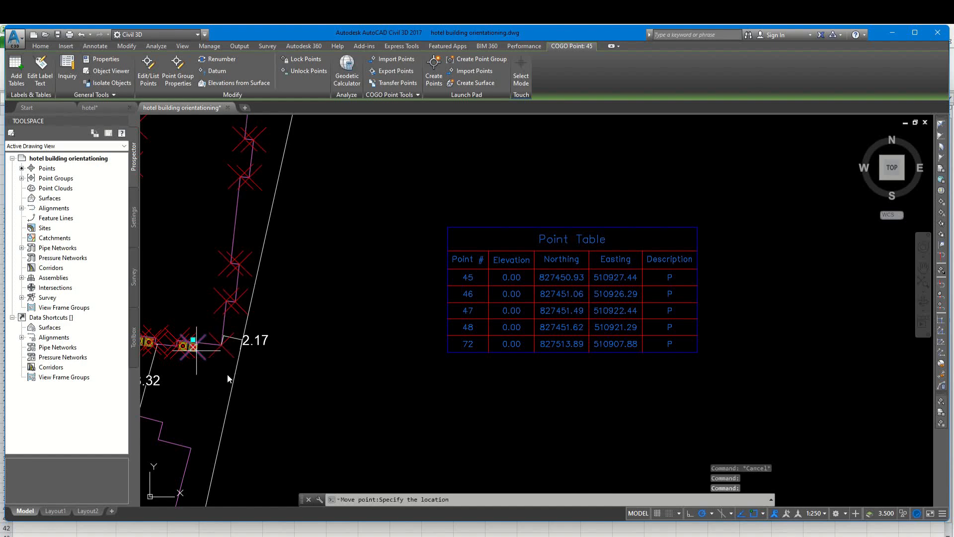
left_click(544, 385)
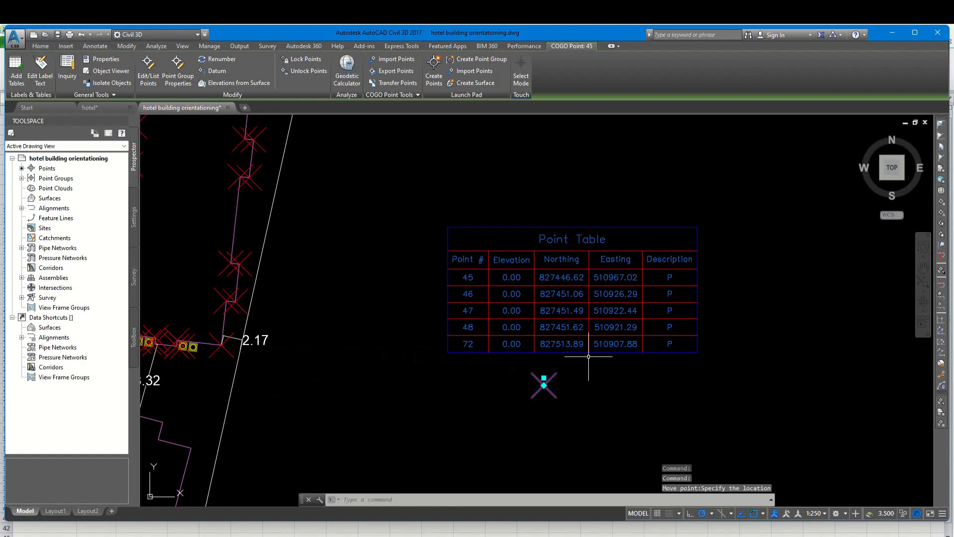
type("u")
key("Return")
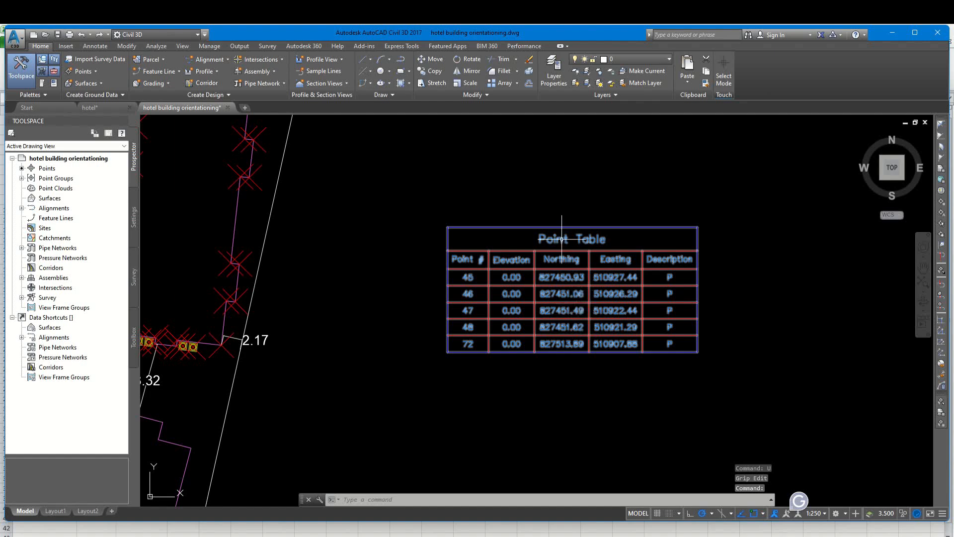
Explode the point table into separate editable objects.
left_click(548, 223)
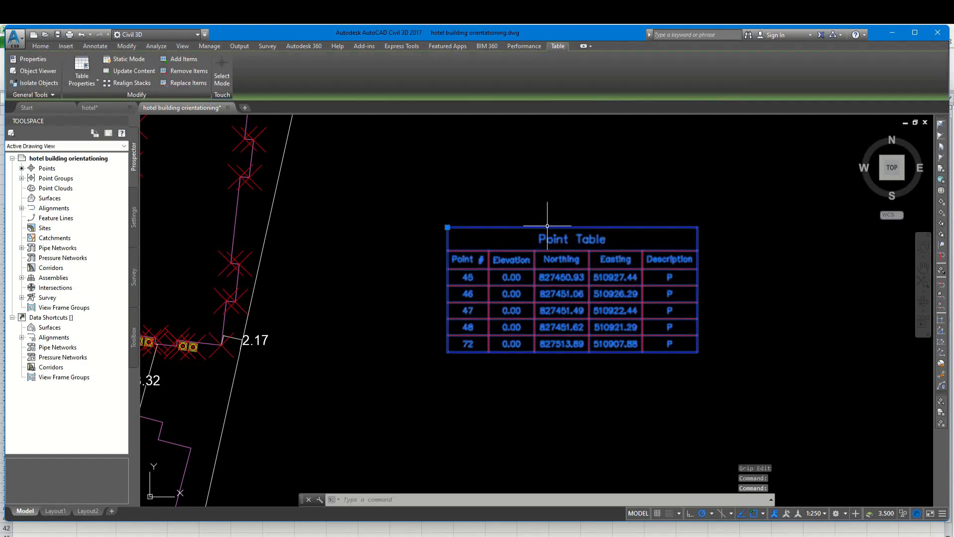
type("x")
key("Return")
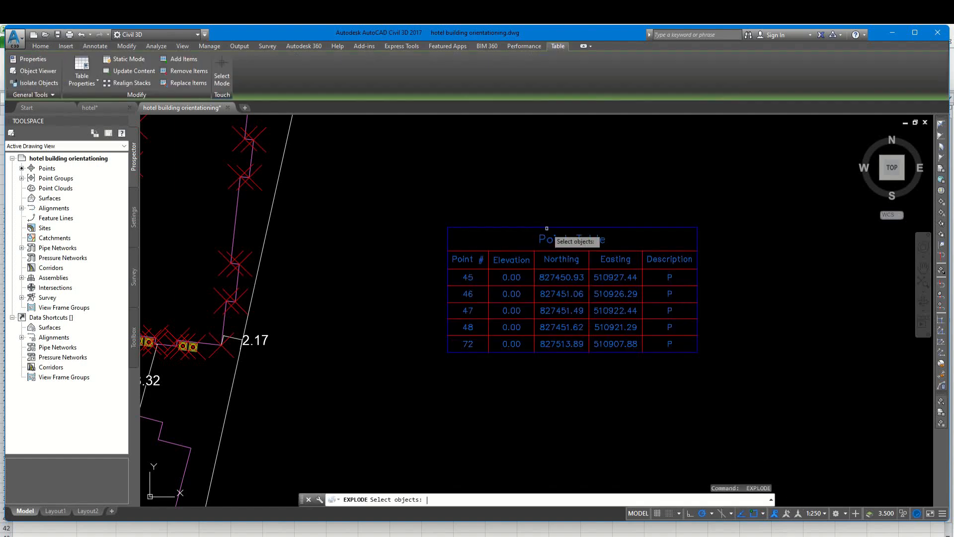
key("Escape")
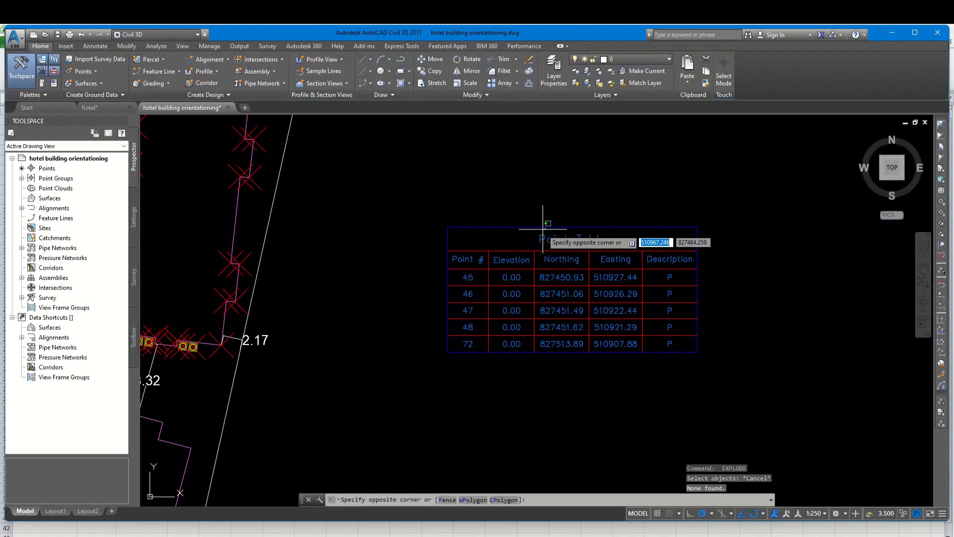
left_click(541, 228)
type("x")
key("Return")
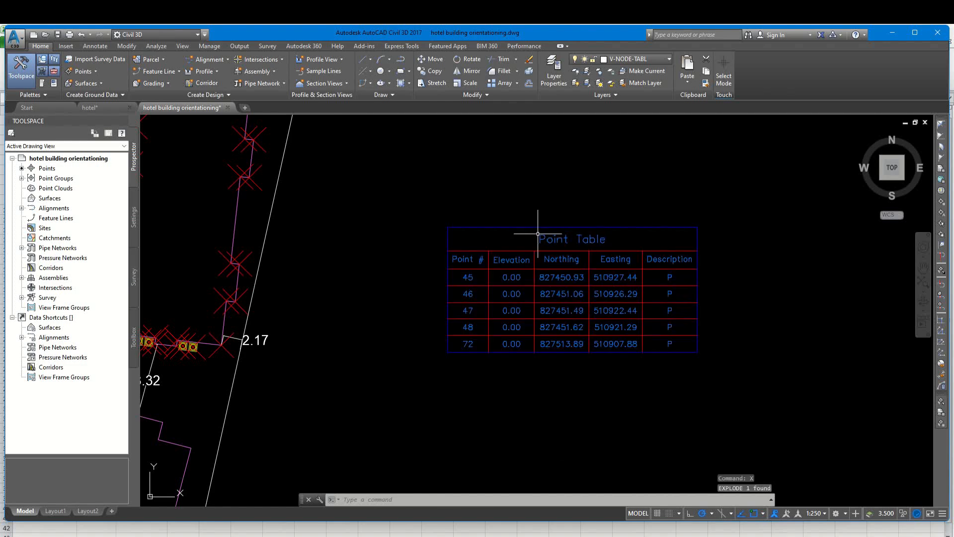
Change the exploded table's title text to "Point (PILLAR's)".
left_click(541, 233)
left_click(535, 244)
key("Escape")
double_click(543, 239)
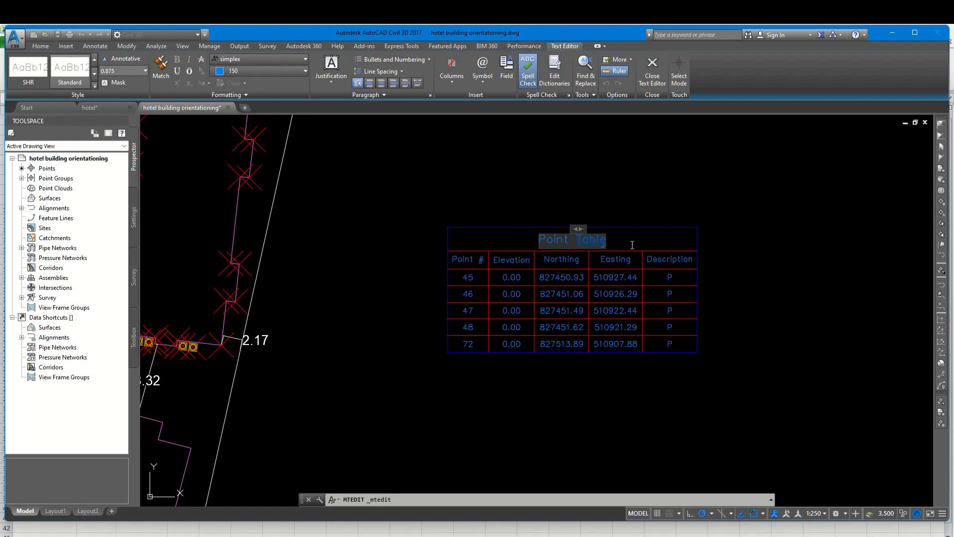
type("Point (PIL")
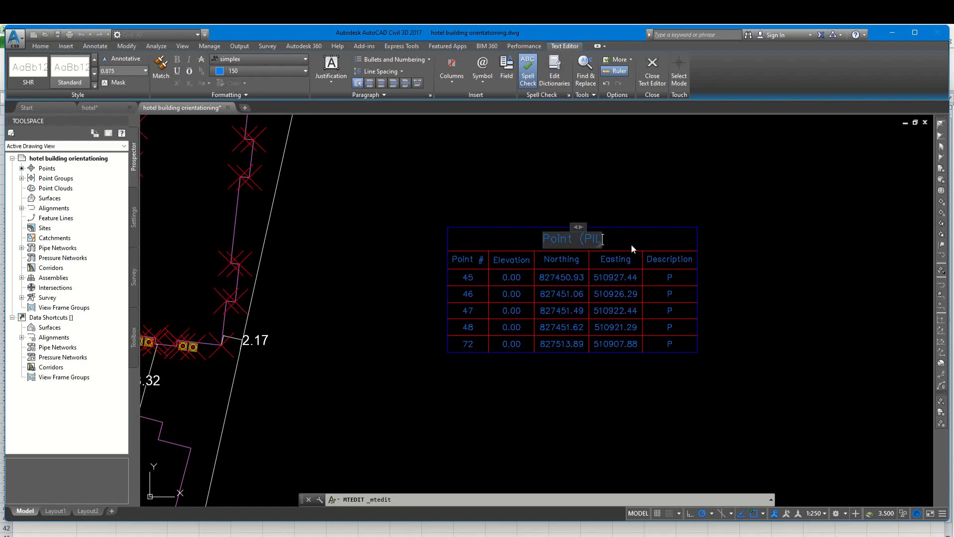
type("LA'S")
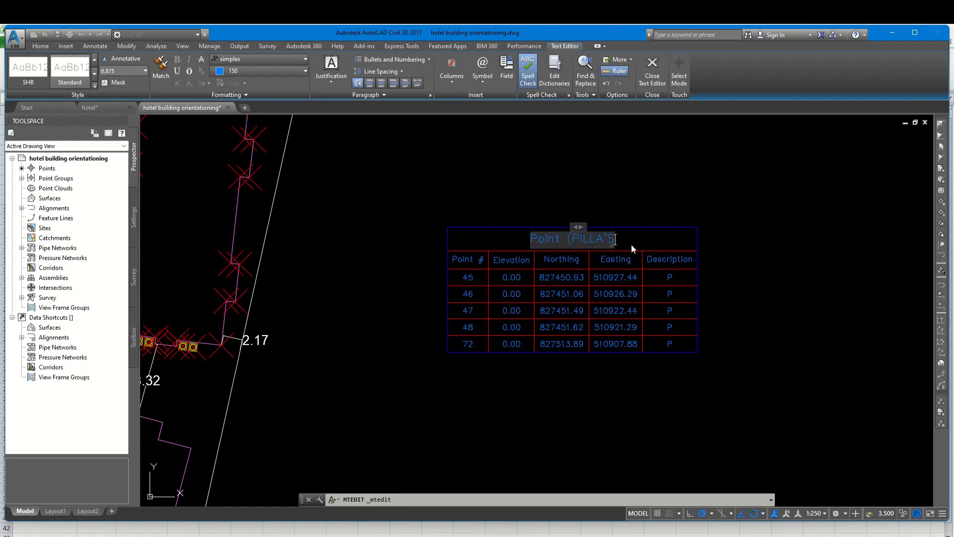
key("BackSpace")
key("BackSpace")
type("R's)")
left_click(478, 368)
scroll(478, 368, "down", 5)
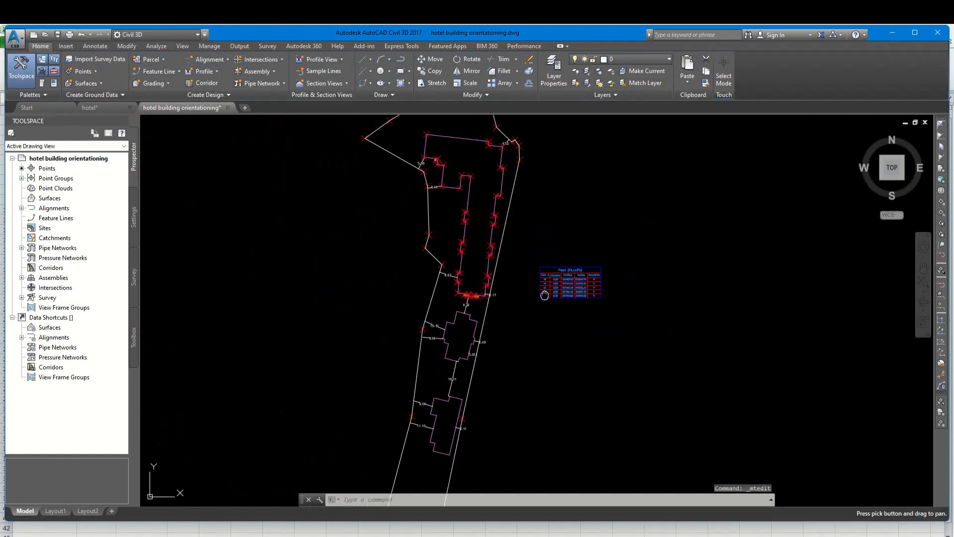
scroll(546, 291, "up", 10)
middle_click_drag(634, 207, 492, 268)
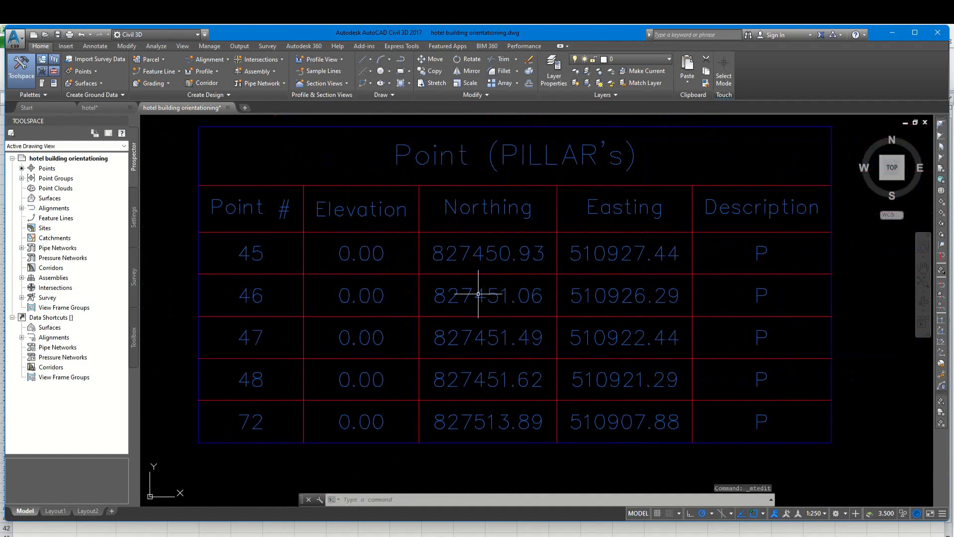
scroll(478, 294, "down", 2)
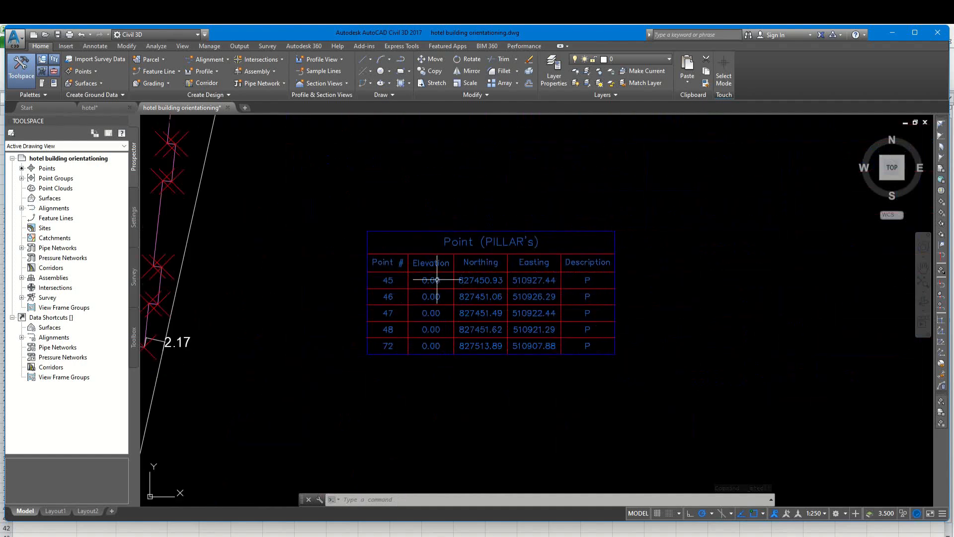
Select the hotel building's two northwest corner points and the two points at its northeast notch, and clear the selection.
scroll(494, 312, "down", 2)
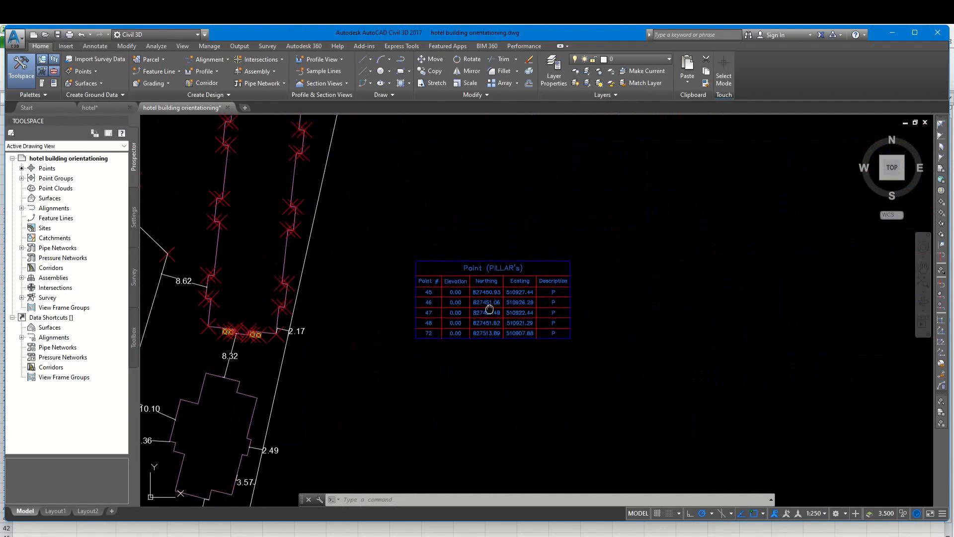
middle_click_drag(483, 307, 572, 336)
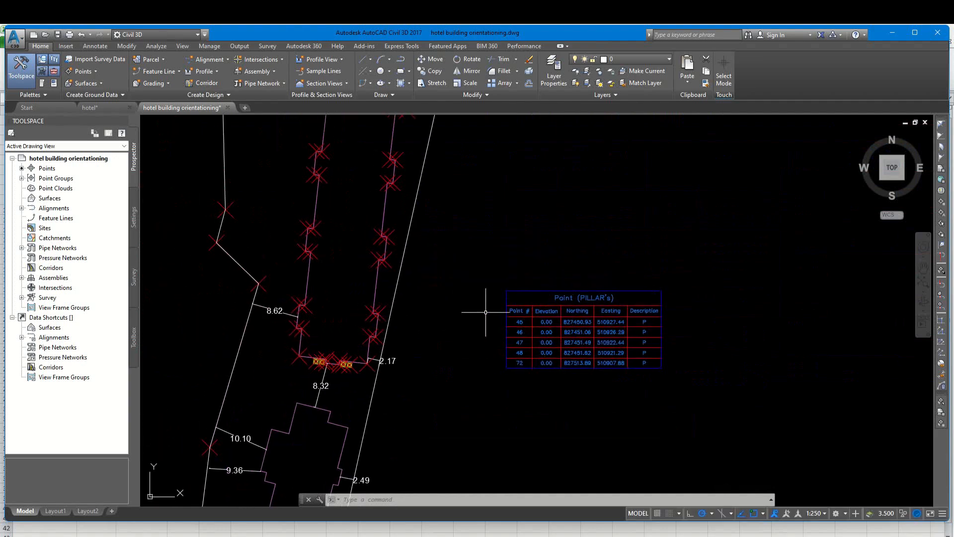
scroll(486, 312, "down", 2)
middle_click_drag(511, 316, 454, 367)
scroll(453, 367, "up", 1)
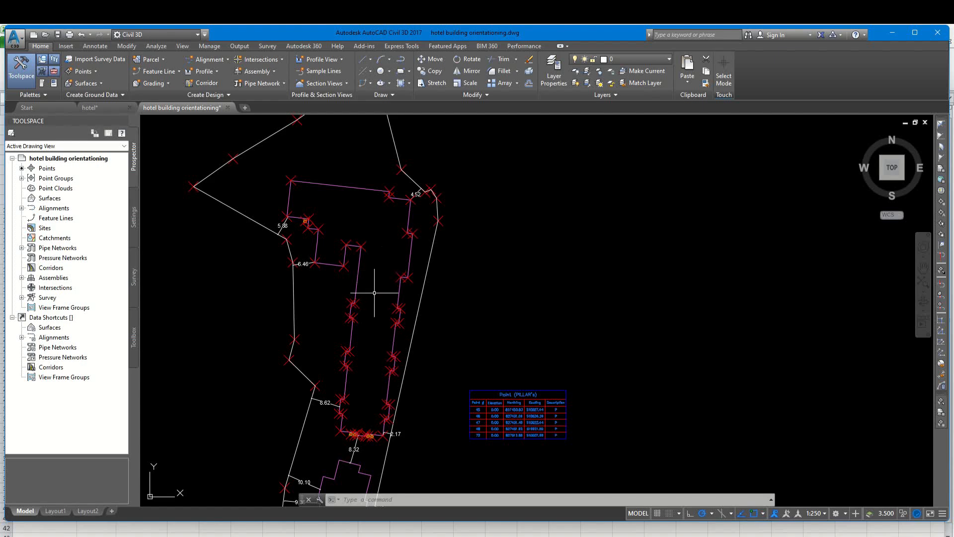
scroll(299, 204, "up", 4)
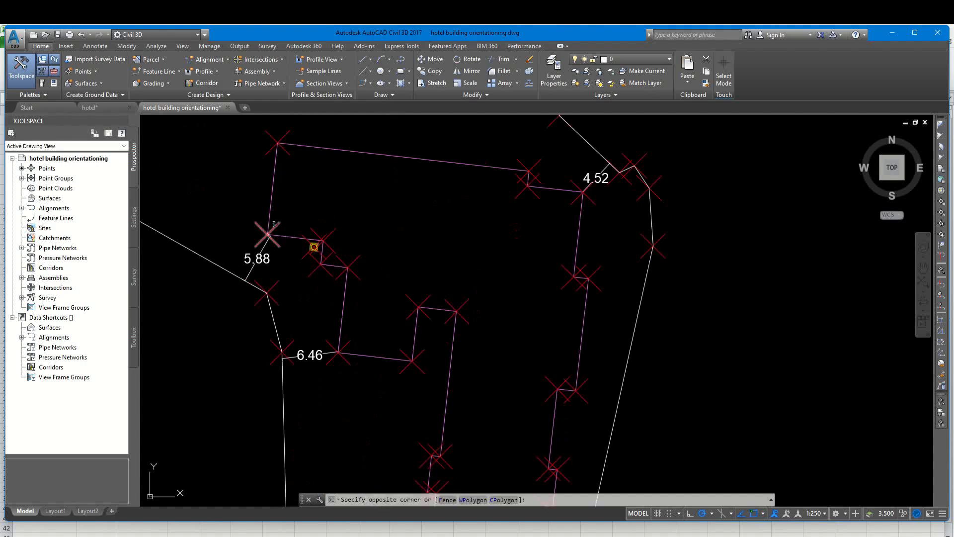
left_click(268, 233)
left_click(251, 187)
scroll(402, 194, "down", 3)
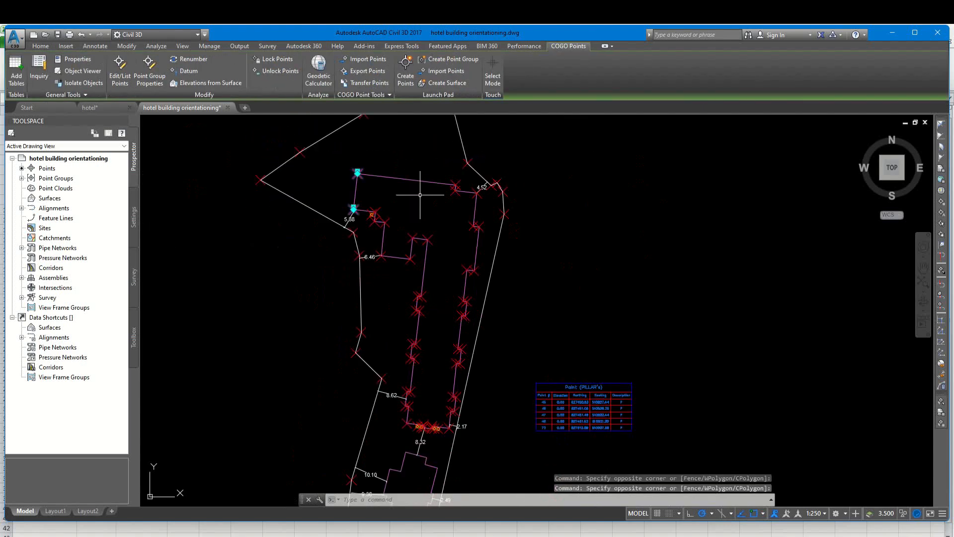
left_click(445, 174)
left_click(467, 196)
scroll(477, 199, "up", 3)
scroll(477, 198, "down", 2)
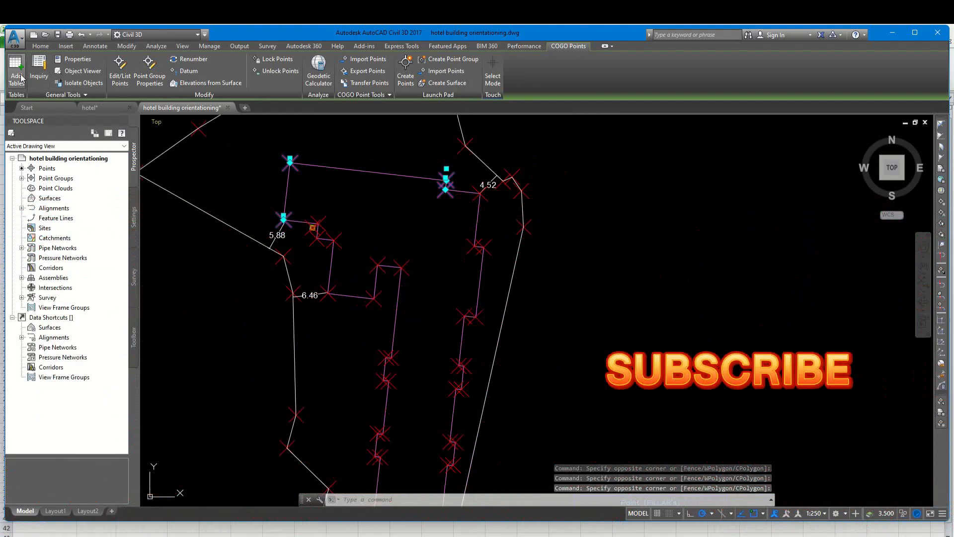
scroll(587, 252, "down", 3)
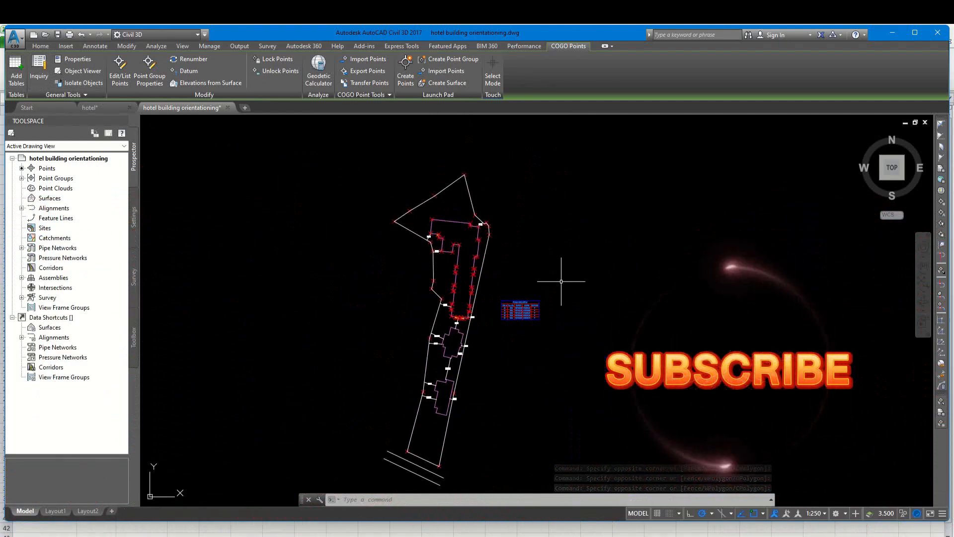
key("Escape")
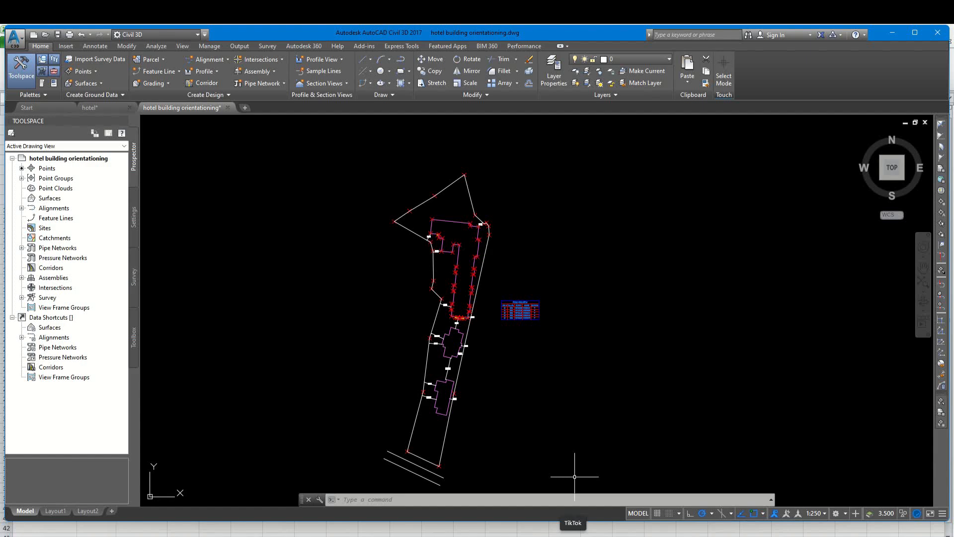
mouse_move(631, 536)
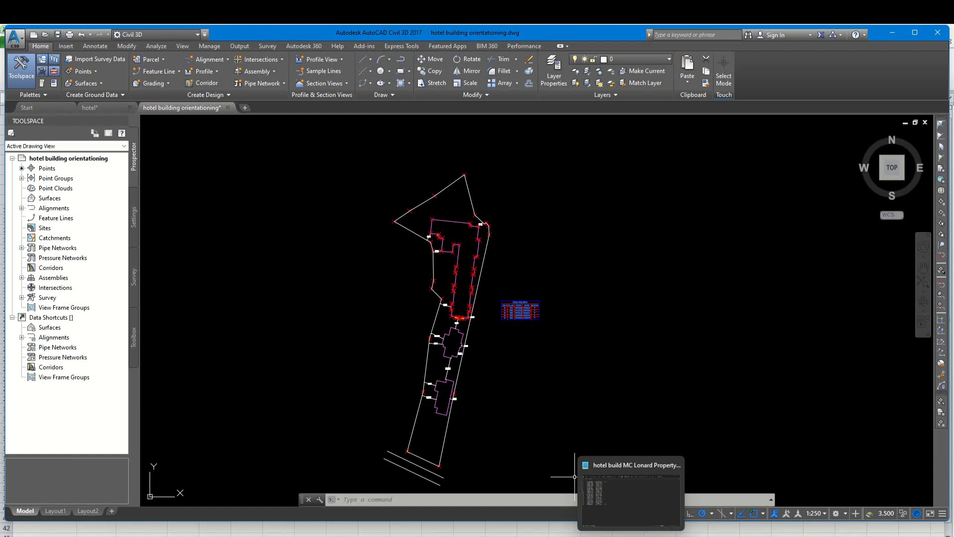
mouse_move(587, 536)
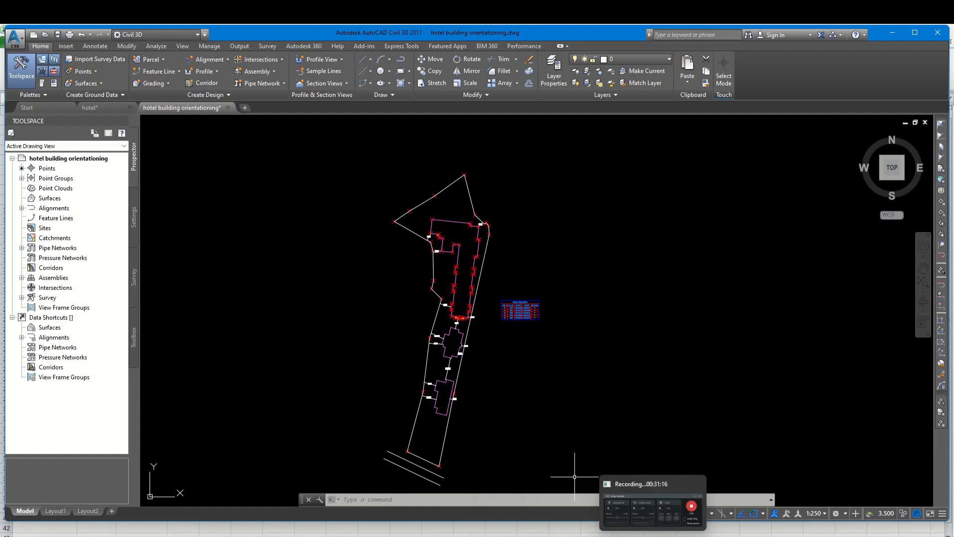